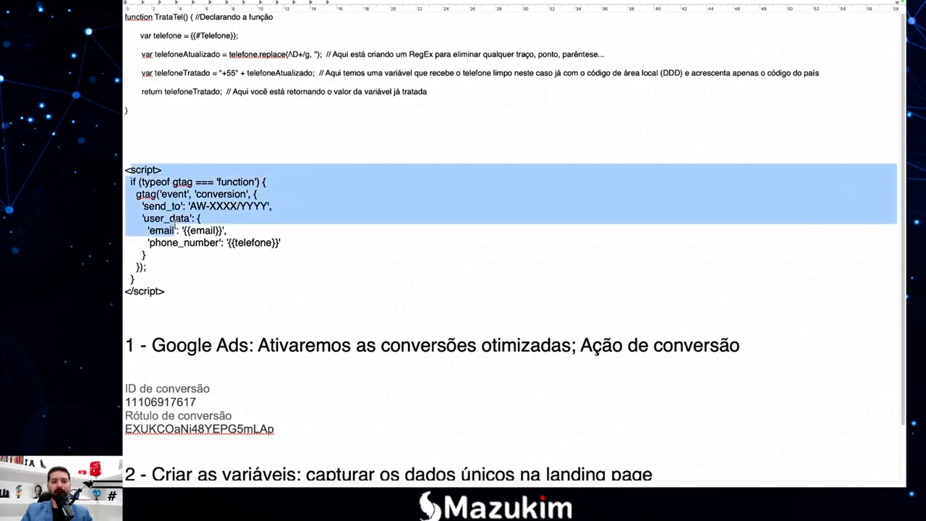
Highlight the Google Ads step and its conversion IDs in the TextEdit notes.
{"action": "left_click", "coordinate": [185, 229]}
{"action": "scroll", "coordinate": [215, 281], "scroll_direction": "down", "scroll_amount": 3}
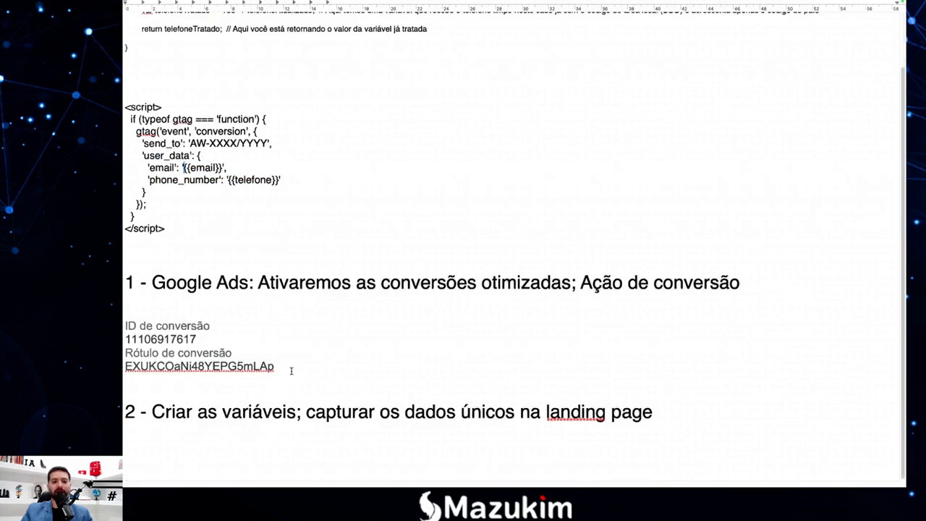
{"action": "left_click_drag", "start_coordinate": [291, 370], "coordinate": [653, 412]}
{"action": "left_click", "coordinate": [127, 284]}
{"action": "left_click", "coordinate": [655, 411]}
Highlight the Google Ads, enhanced conversions and Ação de conversão parts of the step-1 heading.
{"action": "left_click", "coordinate": [126, 282]}
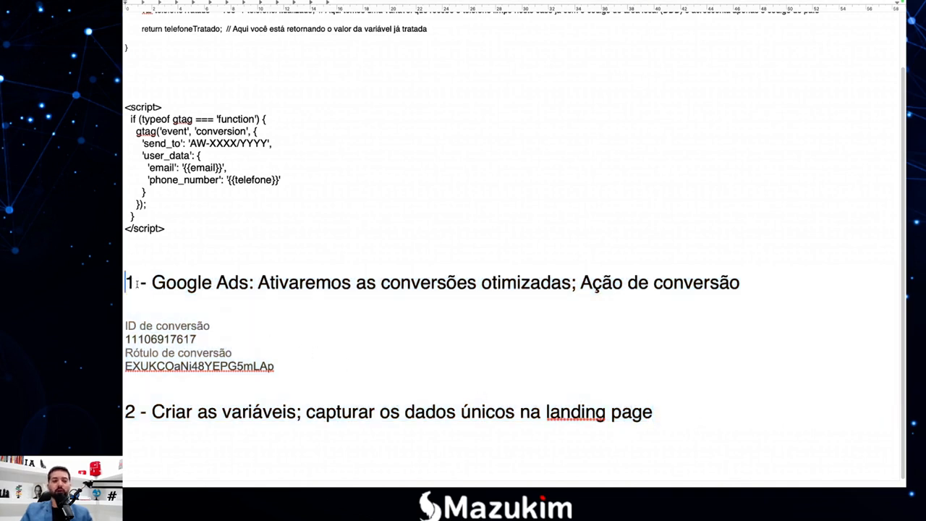
{"action": "left_click_drag", "start_coordinate": [154, 282], "coordinate": [438, 282]}
{"action": "left_click", "coordinate": [229, 282]}
{"action": "left_click", "coordinate": [438, 282]}
{"action": "left_click_drag", "start_coordinate": [583, 282], "coordinate": [703, 282]}
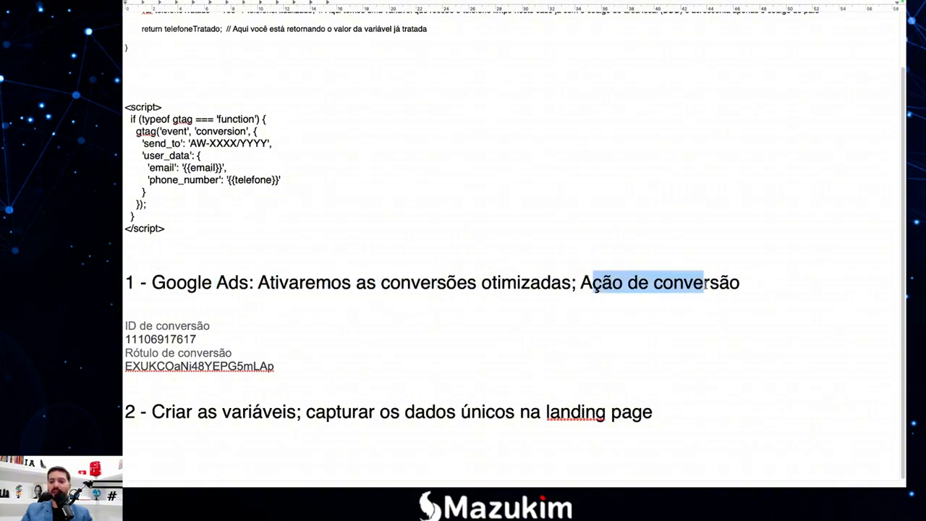
{"action": "left_click", "coordinate": [703, 282]}
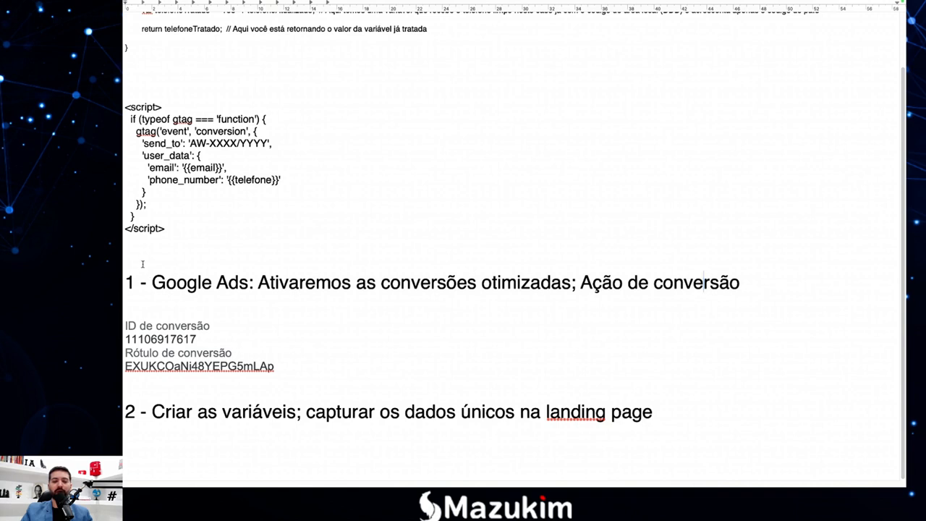
Select the step-1 heading with its conversion details, then return the caret to the heading.
{"action": "left_click_drag", "start_coordinate": [126, 283], "coordinate": [229, 288]}
{"action": "left_click", "coordinate": [230, 287]}
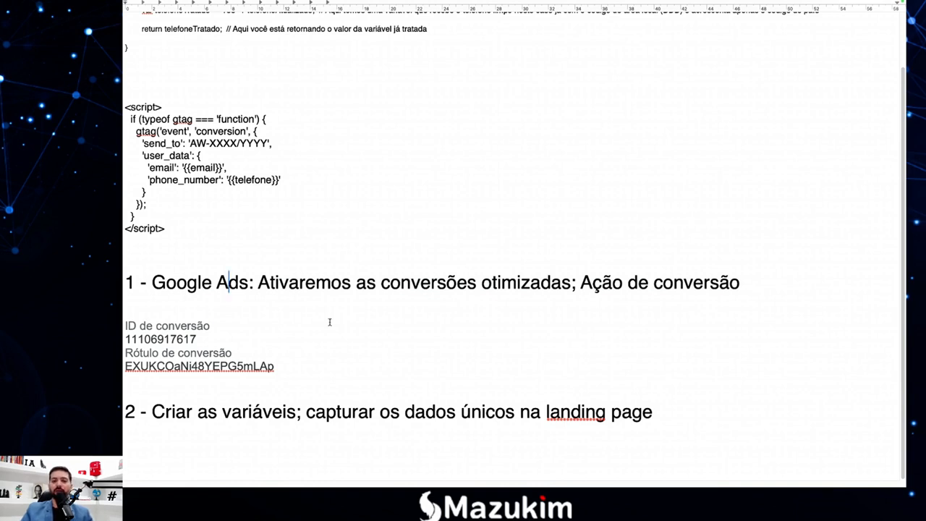
{"action": "left_click", "coordinate": [239, 301]}
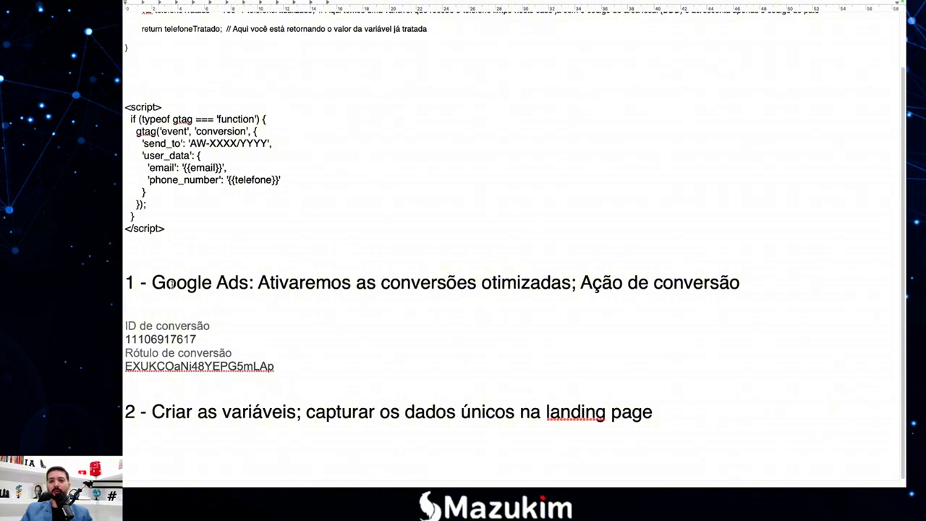
{"action": "left_click", "coordinate": [467, 284]}
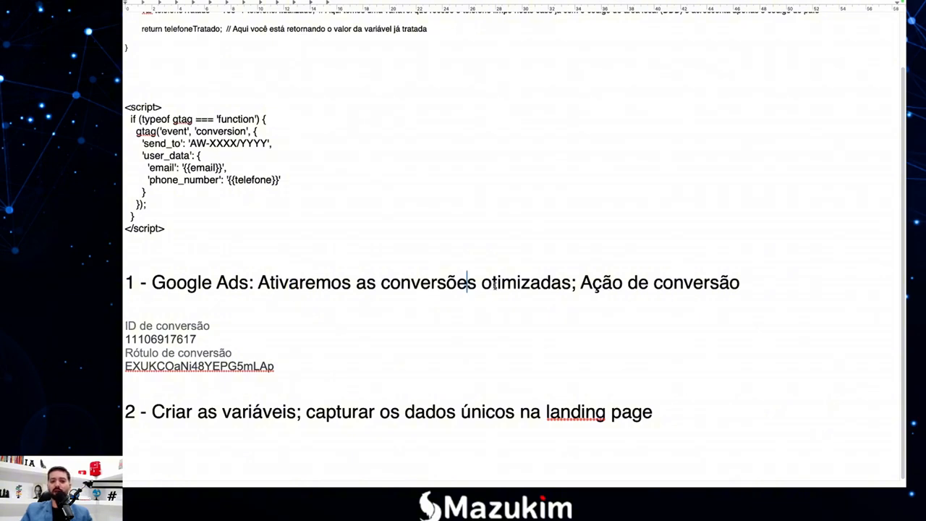
{"action": "left_click", "coordinate": [683, 282]}
Launch Chrome and go to Metas > Conversões > Configurações in the Google Ads account.
{"action": "mouse_move", "coordinate": [123, 1]}
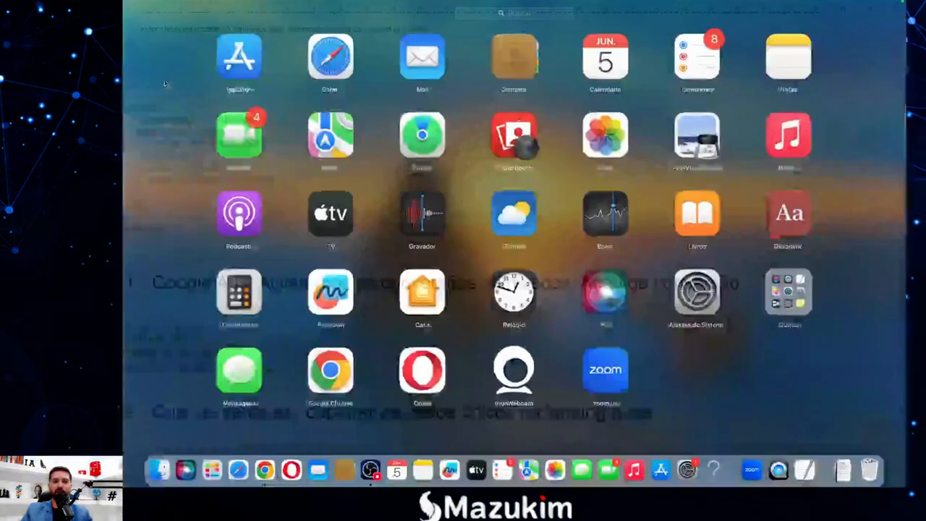
{"action": "left_click", "coordinate": [266, 453]}
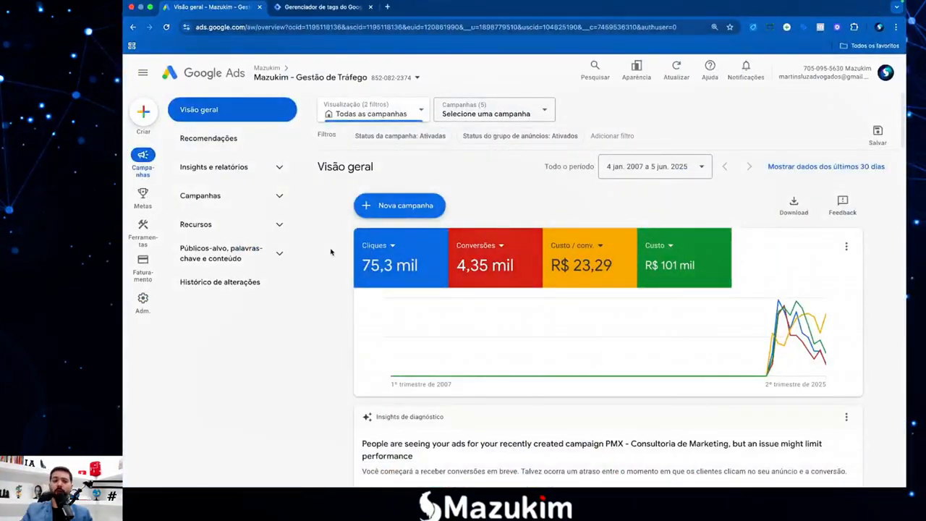
{"action": "mouse_move", "coordinate": [143, 201]}
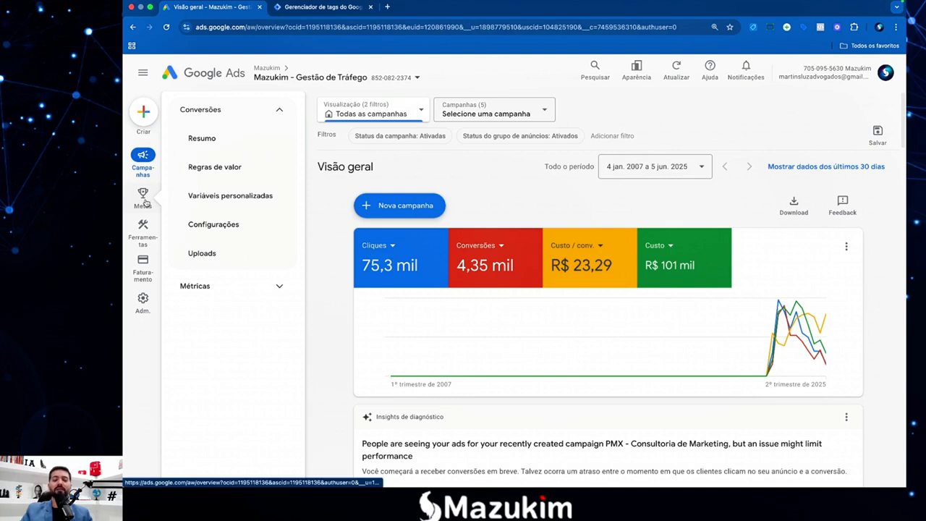
{"action": "left_click", "coordinate": [144, 203]}
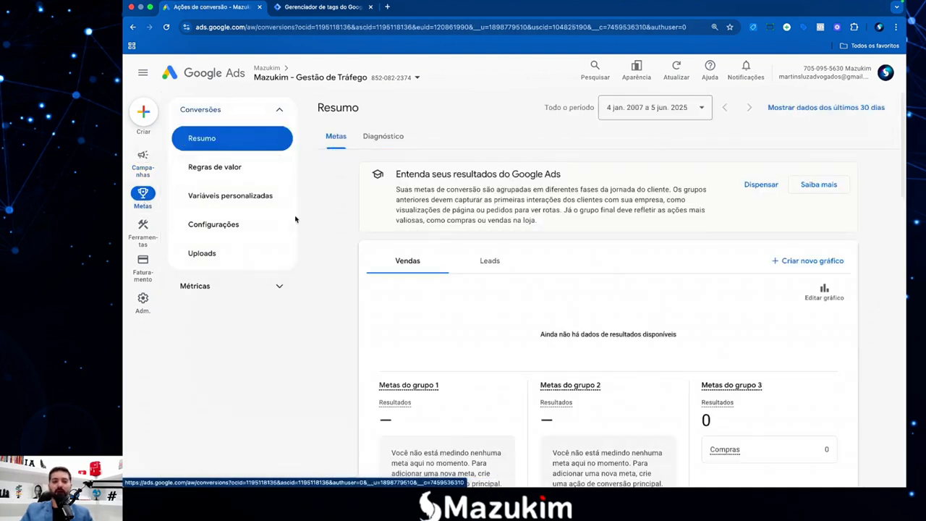
{"action": "left_click", "coordinate": [236, 231]}
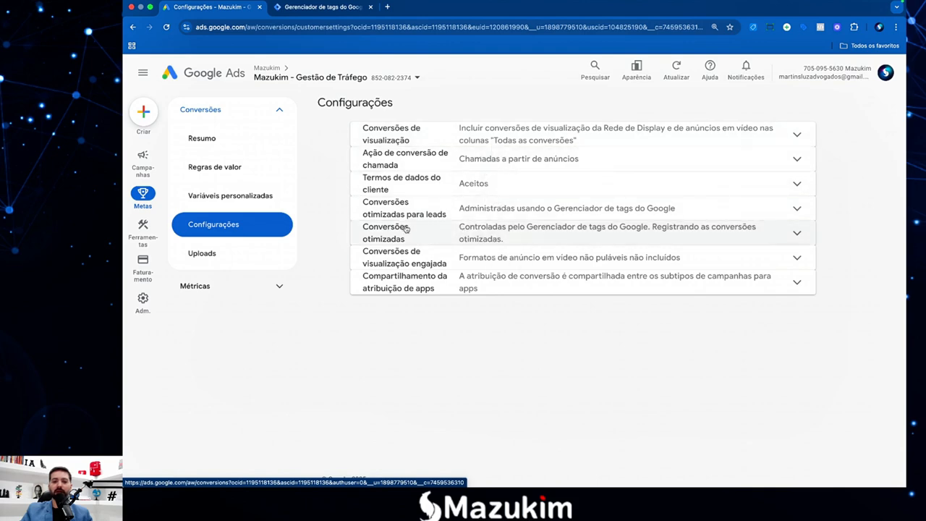
{"action": "left_click", "coordinate": [431, 232]}
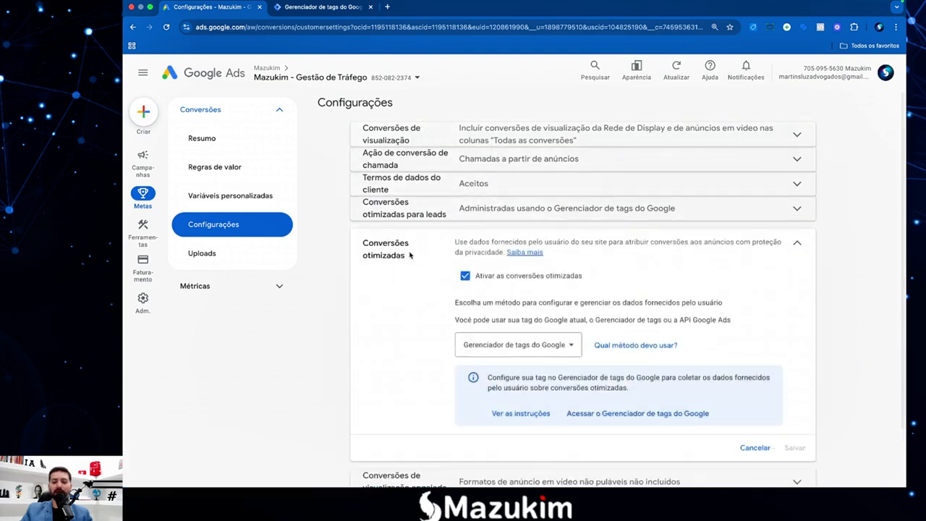
{"action": "left_click", "coordinate": [466, 278]}
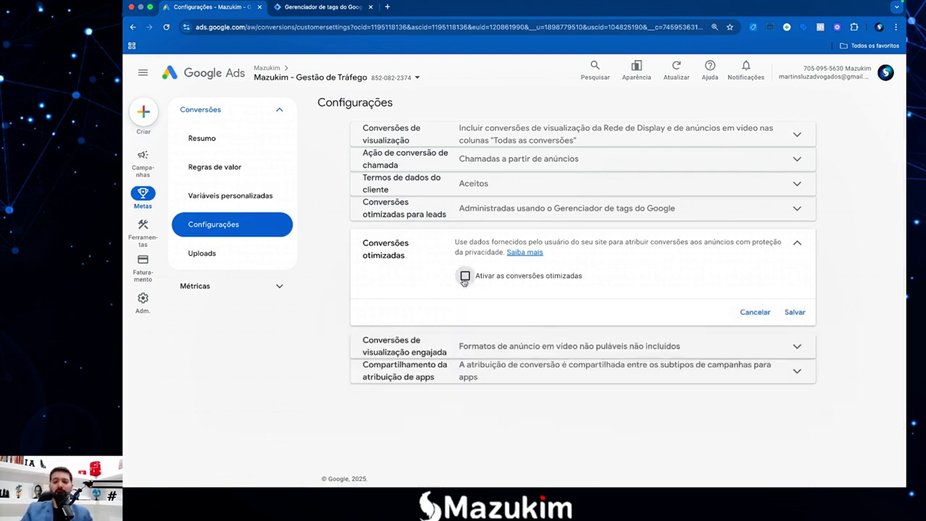
{"action": "left_click", "coordinate": [466, 278]}
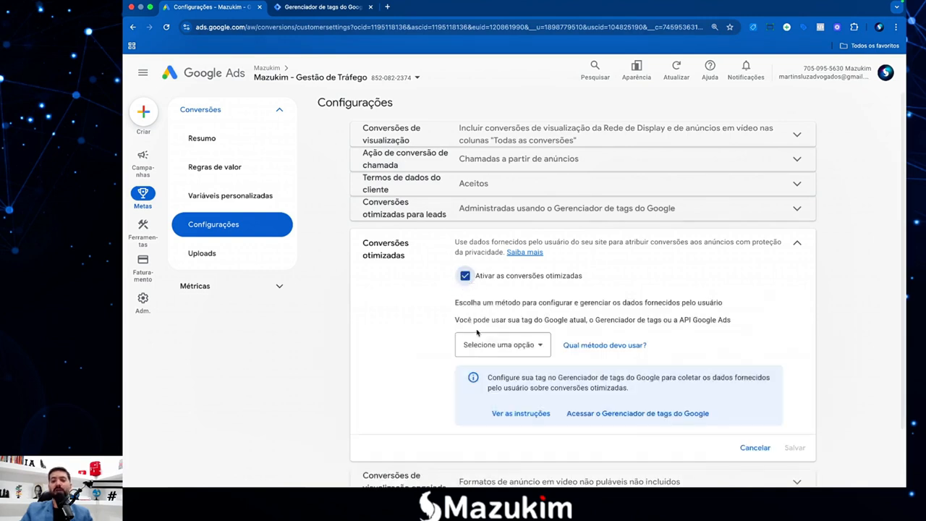
{"action": "left_click", "coordinate": [501, 345]}
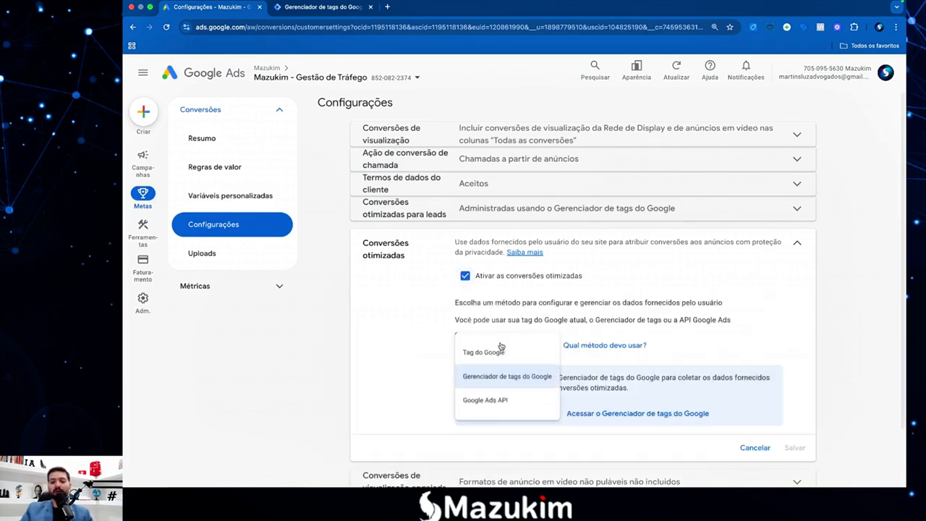
{"action": "left_click", "coordinate": [516, 379]}
{"action": "left_click", "coordinate": [479, 349]}
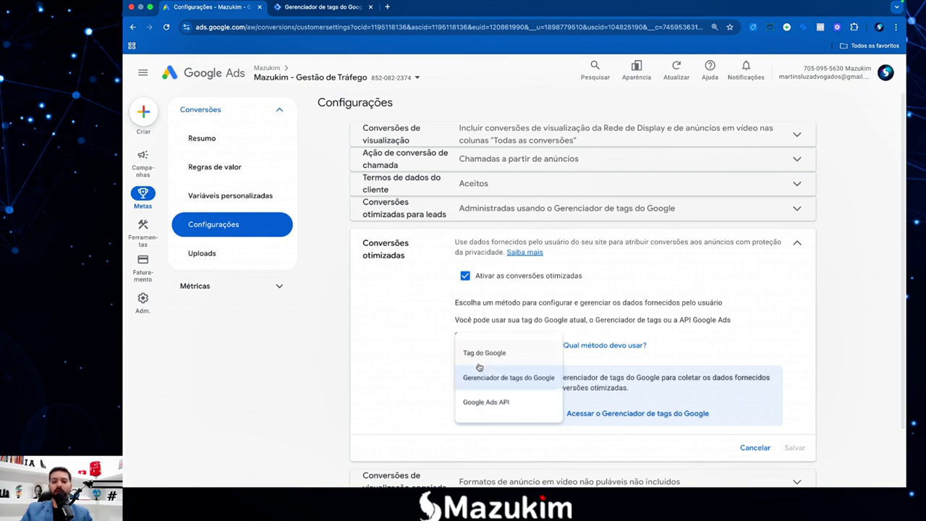
{"action": "left_click", "coordinate": [483, 376]}
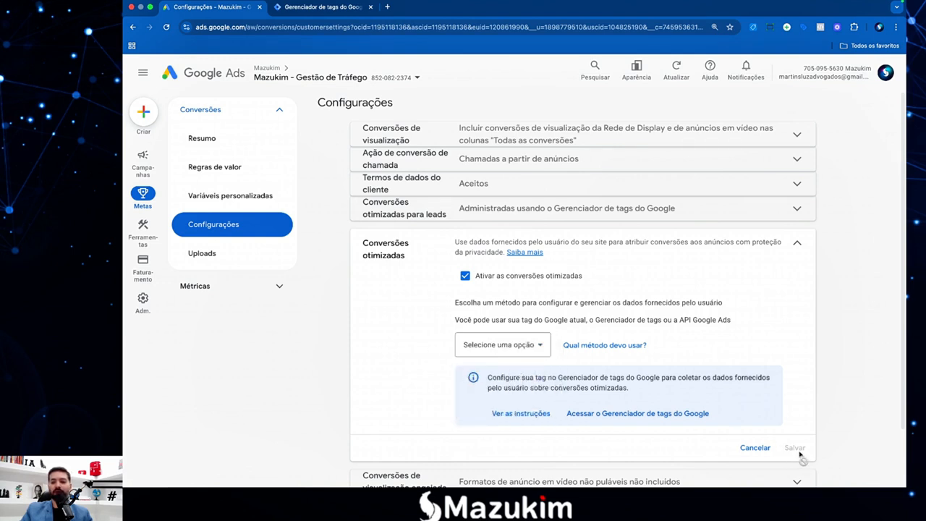
{"action": "left_click", "coordinate": [545, 349]}
{"action": "left_click", "coordinate": [503, 355]}
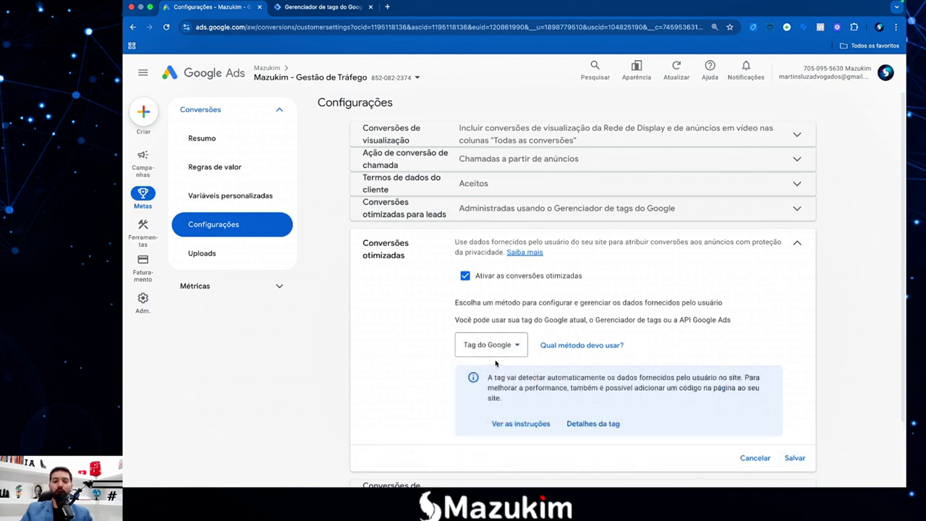
{"action": "left_click", "coordinate": [490, 347]}
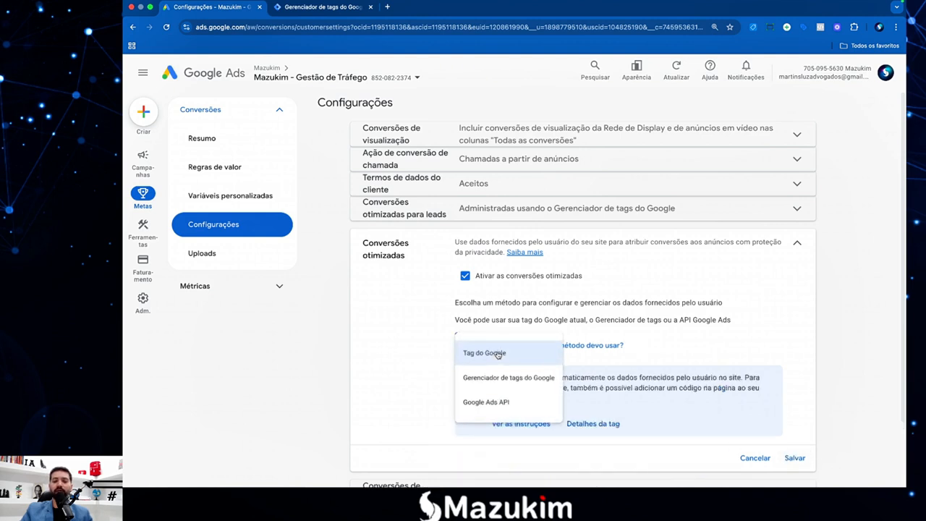
{"action": "left_click", "coordinate": [490, 405]}
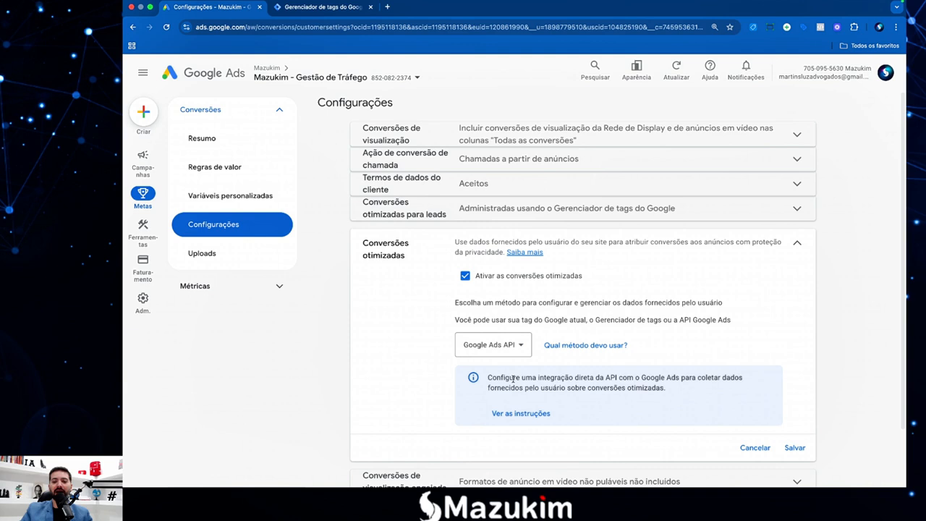
{"action": "left_click", "coordinate": [491, 349]}
{"action": "left_click", "coordinate": [488, 403]}
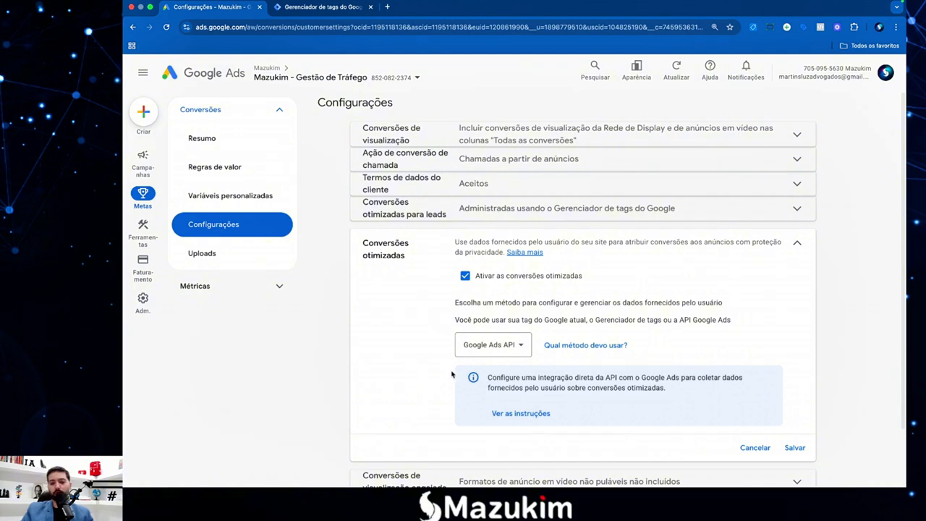
{"action": "left_click", "coordinate": [481, 346]}
{"action": "left_click", "coordinate": [487, 378]}
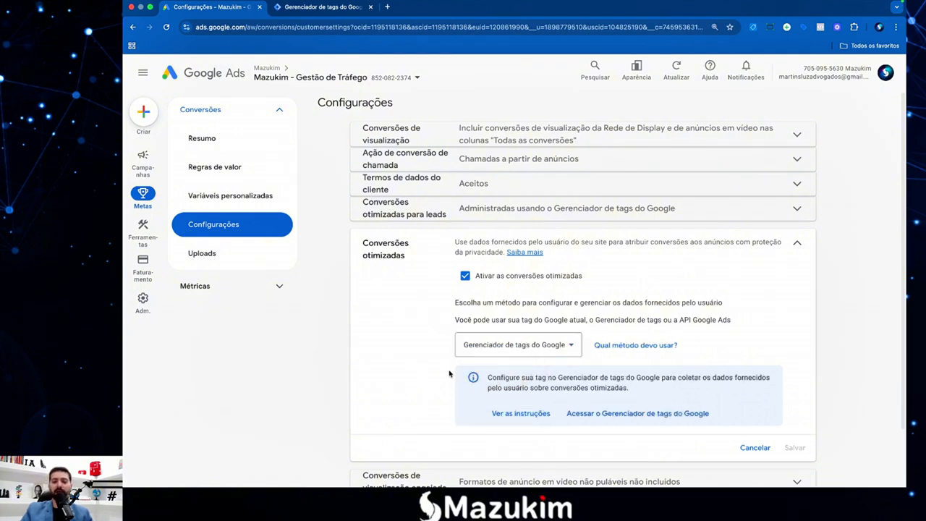
{"action": "left_click", "coordinate": [752, 448]}
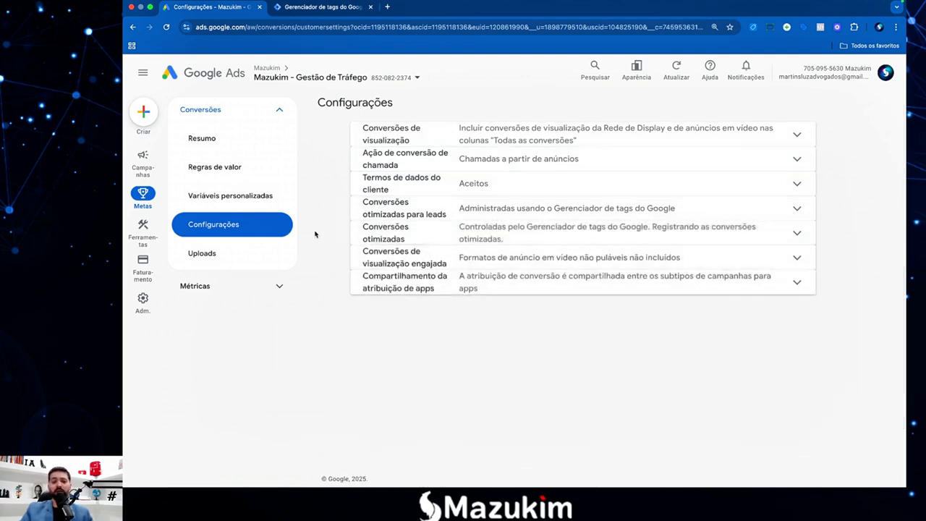
{"action": "key", "text": "F4"}
{"action": "left_click", "coordinate": [802, 455]}
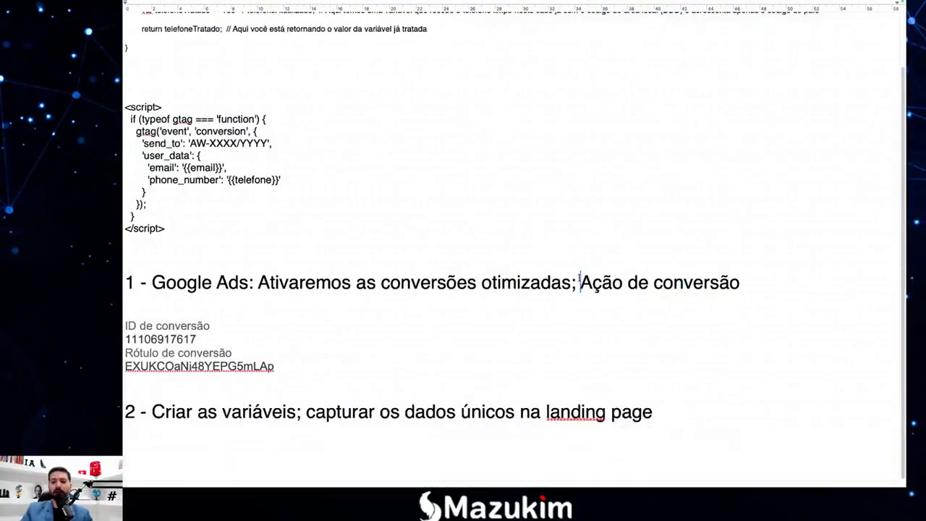
{"action": "mouse_move", "coordinate": [579, 282]}
{"action": "left_mouse_down"}
{"action": "mouse_move", "coordinate": [738, 284]}
{"action": "mouse_move", "coordinate": [587, 284]}
{"action": "left_mouse_up"}
{"action": "left_click", "coordinate": [738, 284]}
{"action": "left_click", "coordinate": [587, 283]}
{"action": "key", "text": "F4"}
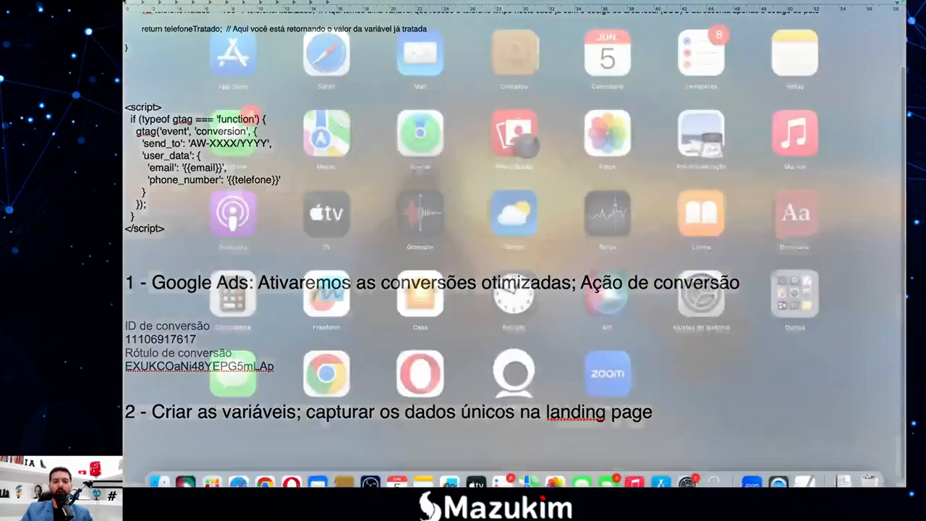
{"action": "left_click", "coordinate": [265, 467]}
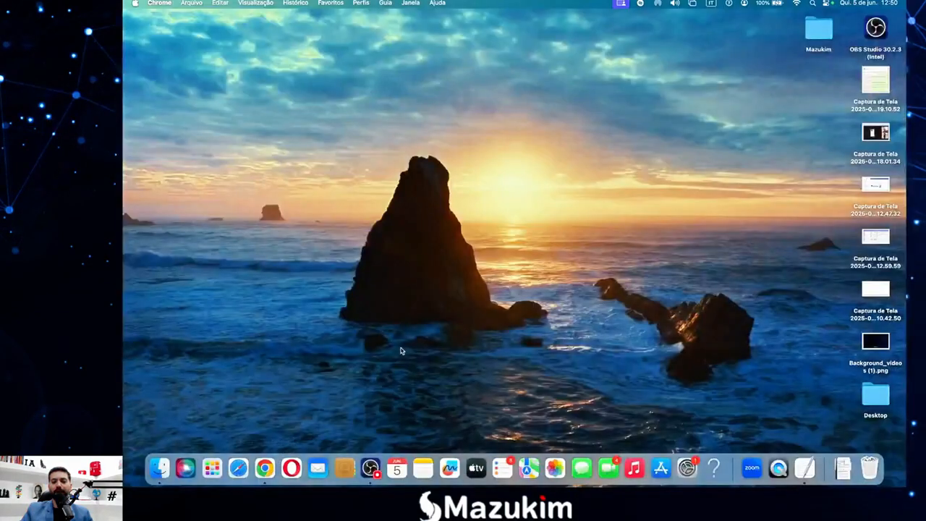
{"action": "left_click", "coordinate": [253, 464]}
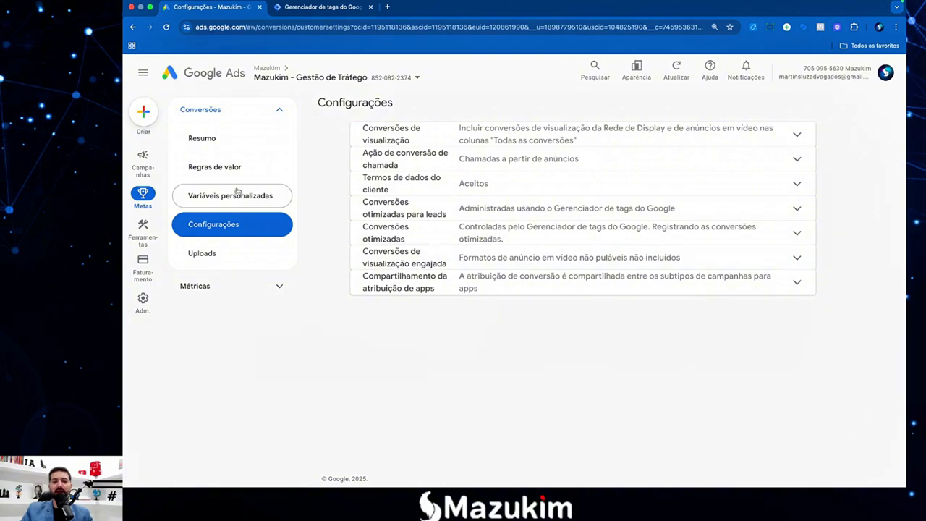
Scroll through the Conversões Resumo page's Contato, Download, Engajamento and Lead conversion tables.
{"action": "left_click", "coordinate": [229, 133]}
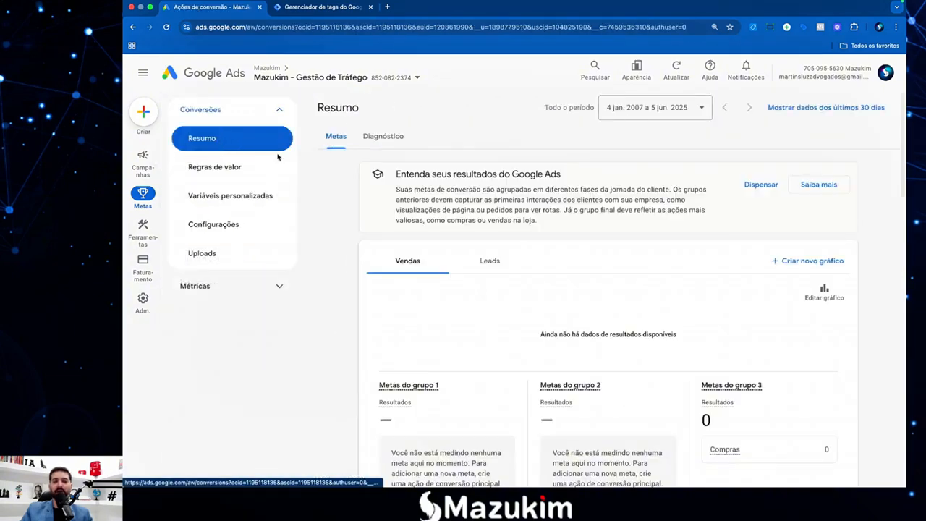
{"action": "scroll", "coordinate": [497, 267], "scroll_direction": "down", "scroll_amount": 5}
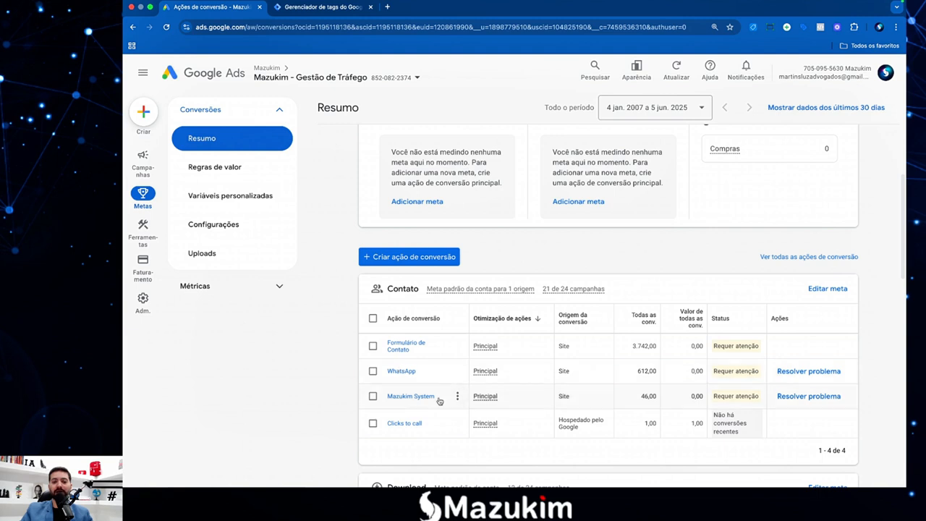
{"action": "scroll", "coordinate": [453, 397], "scroll_direction": "down", "scroll_amount": 1}
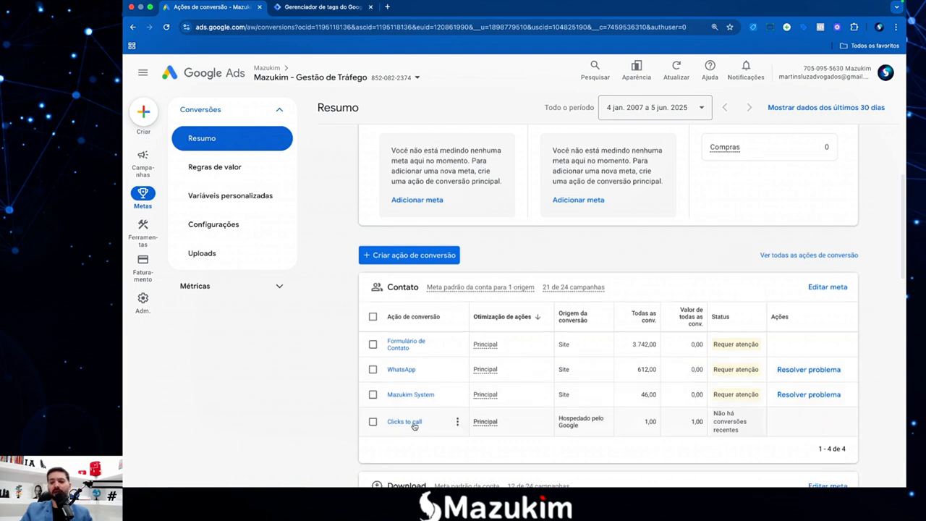
{"action": "scroll", "coordinate": [457, 418], "scroll_direction": "down", "scroll_amount": 3}
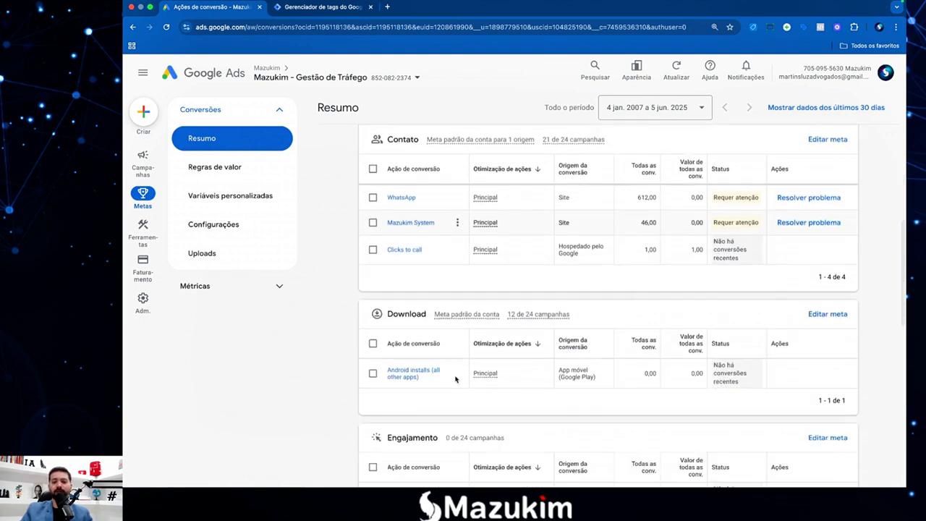
{"action": "scroll", "coordinate": [455, 378], "scroll_direction": "down", "scroll_amount": 3}
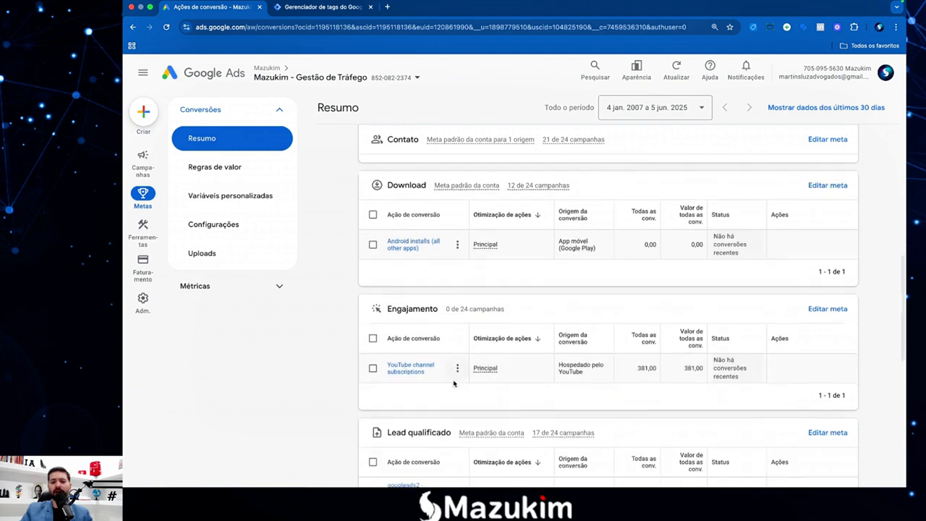
{"action": "scroll", "coordinate": [454, 383], "scroll_direction": "down", "scroll_amount": 5}
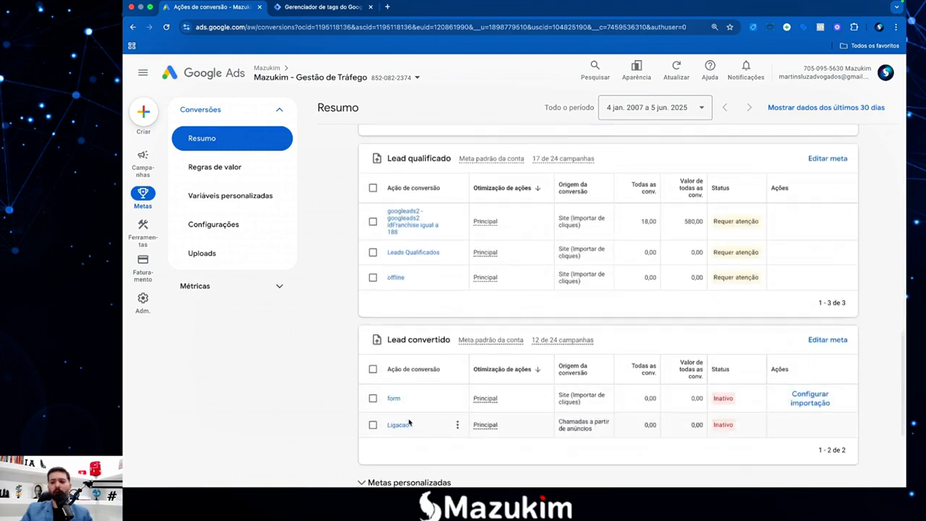
{"action": "scroll", "coordinate": [419, 417], "scroll_direction": "down", "scroll_amount": 3}
{"action": "scroll", "coordinate": [463, 369], "scroll_direction": "up", "scroll_amount": 15}
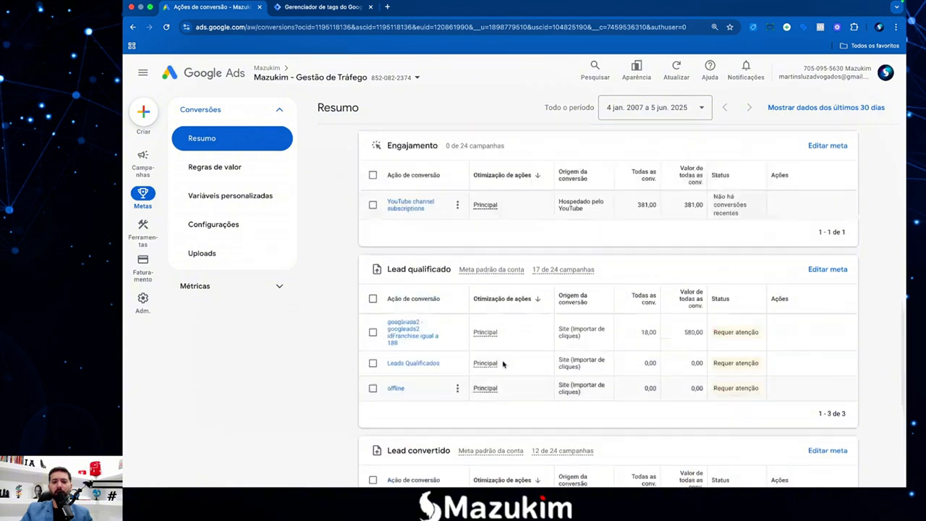
{"action": "scroll", "coordinate": [494, 367], "scroll_direction": "down", "scroll_amount": 6}
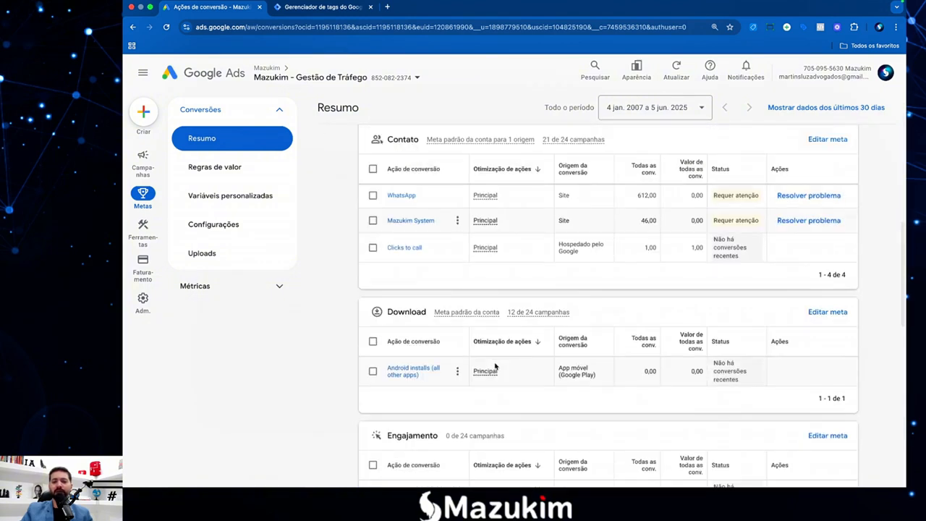
{"action": "scroll", "coordinate": [495, 367], "scroll_direction": "down", "scroll_amount": 1}
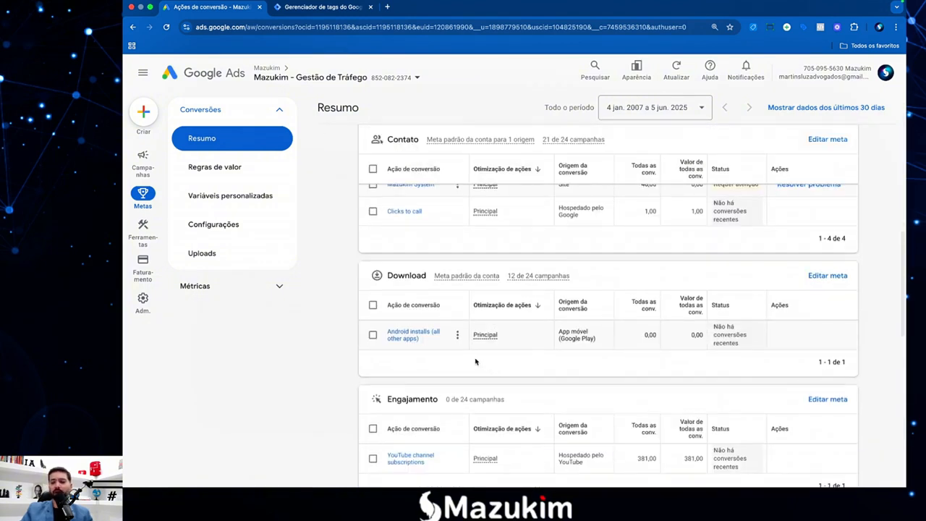
{"action": "scroll", "coordinate": [477, 364], "scroll_direction": "up", "scroll_amount": 5}
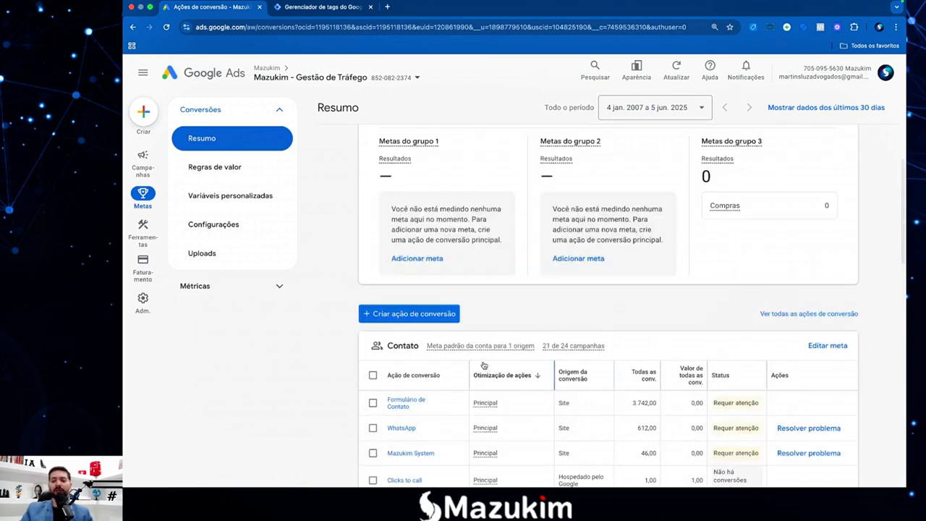
{"action": "left_click", "coordinate": [409, 316]}
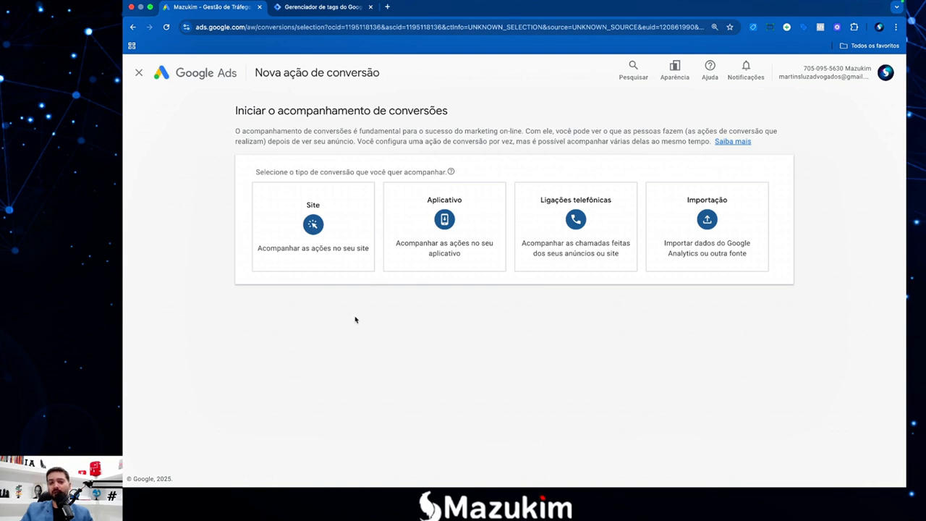
{"action": "left_click", "coordinate": [316, 236]}
{"action": "left_click", "coordinate": [304, 228]}
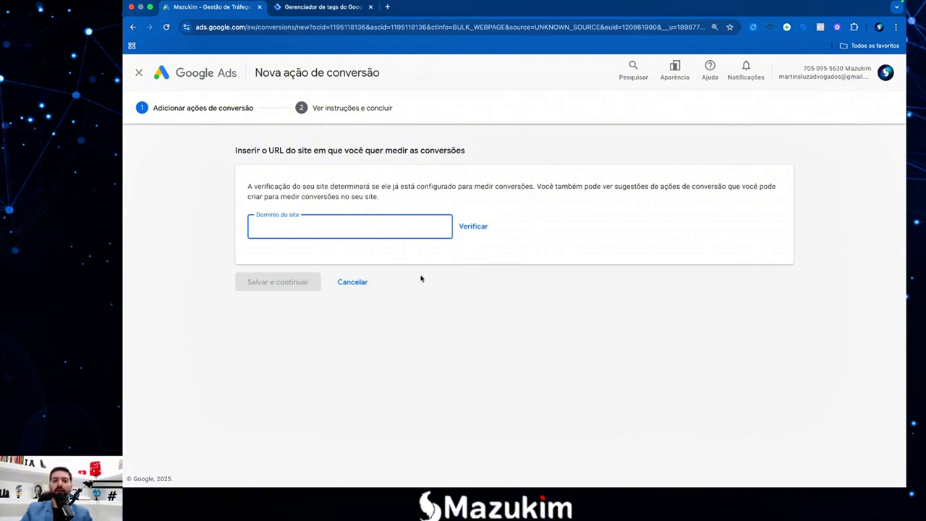
{"action": "left_click", "coordinate": [359, 283]}
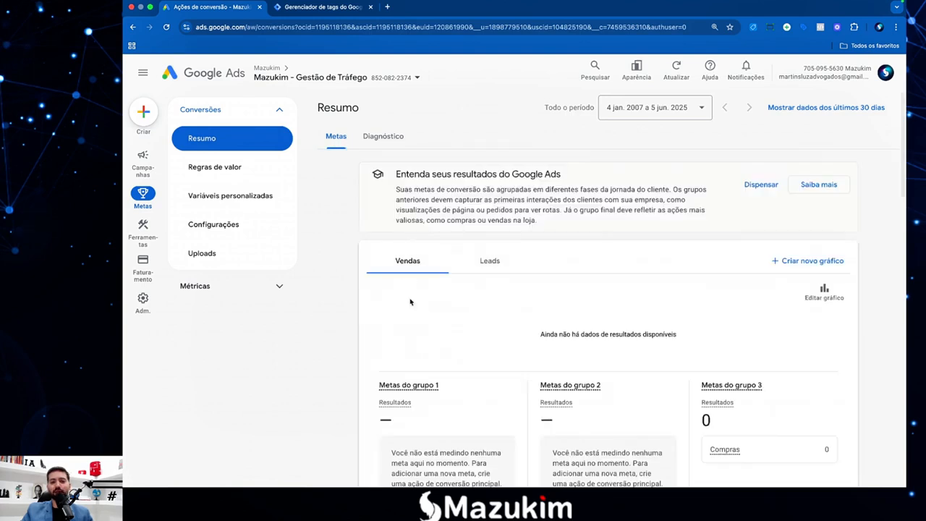
{"action": "scroll", "coordinate": [467, 308], "scroll_direction": "down", "scroll_amount": 3}
{"action": "scroll", "coordinate": [464, 306], "scroll_direction": "down", "scroll_amount": 2}
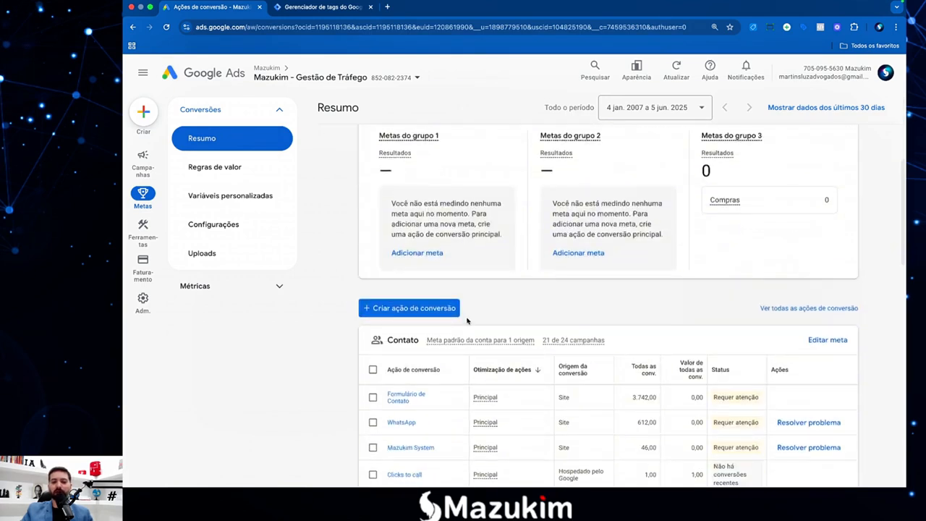
Open Formulário de Contato and choose Usar o Gerenciador de tags do Google under Configuração da tag.
{"action": "scroll", "coordinate": [427, 391], "scroll_direction": "down", "scroll_amount": 1}
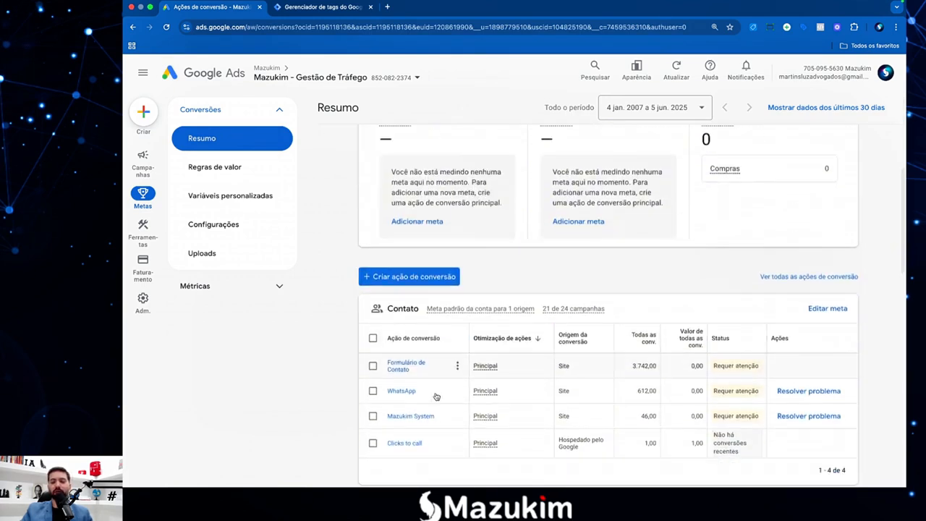
{"action": "left_click", "coordinate": [397, 367]}
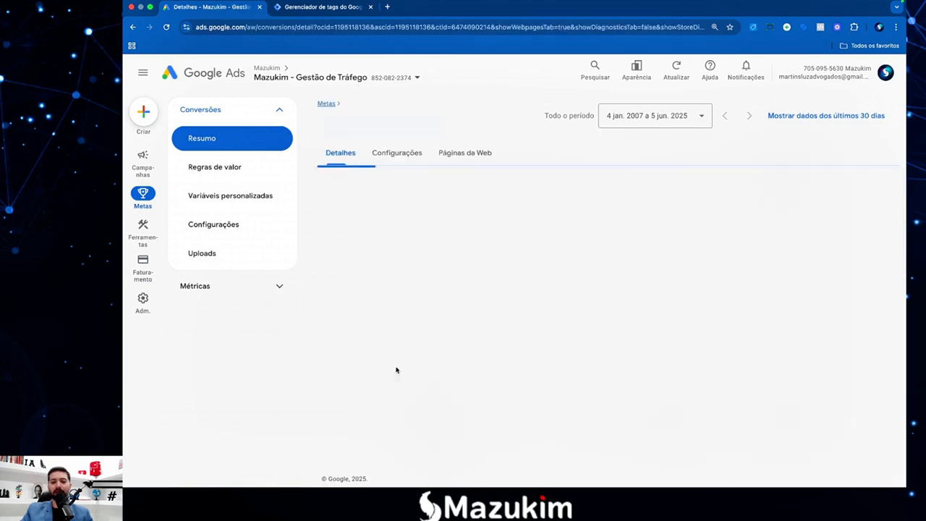
{"action": "scroll", "coordinate": [471, 306], "scroll_direction": "down", "scroll_amount": 1}
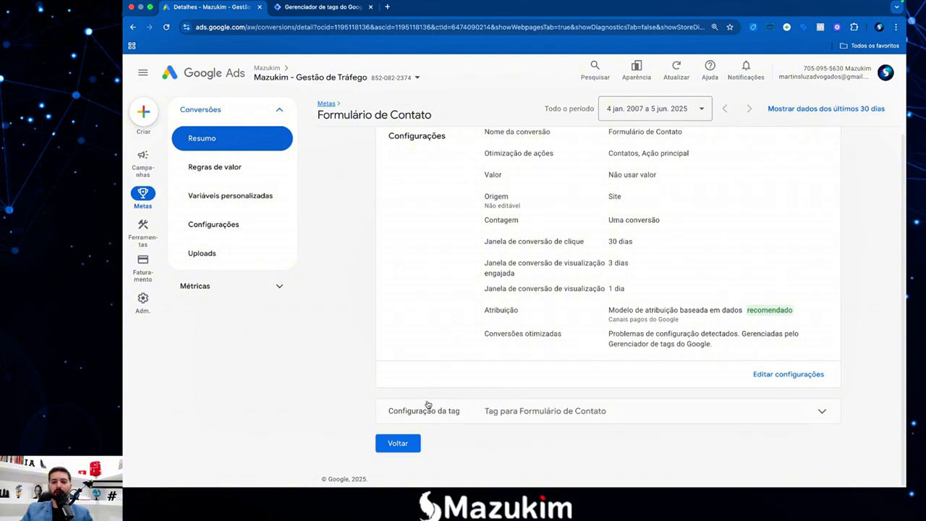
{"action": "left_click", "coordinate": [559, 417]}
{"action": "scroll", "coordinate": [501, 389], "scroll_direction": "down", "scroll_amount": 2}
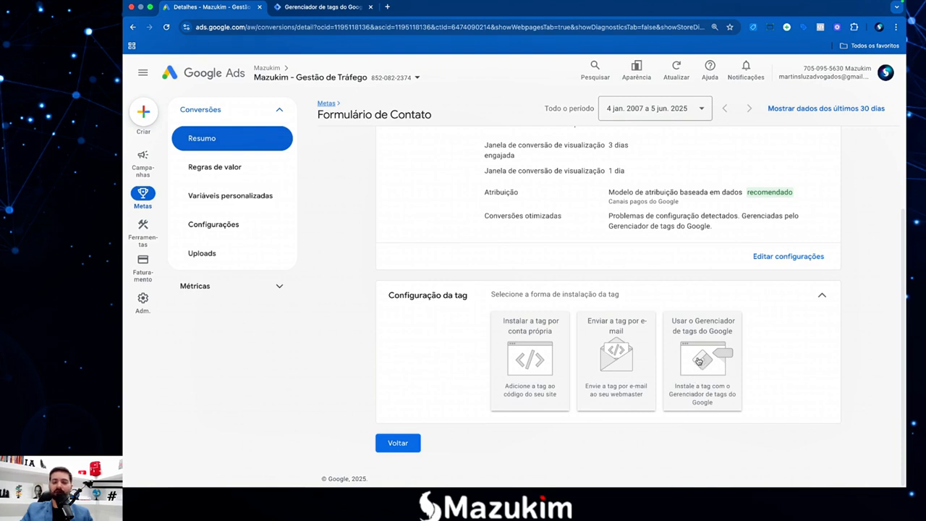
{"action": "left_click", "coordinate": [701, 362]}
Select the conversion ID and conversion label shown for Tag Manager.
{"action": "scroll", "coordinate": [568, 326], "scroll_direction": "down", "scroll_amount": 2}
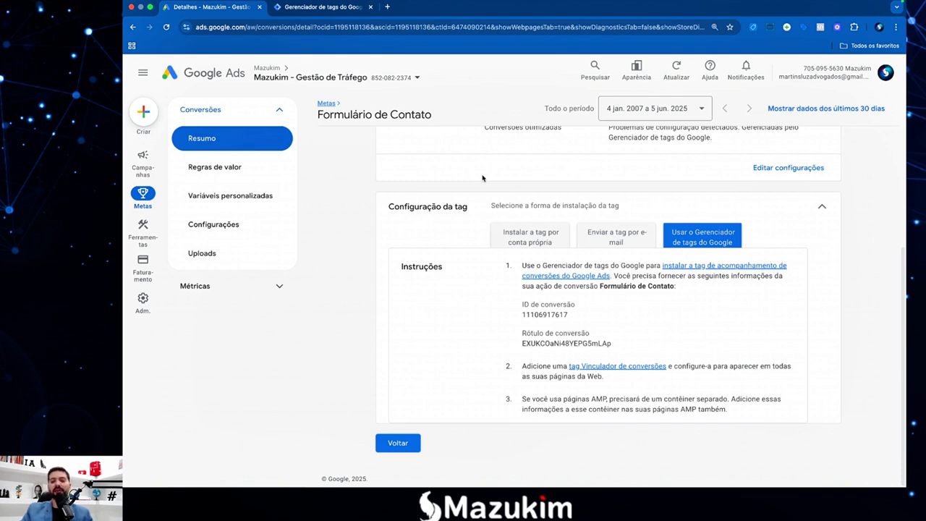
{"action": "left_click_drag", "start_coordinate": [521, 307], "coordinate": [560, 343]}
{"action": "left_click", "coordinate": [551, 320]}
{"action": "left_click", "coordinate": [563, 342]}
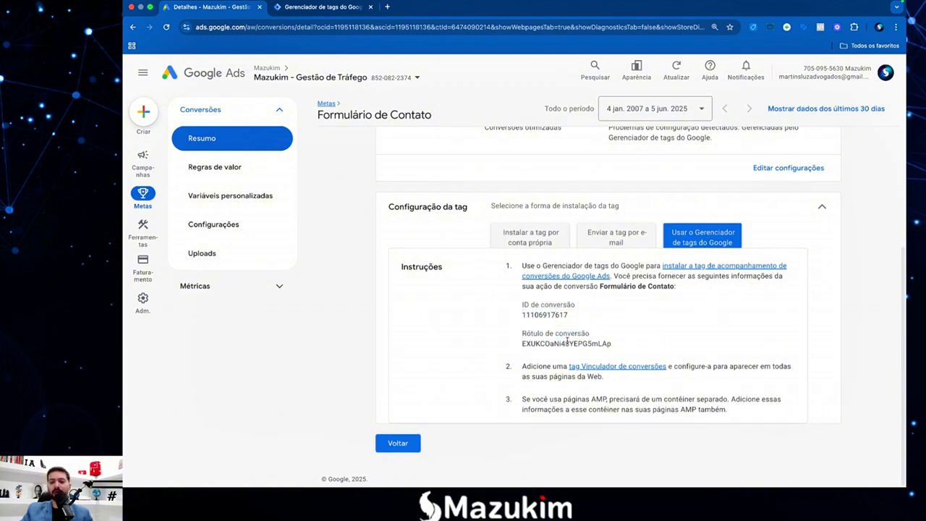
{"action": "key", "text": "F4"}
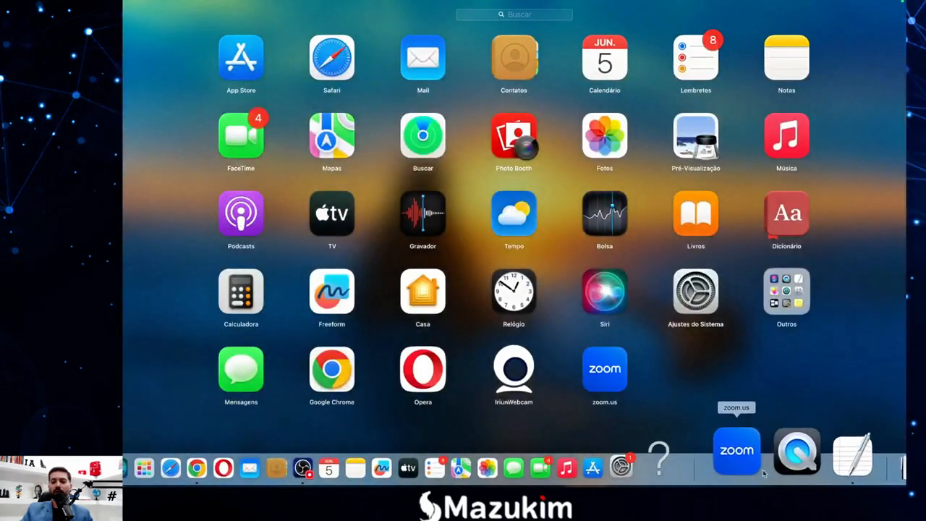
Review the conversion ID and label lines in the TextEdit notes.
{"action": "left_click", "coordinate": [809, 461]}
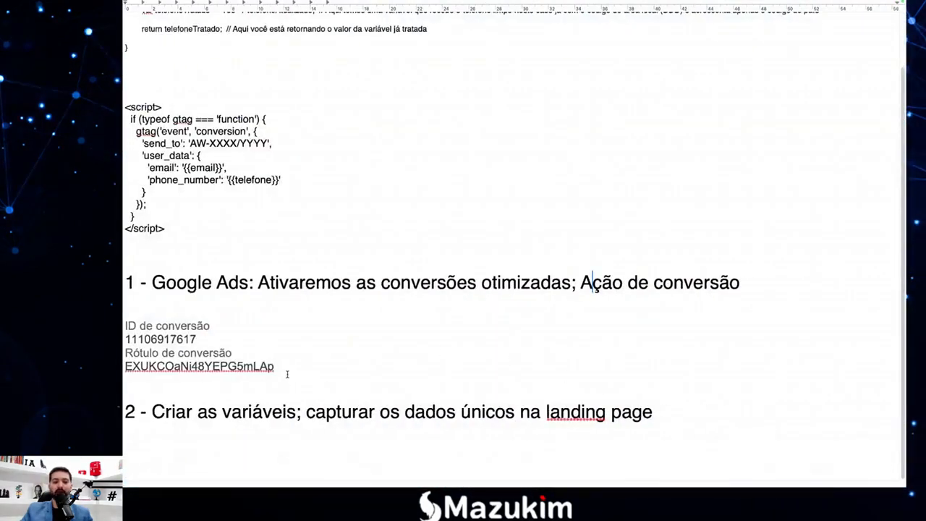
{"action": "left_click_drag", "start_coordinate": [289, 383], "coordinate": [127, 333]}
{"action": "left_click", "coordinate": [149, 352]}
{"action": "left_click", "coordinate": [182, 328]}
{"action": "left_click", "coordinate": [234, 353]}
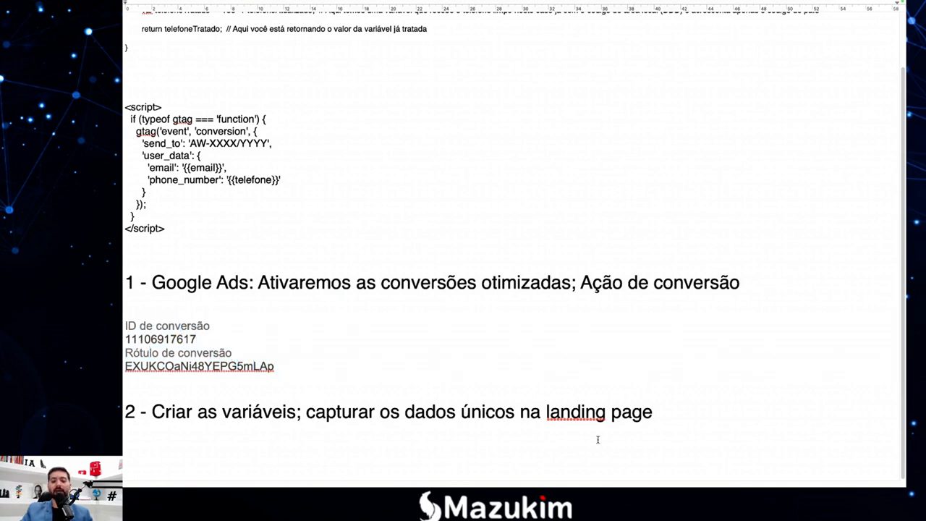
{"action": "left_click", "coordinate": [327, 364]}
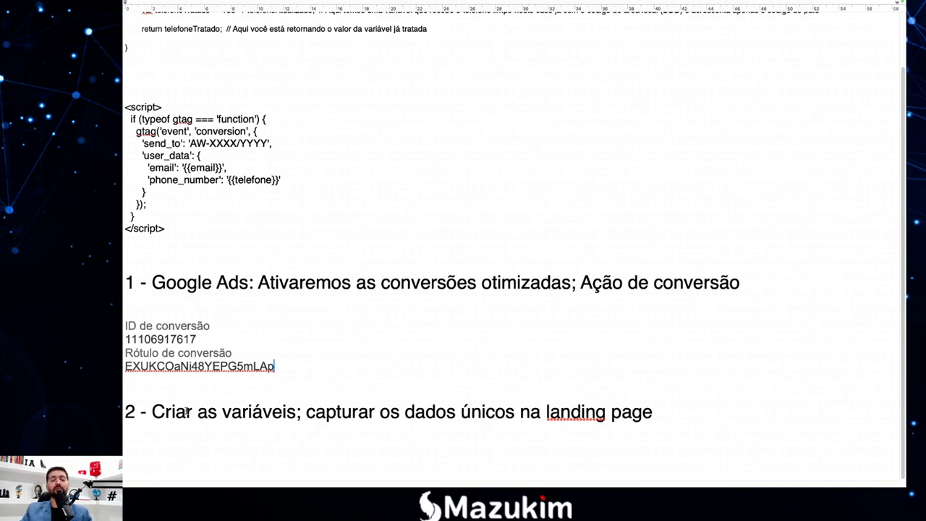
Duplicate the step 2 heading on a new line, renumber it to 3, and return to Chrome.
{"action": "left_click_drag", "start_coordinate": [152, 411], "coordinate": [281, 415]}
{"action": "left_click", "coordinate": [461, 414]}
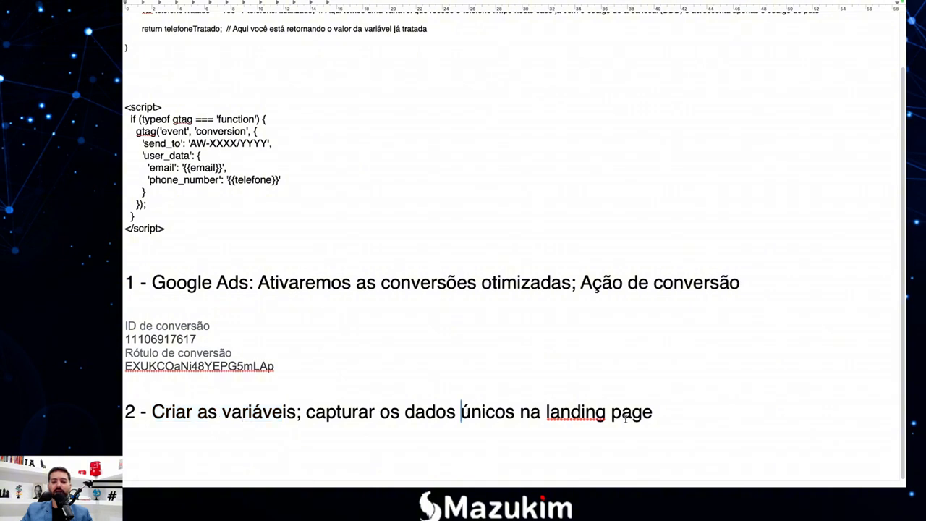
{"action": "left_click_drag", "start_coordinate": [662, 416], "coordinate": [123, 413]}
{"action": "key", "text": "super+c"}
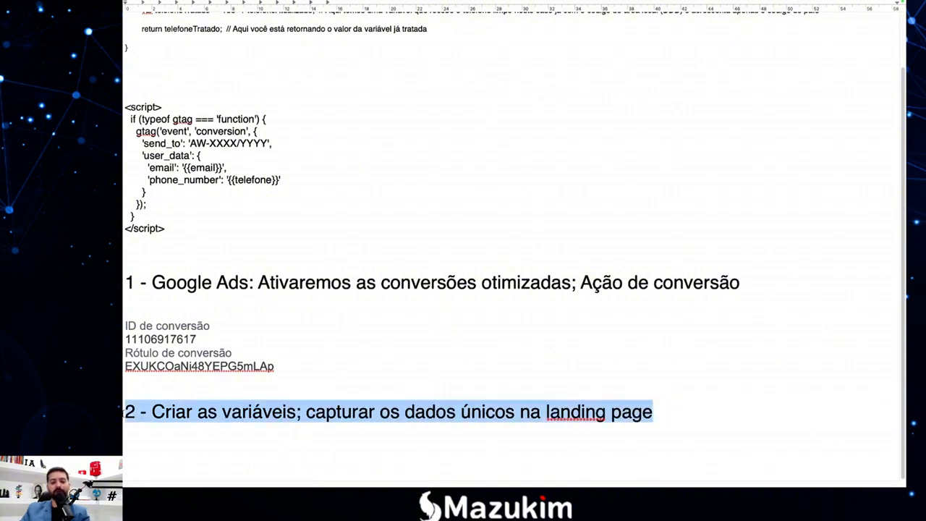
{"action": "left_click", "coordinate": [668, 413]}
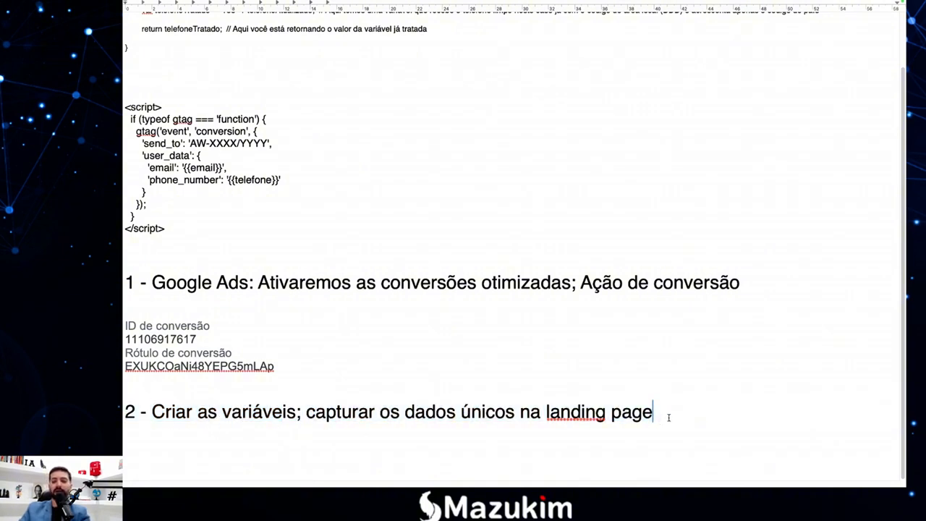
{"action": "key", "text": "Return"}
{"action": "key", "text": "Return"}
{"action": "key", "text": "super+v"}
{"action": "scroll", "coordinate": [407, 430], "scroll_direction": "down", "scroll_amount": 2}
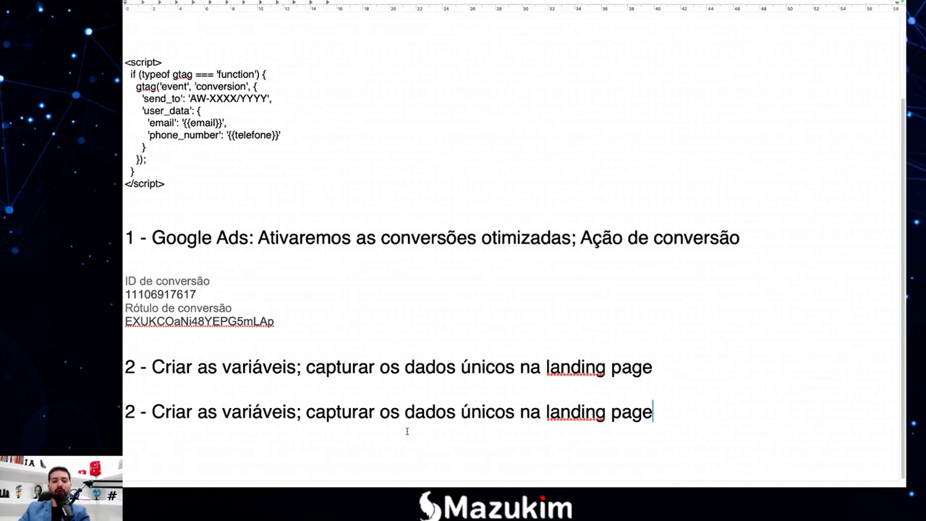
{"action": "type", "text": "3"}
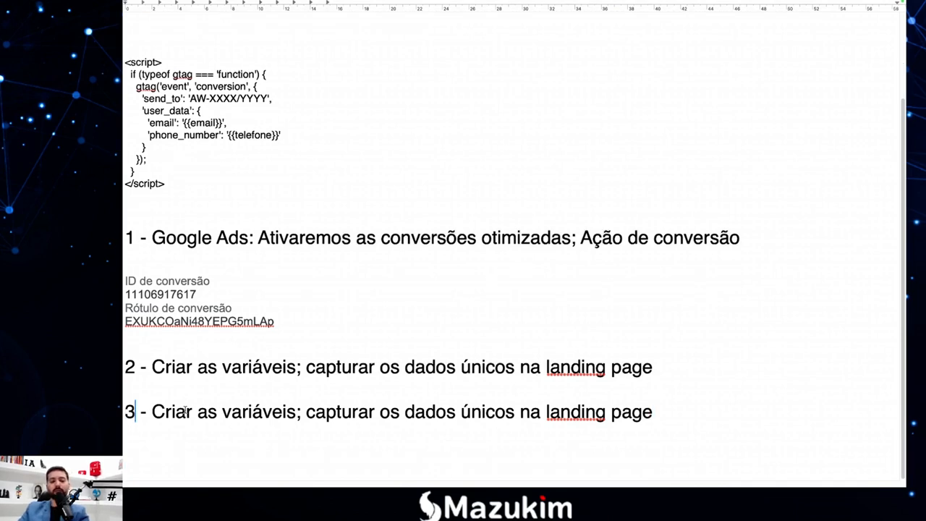
{"action": "left_click", "coordinate": [197, 367]}
{"action": "left_click", "coordinate": [657, 365]}
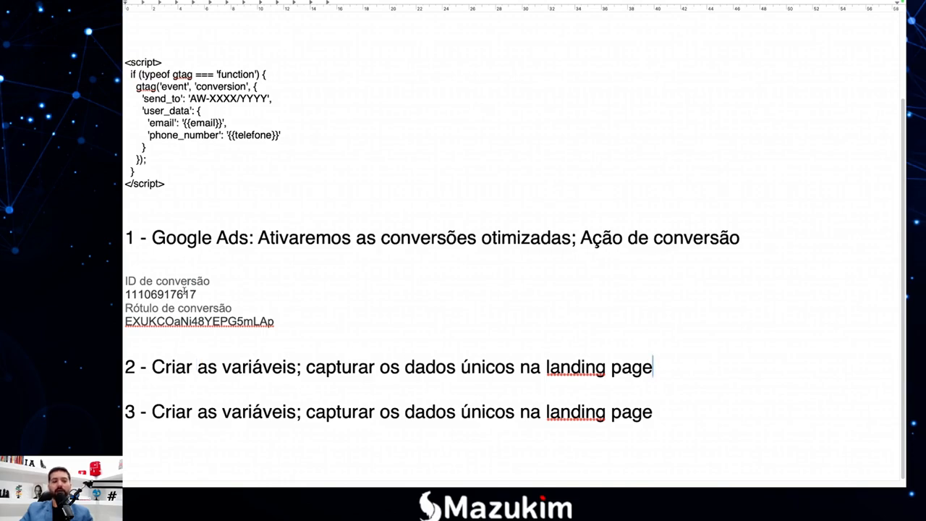
{"action": "key", "text": "F4"}
{"action": "left_click", "coordinate": [265, 466]}
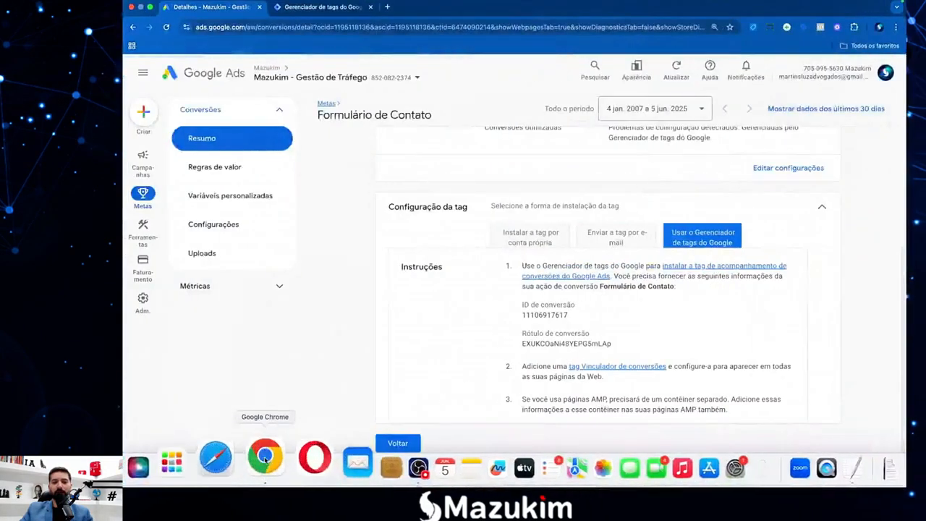
Switch to the Gerenciador de tags do Google tab showing the container's empty Tags list.
{"action": "left_click", "coordinate": [311, 9]}
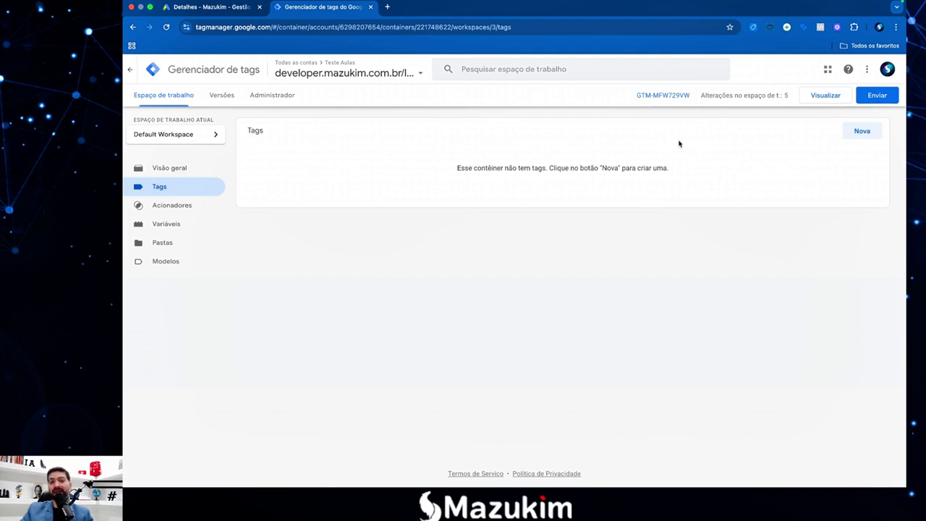
Start GTM Preview, connect Tag Assistant to the site, and move its badge beside the form.
{"action": "left_click", "coordinate": [821, 100]}
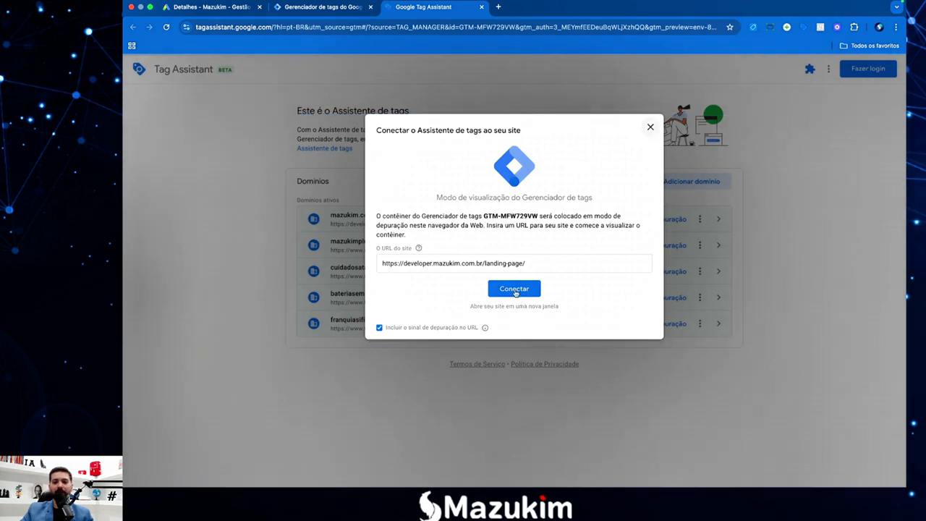
{"action": "left_click", "coordinate": [514, 290]}
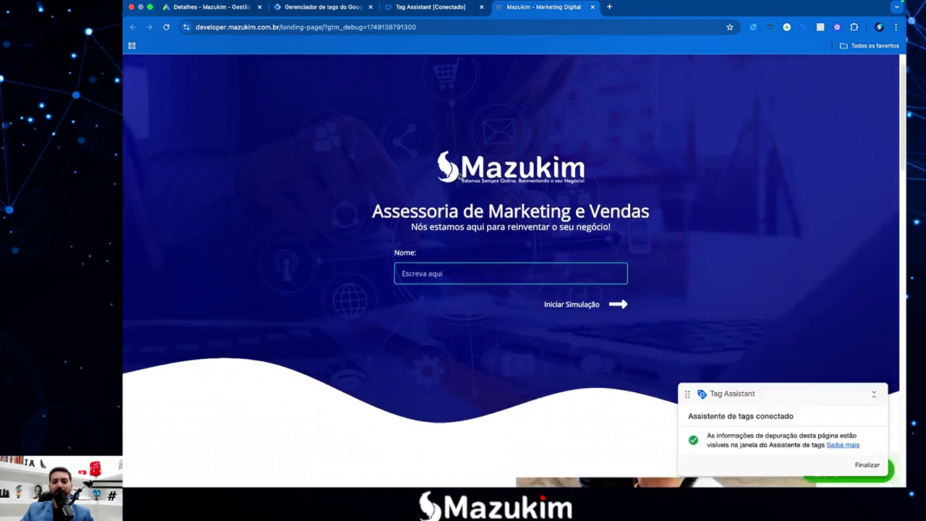
{"action": "left_click", "coordinate": [873, 395]}
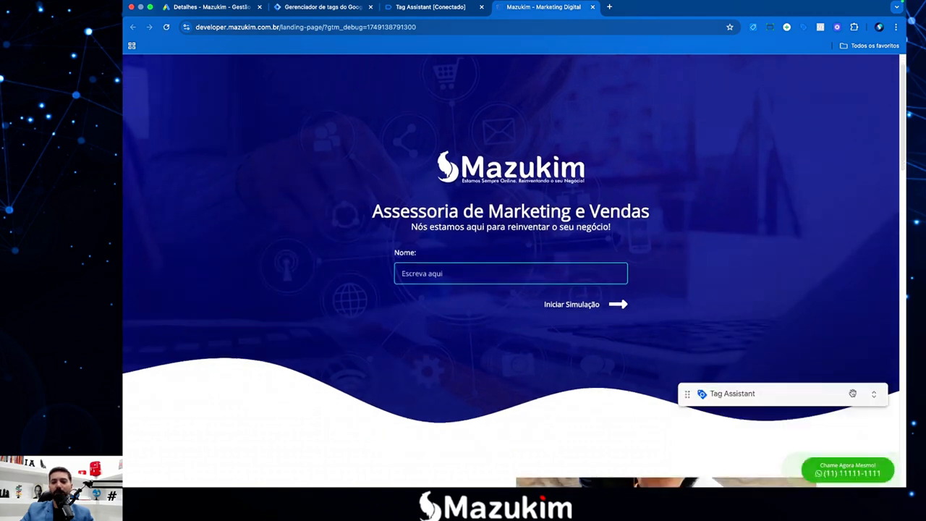
{"action": "left_click_drag", "start_coordinate": [812, 393], "coordinate": [769, 186]}
Autofill the form's name, phone and e-mail fields with the saved contact details.
{"action": "left_click", "coordinate": [533, 277]}
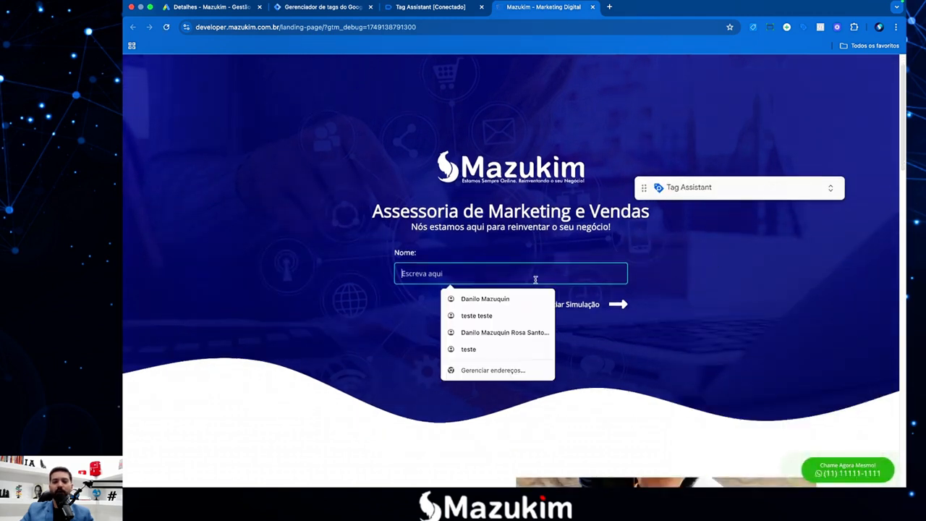
{"action": "left_click", "coordinate": [478, 296]}
{"action": "left_click", "coordinate": [603, 307]}
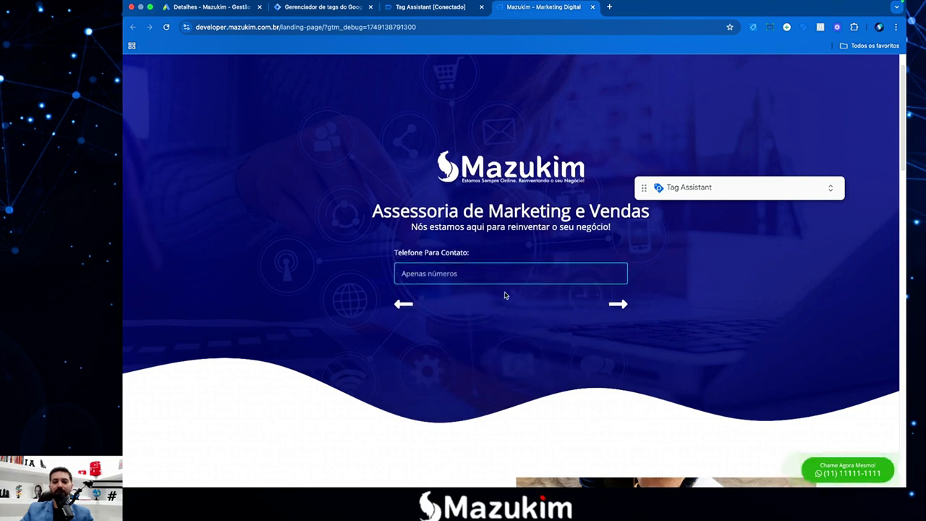
{"action": "left_click", "coordinate": [505, 278]}
{"action": "left_click", "coordinate": [477, 299]}
{"action": "left_click", "coordinate": [612, 308]}
{"action": "left_click", "coordinate": [465, 278]}
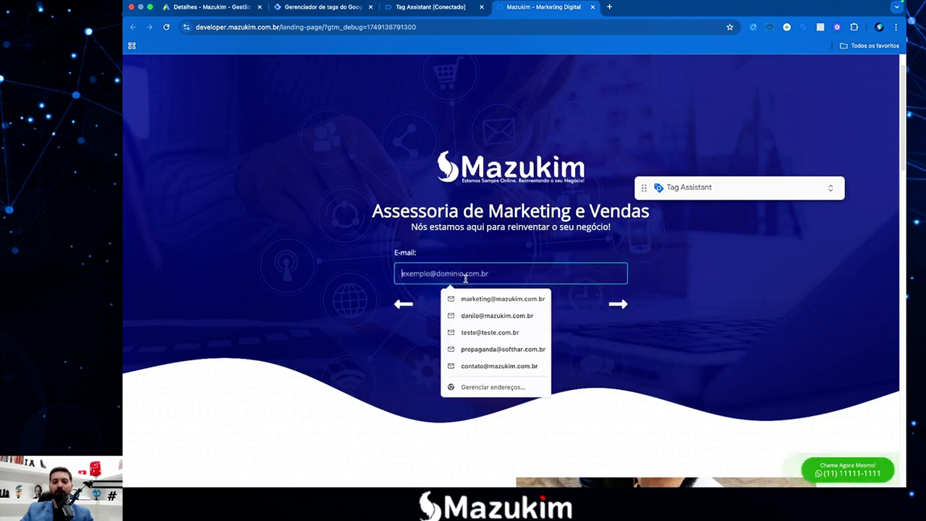
{"action": "left_click", "coordinate": [529, 299]}
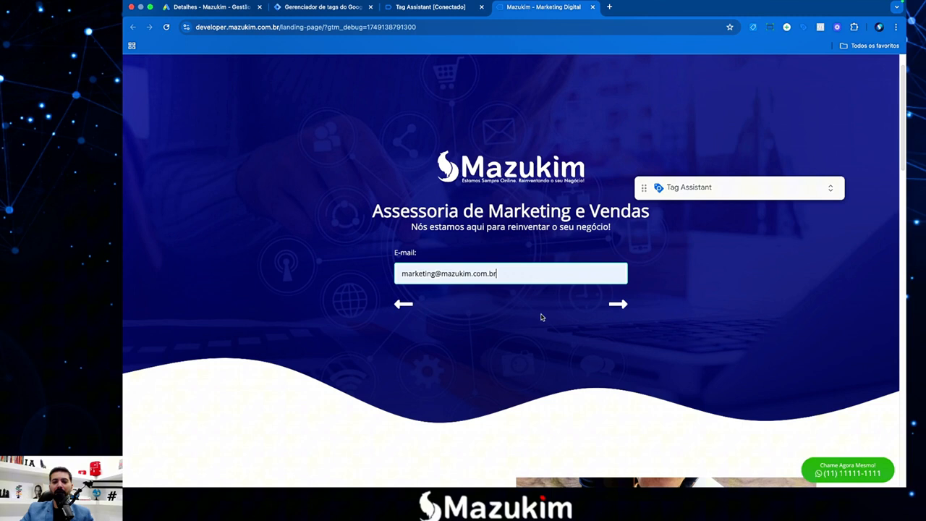
Tick the Google Ads management option, choose 't' in the teste step, and reach the summary.
{"action": "left_click", "coordinate": [625, 305]}
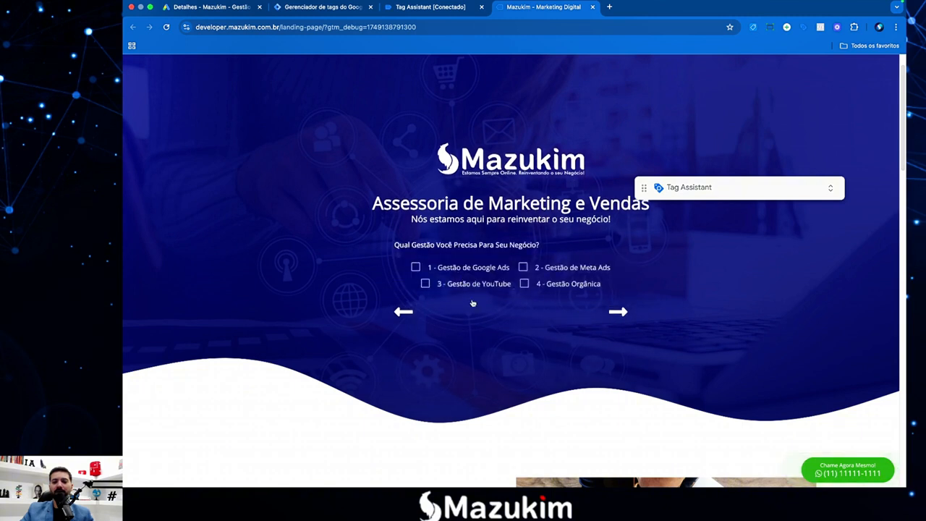
{"action": "left_click", "coordinate": [417, 269]}
{"action": "left_click", "coordinate": [617, 311]}
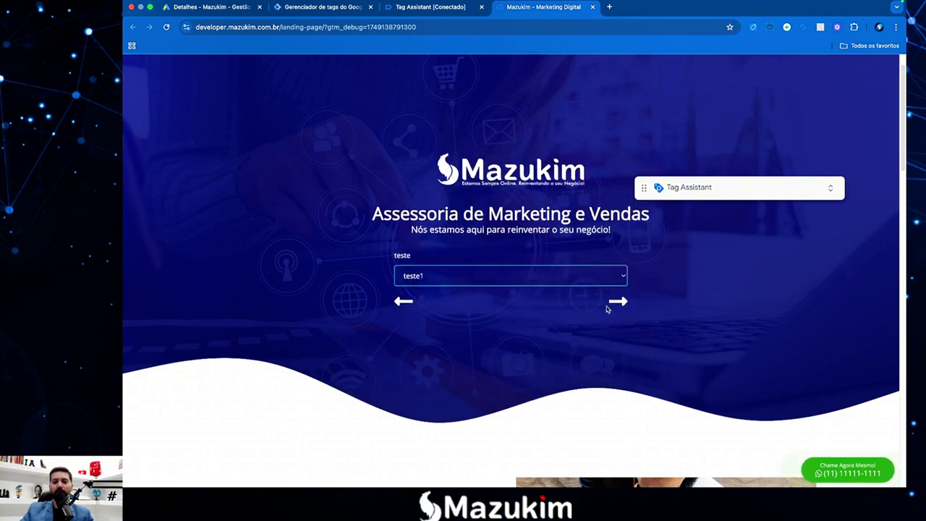
{"action": "left_click", "coordinate": [610, 307]}
{"action": "left_click", "coordinate": [511, 278]}
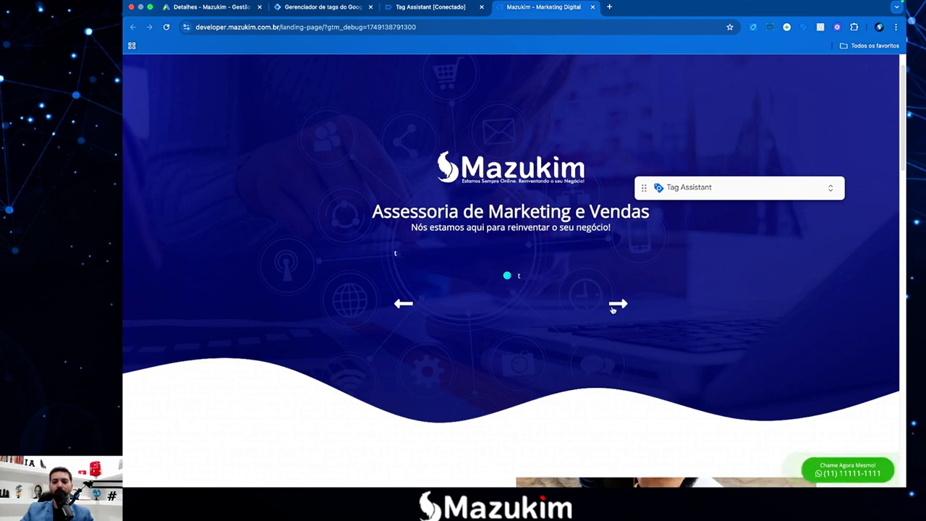
{"action": "left_click", "coordinate": [617, 309]}
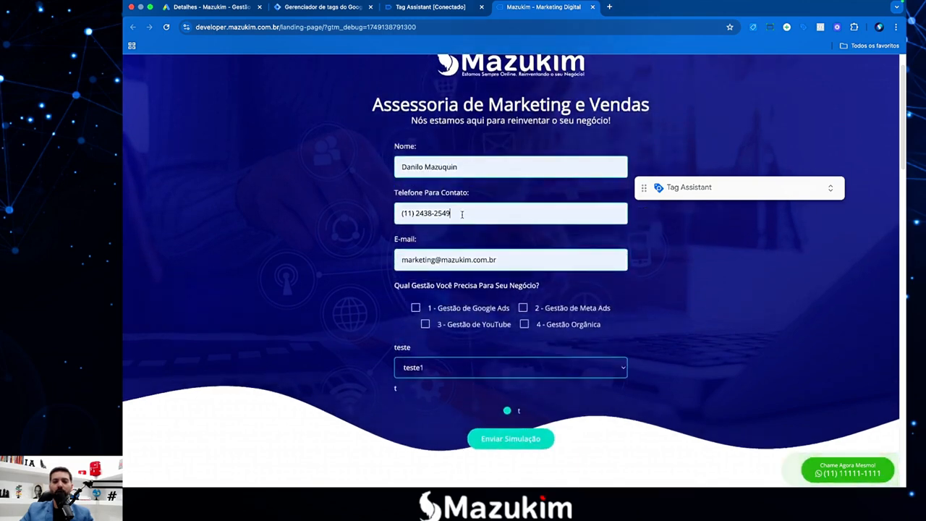
Check the phone and e-mail values in the final form summary.
{"action": "left_click", "coordinate": [456, 213]}
{"action": "left_click", "coordinate": [349, 230]}
{"action": "left_click", "coordinate": [507, 265]}
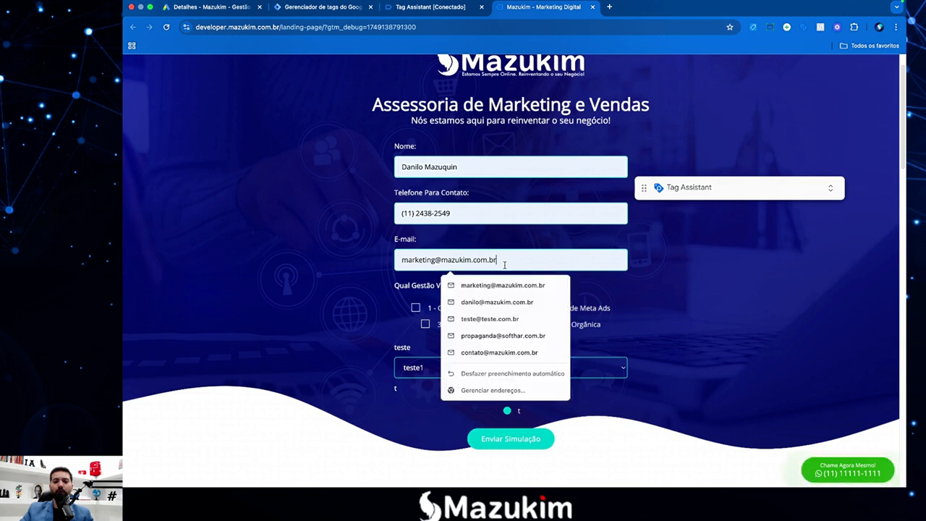
{"action": "left_click_drag", "start_coordinate": [505, 262], "coordinate": [398, 262]}
{"action": "left_click", "coordinate": [355, 276]}
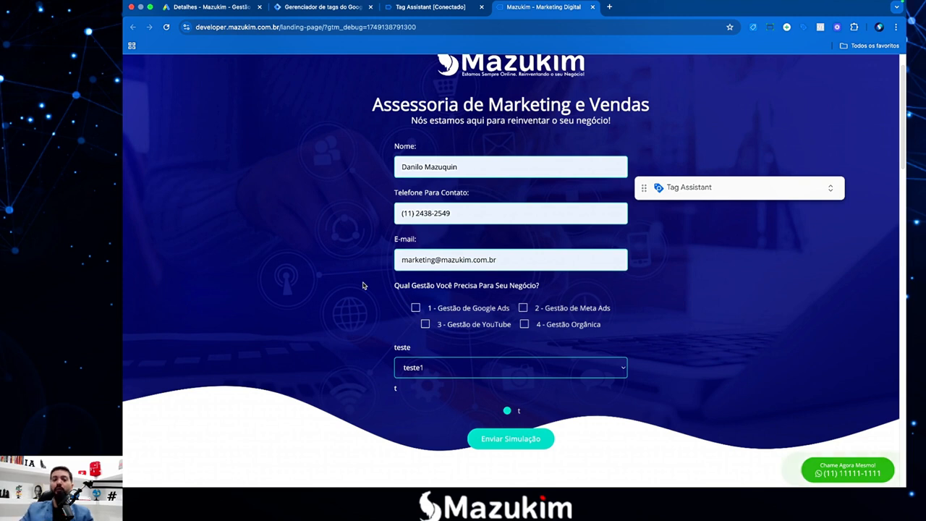
{"action": "left_click", "coordinate": [436, 214]}
{"action": "left_click", "coordinate": [604, 261]}
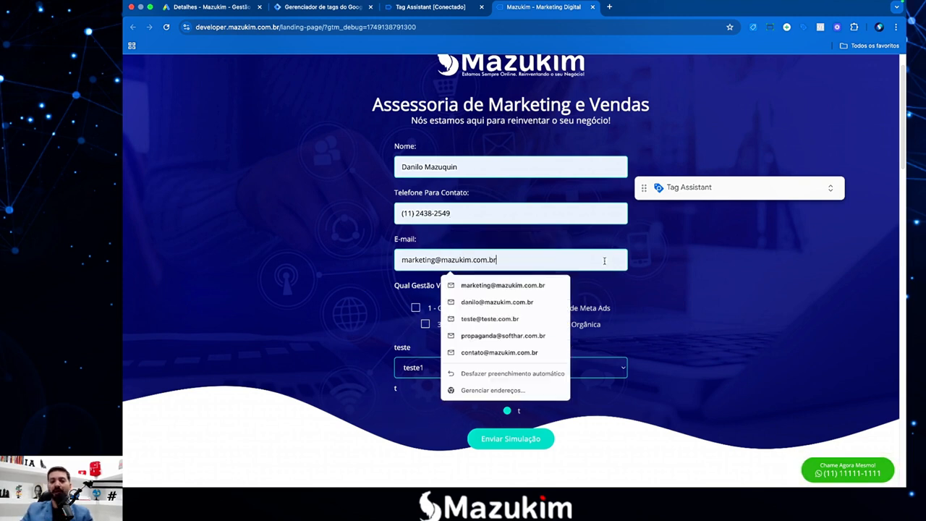
{"action": "left_click", "coordinate": [535, 245]}
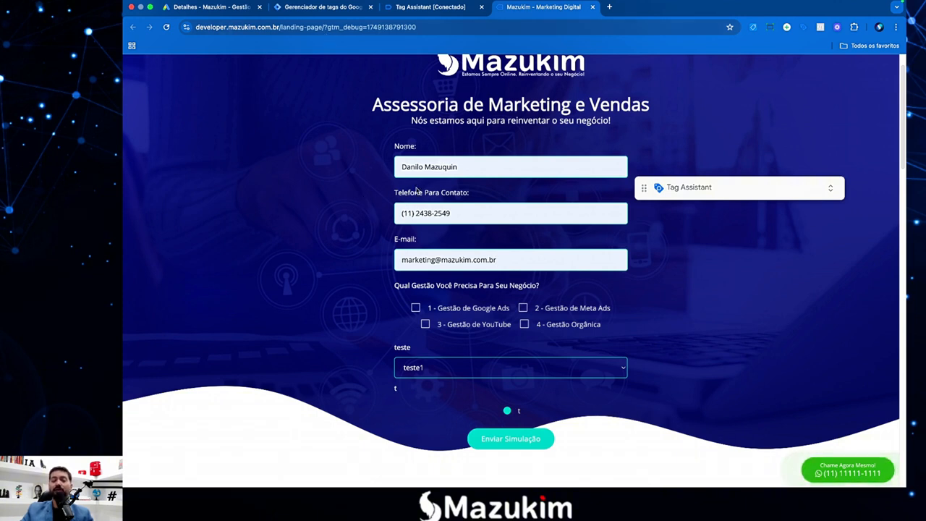
Start a new variable under Variáveis definidas pelo usuário on the Tag Manager Variáveis page.
{"action": "left_click", "coordinate": [318, 6]}
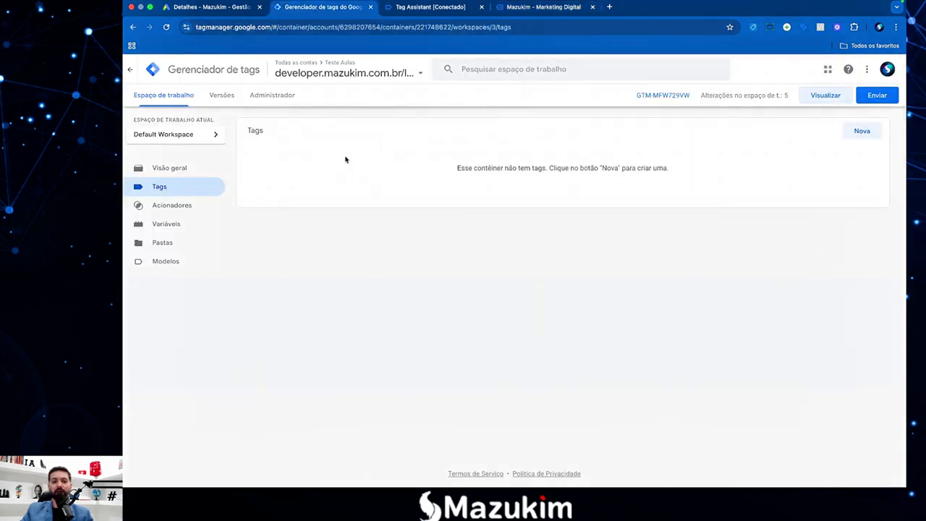
{"action": "left_click", "coordinate": [181, 225]}
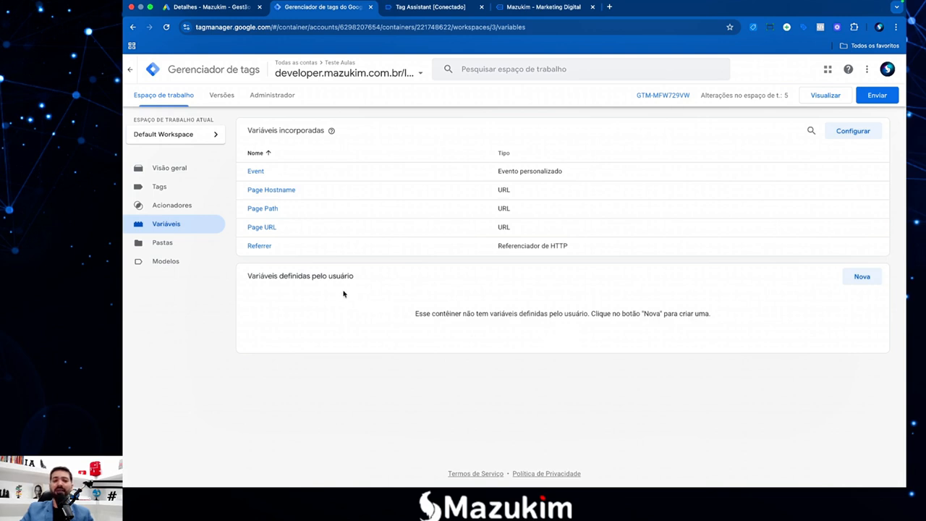
{"action": "left_click_drag", "start_coordinate": [284, 276], "coordinate": [355, 276]}
{"action": "left_click", "coordinate": [310, 275]}
{"action": "left_click_drag", "start_coordinate": [280, 277], "coordinate": [348, 277]}
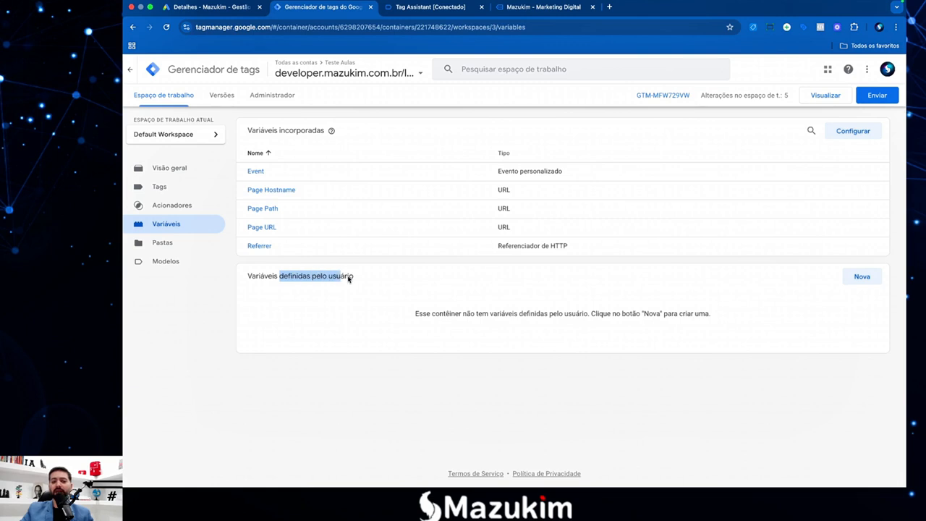
{"action": "left_click", "coordinate": [355, 279]}
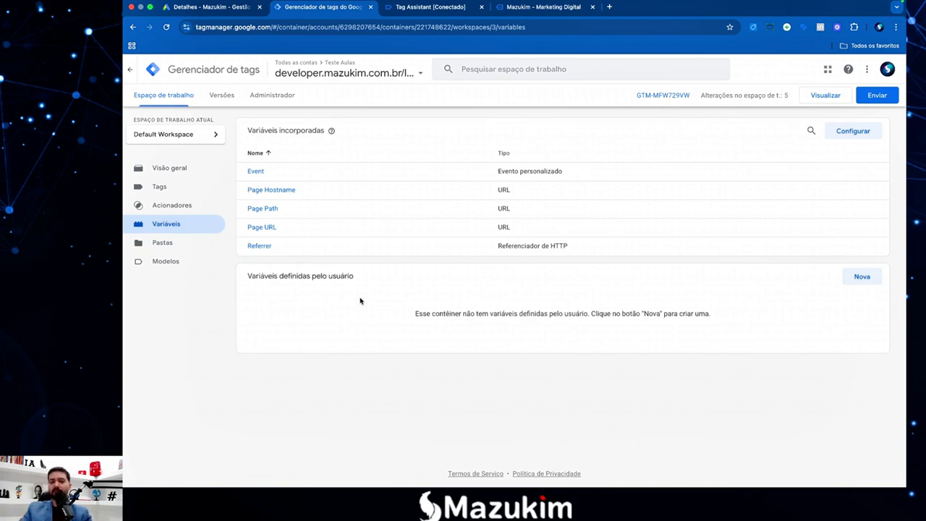
{"action": "left_click", "coordinate": [861, 280]}
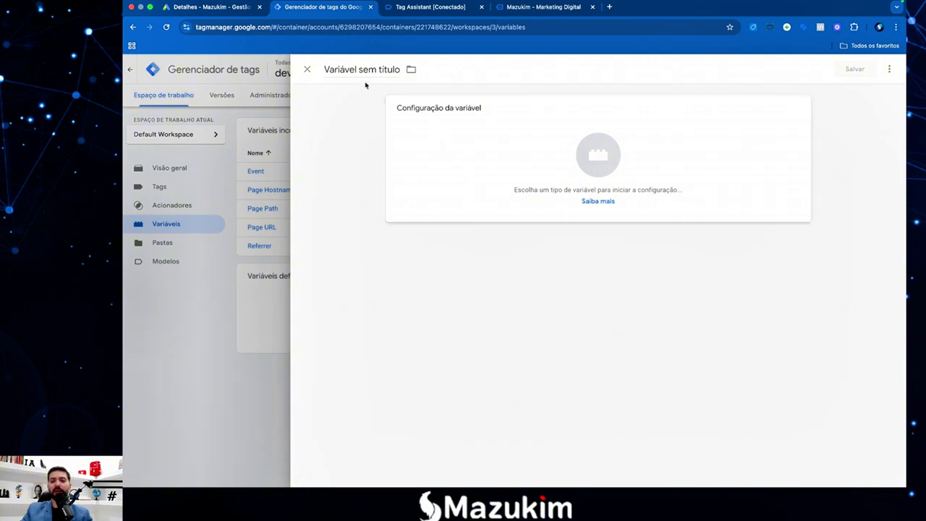
Name the new variable 'email' and switch to the connected Tag Assistant landing page.
{"action": "left_click", "coordinate": [355, 70]}
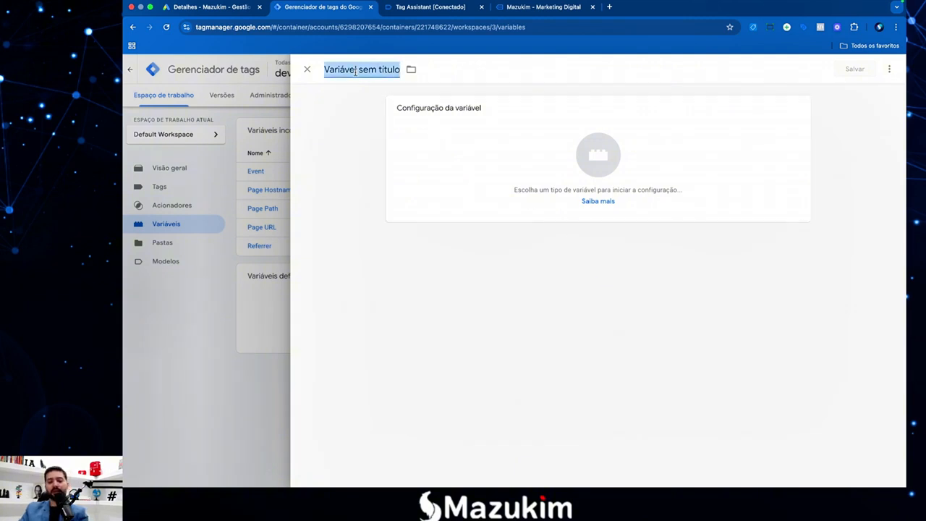
{"action": "type", "text": "email"}
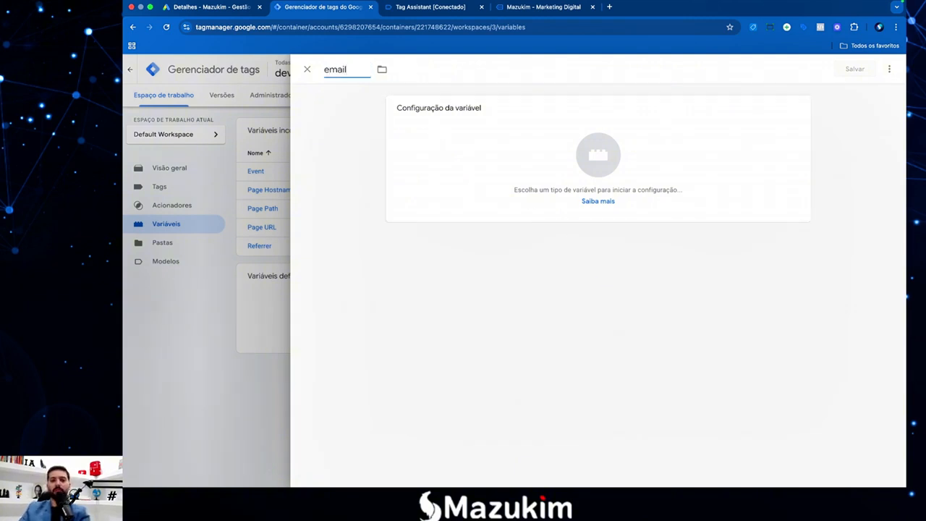
{"action": "left_click", "coordinate": [408, 10]}
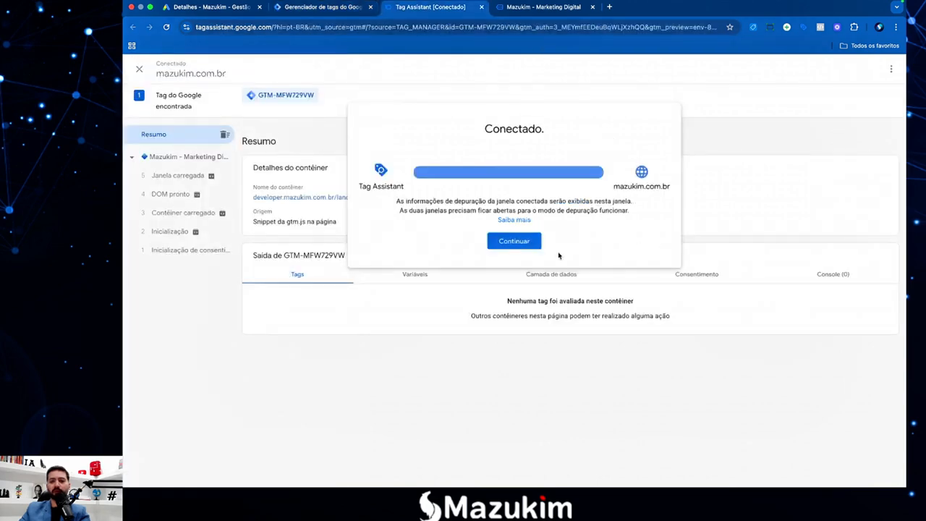
{"action": "left_click", "coordinate": [523, 242]}
Place the landing-page tab beside the Tag Manager tab holding the email variable.
{"action": "left_click", "coordinate": [543, 7]}
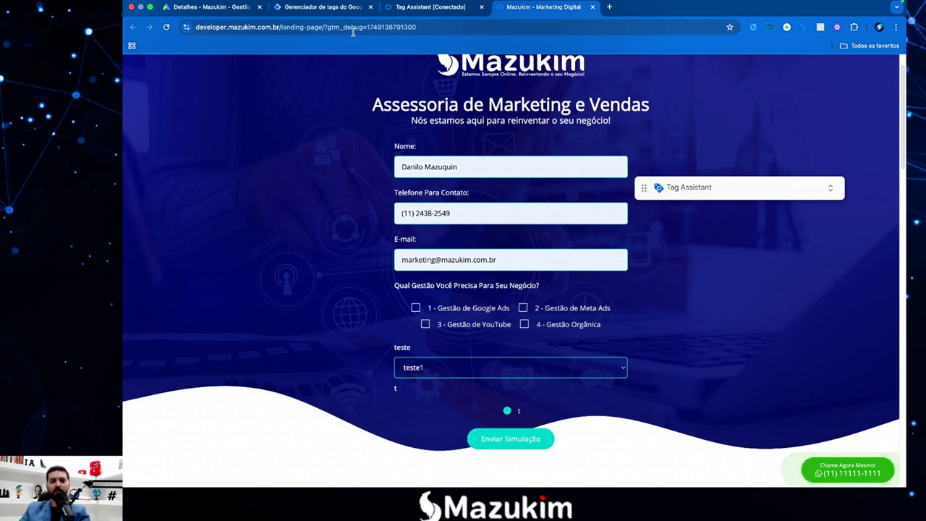
{"action": "left_click", "coordinate": [322, 7]}
{"action": "left_click", "coordinate": [521, 7]}
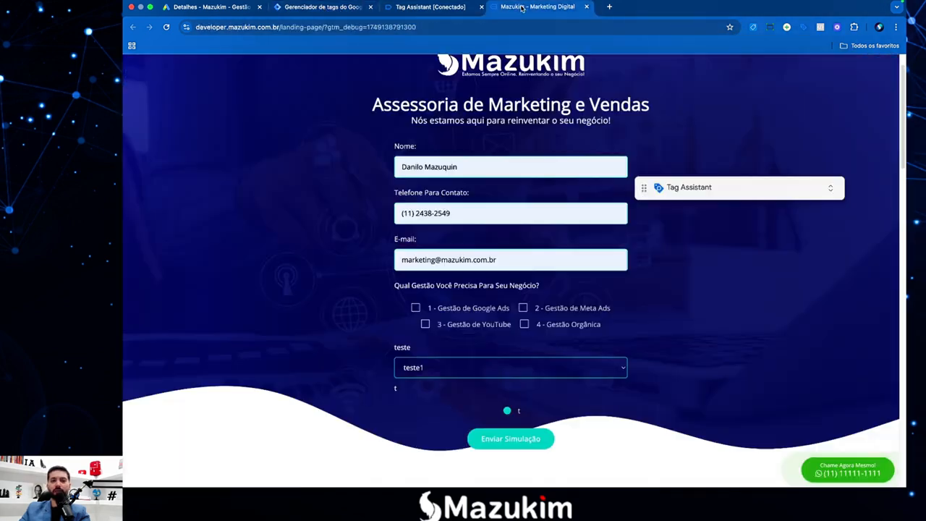
{"action": "left_click_drag", "start_coordinate": [521, 7], "coordinate": [420, 7]}
{"action": "left_click", "coordinate": [322, 7]}
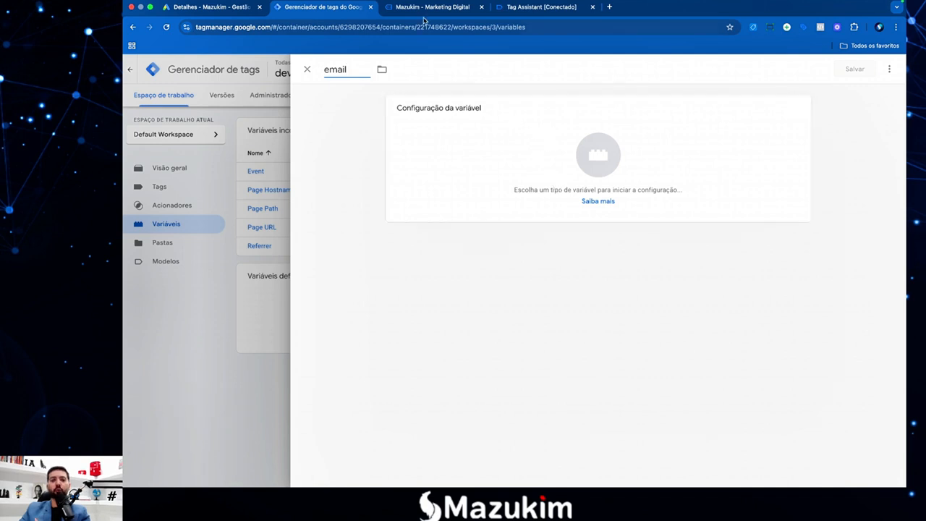
{"action": "left_click", "coordinate": [426, 9]}
Inspect the form's e-mail field and the landing page heading.
{"action": "left_click", "coordinate": [501, 258]}
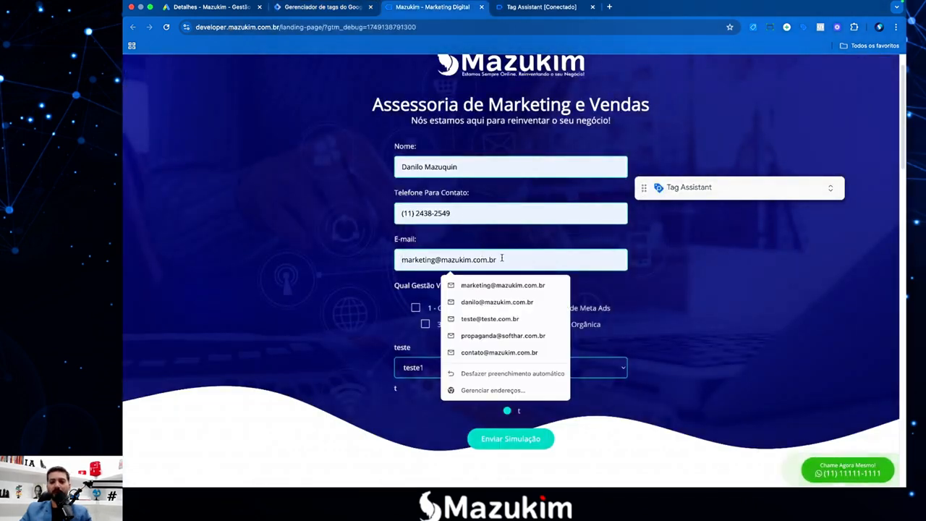
{"action": "left_click", "coordinate": [354, 225]}
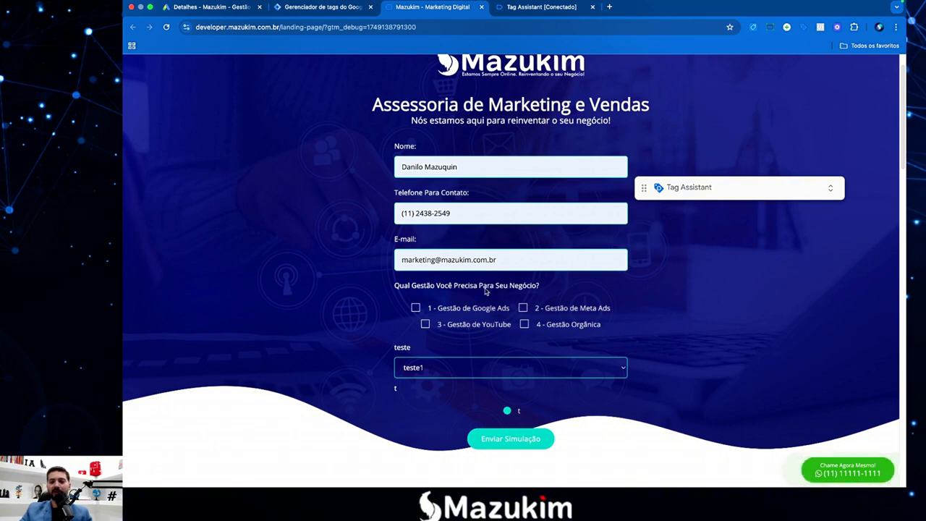
{"action": "scroll", "coordinate": [428, 214], "scroll_direction": "up", "scroll_amount": 1}
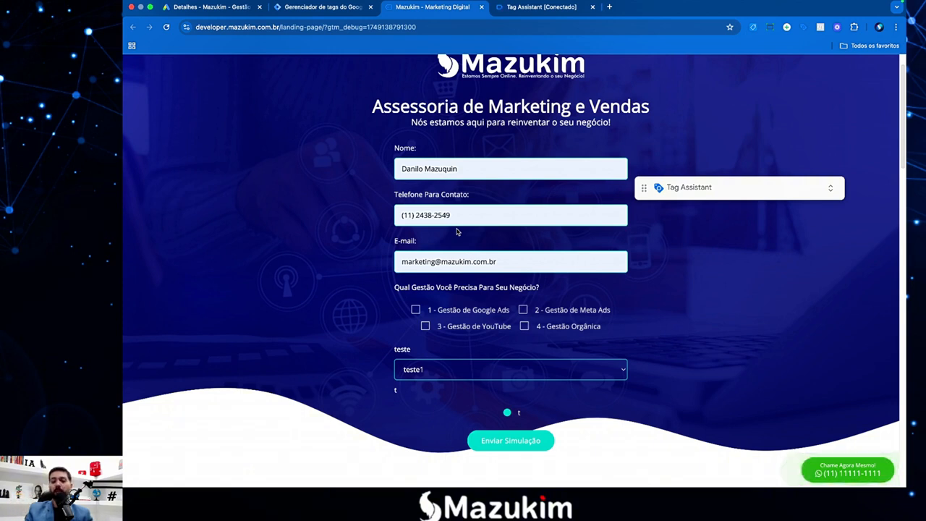
{"action": "left_click", "coordinate": [521, 262]}
{"action": "left_click", "coordinate": [510, 250]}
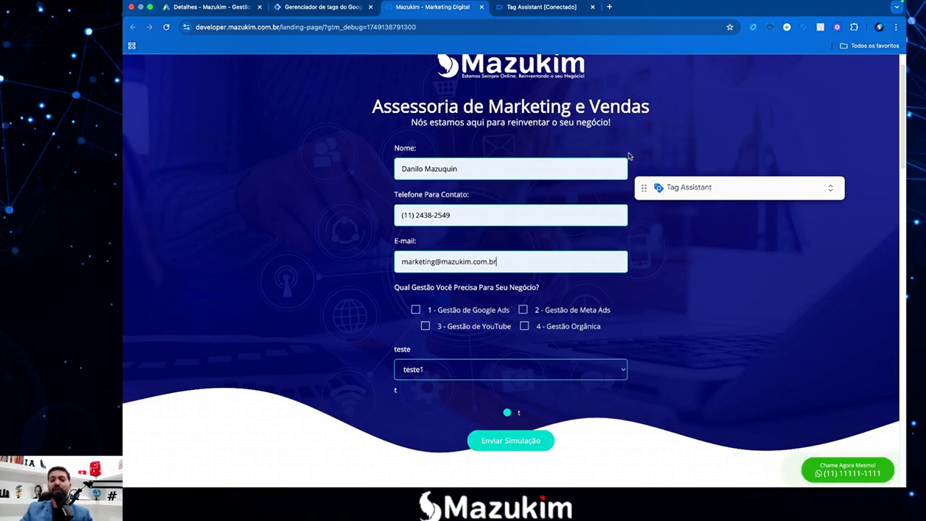
{"action": "scroll", "coordinate": [550, 242], "scroll_direction": "up", "scroll_amount": 1}
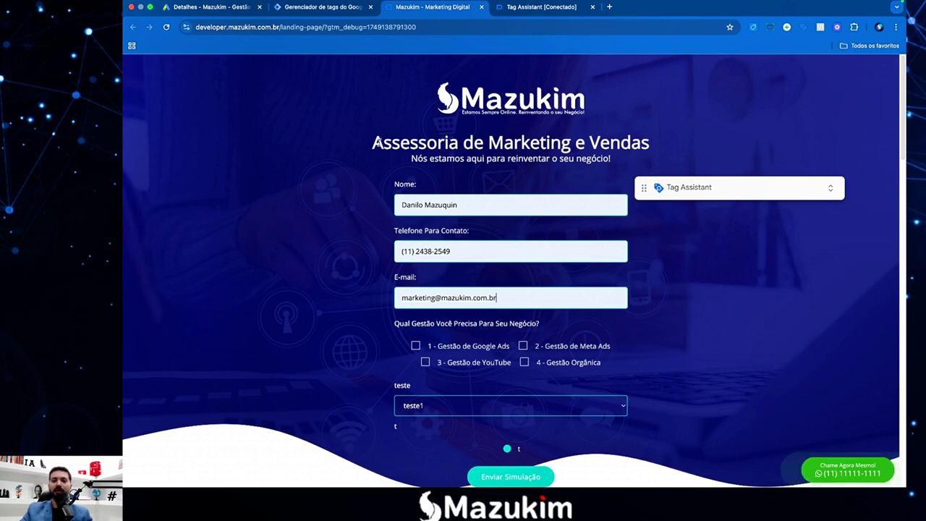
{"action": "left_click_drag", "start_coordinate": [380, 142], "coordinate": [512, 142]}
{"action": "left_click", "coordinate": [513, 142]}
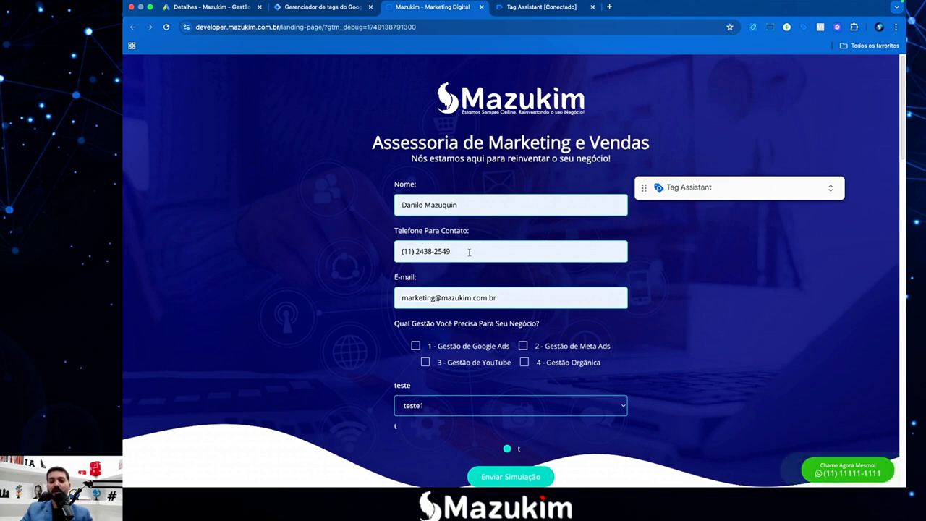
Check the Nome, Telefone and E-mail fields and select the full e-mail address.
{"action": "left_click", "coordinate": [469, 252]}
{"action": "left_click", "coordinate": [588, 302]}
{"action": "left_click", "coordinate": [527, 212]}
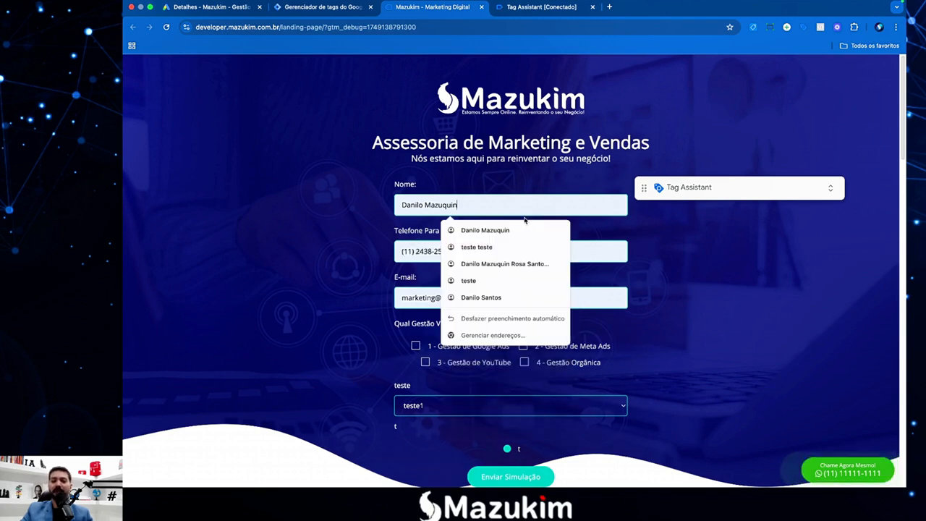
{"action": "left_click", "coordinate": [597, 291]}
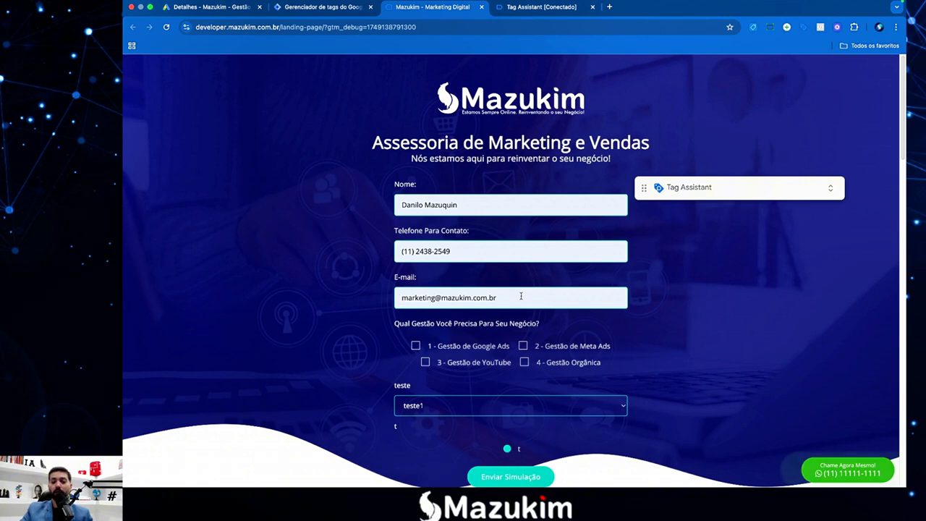
{"action": "left_click_drag", "start_coordinate": [520, 297], "coordinate": [400, 295]}
{"action": "left_click", "coordinate": [399, 295]}
Inspect the E-mail field and copy its input element's CSS selector from the Elements panel.
{"action": "right_click", "coordinate": [511, 304]}
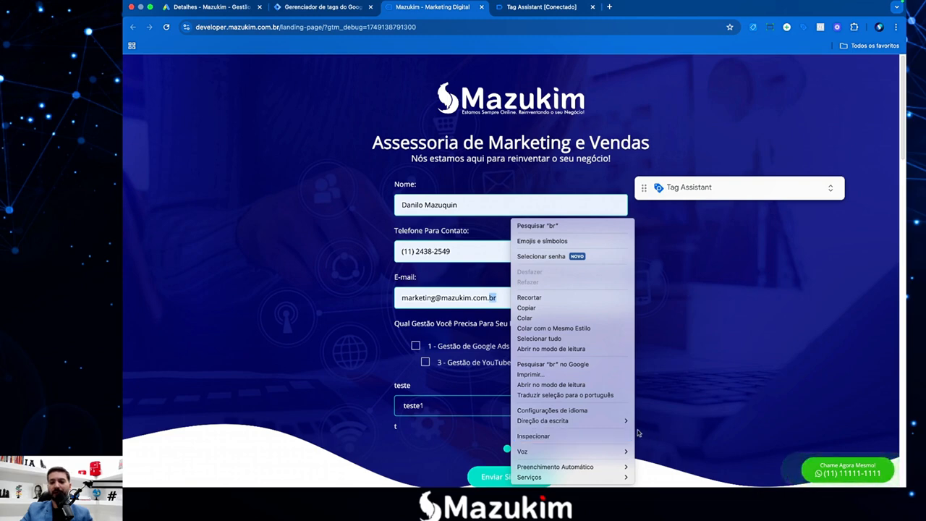
{"action": "left_click", "coordinate": [575, 436]}
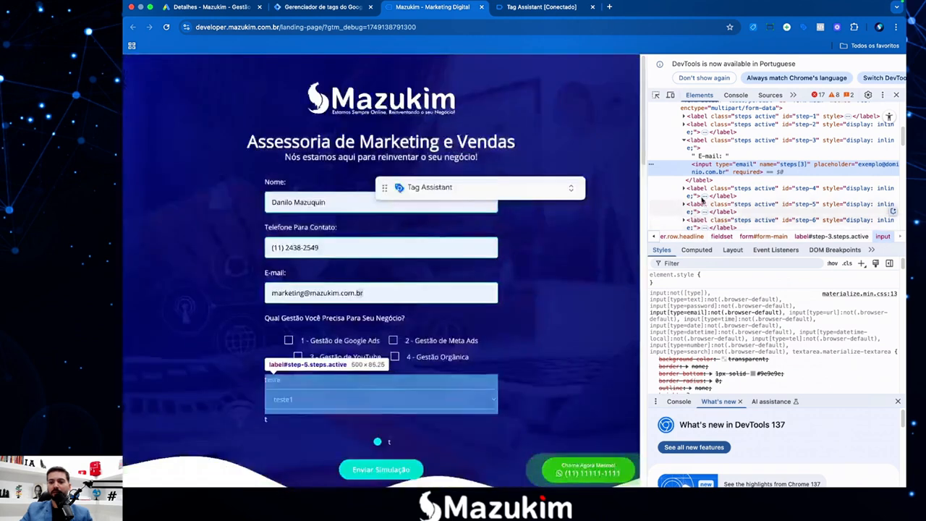
{"action": "right_click", "coordinate": [747, 170]}
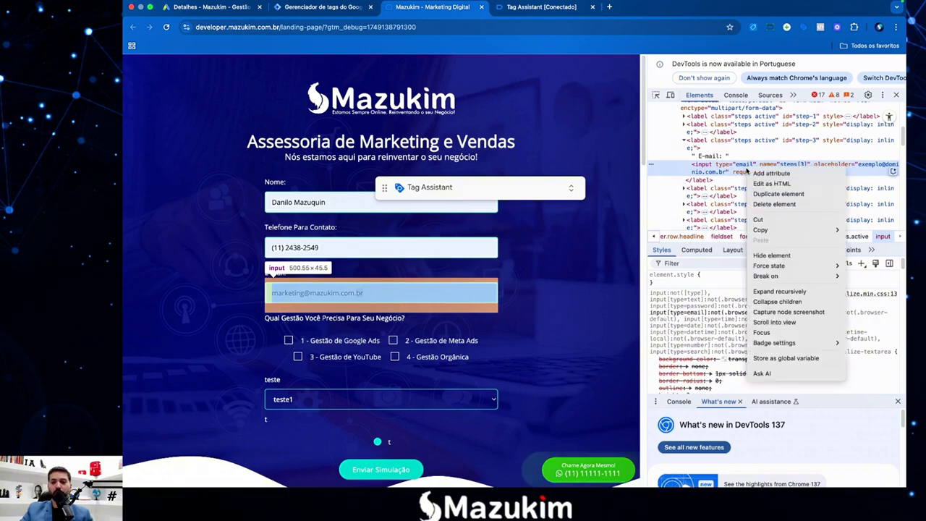
{"action": "mouse_move", "coordinate": [776, 231]}
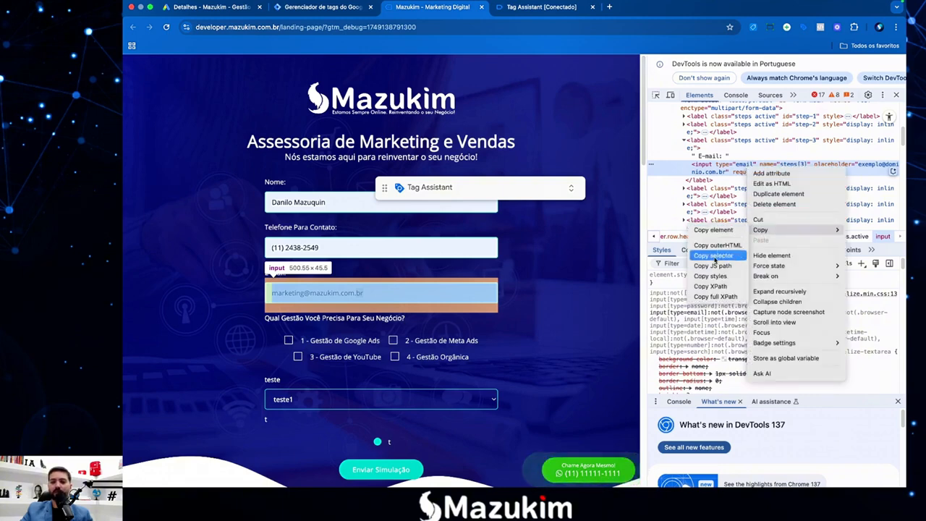
{"action": "left_click", "coordinate": [715, 257]}
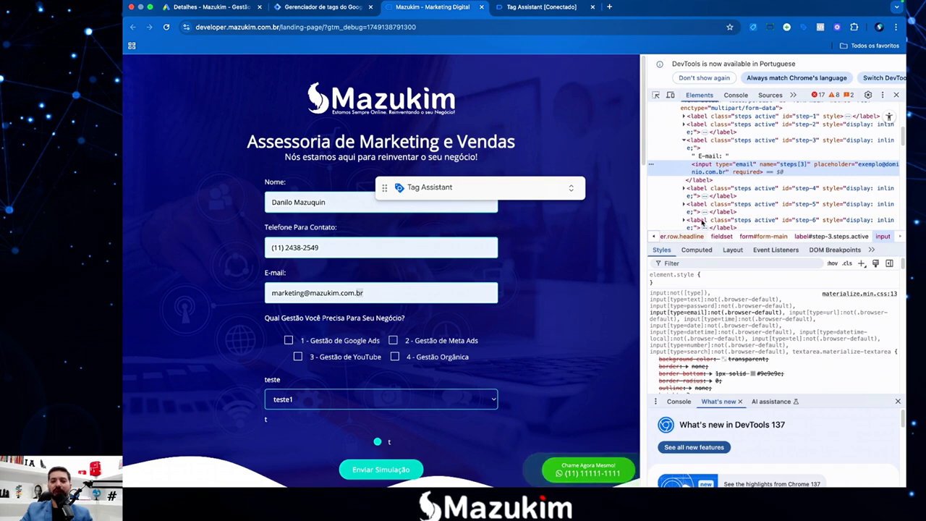
{"action": "right_click", "coordinate": [388, 294]}
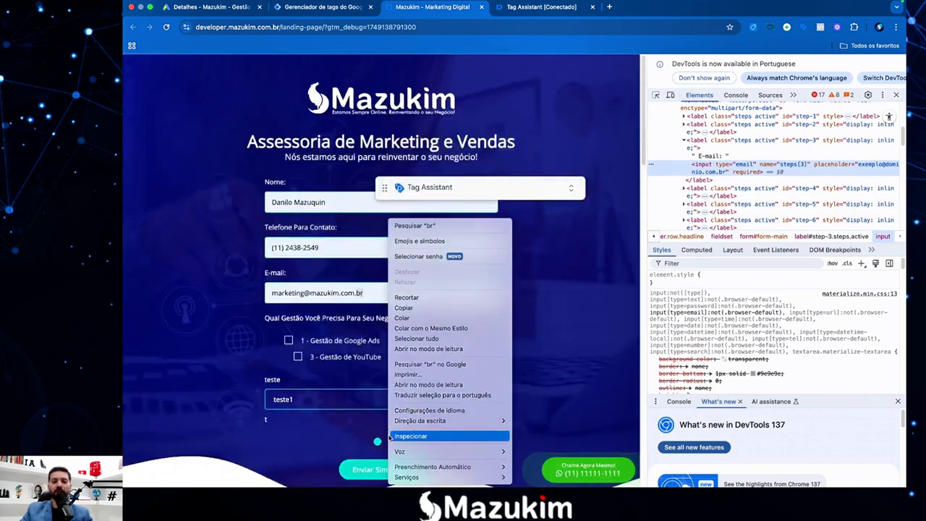
{"action": "right_click", "coordinate": [727, 169]}
{"action": "mouse_move", "coordinate": [817, 241]}
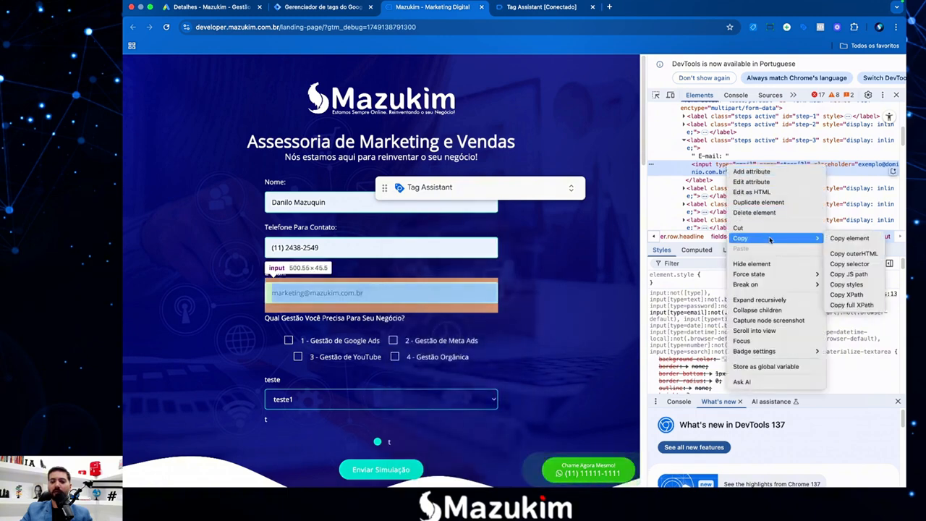
{"action": "left_click", "coordinate": [849, 263]}
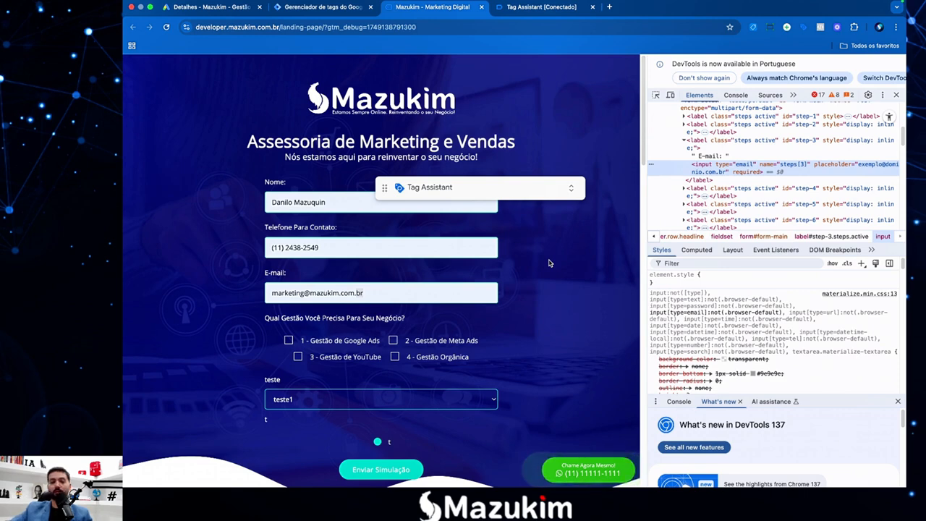
Make the email variable Elemento DOM using Seletor de CSS with selector #step-3 > input[type=email].
{"action": "left_click", "coordinate": [315, 9]}
{"action": "left_click", "coordinate": [596, 208]}
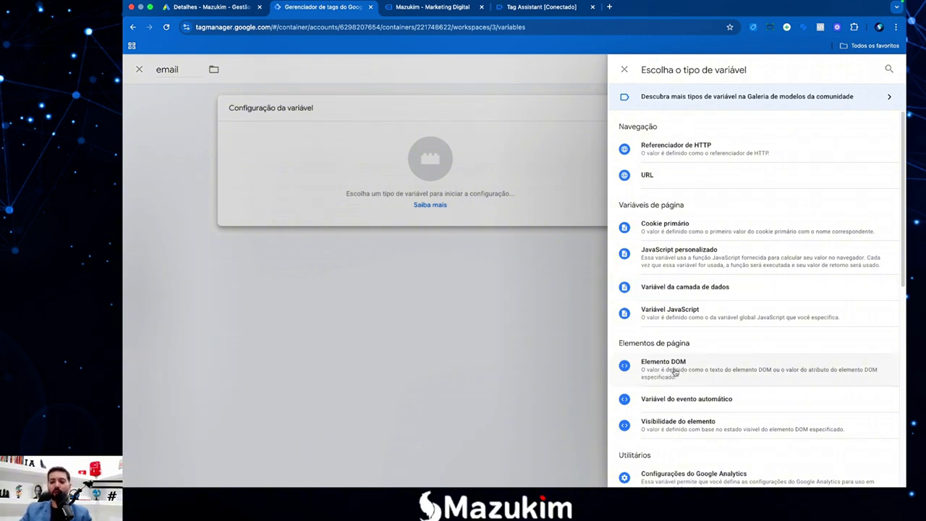
{"action": "left_click", "coordinate": [674, 372]}
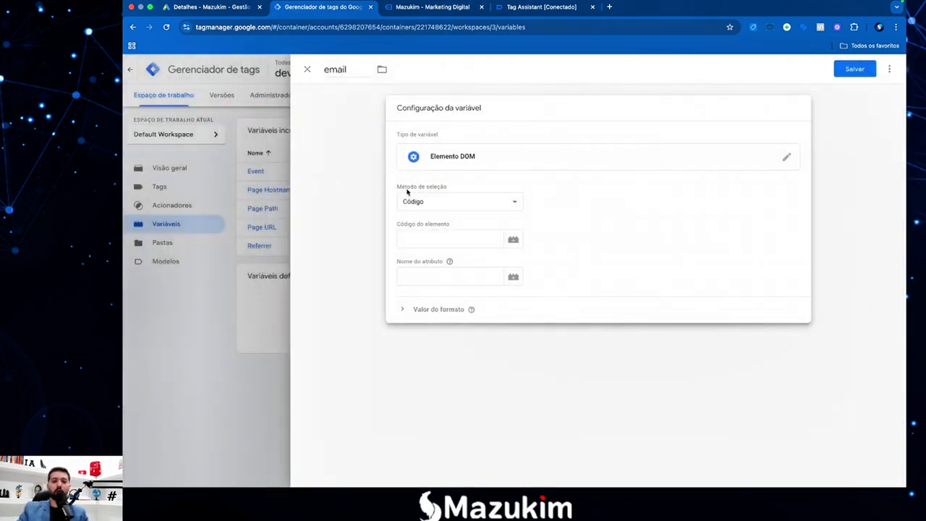
{"action": "left_click", "coordinate": [435, 203]}
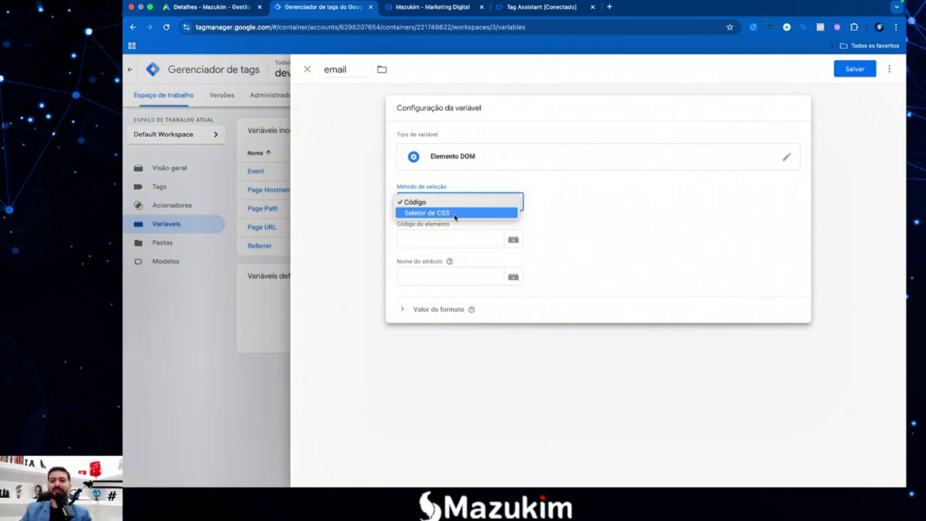
{"action": "left_click", "coordinate": [446, 213]}
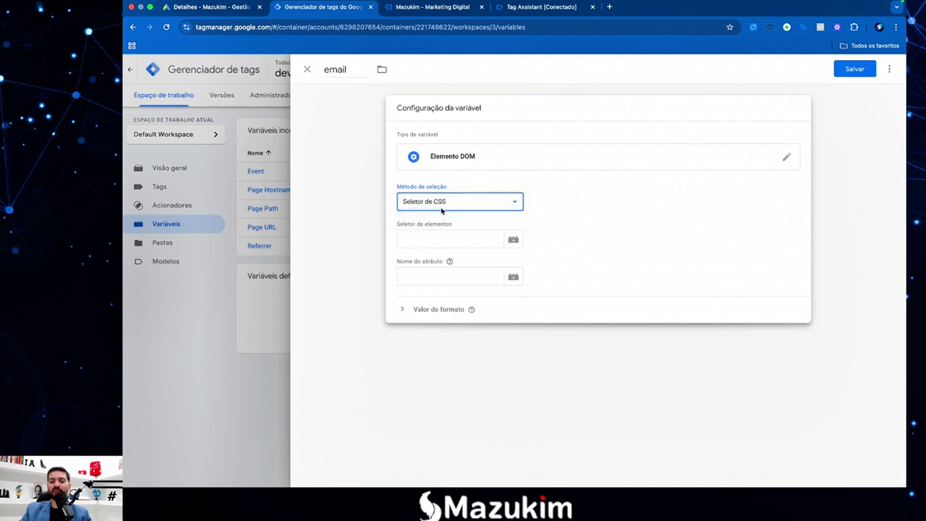
{"action": "left_click", "coordinate": [629, 235]}
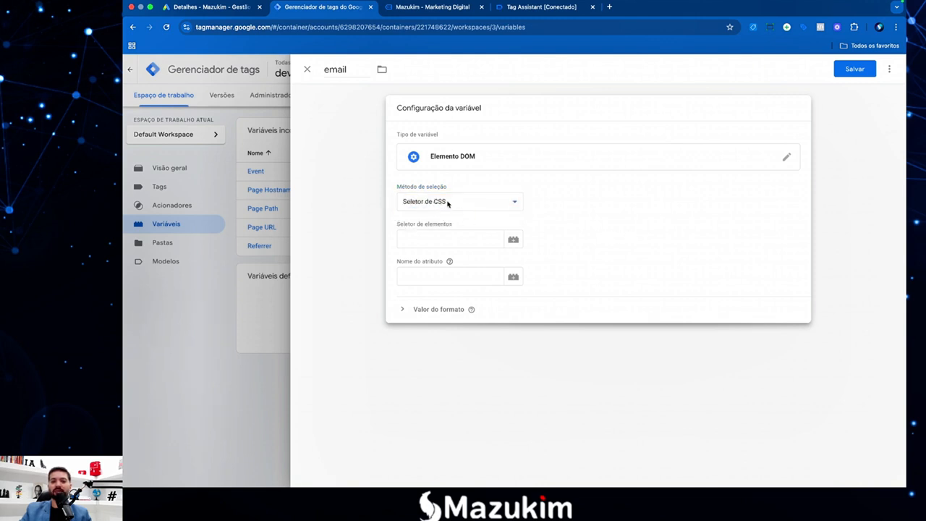
{"action": "left_click", "coordinate": [440, 242]}
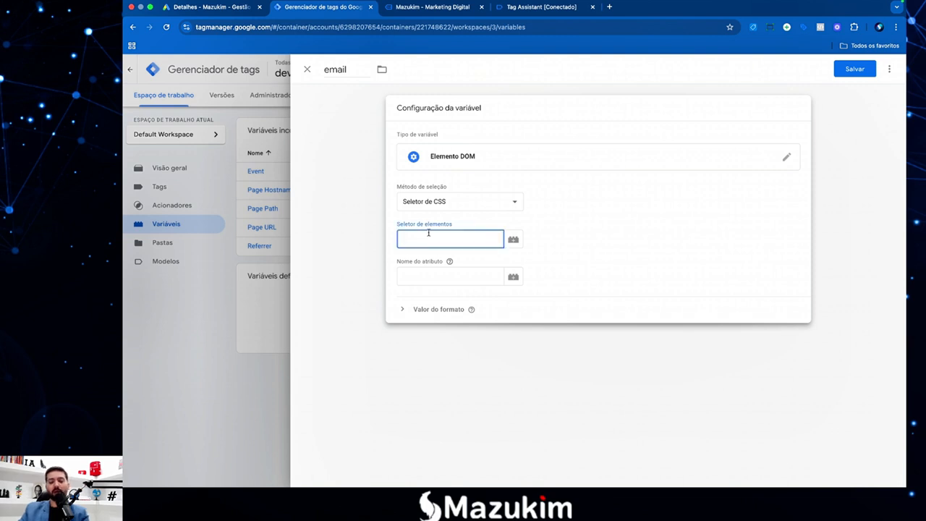
{"action": "key", "text": "super+v"}
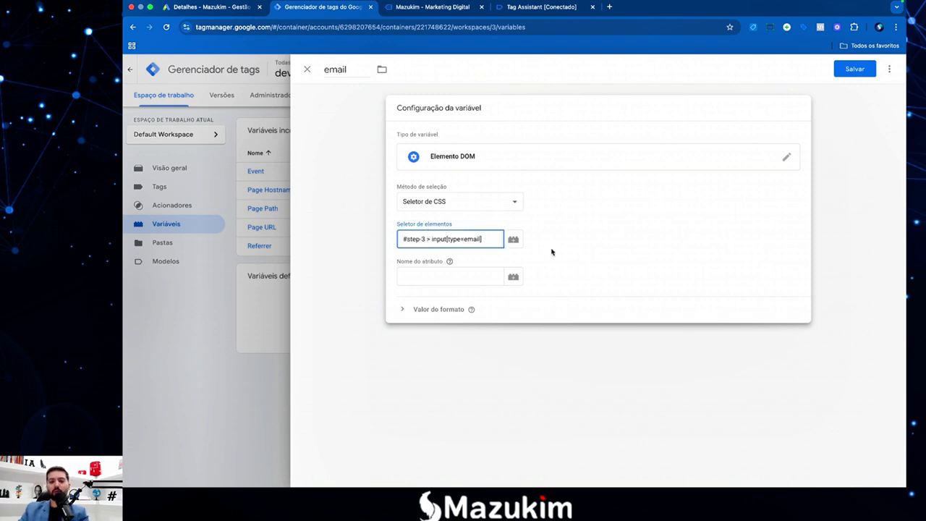
{"action": "left_click_drag", "start_coordinate": [490, 241], "coordinate": [398, 239]}
{"action": "left_click", "coordinate": [421, 239]}
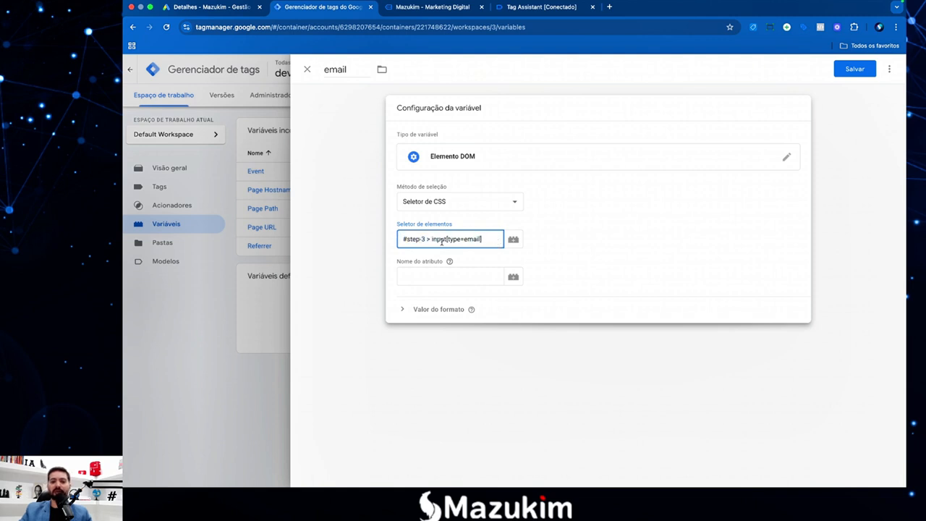
{"action": "left_click", "coordinate": [586, 271]}
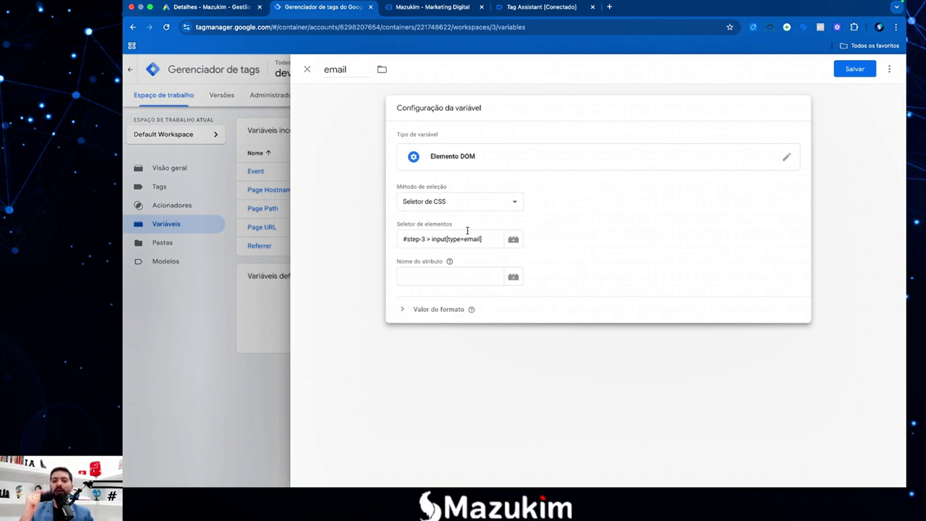
Recheck the filled E-mail field on the Mazukim page and its input element in the inspector.
{"action": "left_click", "coordinate": [434, 8]}
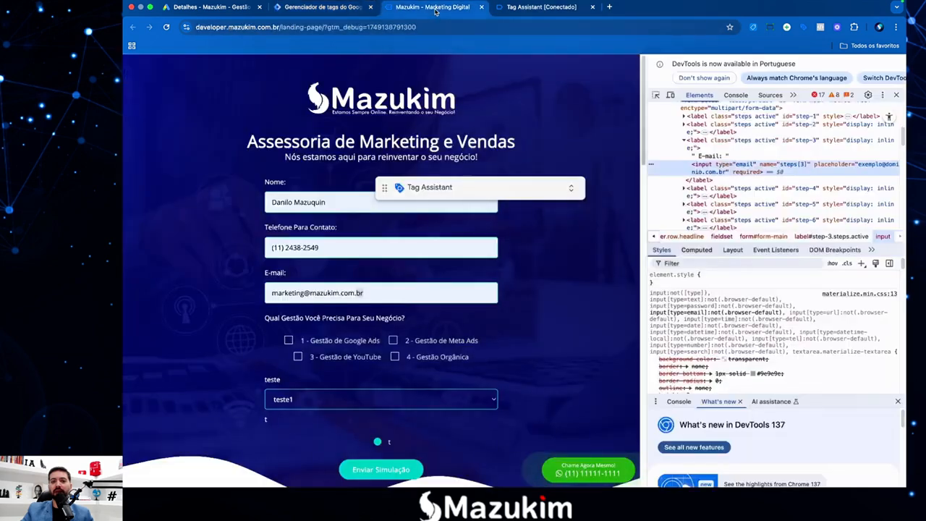
{"action": "left_click", "coordinate": [366, 292]}
{"action": "left_click_drag", "start_coordinate": [367, 293], "coordinate": [254, 287]}
{"action": "left_click", "coordinate": [252, 286]}
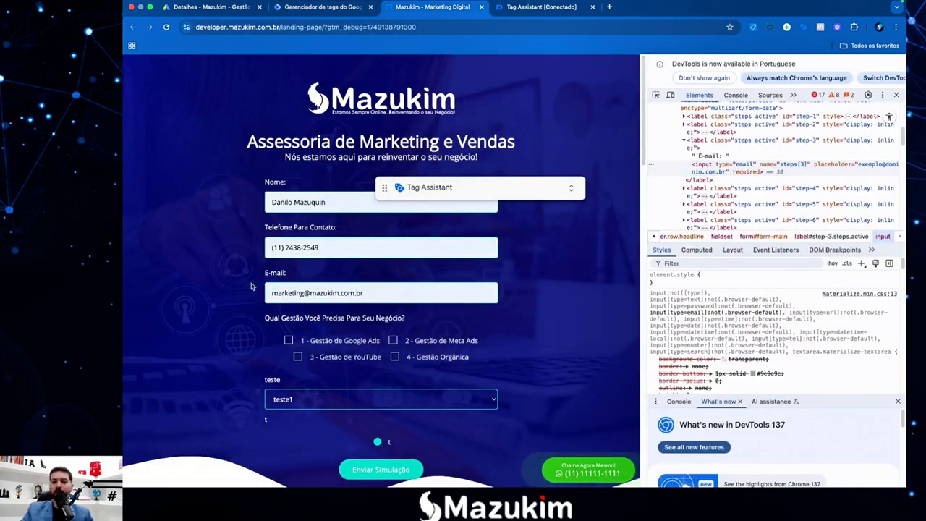
{"action": "left_click", "coordinate": [291, 294]}
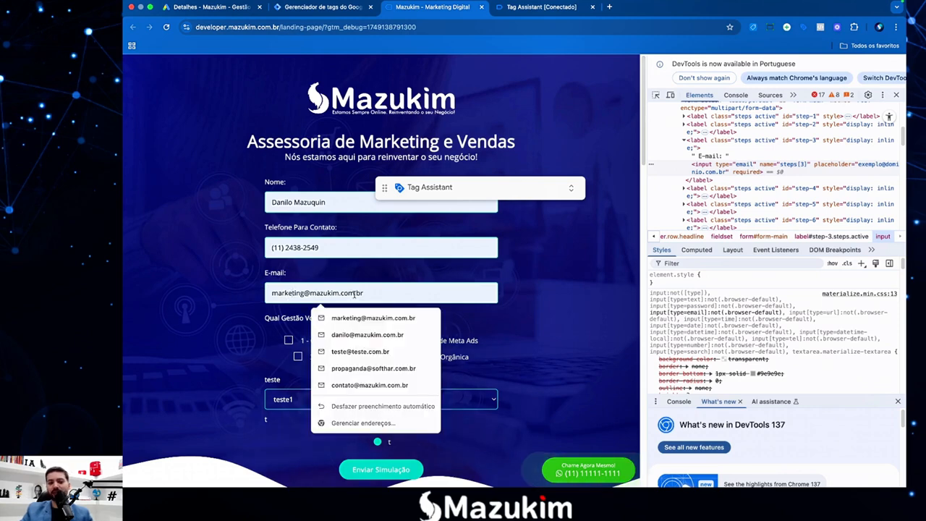
{"action": "left_click_drag", "start_coordinate": [359, 293], "coordinate": [274, 292]}
{"action": "left_click", "coordinate": [254, 291]}
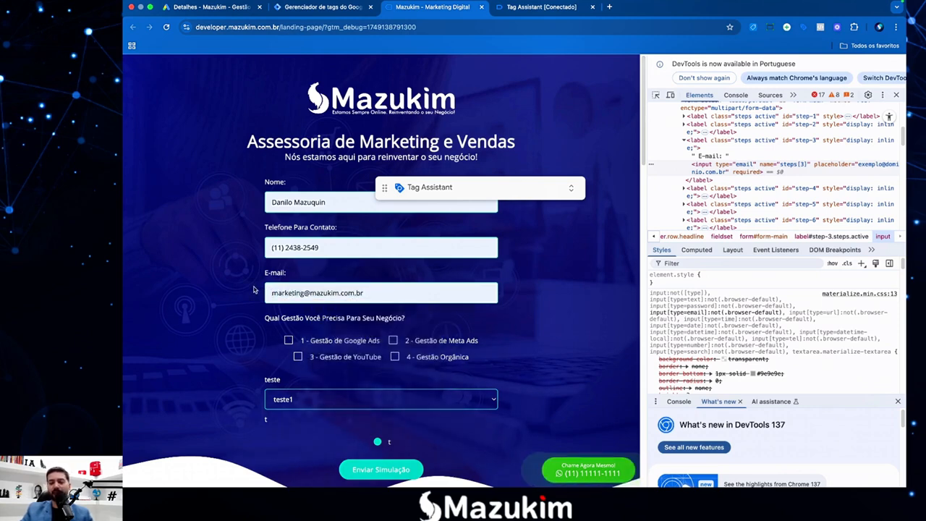
{"action": "left_click", "coordinate": [777, 165]}
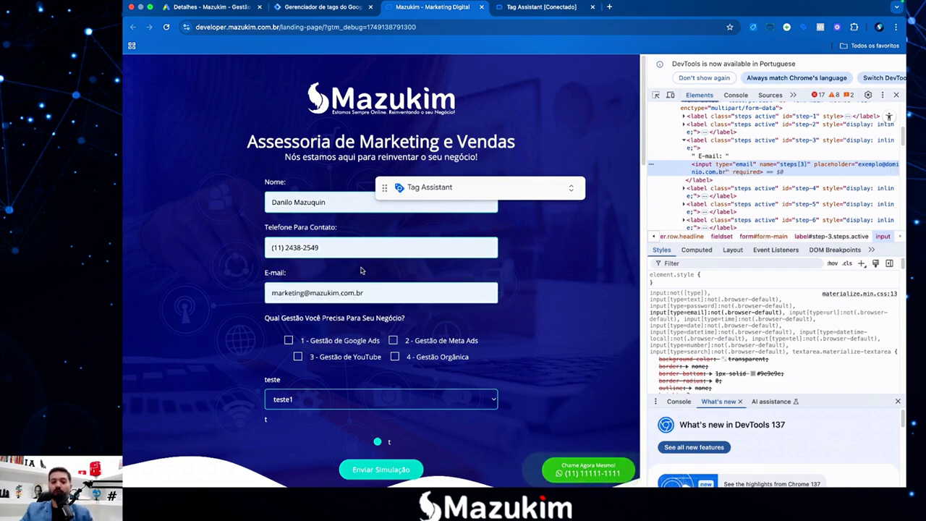
{"action": "left_click", "coordinate": [363, 293]}
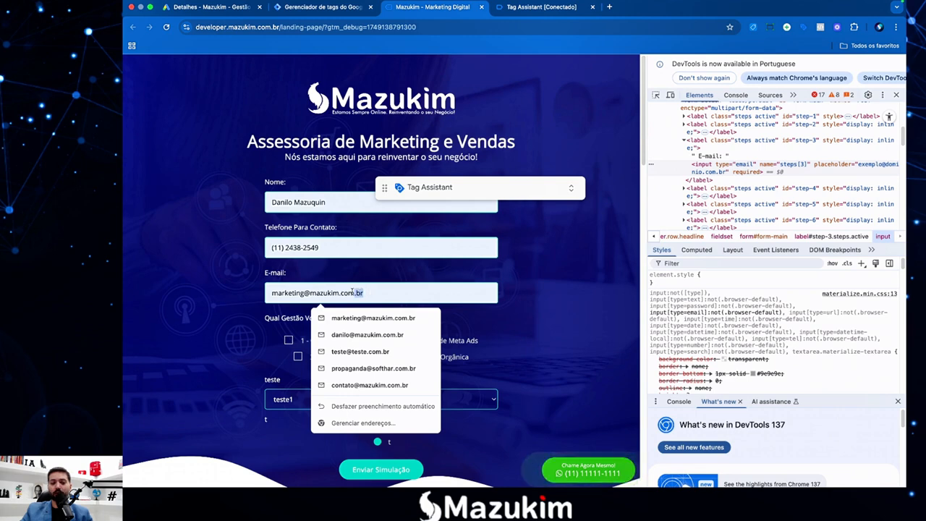
{"action": "mouse_move", "coordinate": [353, 292]}
{"action": "left_mouse_down"}
{"action": "mouse_move", "coordinate": [272, 294]}
{"action": "mouse_move", "coordinate": [353, 293]}
{"action": "left_mouse_up"}
{"action": "left_click", "coordinate": [272, 293]}
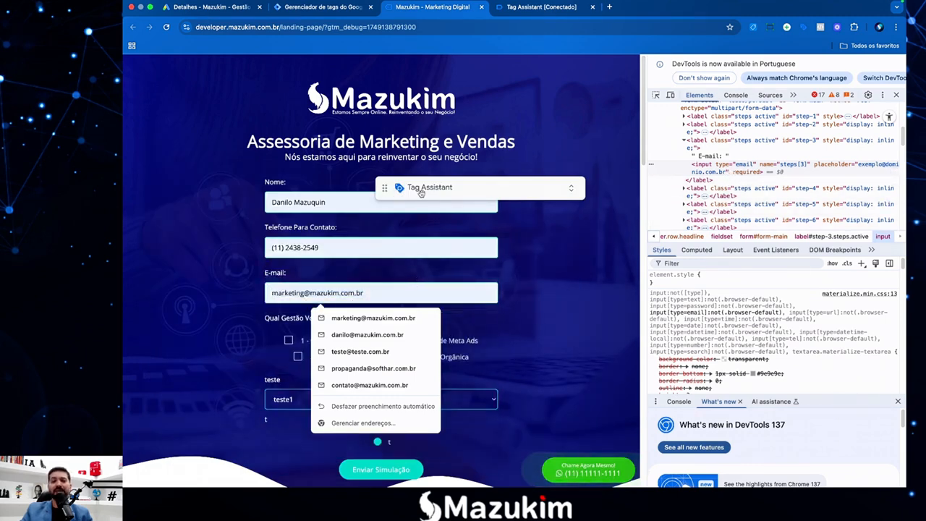
{"action": "left_click", "coordinate": [523, 272]}
Set the email variable's attribute name to 'value'.
{"action": "left_click", "coordinate": [325, 10]}
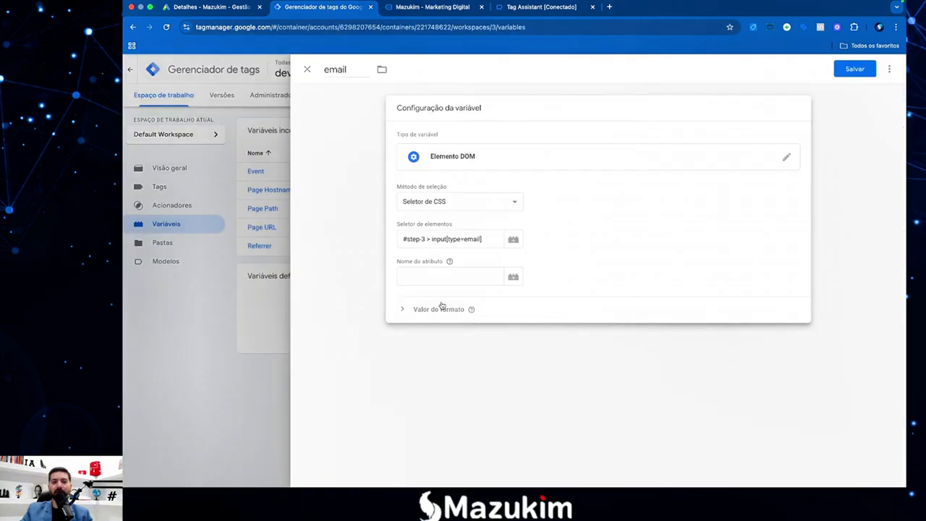
{"action": "left_click", "coordinate": [432, 278]}
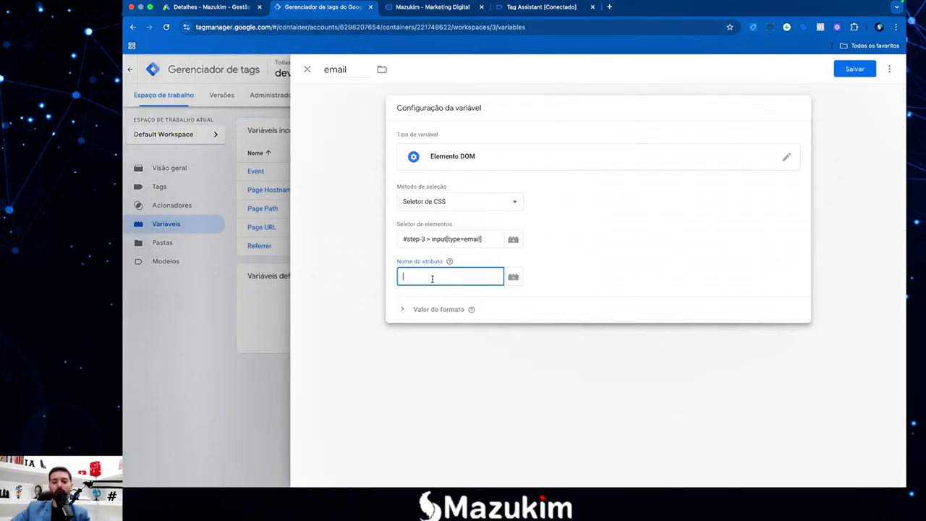
{"action": "type", "text": "value"}
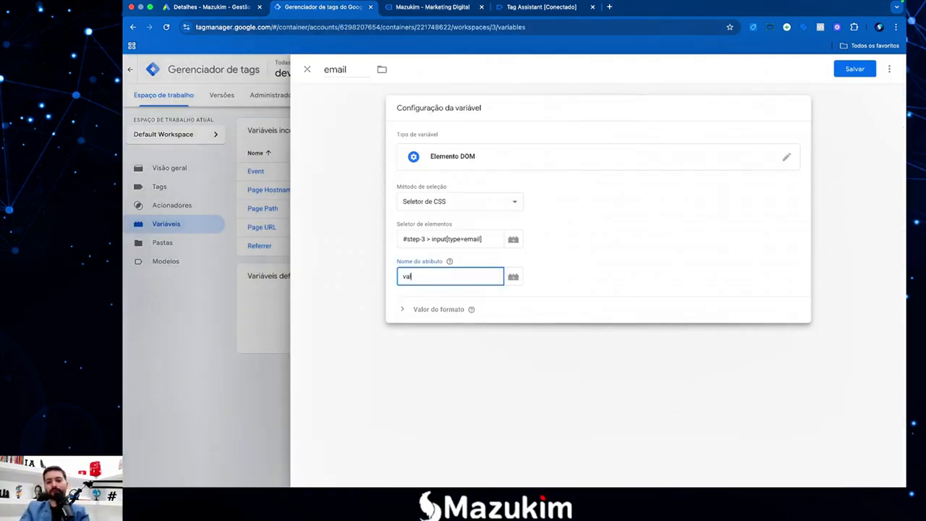
{"action": "left_click", "coordinate": [434, 294]}
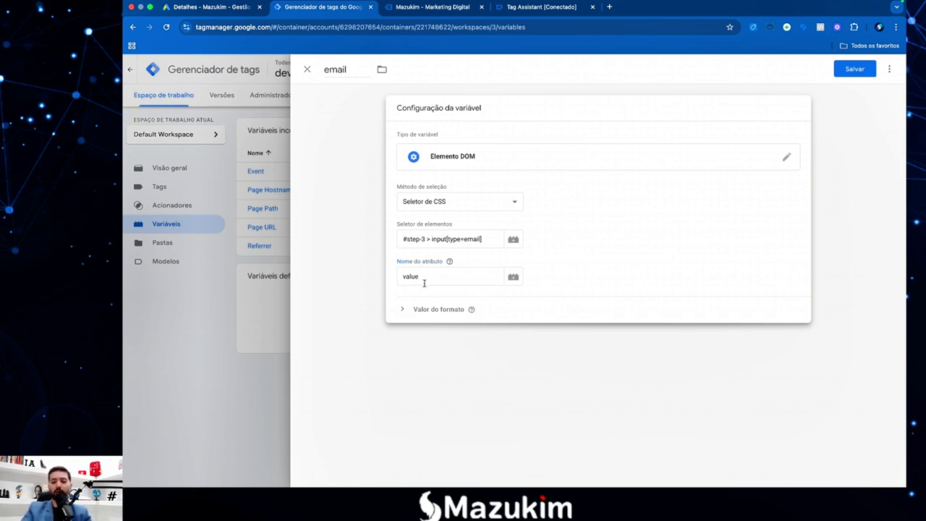
Reset the page zoom to 100% and save the email variable.
{"action": "key", "text": "super+plus"}
{"action": "key", "text": "super+plus"}
{"action": "key", "text": "super+plus"}
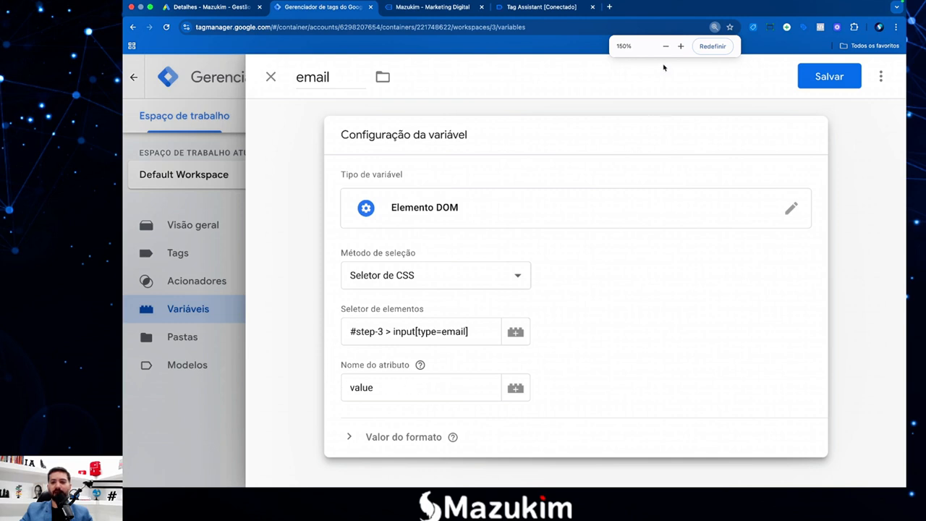
{"action": "left_click", "coordinate": [712, 45]}
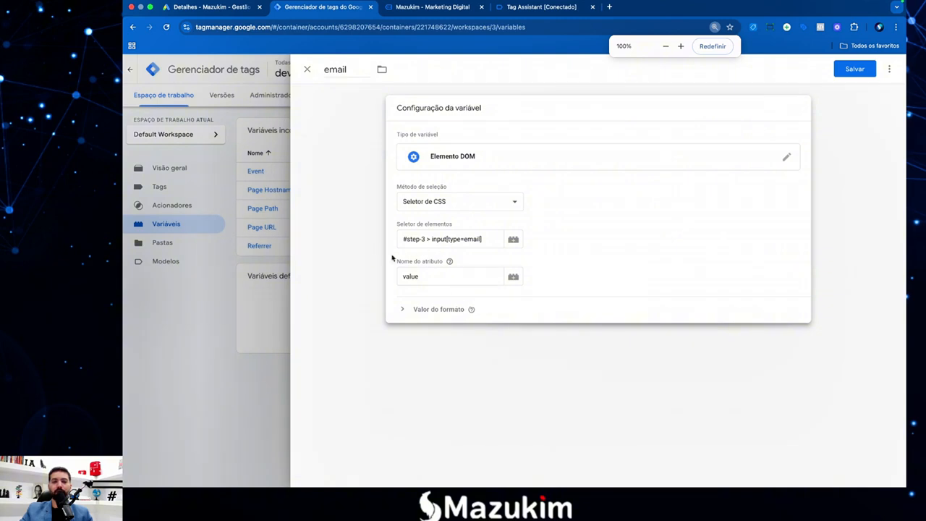
{"action": "left_click", "coordinate": [366, 262]}
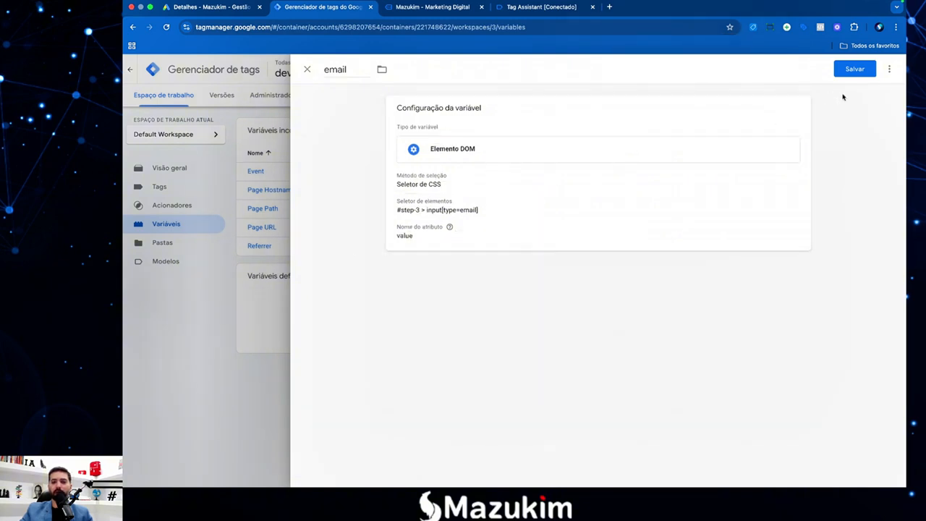
{"action": "left_click", "coordinate": [854, 68]}
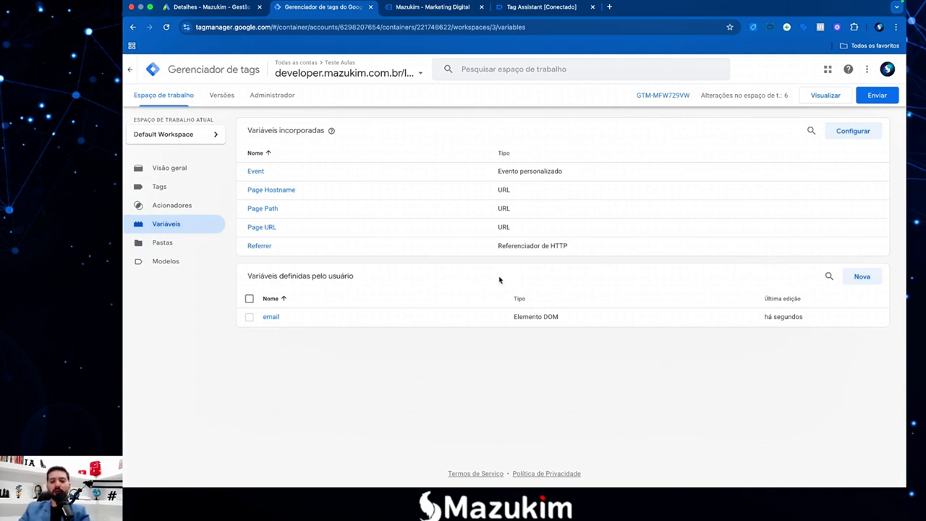
Start preview on mazukim.com.br and review the Janela carregada event's variables in Tag Assistant.
{"action": "left_click", "coordinate": [825, 96]}
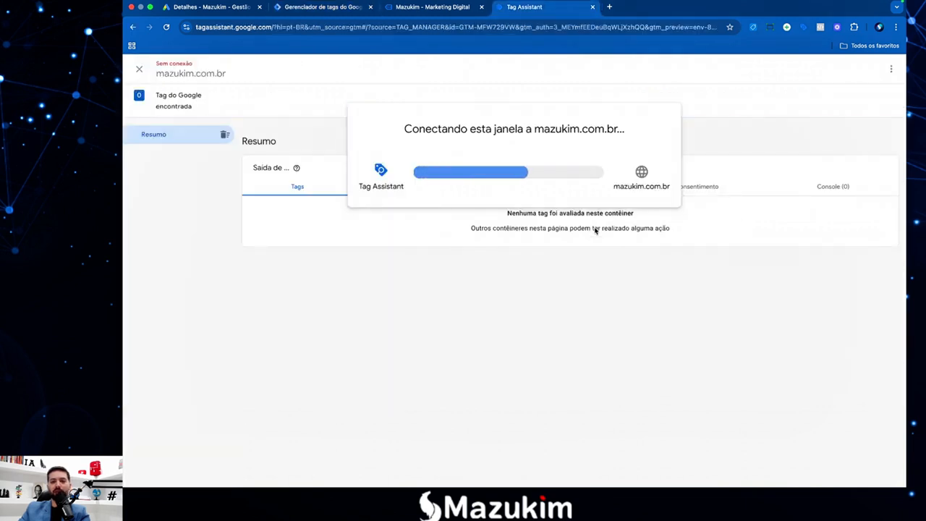
{"action": "left_click", "coordinate": [512, 240]}
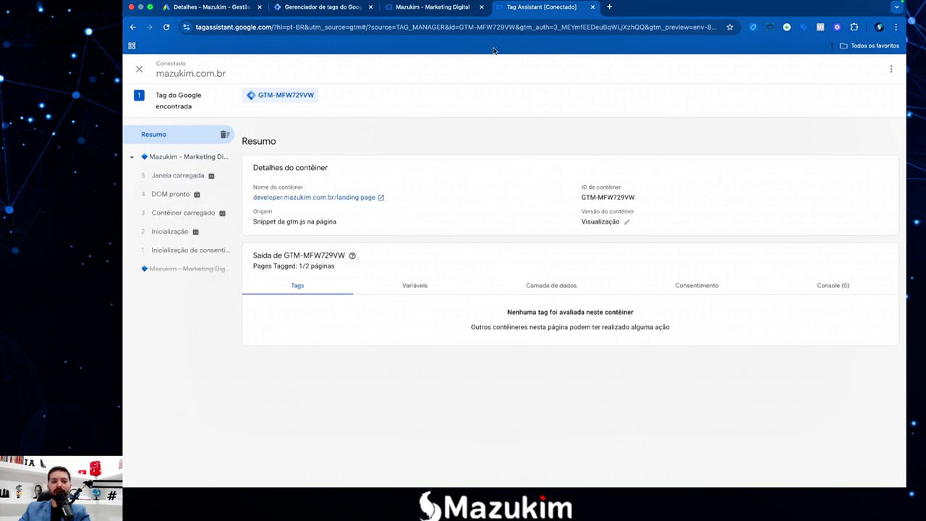
{"action": "left_click", "coordinate": [175, 179]}
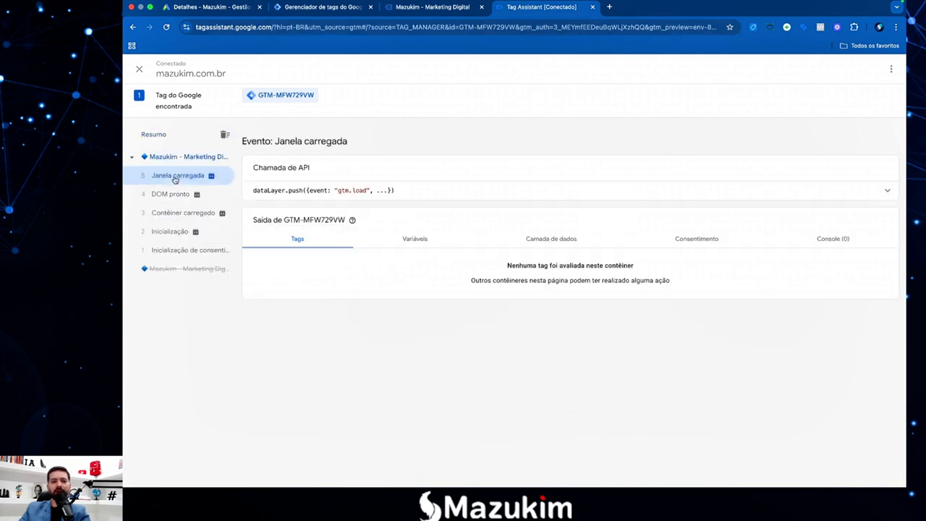
{"action": "left_click", "coordinate": [418, 240]}
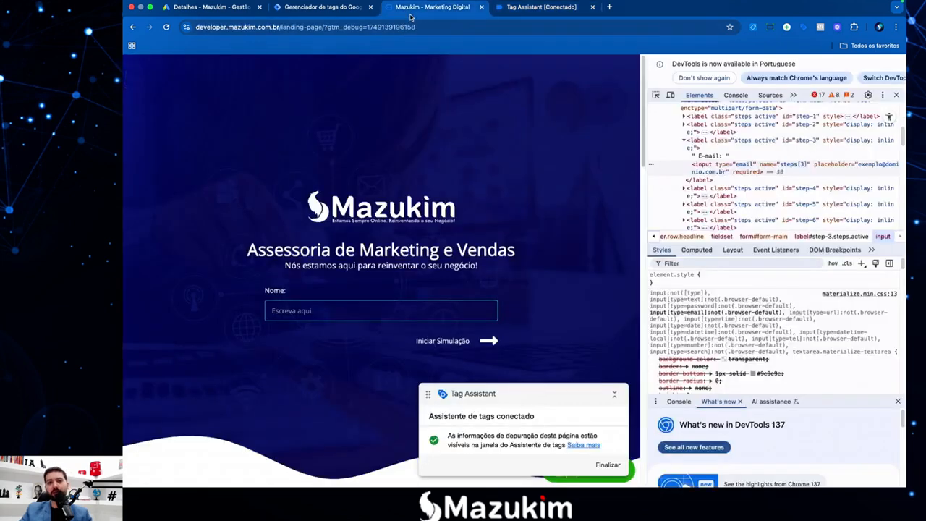
{"action": "left_click", "coordinate": [433, 7]}
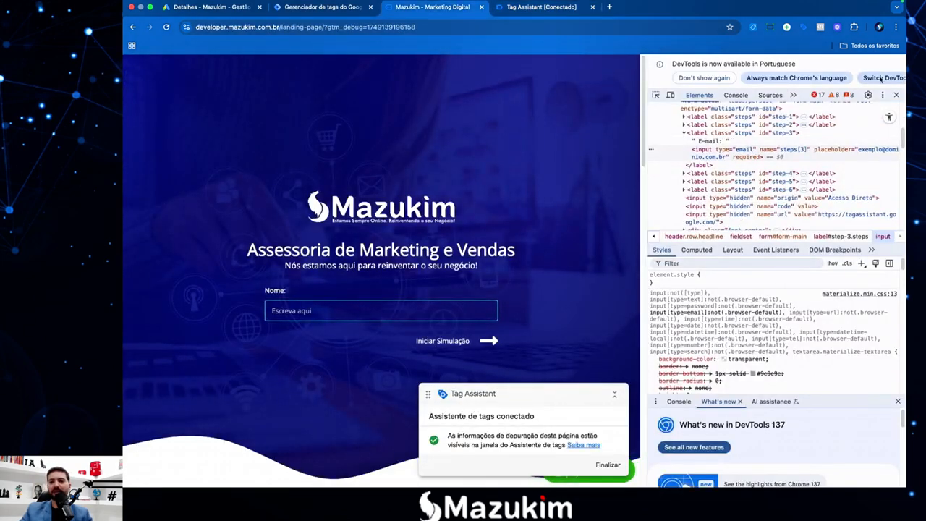
Close DevTools and autofill the form's Nome, Telefone and E-mail fields with saved values.
{"action": "left_click", "coordinate": [896, 94]}
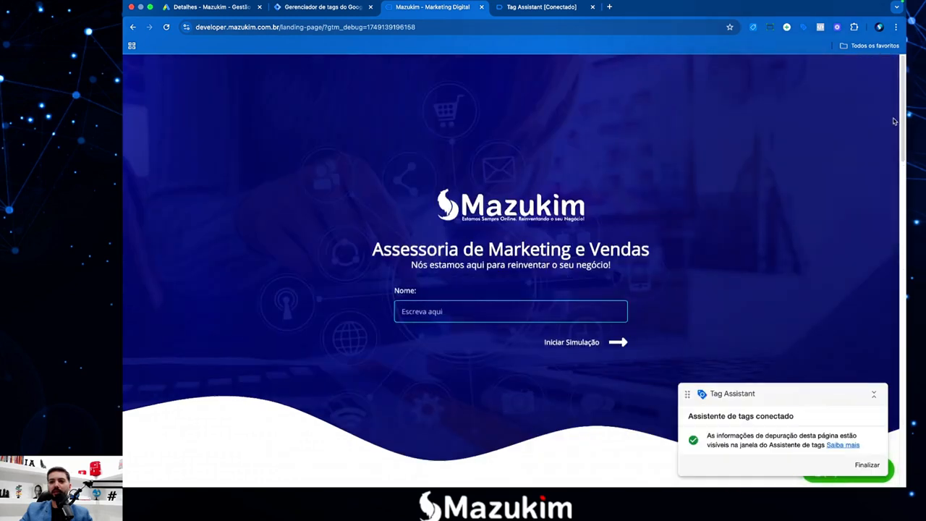
{"action": "left_click", "coordinate": [525, 312]}
{"action": "left_click", "coordinate": [521, 340]}
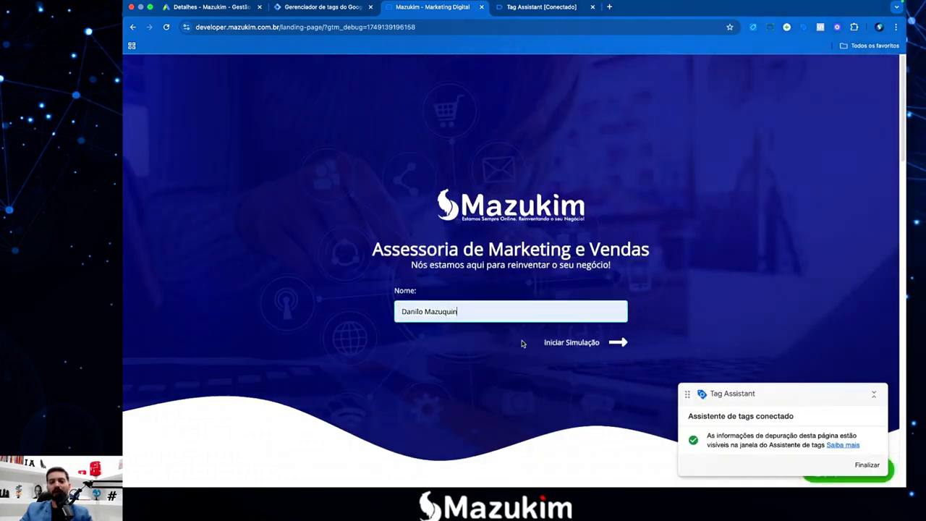
{"action": "key", "text": "Return"}
{"action": "left_click", "coordinate": [466, 313]}
{"action": "left_click", "coordinate": [522, 338]}
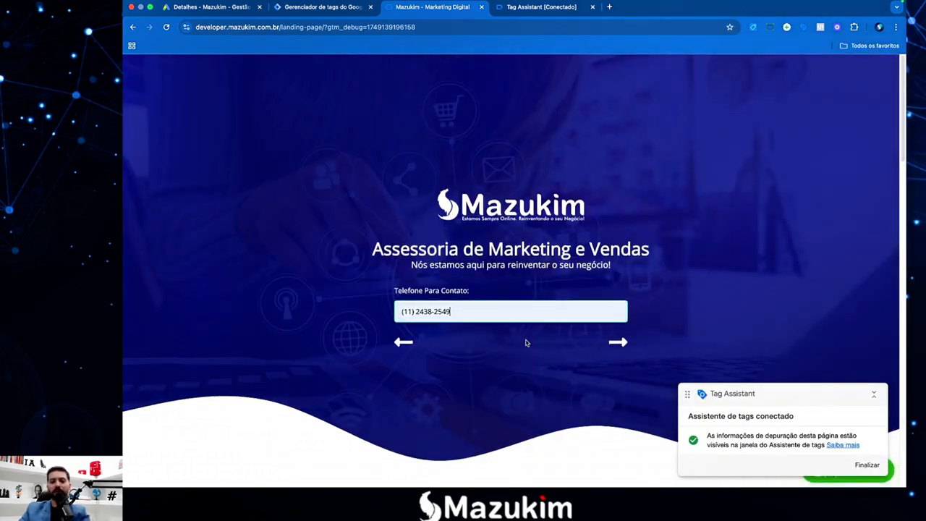
{"action": "left_click", "coordinate": [616, 343]}
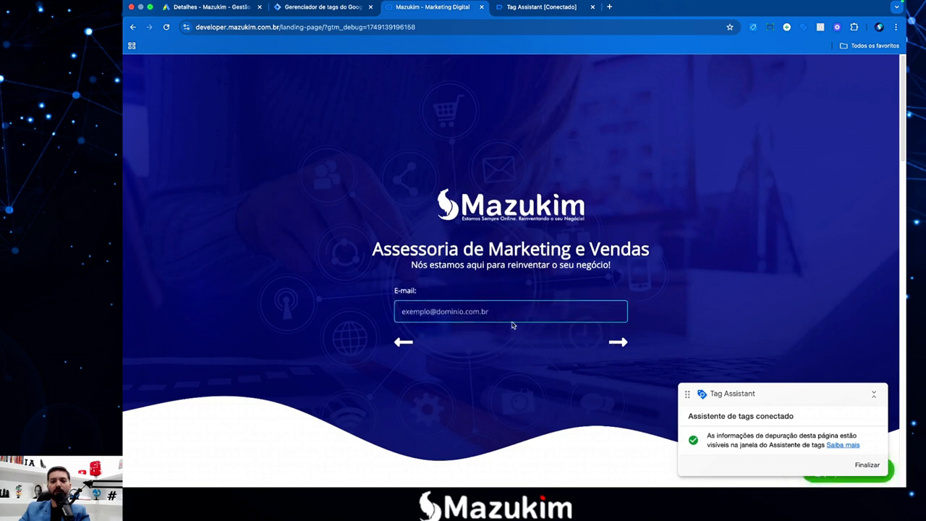
{"action": "left_click", "coordinate": [513, 317]}
{"action": "left_click", "coordinate": [506, 360]}
Tick 1 - Gestão de Google Ads, keep teste1, and submit the simulation form.
{"action": "left_click", "coordinate": [619, 344]}
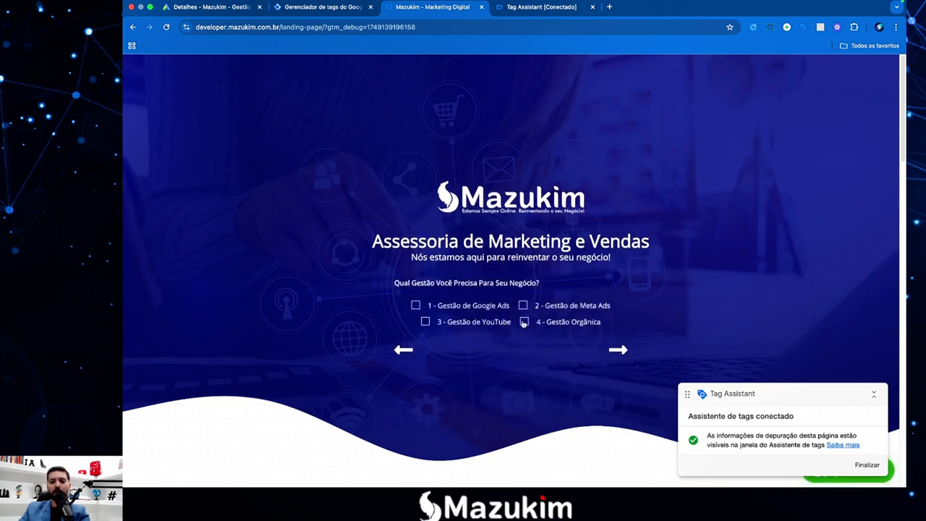
{"action": "left_click", "coordinate": [415, 304]}
{"action": "left_click", "coordinate": [618, 352]}
{"action": "left_click", "coordinate": [471, 322]}
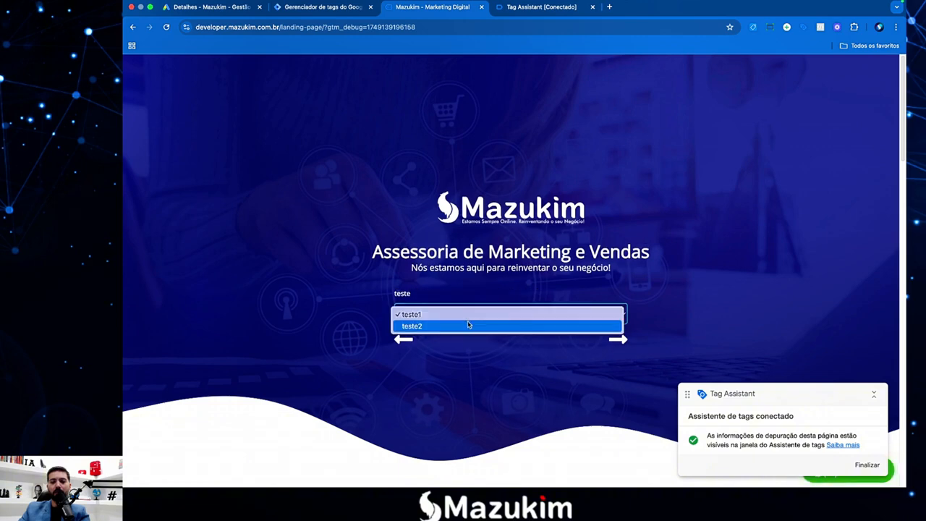
{"action": "left_click", "coordinate": [615, 370]}
{"action": "left_click", "coordinate": [618, 348]}
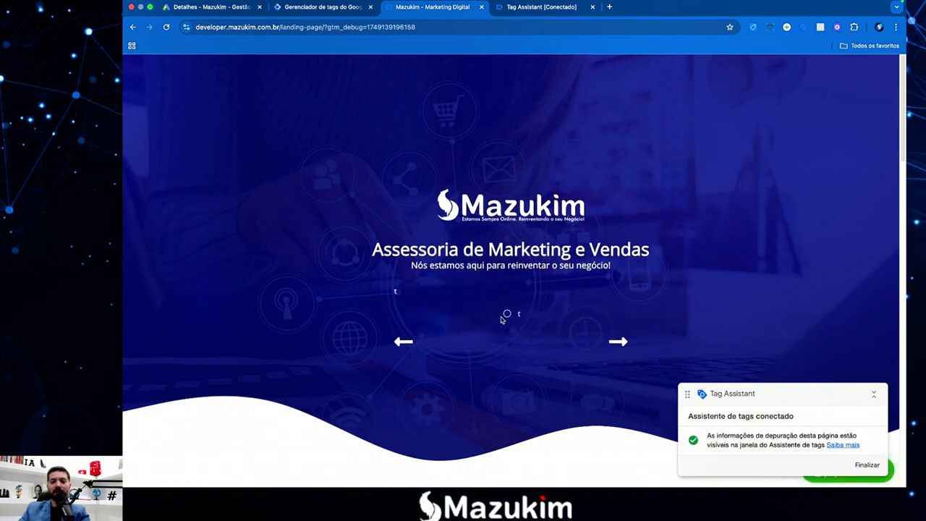
{"action": "left_click", "coordinate": [615, 343]}
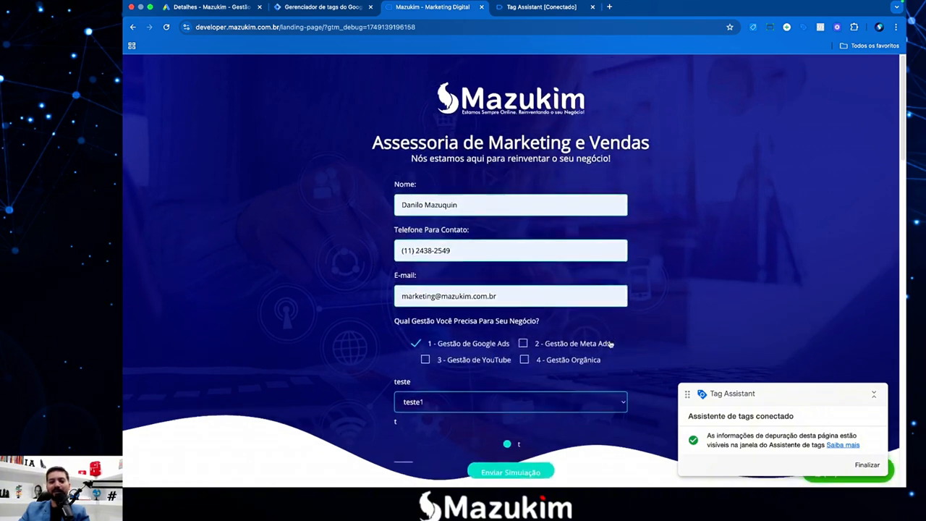
{"action": "scroll", "coordinate": [499, 288], "scroll_direction": "down", "scroll_amount": 1}
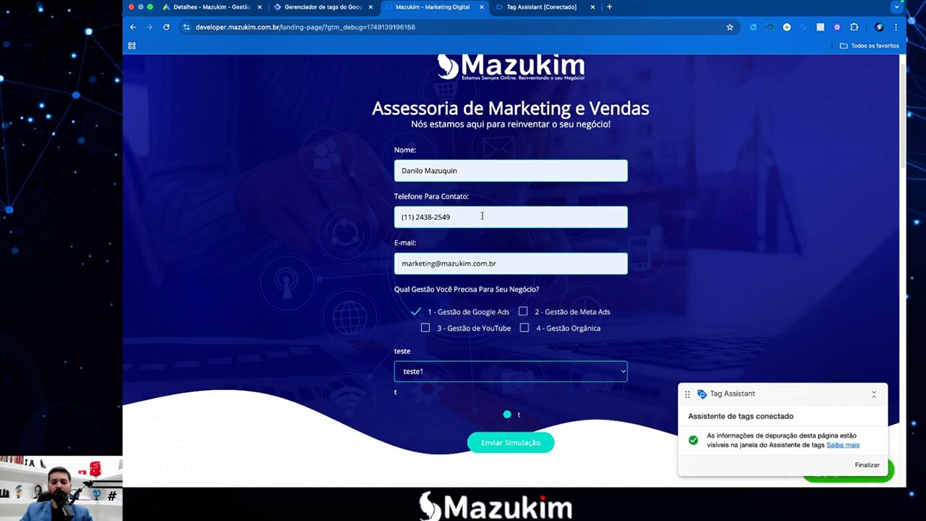
{"action": "left_click", "coordinate": [505, 443]}
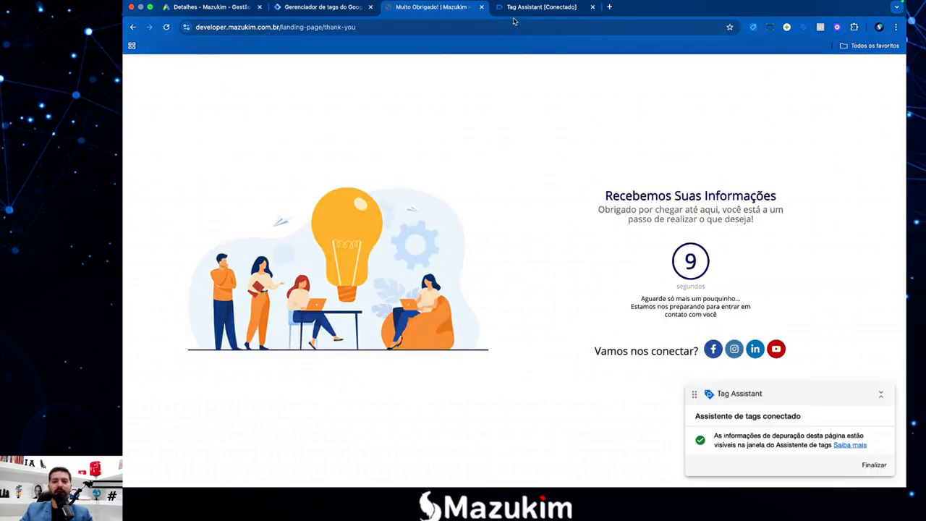
{"action": "left_click", "coordinate": [527, 8]}
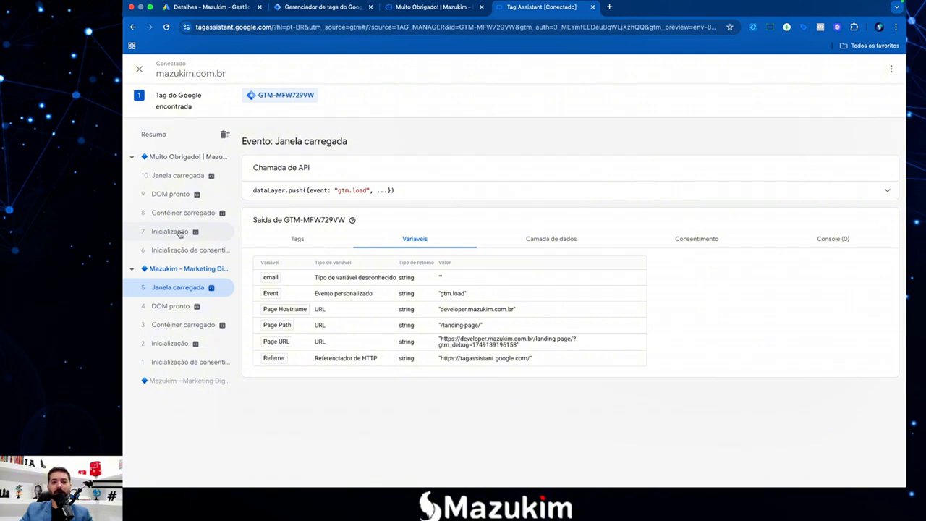
Compare the Variáveis tables across thank-you and landing page events, finding email returns null.
{"action": "left_click", "coordinate": [164, 178]}
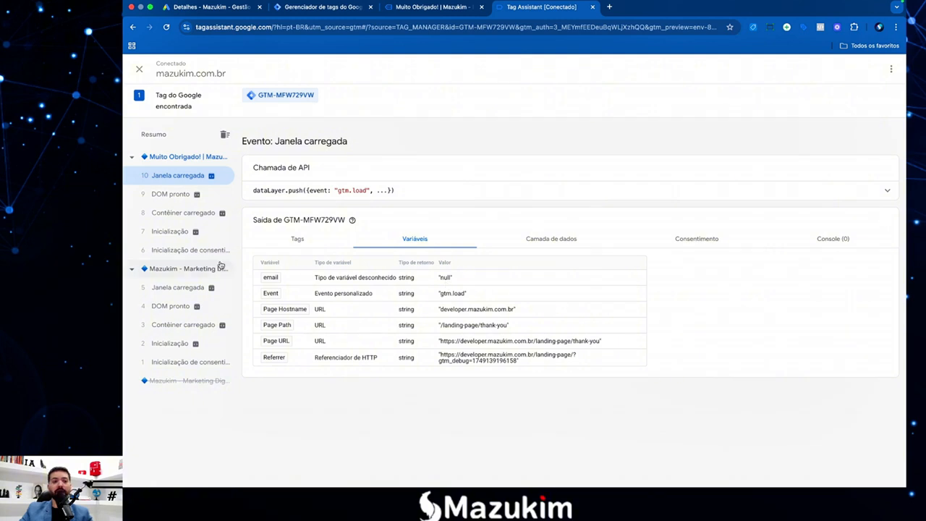
{"action": "left_click", "coordinate": [184, 253]}
{"action": "left_click", "coordinate": [177, 232]}
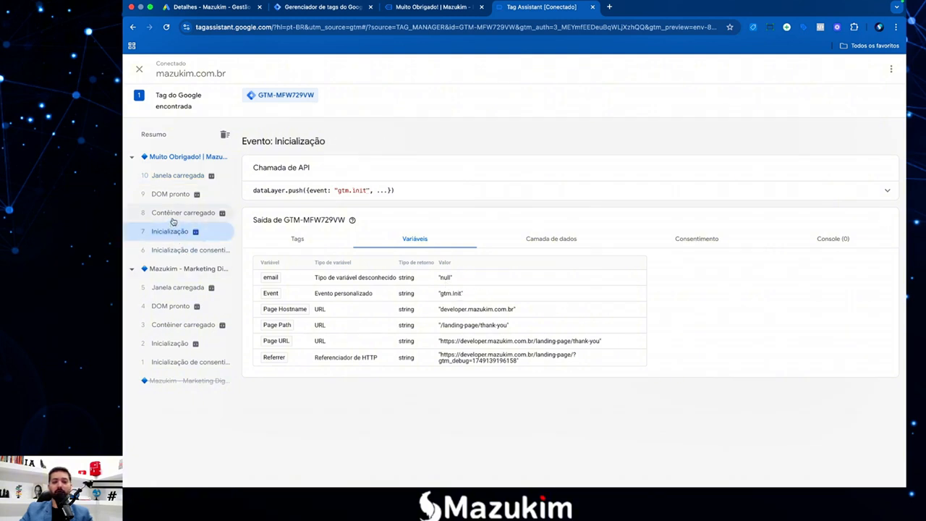
{"action": "left_click", "coordinate": [176, 215]}
{"action": "left_click", "coordinate": [175, 199]}
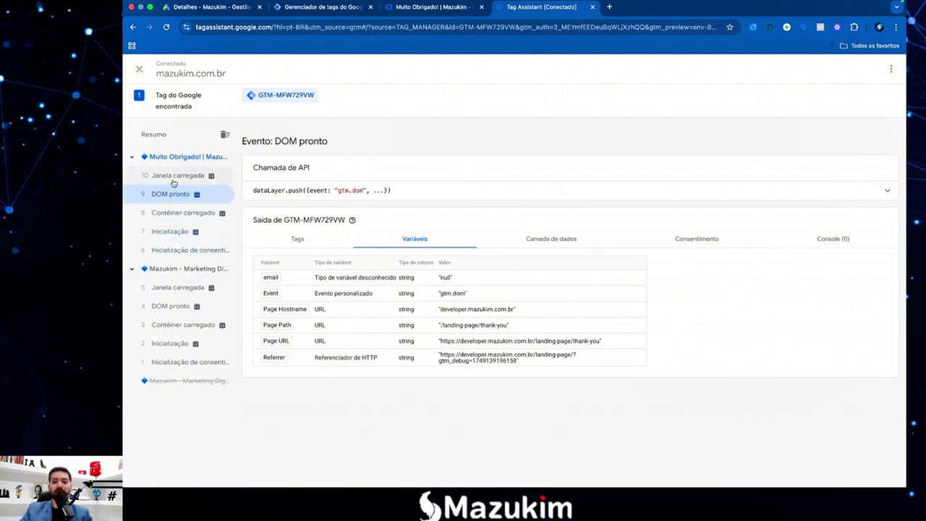
{"action": "left_click", "coordinate": [175, 182]}
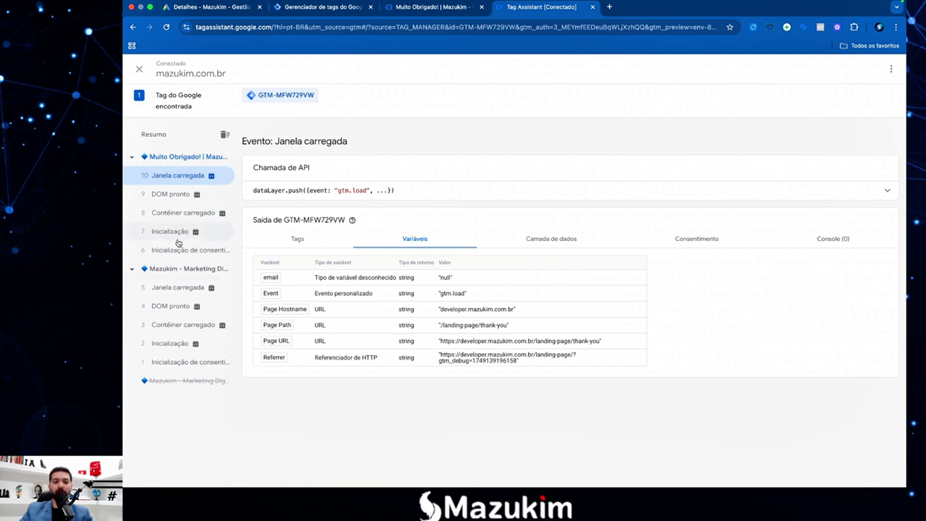
{"action": "left_click", "coordinate": [175, 309]}
{"action": "left_click", "coordinate": [175, 290]}
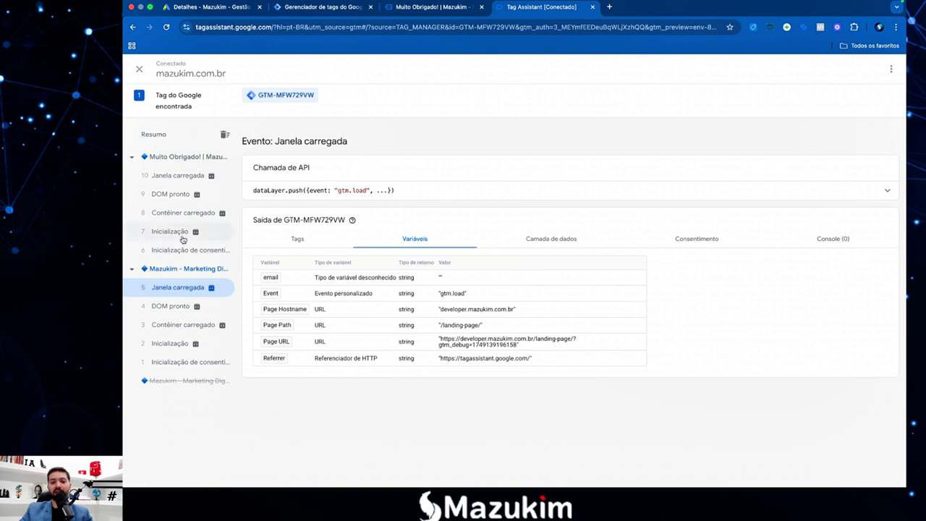
{"action": "left_click", "coordinate": [178, 177]}
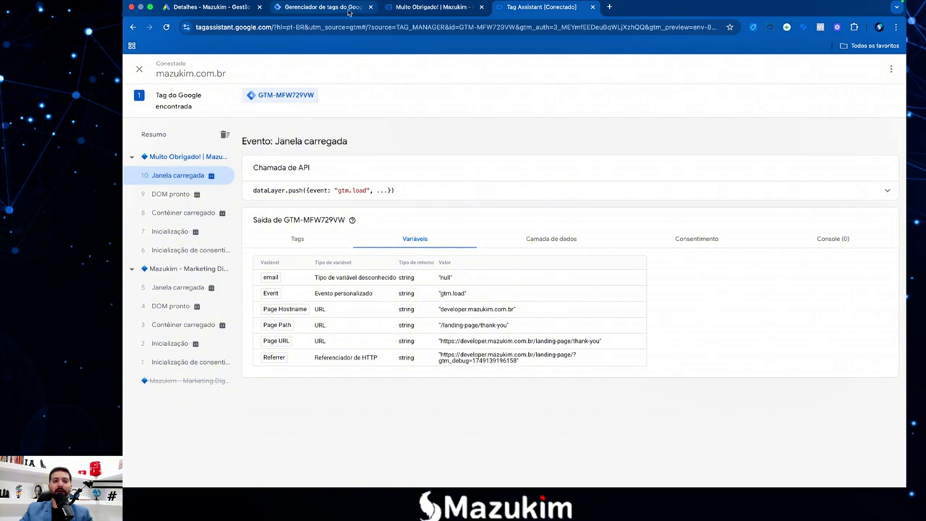
{"action": "left_click", "coordinate": [320, 9]}
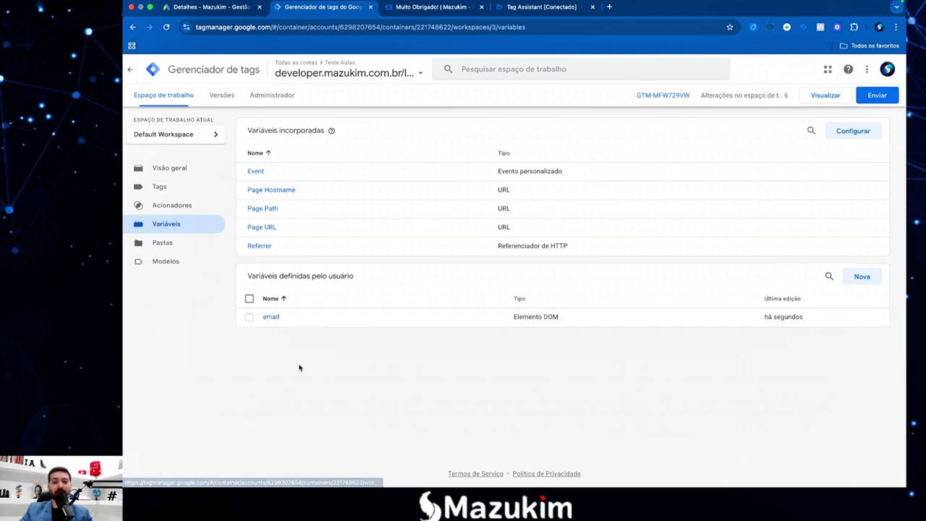
{"action": "left_click", "coordinate": [270, 317]}
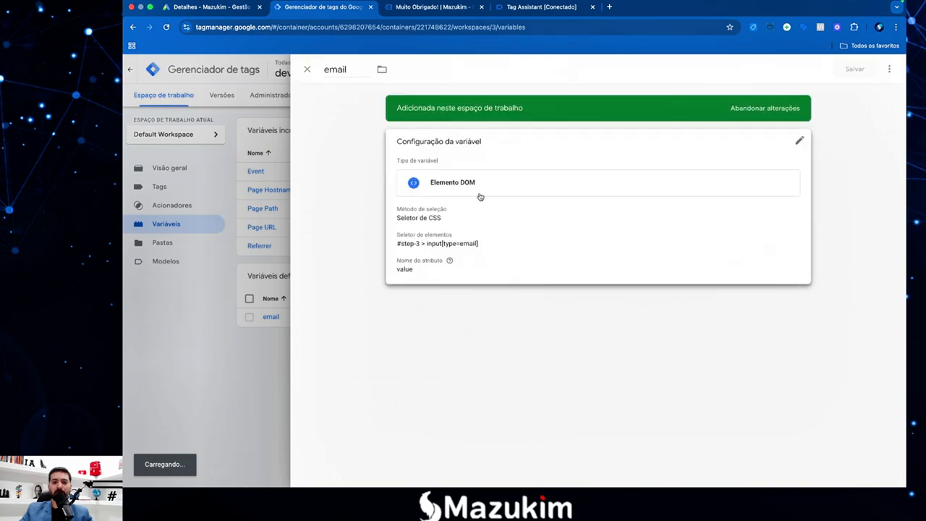
{"action": "left_click", "coordinate": [526, 200]}
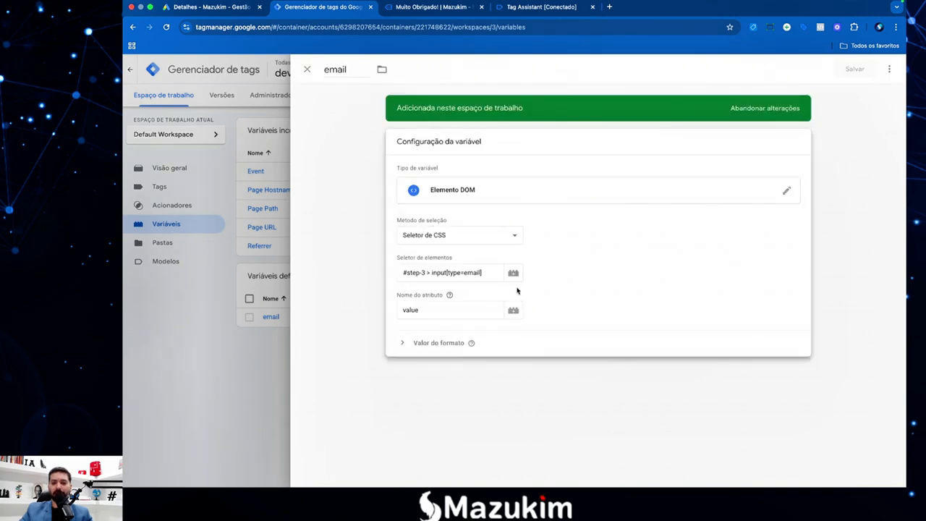
{"action": "left_click", "coordinate": [255, 351]}
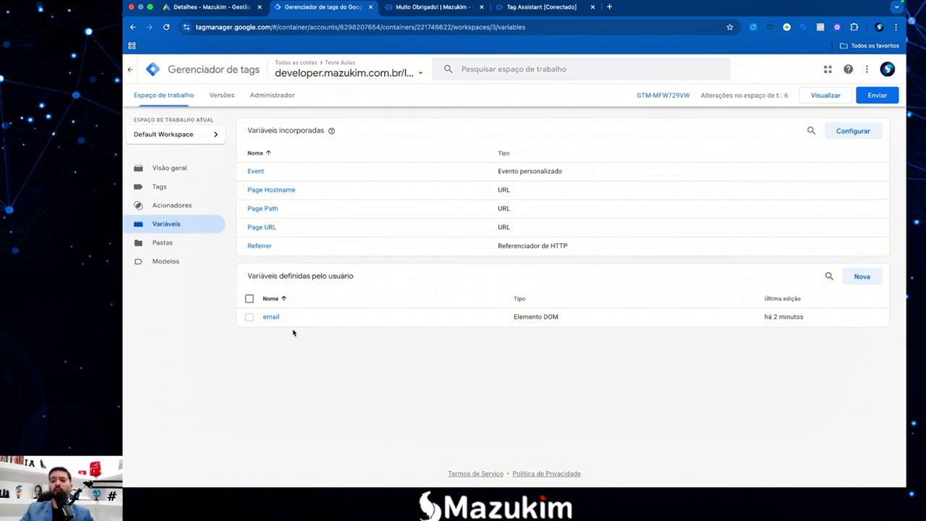
Create a new variable named telefone as Elemento DOM with Seletor de CSS selection.
{"action": "left_click", "coordinate": [862, 276]}
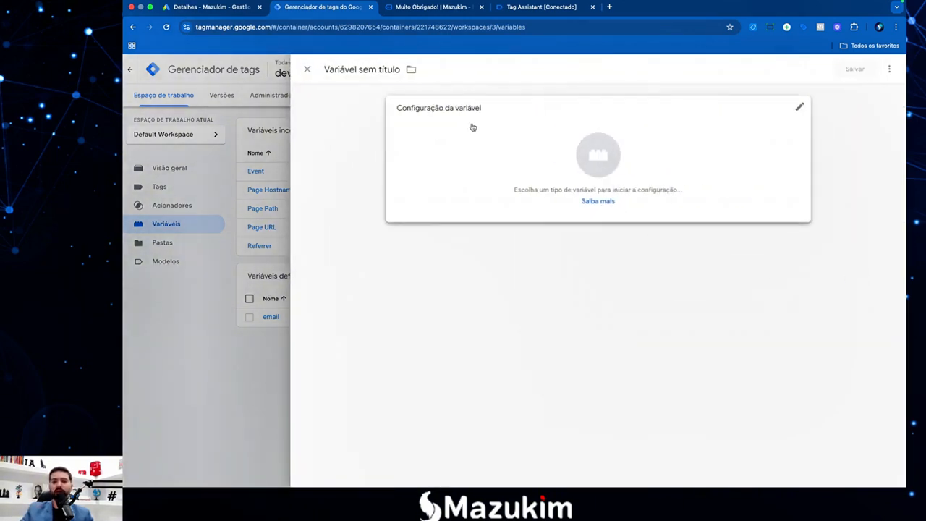
{"action": "left_click", "coordinate": [364, 70]}
{"action": "type", "text": "te"}
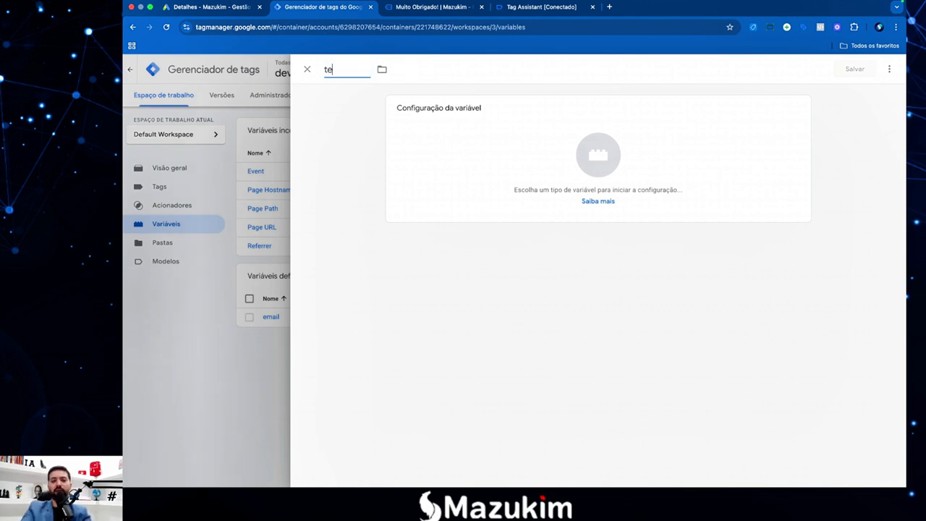
{"action": "type", "text": "lefone"}
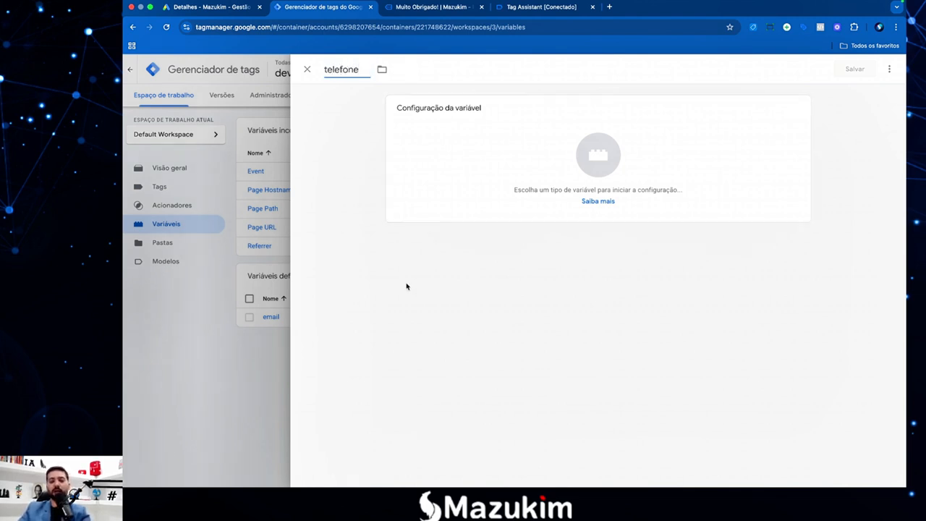
{"action": "left_click", "coordinate": [598, 155]}
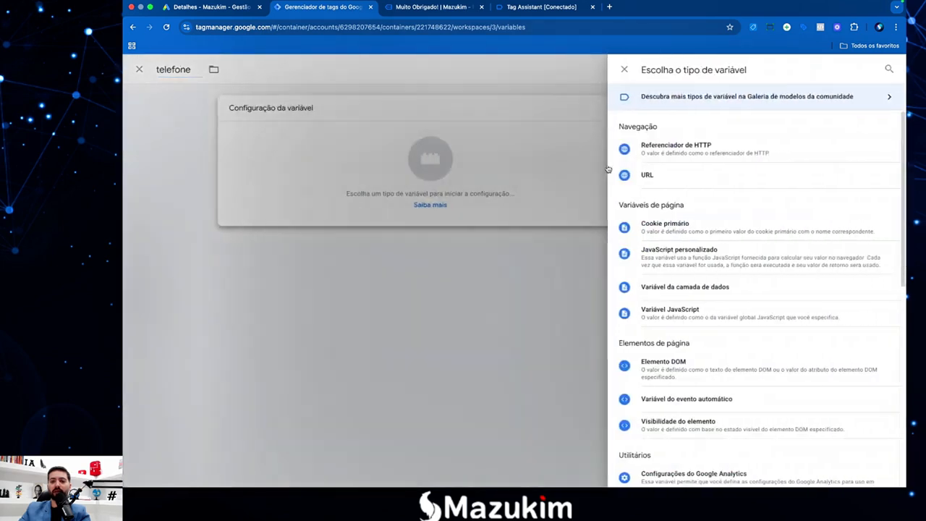
{"action": "left_click", "coordinate": [687, 368]}
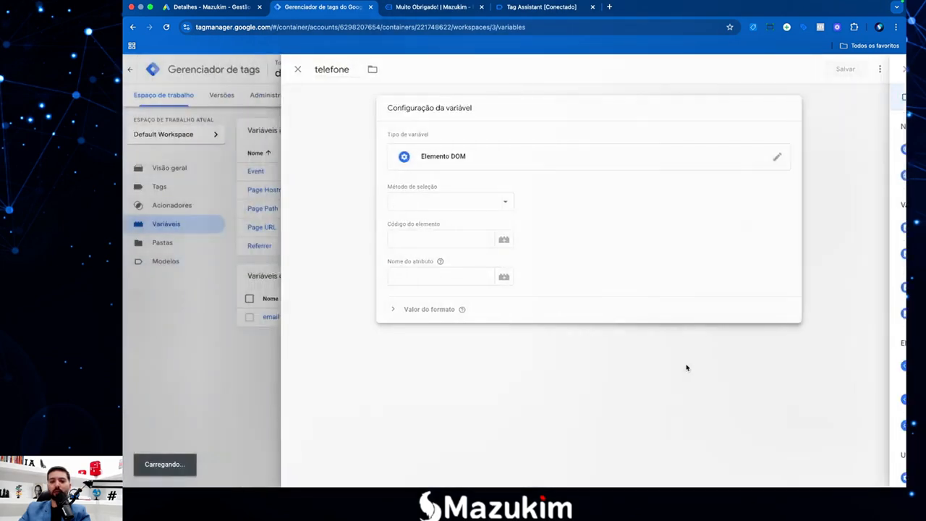
{"action": "left_click", "coordinate": [468, 208]}
{"action": "left_click", "coordinate": [465, 214]}
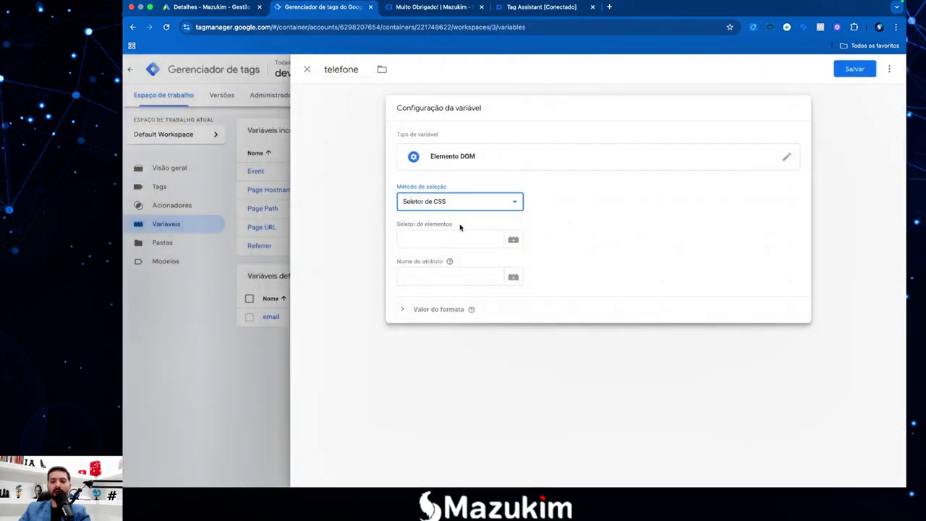
{"action": "left_click", "coordinate": [433, 8]}
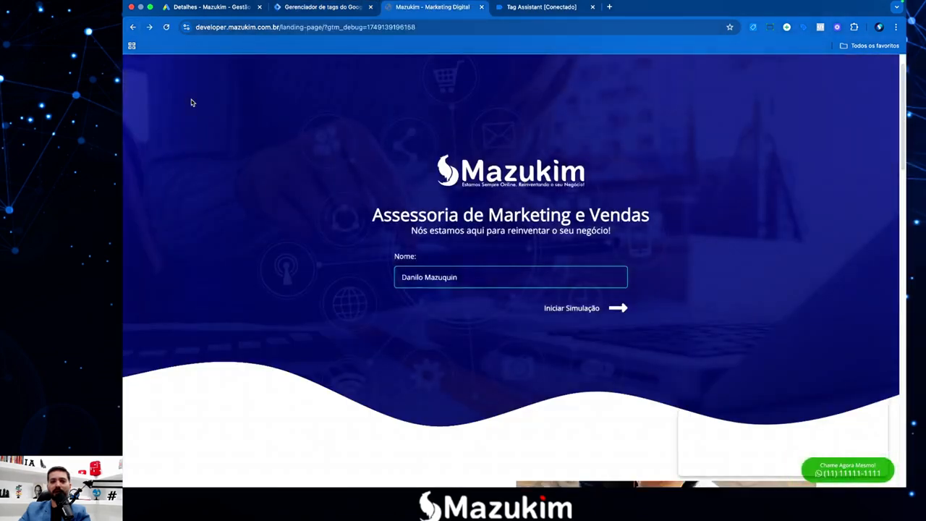
Advance through the form's steps until every field is shown.
{"action": "left_click", "coordinate": [616, 310]}
{"action": "left_click", "coordinate": [616, 310]}
{"action": "left_click", "coordinate": [616, 310]}
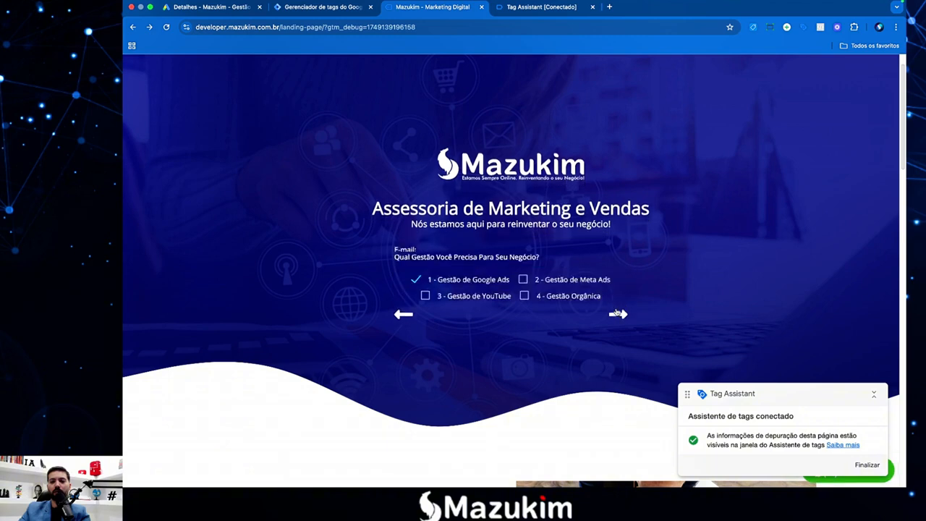
{"action": "left_click", "coordinate": [616, 311]}
{"action": "left_click", "coordinate": [616, 311]}
{"action": "left_click", "coordinate": [617, 310]}
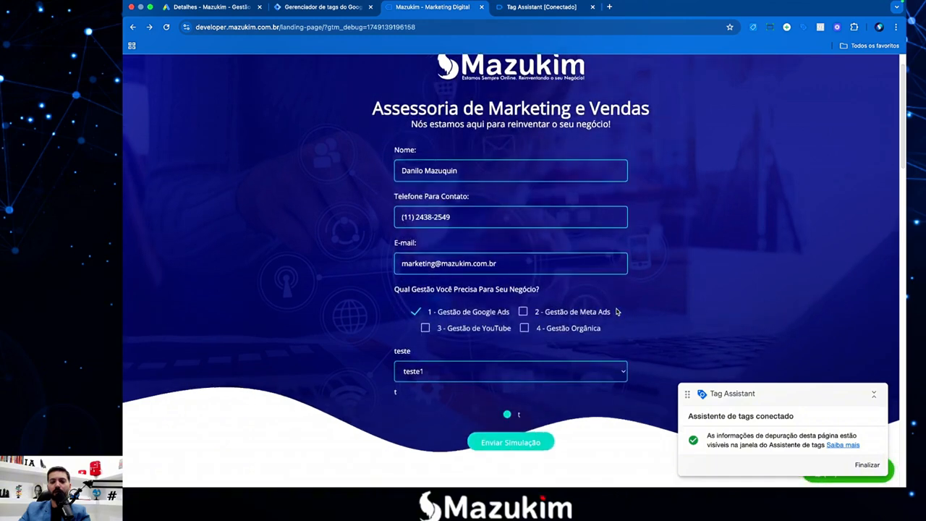
Inspect the phone field and copy its input element's CSS selector.
{"action": "right_click", "coordinate": [479, 219]}
{"action": "left_click", "coordinate": [507, 420]}
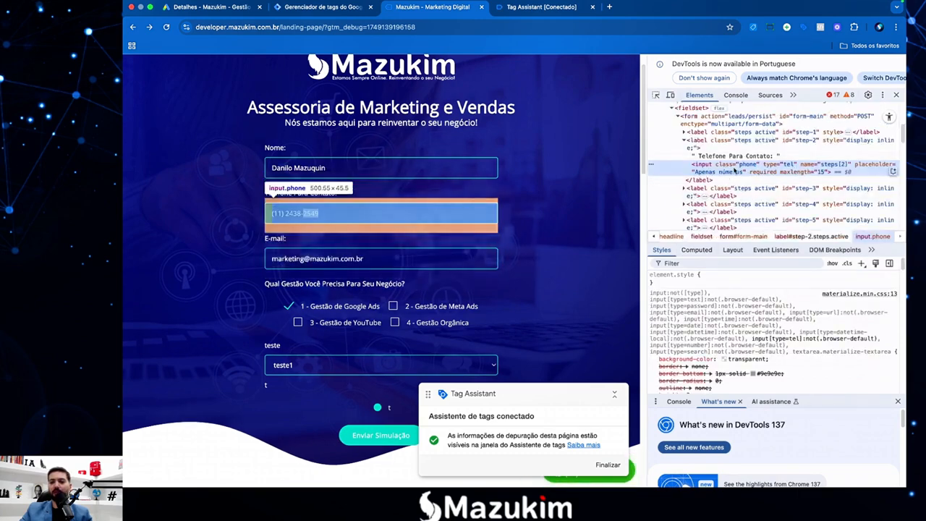
{"action": "right_click", "coordinate": [742, 173]}
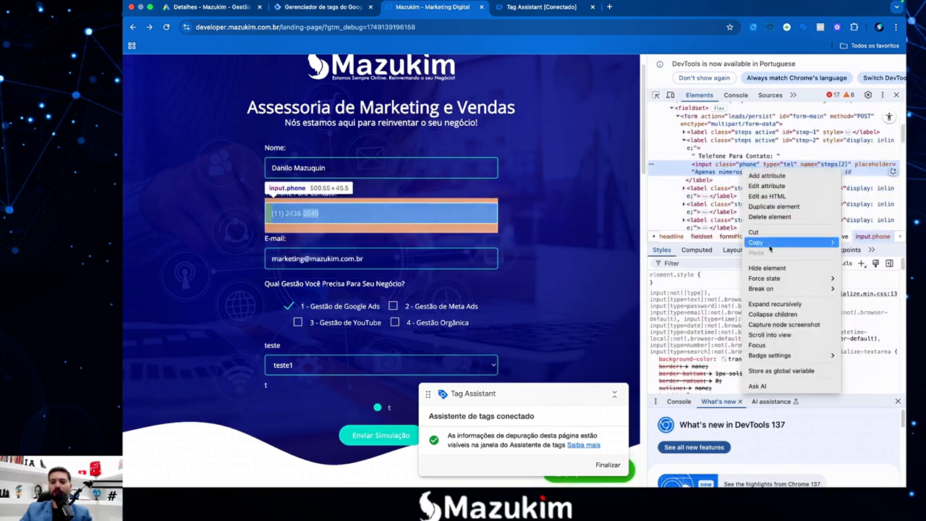
{"action": "mouse_move", "coordinate": [791, 248]}
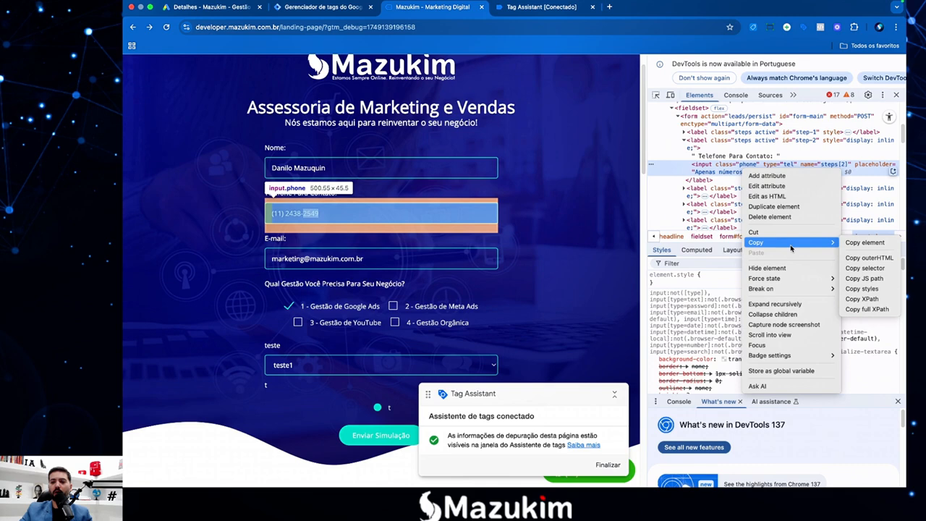
{"action": "left_click", "coordinate": [854, 268]}
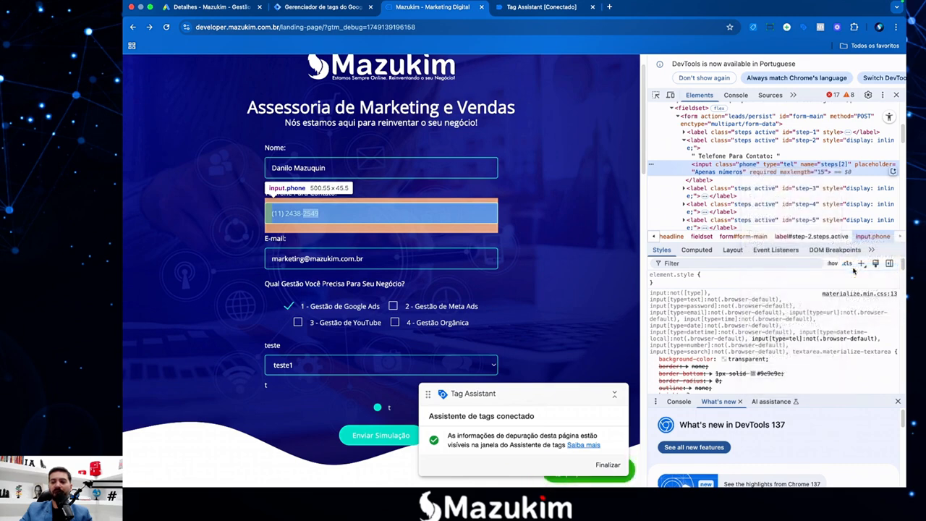
Give telefone selector #step-2 > input and attribute name 'value', then save it.
{"action": "left_click", "coordinate": [320, 8]}
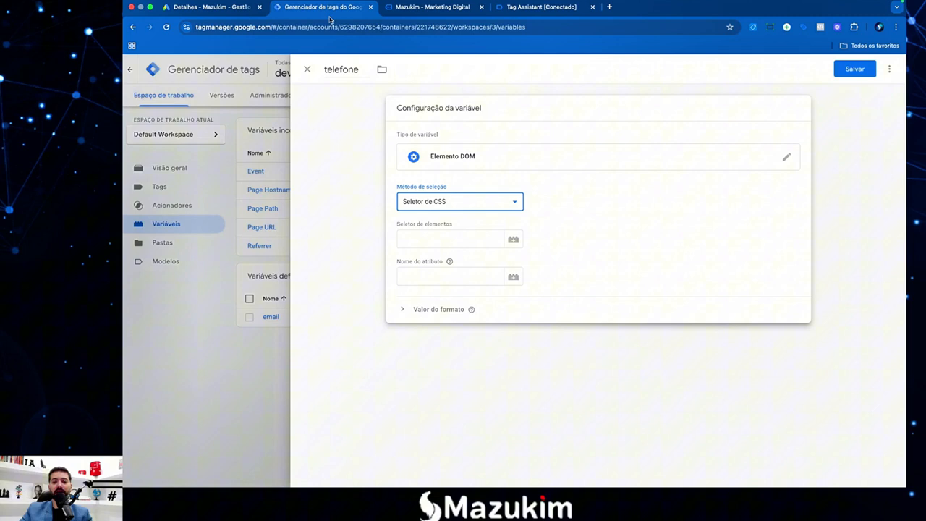
{"action": "left_click", "coordinate": [433, 239]}
{"action": "type", "text": "#step-2 > input"}
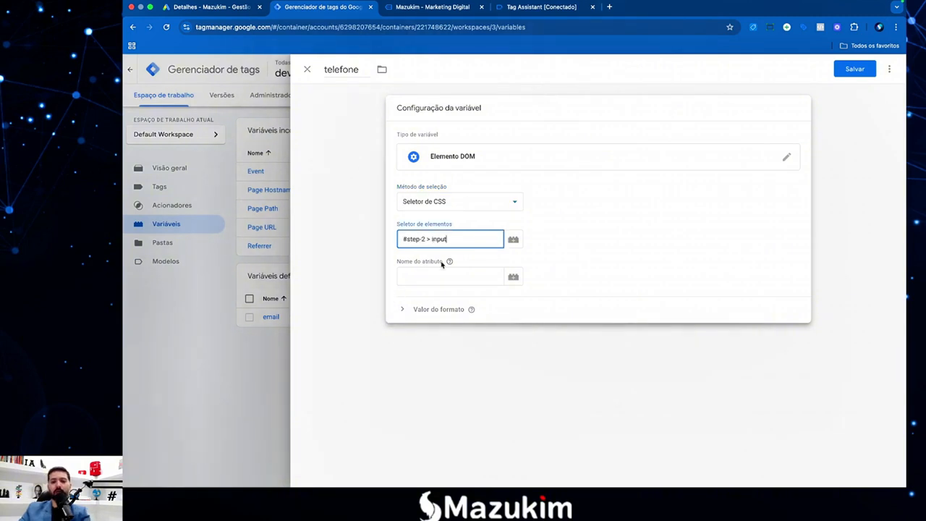
{"action": "left_click", "coordinate": [436, 275]}
{"action": "type", "text": "val"}
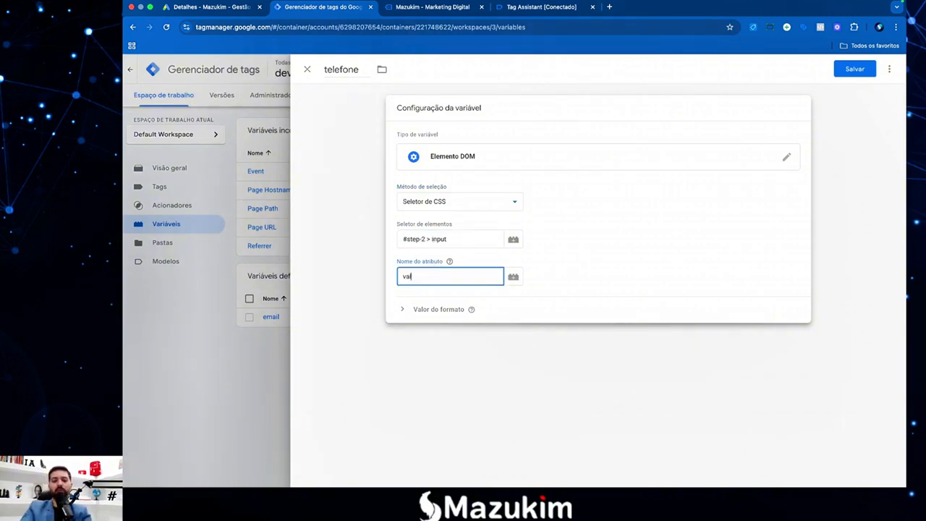
{"action": "type", "text": "ue"}
{"action": "left_click", "coordinate": [381, 294]}
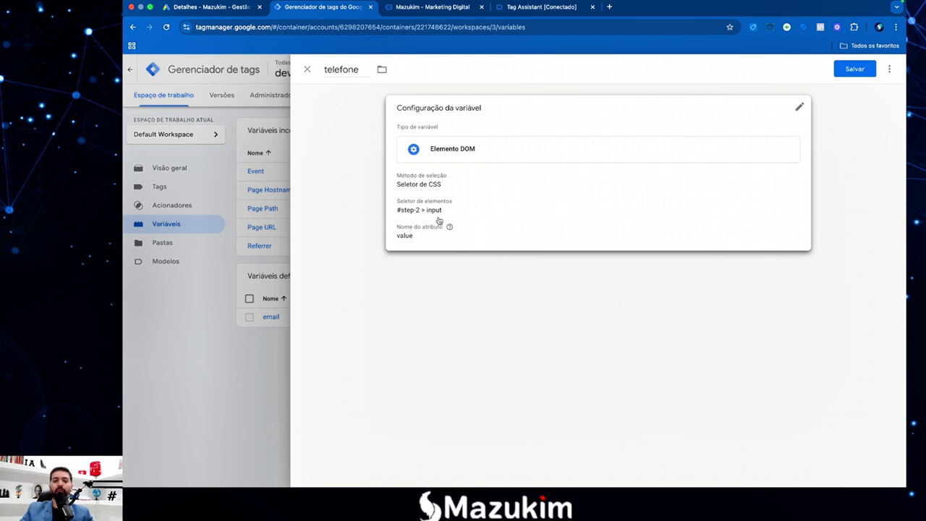
{"action": "left_click", "coordinate": [854, 69]}
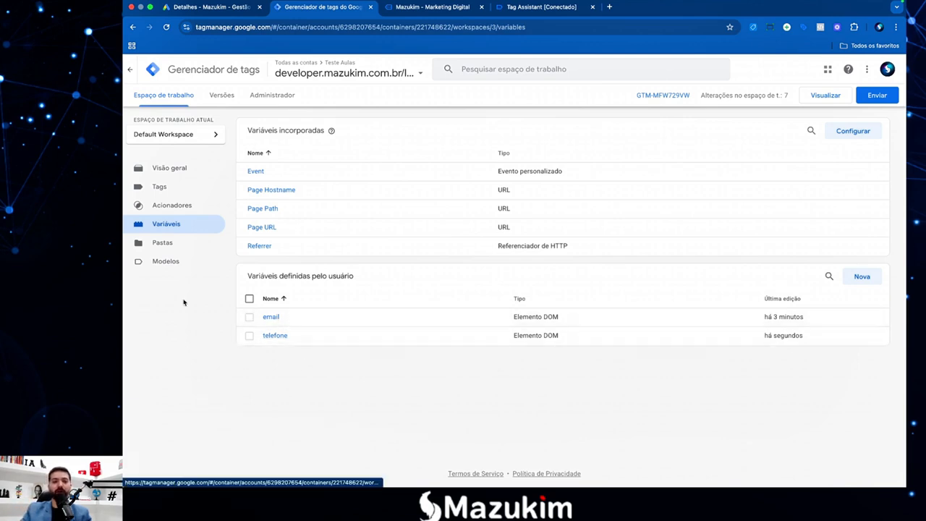
In the notes, replace the text after 'Criar' on line 3 with 'tag HTML Personalizado'.
{"action": "mouse_move", "coordinate": [124, 2]}
{"action": "left_click", "coordinate": [793, 453]}
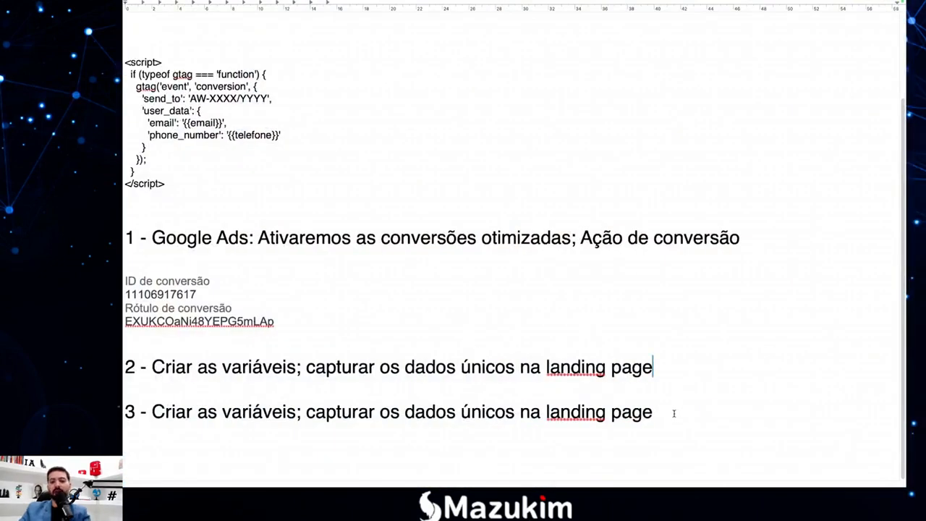
{"action": "left_click_drag", "start_coordinate": [673, 413], "coordinate": [197, 412]}
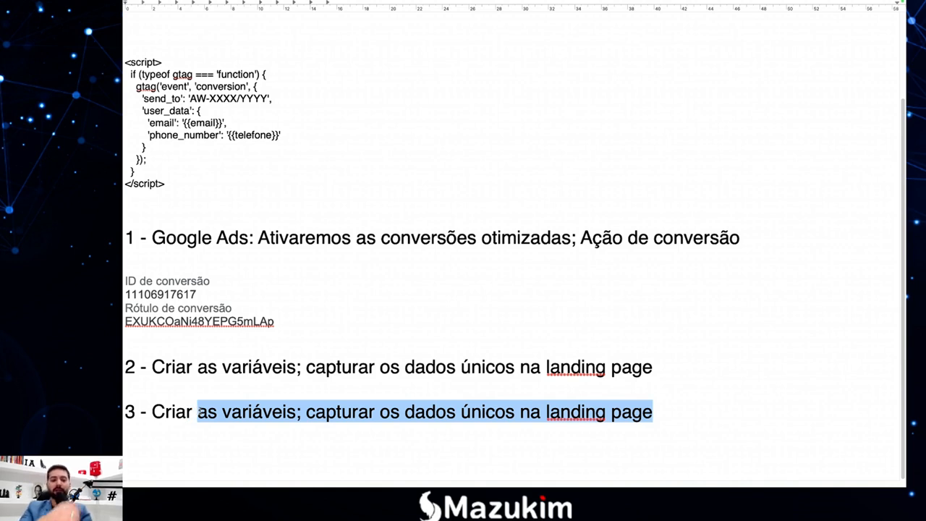
{"action": "type", "text": "tag"}
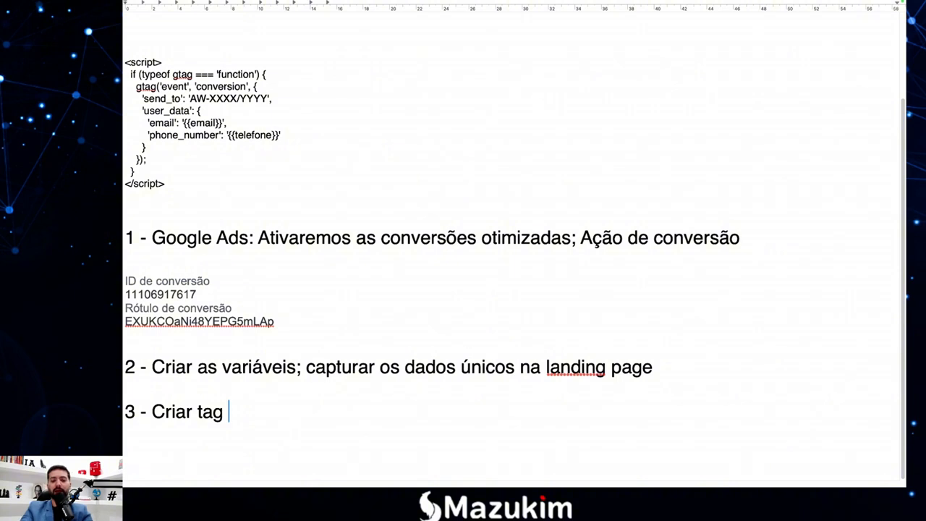
{"action": "type", "text": "Ht"}
{"action": "key", "text": "BackSpace"}
{"action": "type", "text": "TML "}
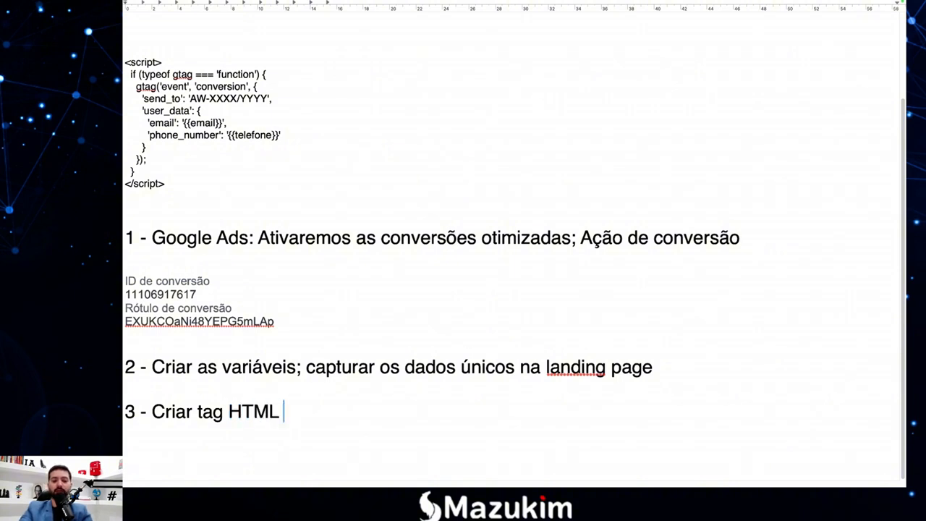
{"action": "type", "text": "O"}
{"action": "key", "text": "BackSpace"}
{"action": "type", "text": "Pr"}
{"action": "key", "text": "BackSpace"}
{"action": "type", "text": "ers"}
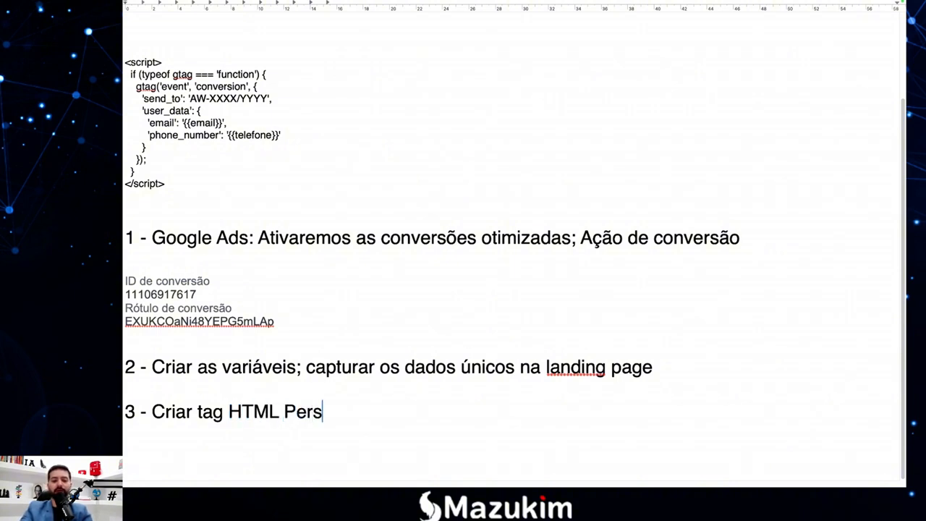
{"action": "type", "text": "onalizado"}
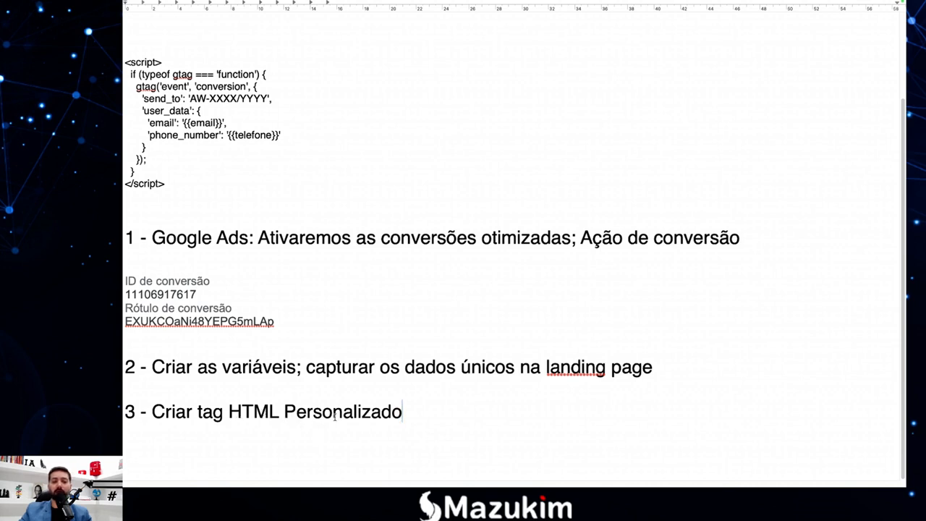
Check the corrected line 3, then leave the notes to return to Tag Manager.
{"action": "left_click", "coordinate": [204, 414]}
{"action": "left_click", "coordinate": [253, 414]}
{"action": "left_click", "coordinate": [267, 413]}
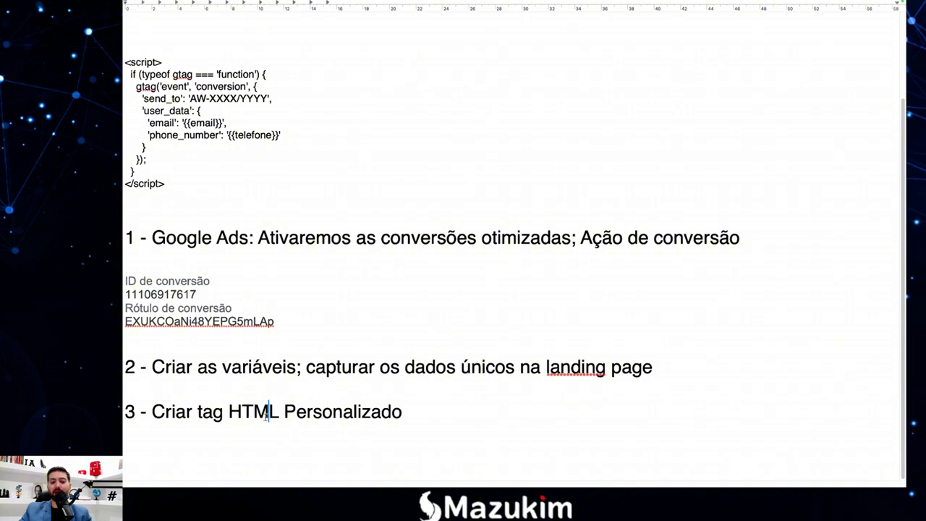
{"action": "left_click", "coordinate": [298, 414]}
{"action": "left_click", "coordinate": [322, 413]}
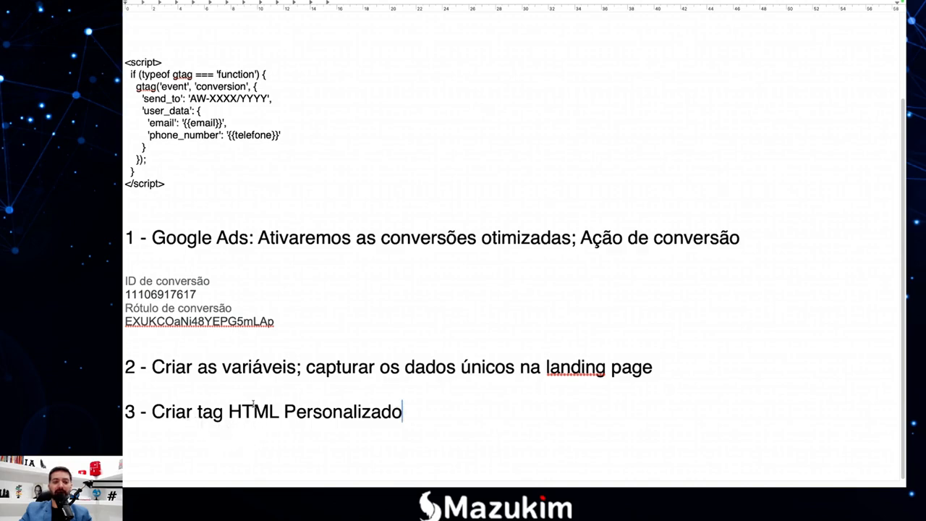
{"action": "key", "text": "F4"}
Create a new tag named 'Conversão Google Ads' with the HTML personalizado tag type.
{"action": "left_click", "coordinate": [265, 452]}
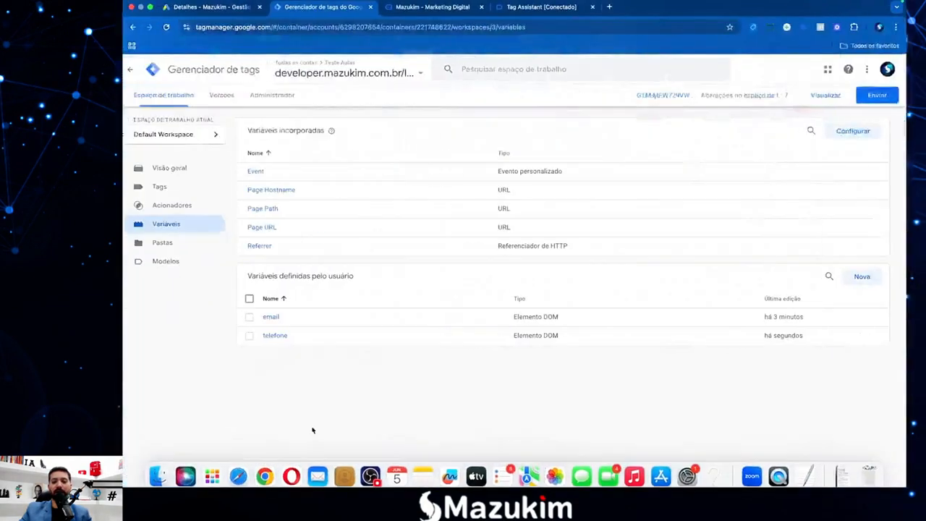
{"action": "left_click", "coordinate": [172, 196]}
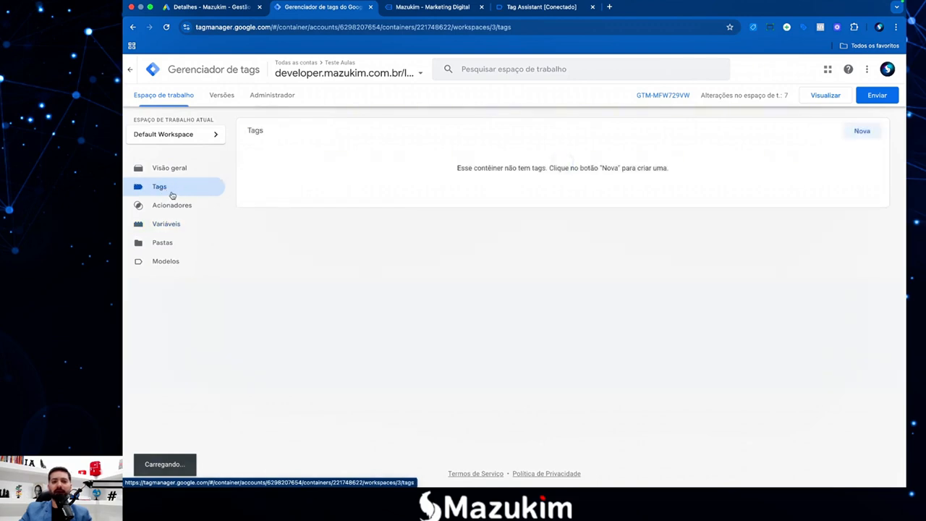
{"action": "left_click", "coordinate": [862, 131]}
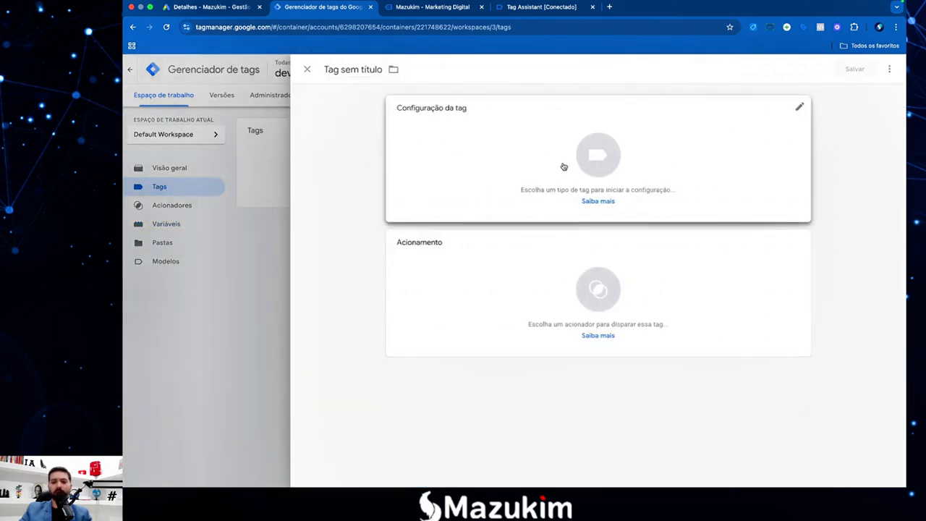
{"action": "left_click", "coordinate": [369, 71]}
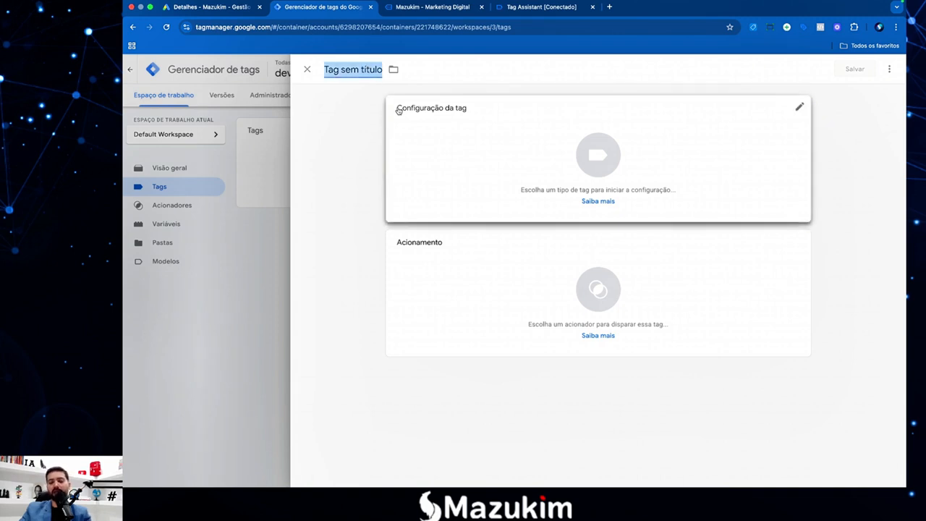
{"action": "type", "text": "Conver"}
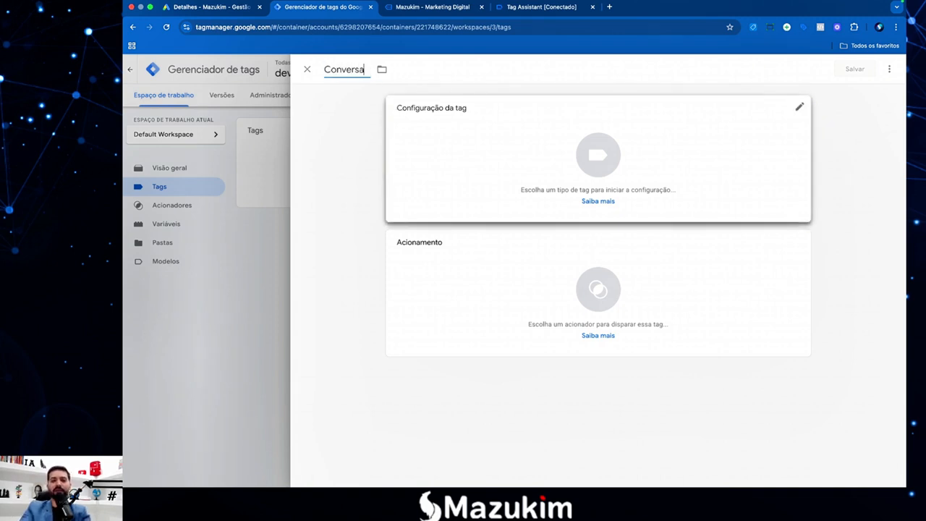
{"action": "type", "text": "sa7"}
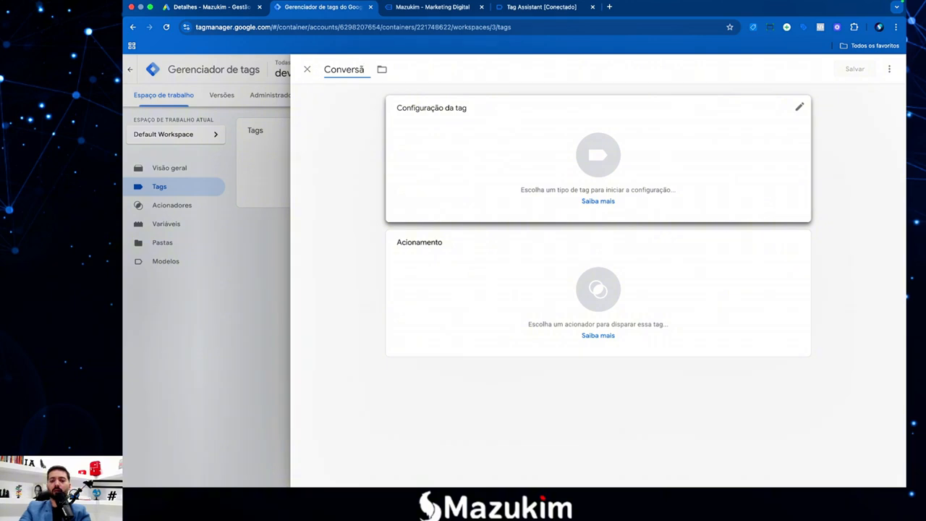
{"action": "type", "text": "o Google Ads"}
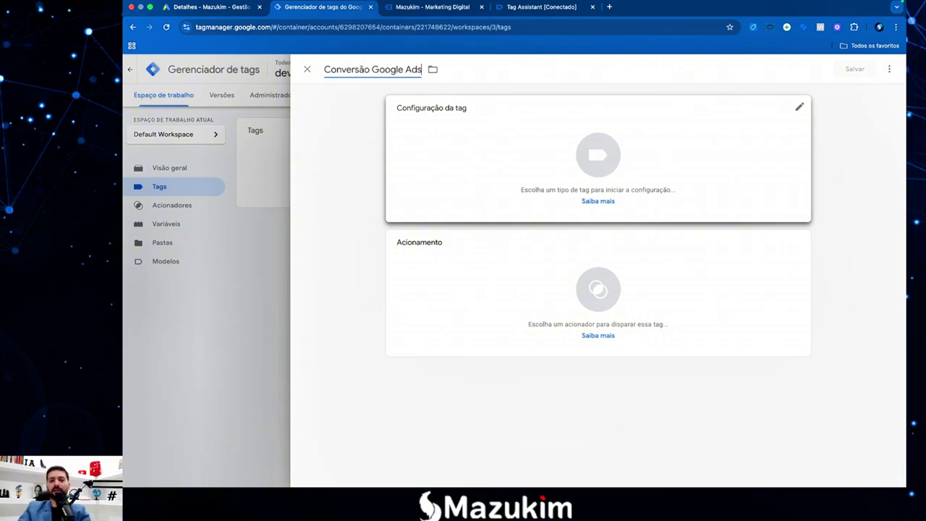
{"action": "left_click", "coordinate": [632, 184]}
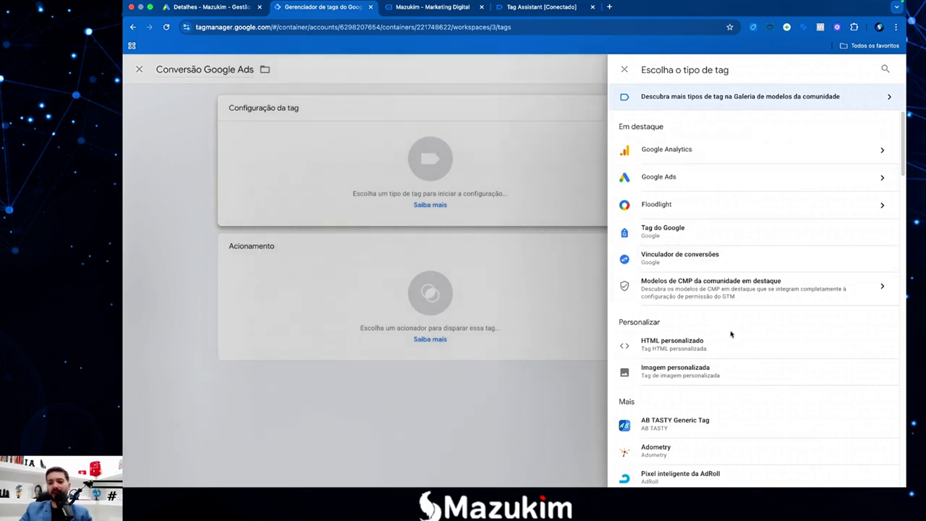
{"action": "left_click", "coordinate": [680, 346]}
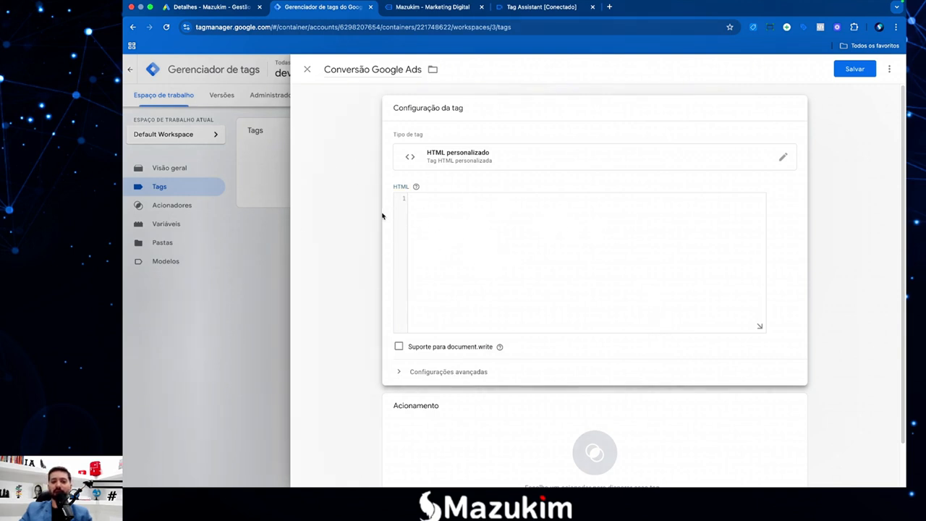
{"action": "scroll", "coordinate": [447, 252], "scroll_direction": "down", "scroll_amount": 2}
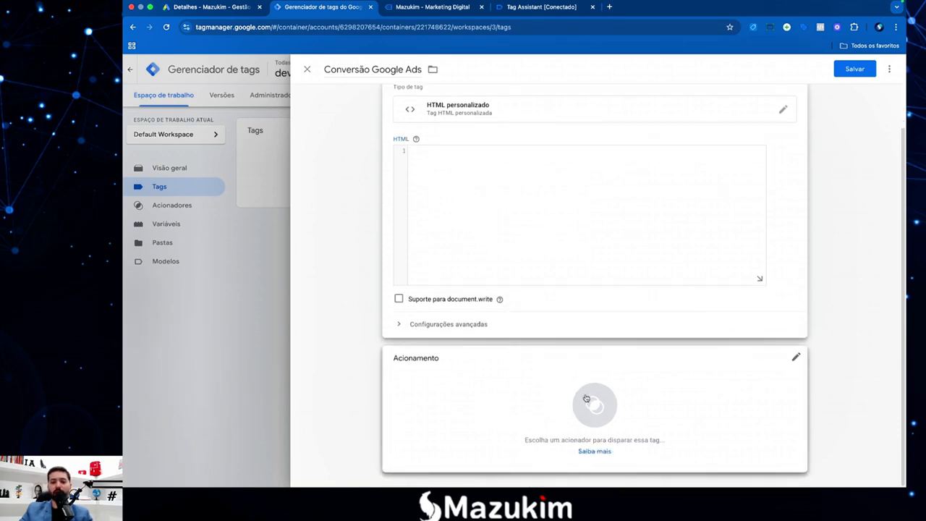
Add a new trigger named 'Form' of type Envio de formulário to the tag.
{"action": "left_click", "coordinate": [596, 405]}
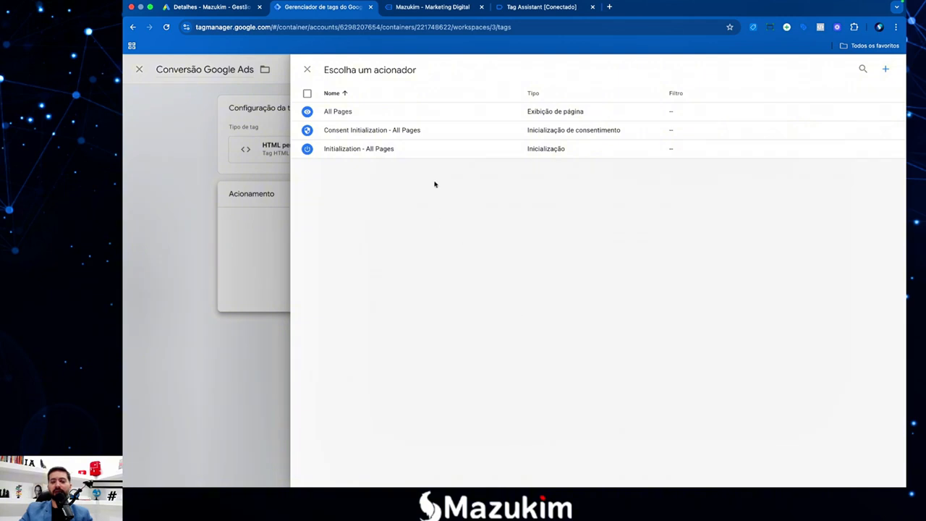
{"action": "left_click", "coordinate": [885, 70]}
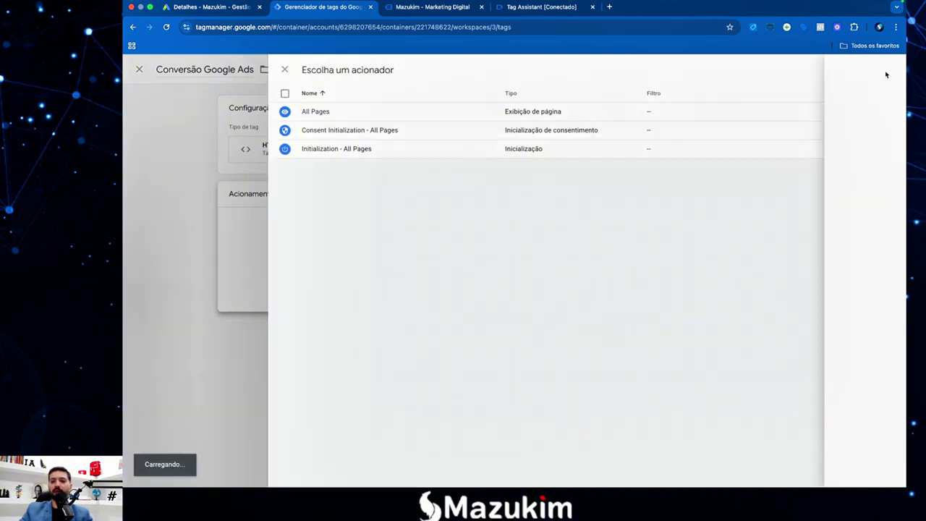
{"action": "left_click", "coordinate": [385, 70]}
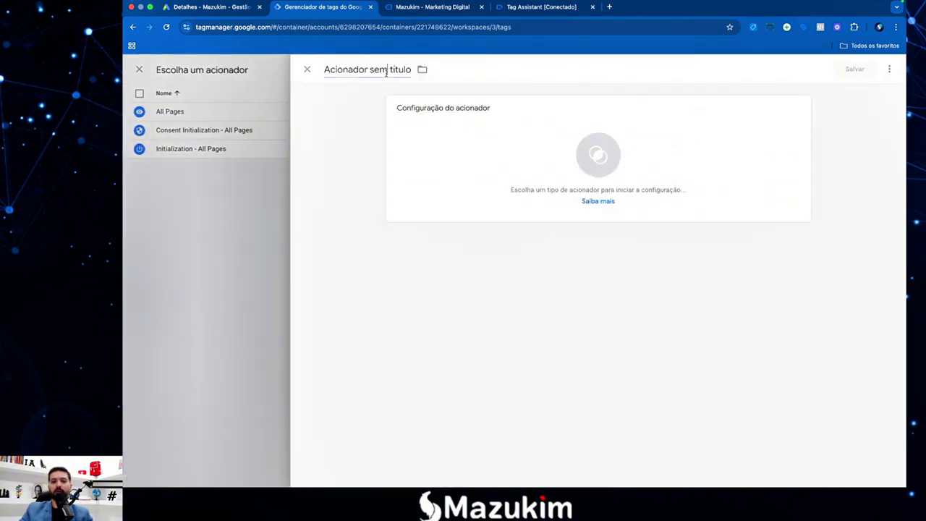
{"action": "type", "text": "Dorm"}
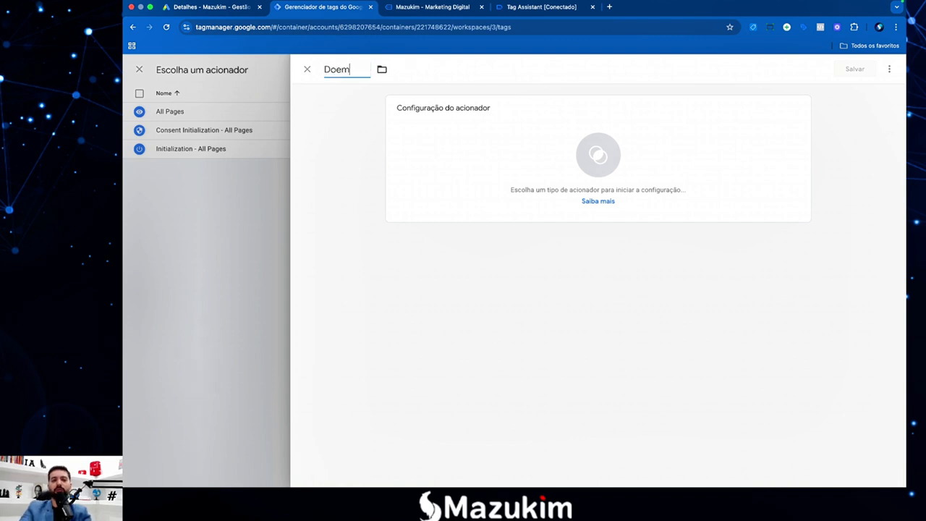
{"action": "key", "text": "BackSpace"}
{"action": "key", "text": "BackSpace"}
{"action": "key", "text": "BackSpace"}
{"action": "key", "text": "BackSpace"}
{"action": "type", "text": "Form"}
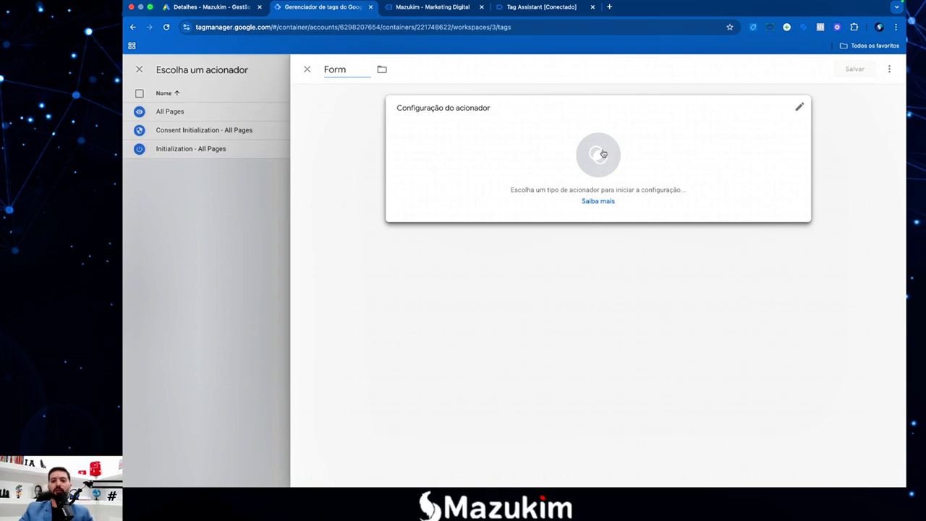
{"action": "left_click", "coordinate": [601, 155]}
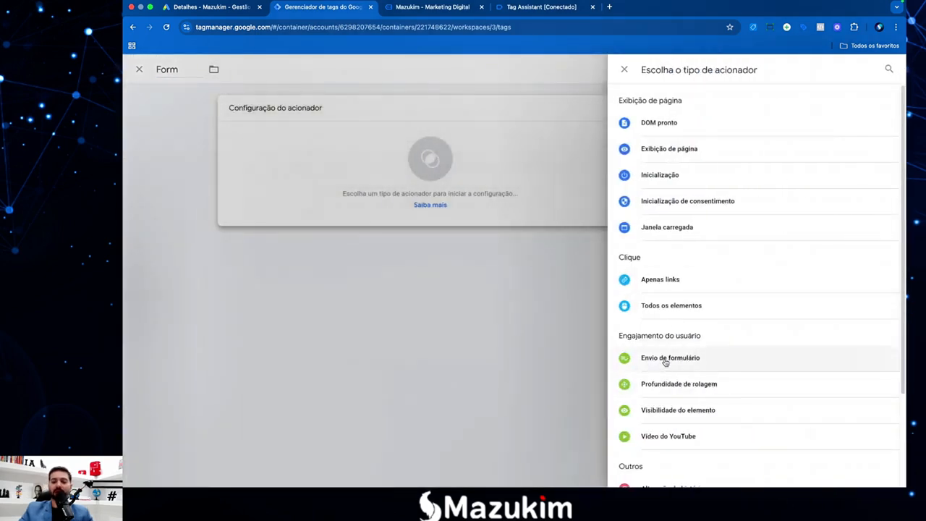
{"action": "left_click", "coordinate": [671, 357]}
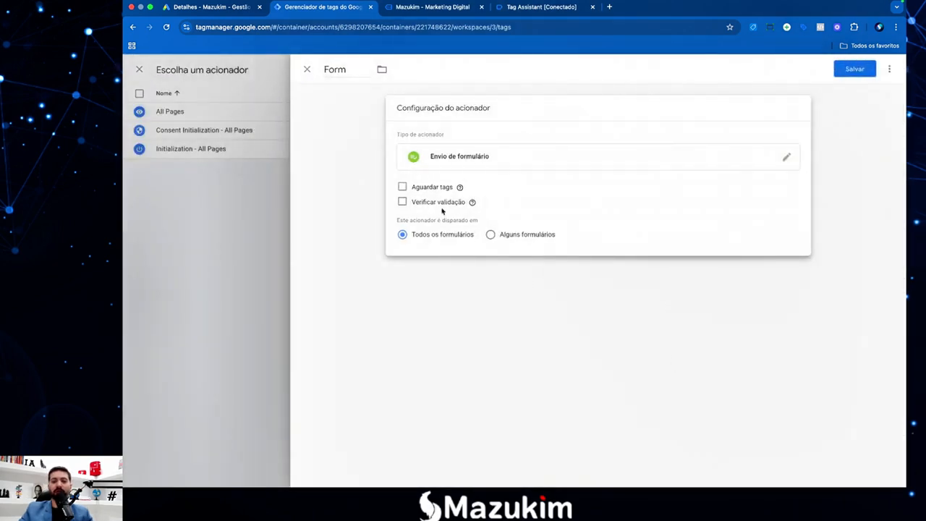
{"action": "left_click", "coordinate": [855, 68]}
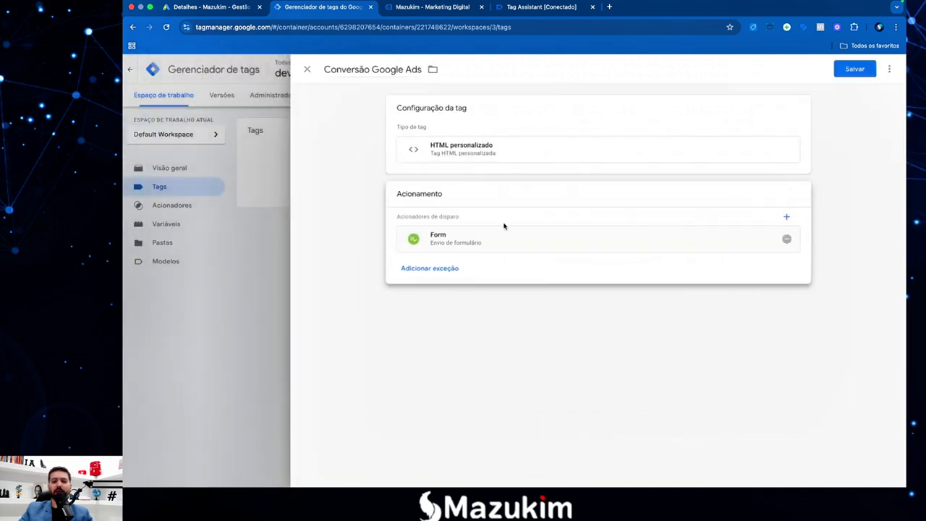
Enter a <script> block calling alert("Teste"); in the tag's HTML box.
{"action": "left_click", "coordinate": [853, 72]}
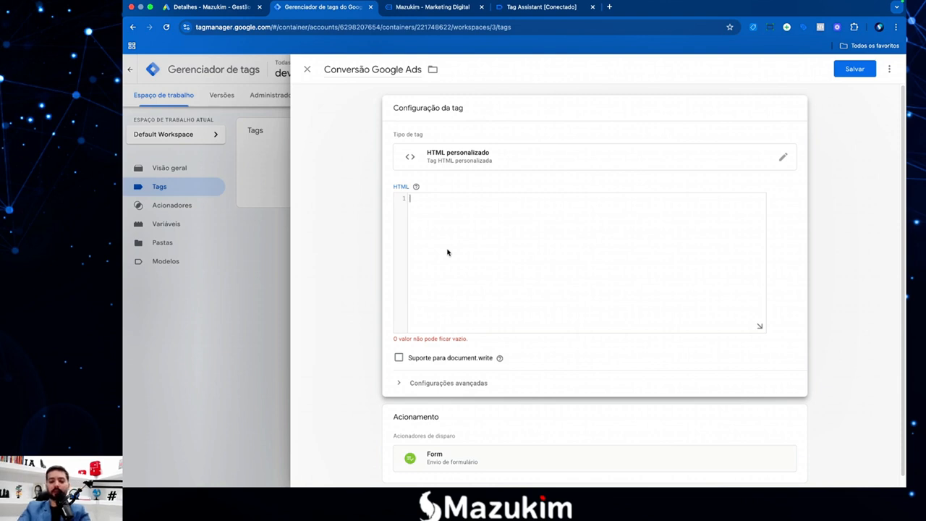
{"action": "type", "text": "<>"}
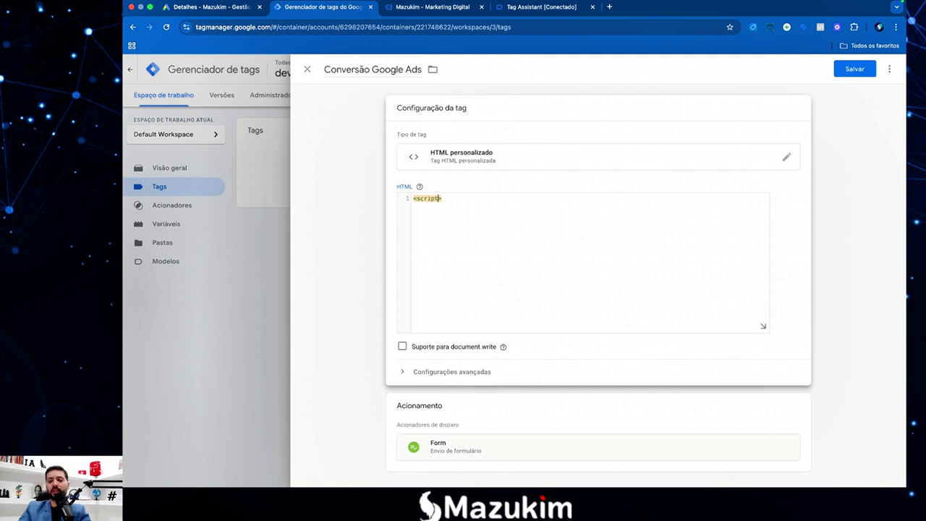
{"action": "type", "text": ">"}
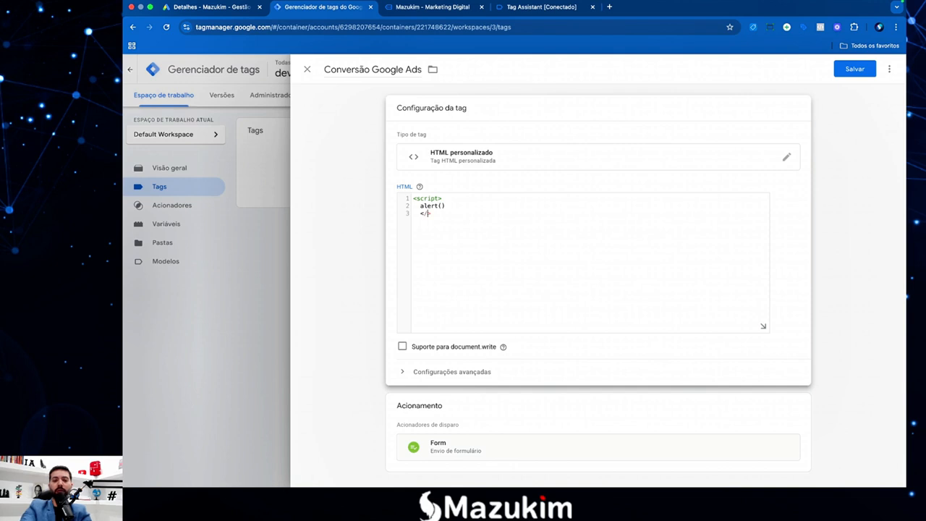
{"action": "type", "text": "ript>"}
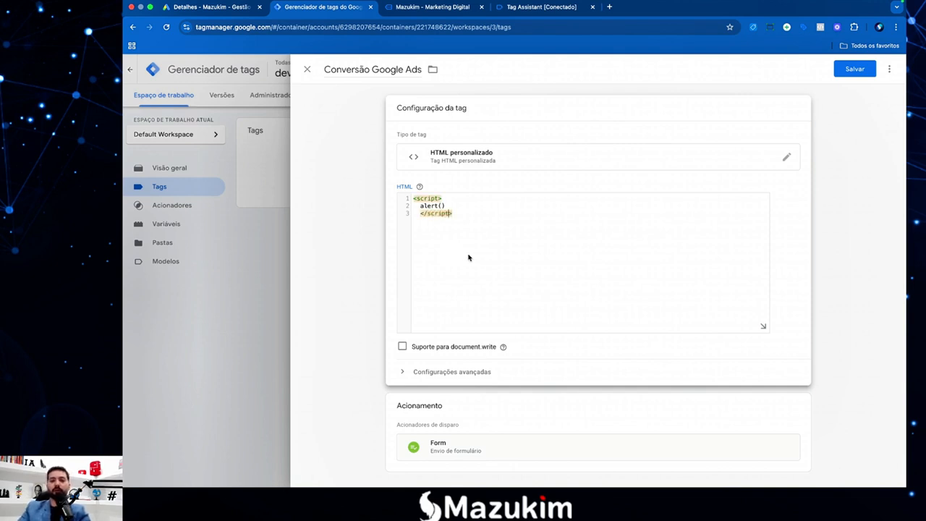
{"action": "left_click", "coordinate": [470, 211]}
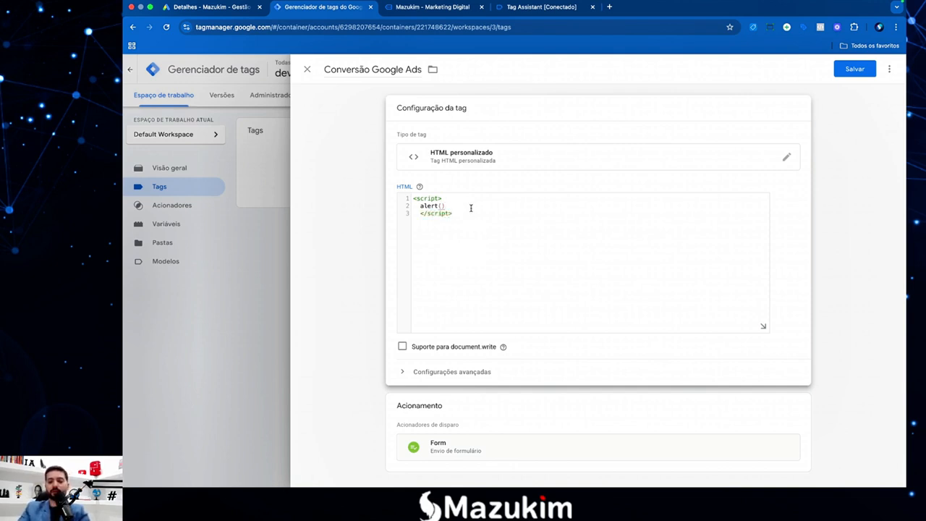
{"action": "type", "text": ";"}
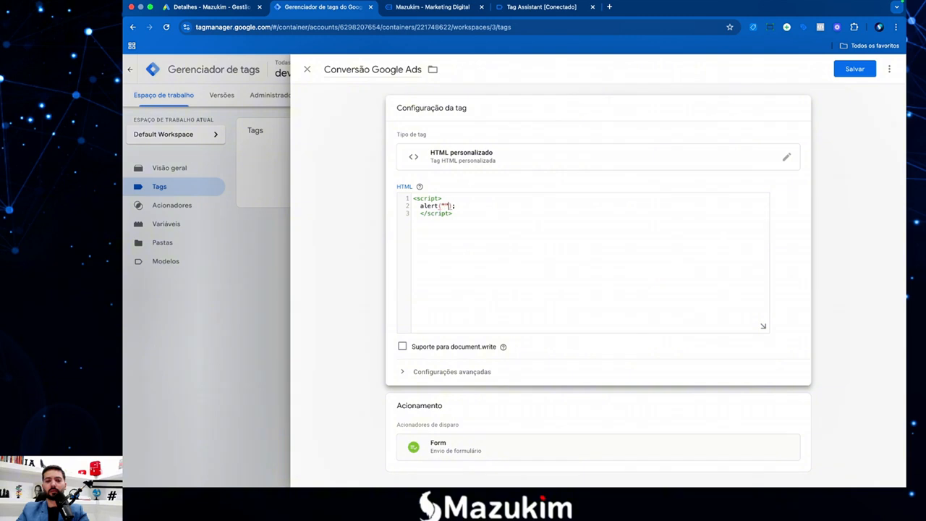
{"action": "type", "text": "Teste"}
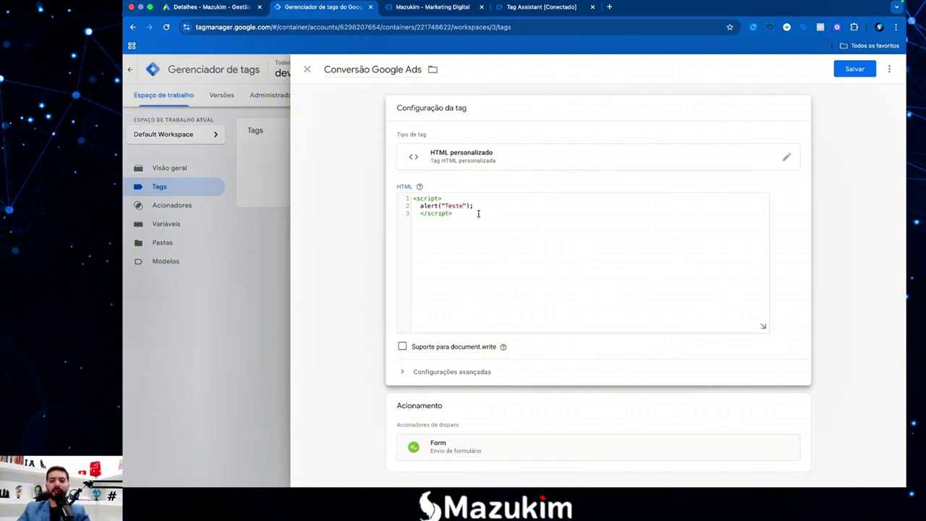
Re-indent the script lines so the alert line sits one level in.
{"action": "left_click_drag", "start_coordinate": [453, 214], "coordinate": [412, 197]}
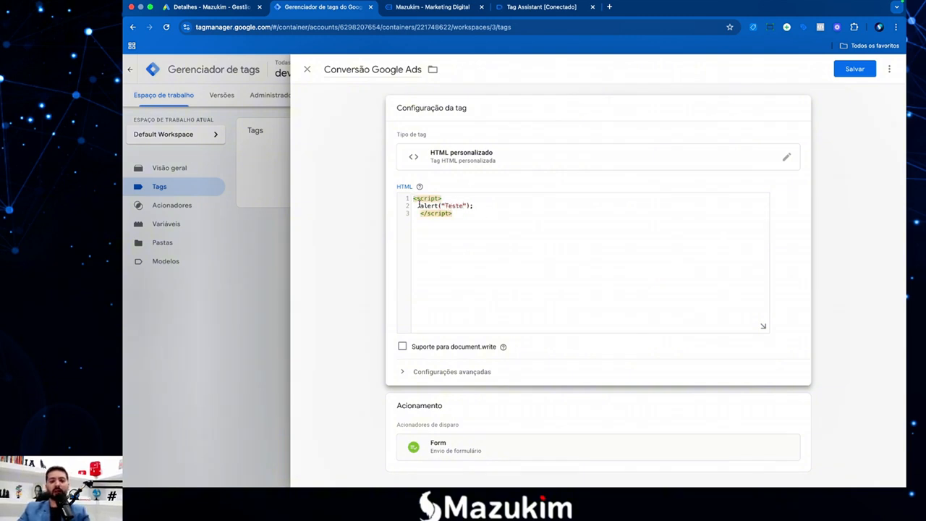
{"action": "key", "text": "Tab"}
{"action": "left_click", "coordinate": [422, 206]}
{"action": "key", "text": "Tab"}
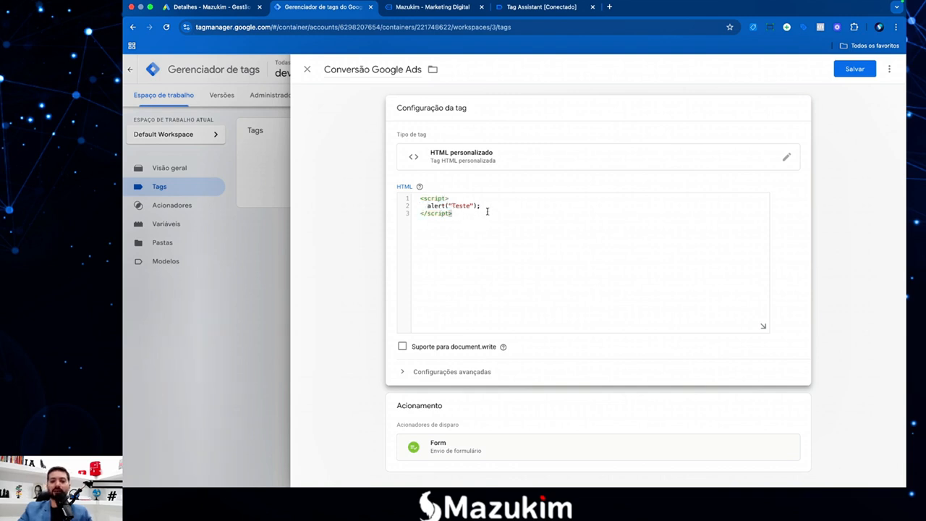
{"action": "left_click", "coordinate": [483, 207]}
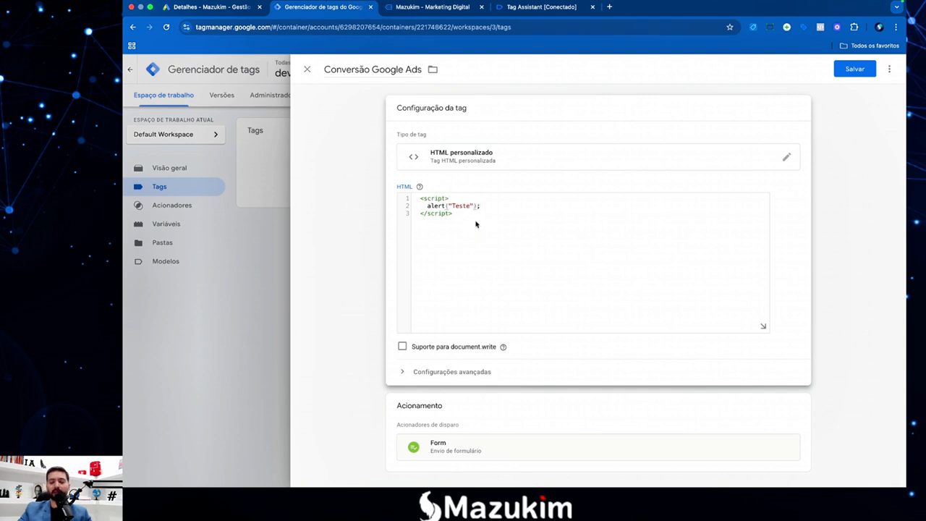
Save the Conversão Google Ads tag, start a new preview, and close the old Tag Assistant tab.
{"action": "left_click", "coordinate": [853, 69]}
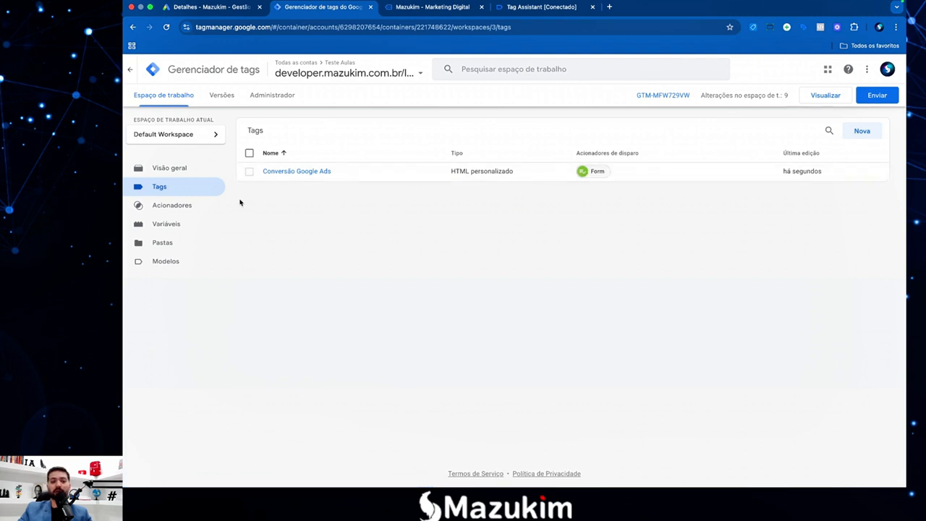
{"action": "left_click", "coordinate": [172, 224]}
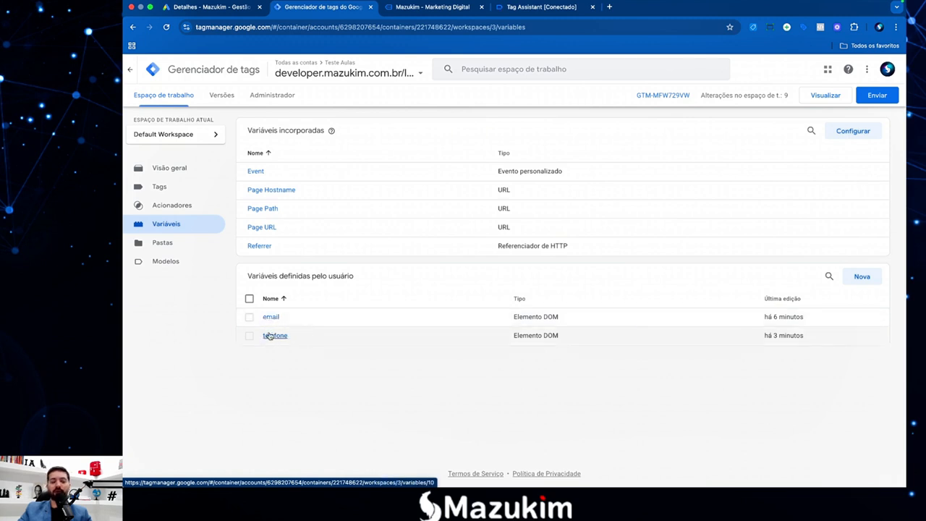
{"action": "left_click", "coordinate": [832, 98]}
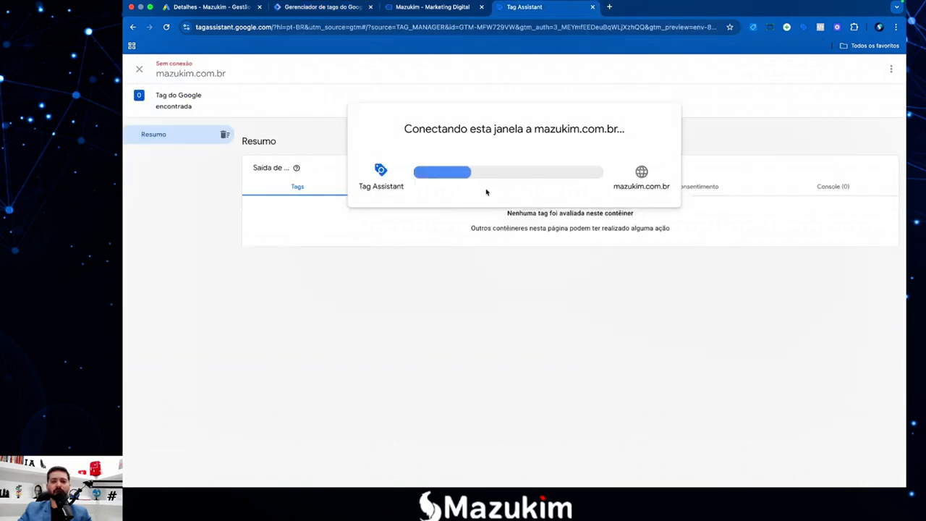
{"action": "left_click", "coordinate": [593, 7]}
{"action": "left_click", "coordinate": [543, 181]}
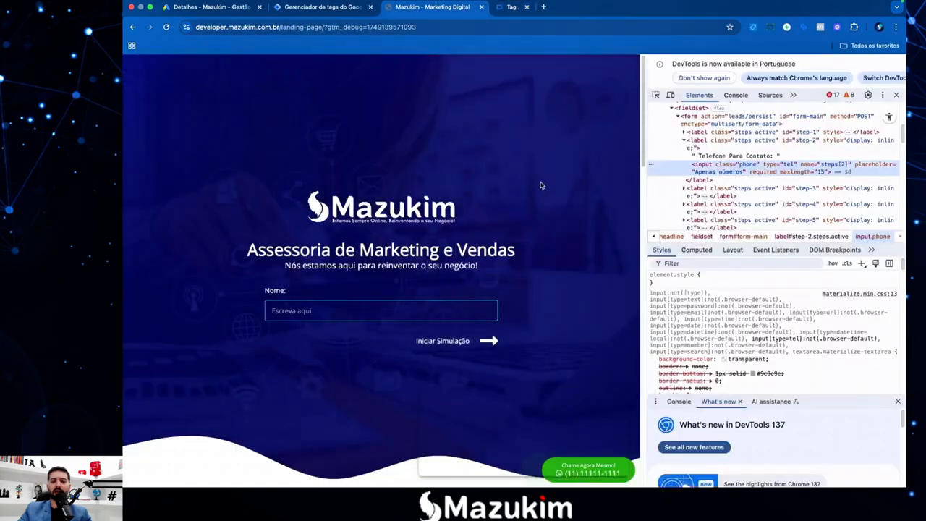
{"action": "left_click", "coordinate": [323, 7]}
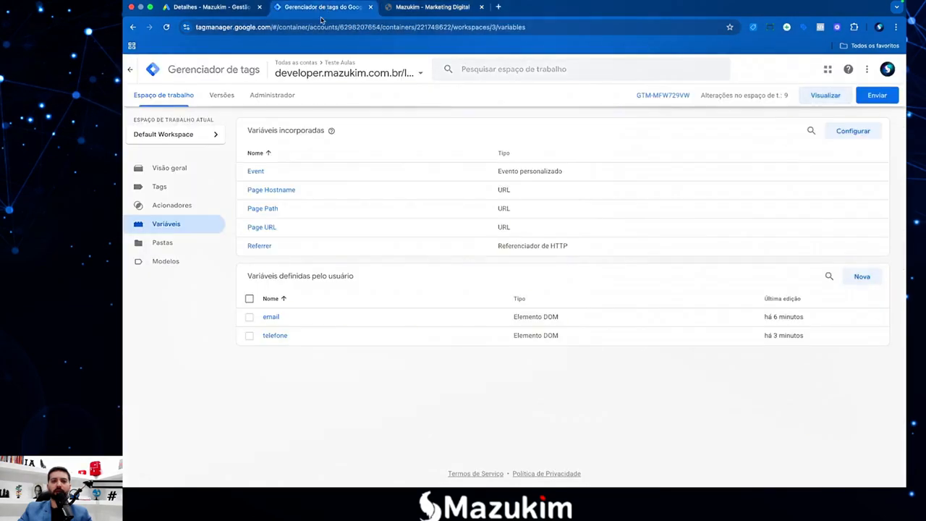
Submit and publish the workspace as Versão 3 without a description, then reopen the workspace.
{"action": "left_click", "coordinate": [874, 97]}
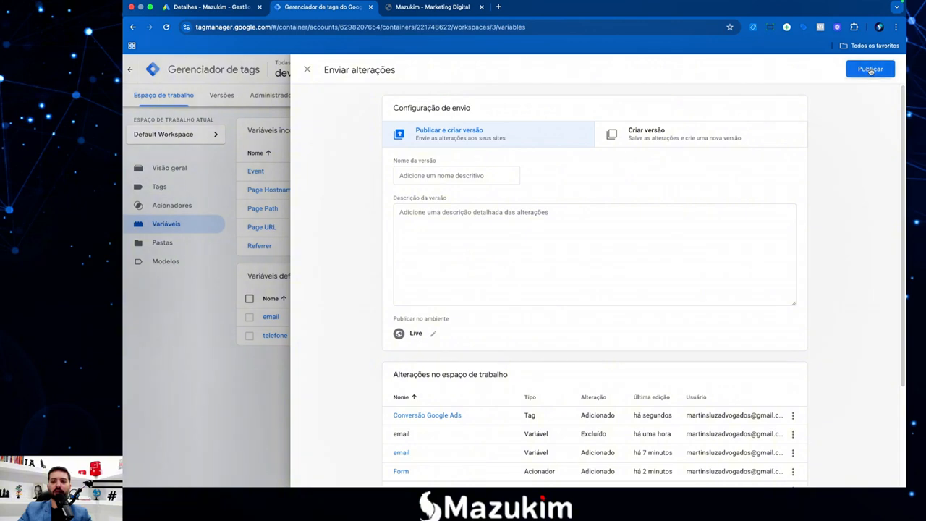
{"action": "left_click", "coordinate": [868, 69]}
{"action": "left_click", "coordinate": [615, 341]}
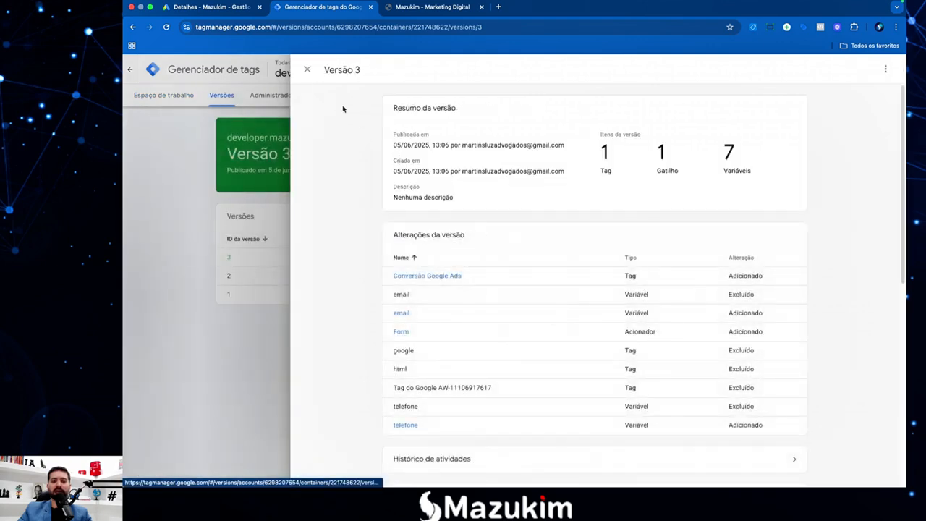
{"action": "left_click", "coordinate": [308, 70]}
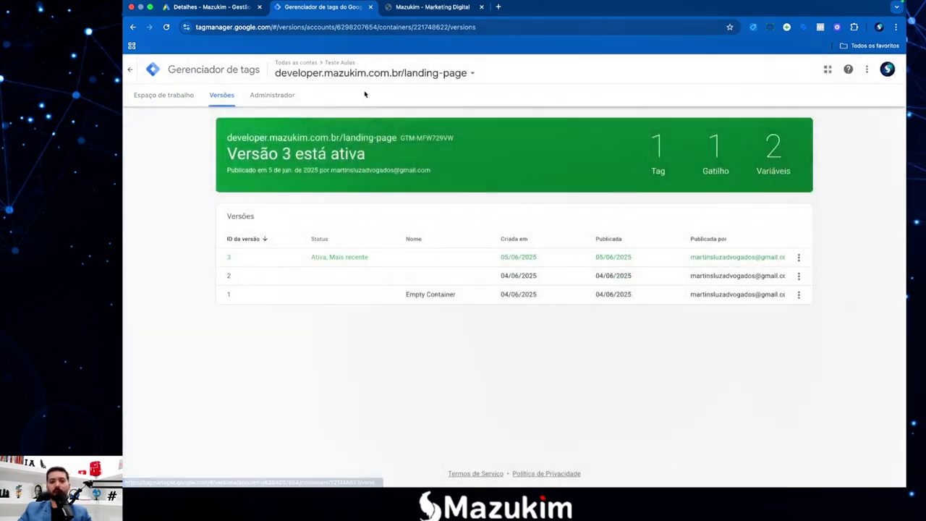
{"action": "left_click", "coordinate": [183, 96]}
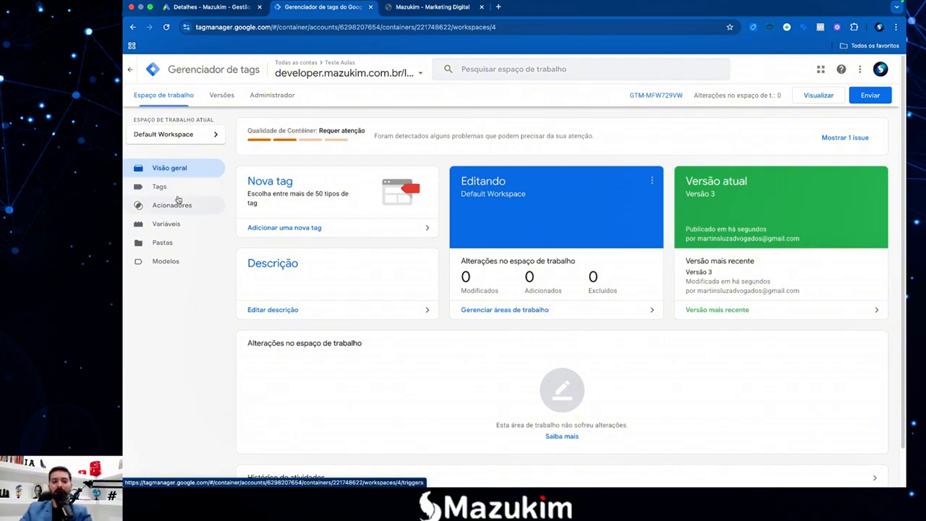
Connect Tag Assistant preview using the copied developer.mazukim.com.br landing-page URL.
{"action": "left_click", "coordinate": [813, 98]}
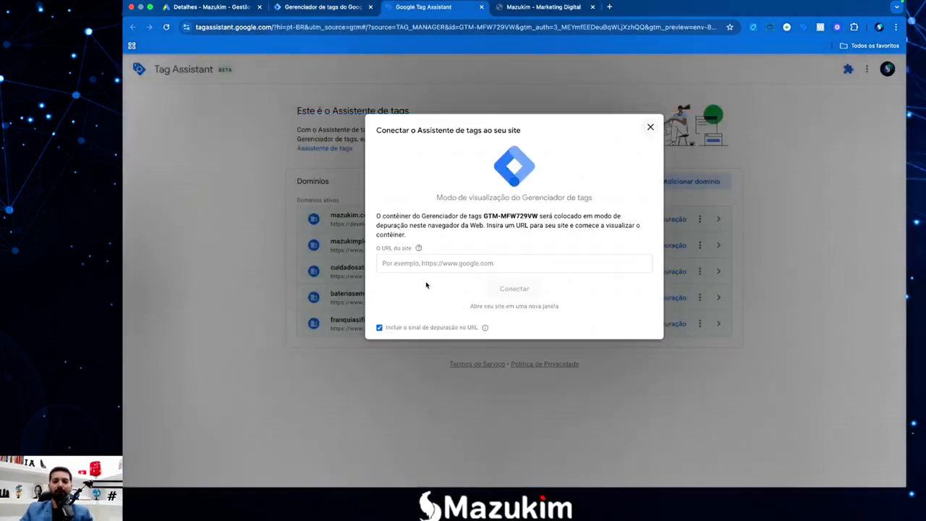
{"action": "left_click", "coordinate": [432, 264]}
{"action": "left_click", "coordinate": [433, 264]}
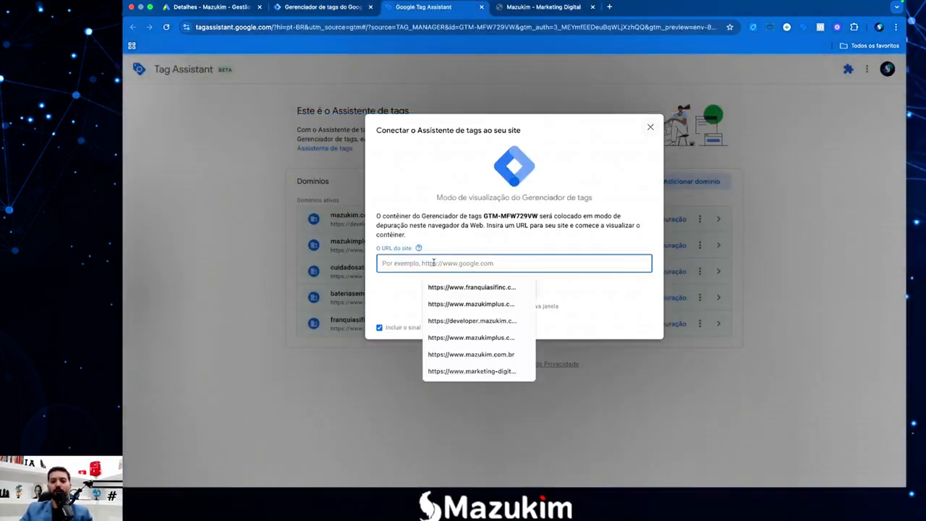
{"action": "left_click", "coordinate": [524, 7]}
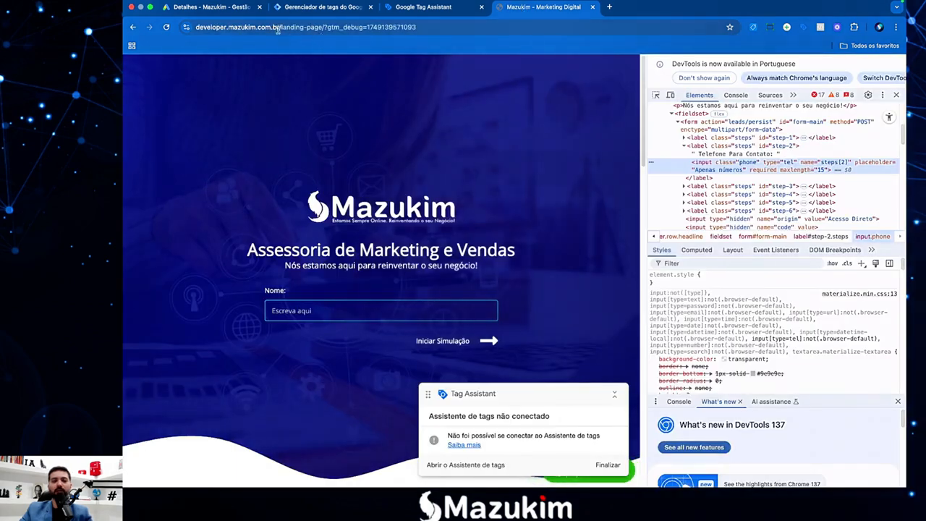
{"action": "left_click_drag", "start_coordinate": [323, 26], "coordinate": [197, 28]}
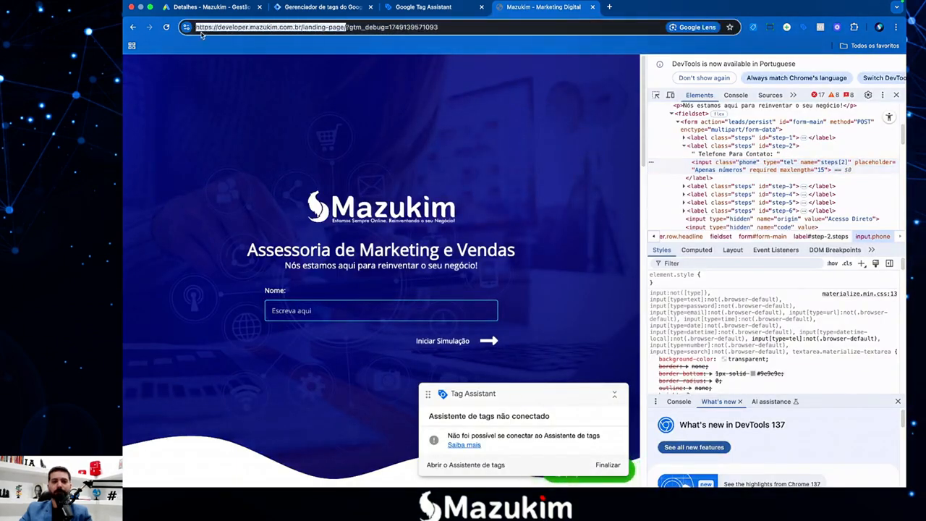
{"action": "key", "text": "ctrl+c"}
{"action": "left_click", "coordinate": [424, 7]}
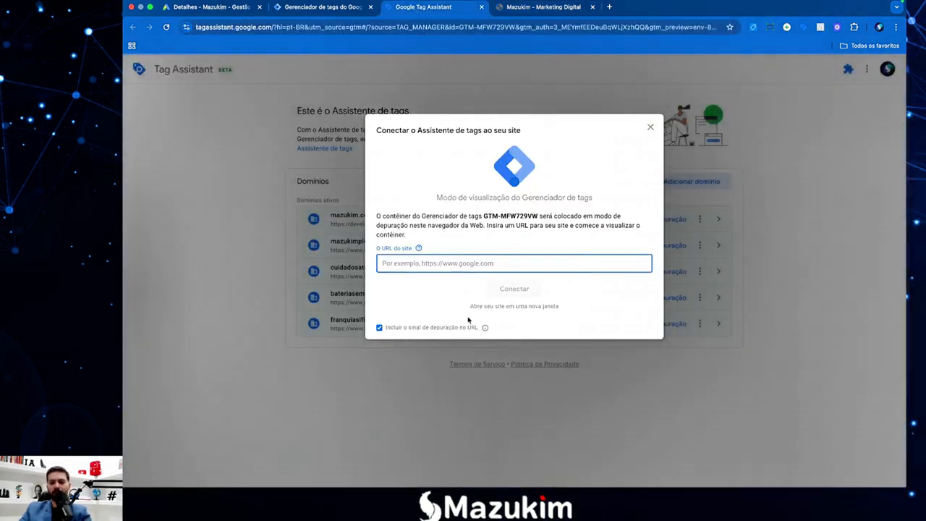
{"action": "key", "text": "ctrl+v"}
{"action": "left_click", "coordinate": [513, 289]}
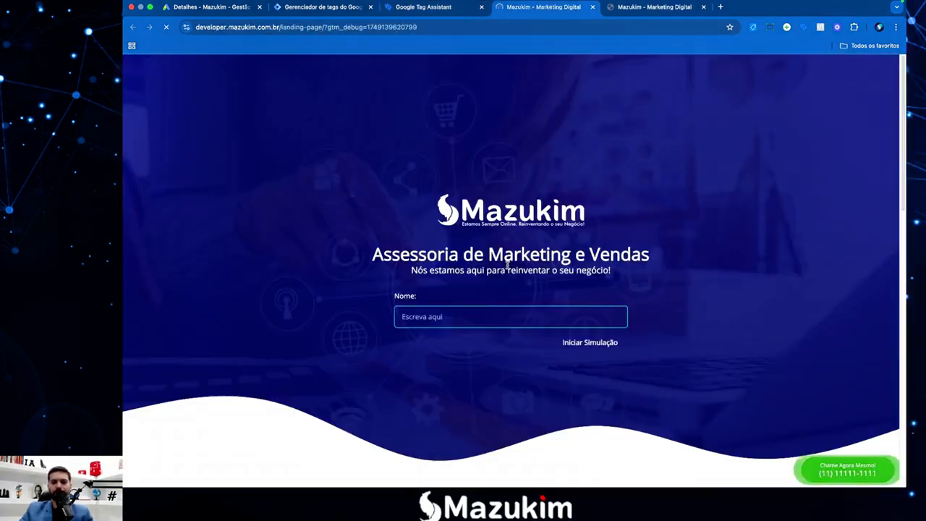
Close the duplicate landing-page tab and move the debug panel off the form.
{"action": "left_click", "coordinate": [651, 6]}
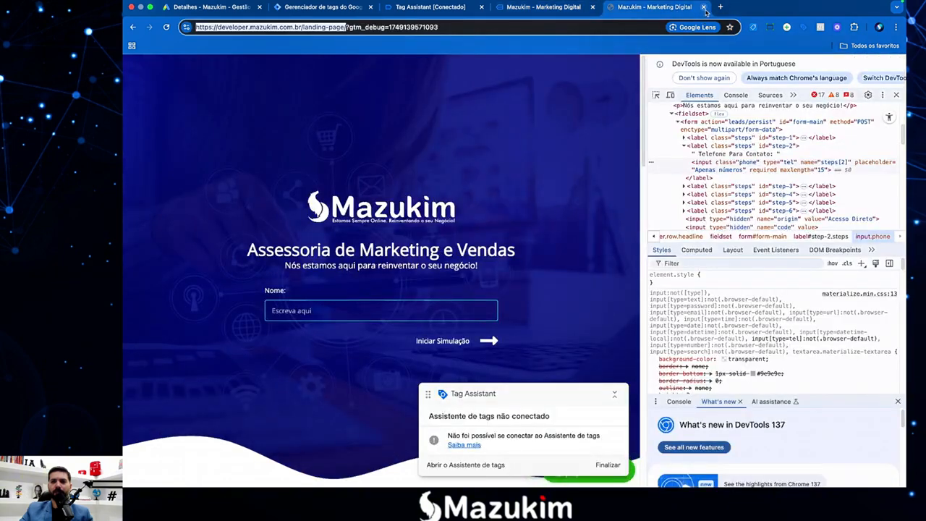
{"action": "left_click", "coordinate": [703, 6]}
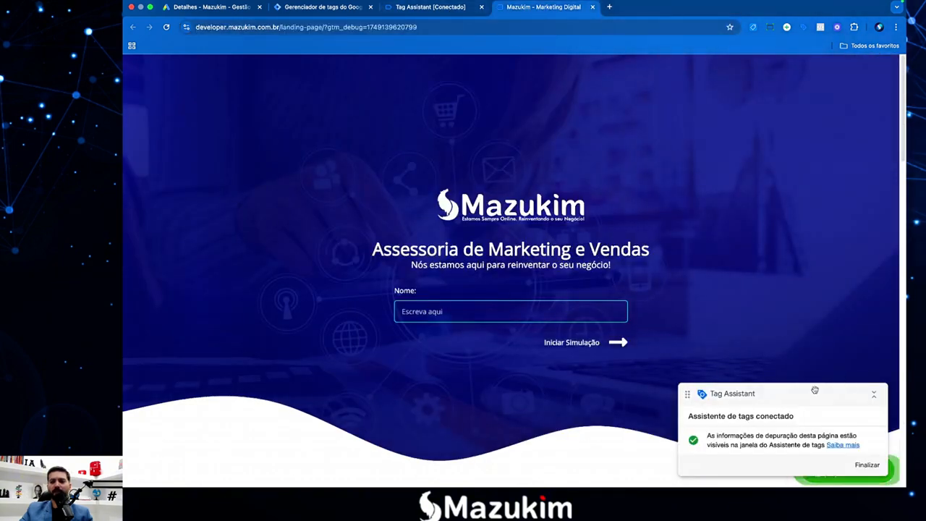
{"action": "left_click_drag", "start_coordinate": [814, 390], "coordinate": [787, 102]}
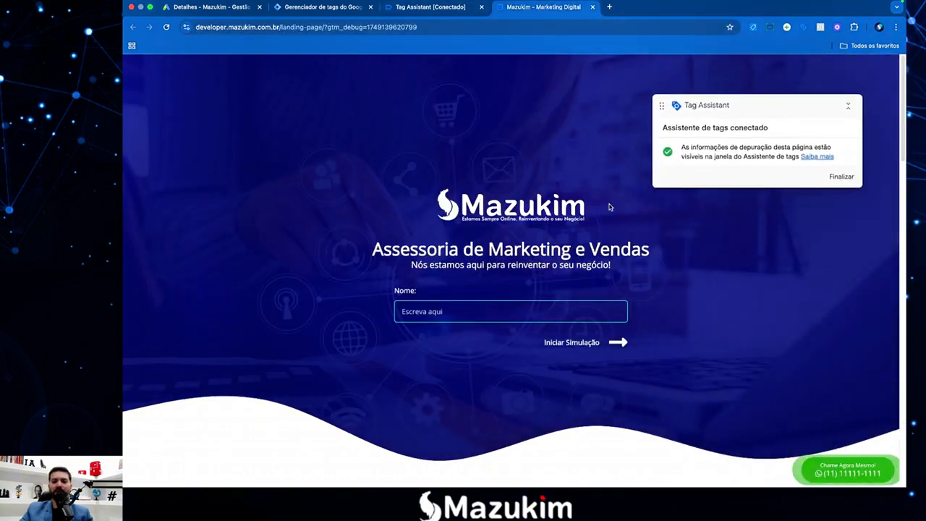
{"action": "left_click", "coordinate": [419, 9]}
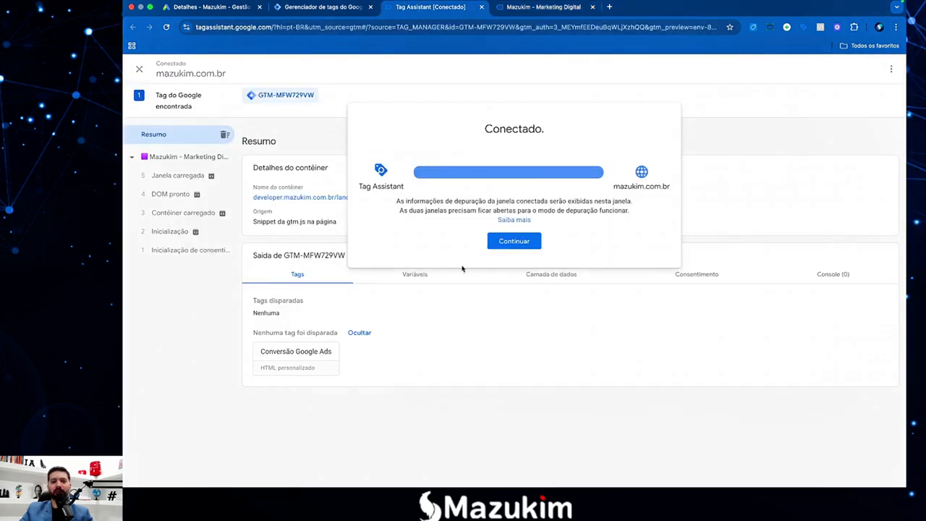
View the Janela carregada event's variables, with email and telefone still empty, then return to the landing page.
{"action": "left_click", "coordinate": [507, 240]}
{"action": "left_click", "coordinate": [174, 178]}
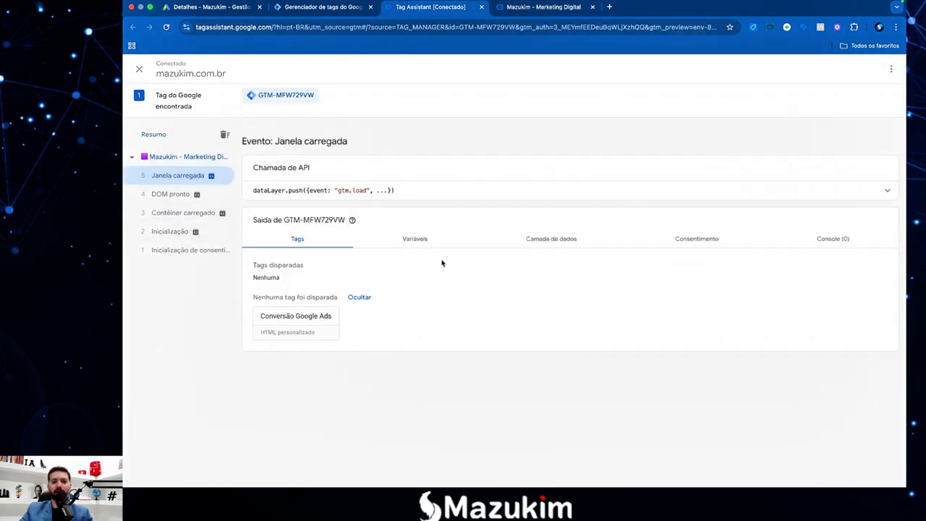
{"action": "left_click", "coordinate": [419, 239]}
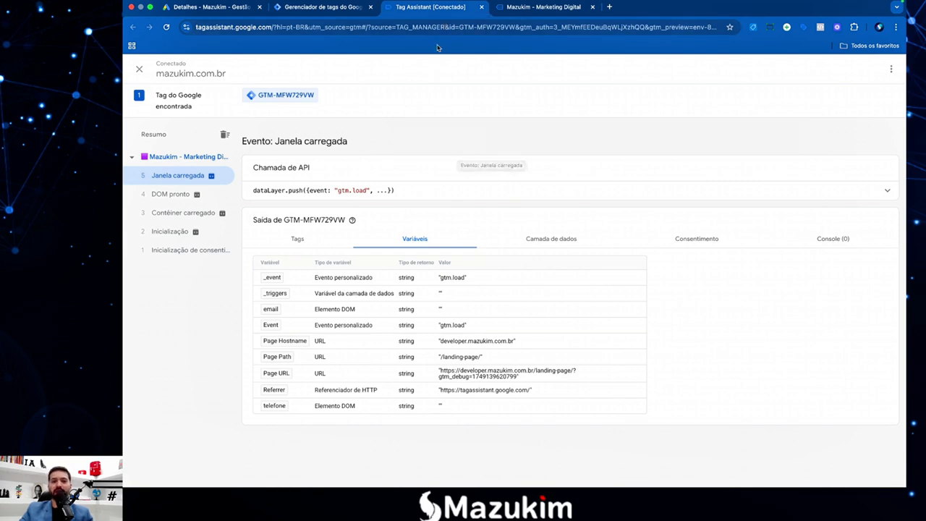
{"action": "left_click", "coordinate": [530, 9]}
Autofill the form's Nome, Telefone and E-mail fields with saved contact details.
{"action": "left_click", "coordinate": [495, 314]}
{"action": "left_click", "coordinate": [481, 335]}
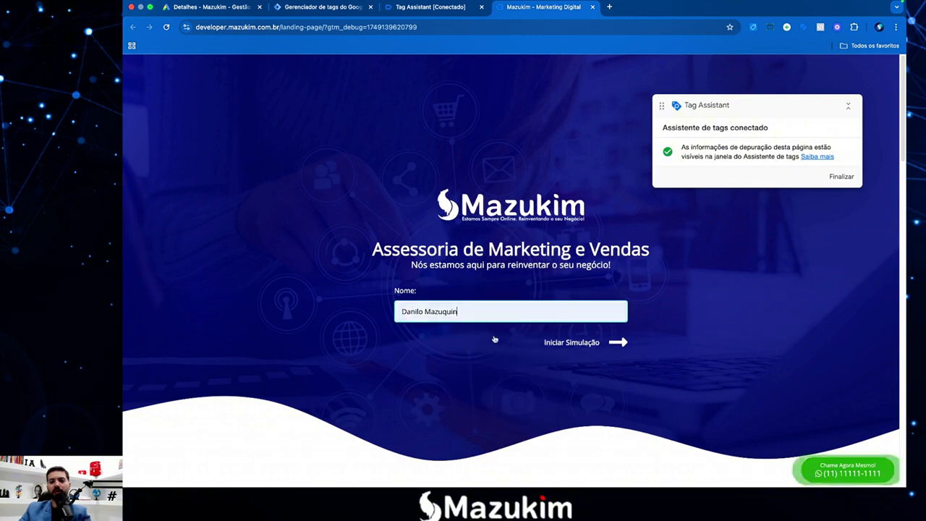
{"action": "left_click", "coordinate": [571, 343]}
{"action": "left_click", "coordinate": [510, 313]}
{"action": "left_click", "coordinate": [504, 335]}
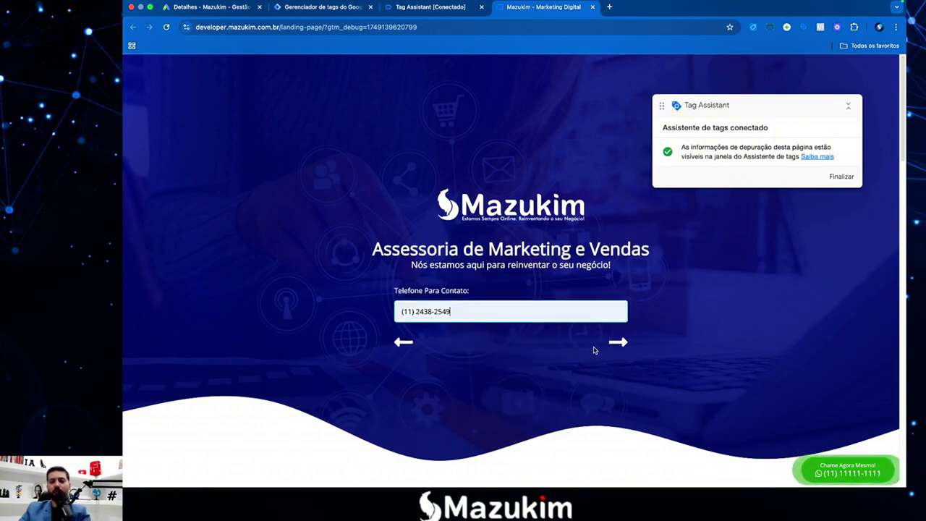
{"action": "left_click", "coordinate": [619, 343]}
{"action": "left_click", "coordinate": [522, 313]}
{"action": "left_click", "coordinate": [506, 333]}
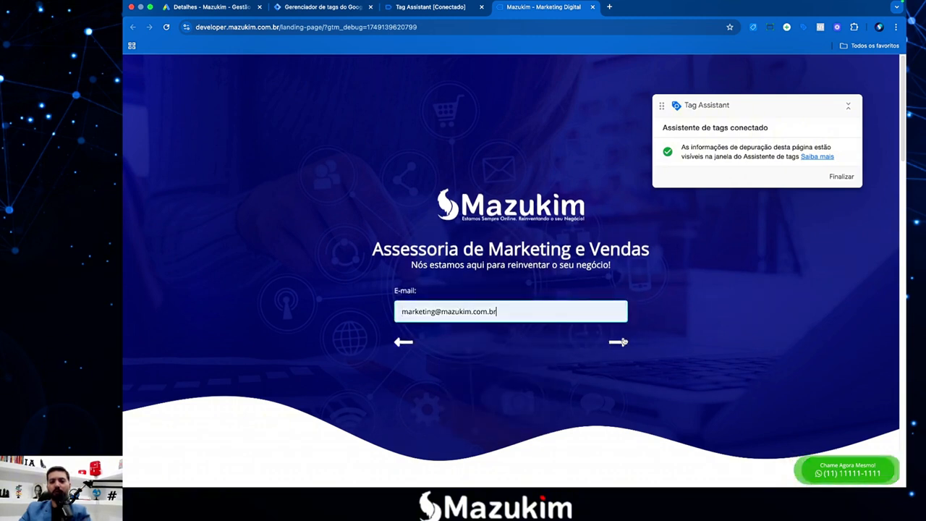
{"action": "left_click", "coordinate": [619, 342]}
Select '1 - Gestão de Google Ads', advance through the steps, and submit with Enviar Simulação.
{"action": "left_click", "coordinate": [416, 305]}
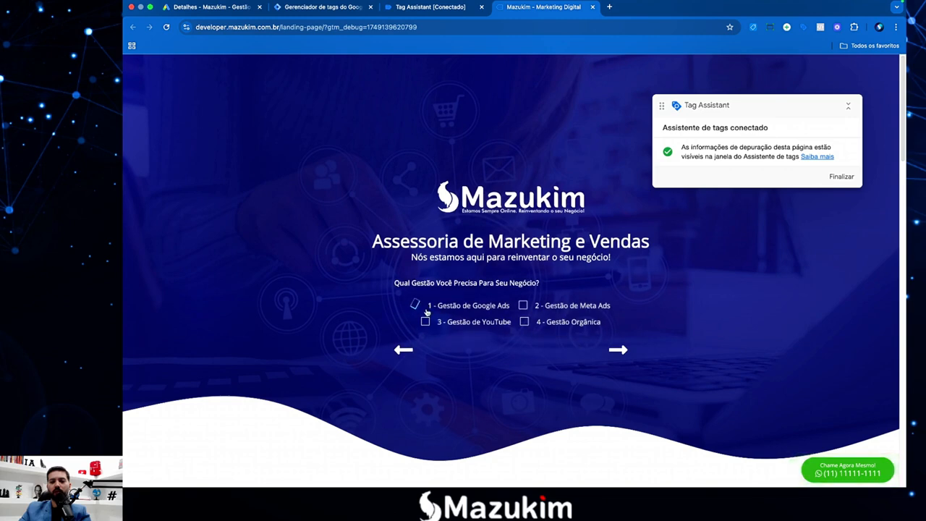
{"action": "left_click", "coordinate": [618, 350]}
{"action": "left_click", "coordinate": [618, 339]}
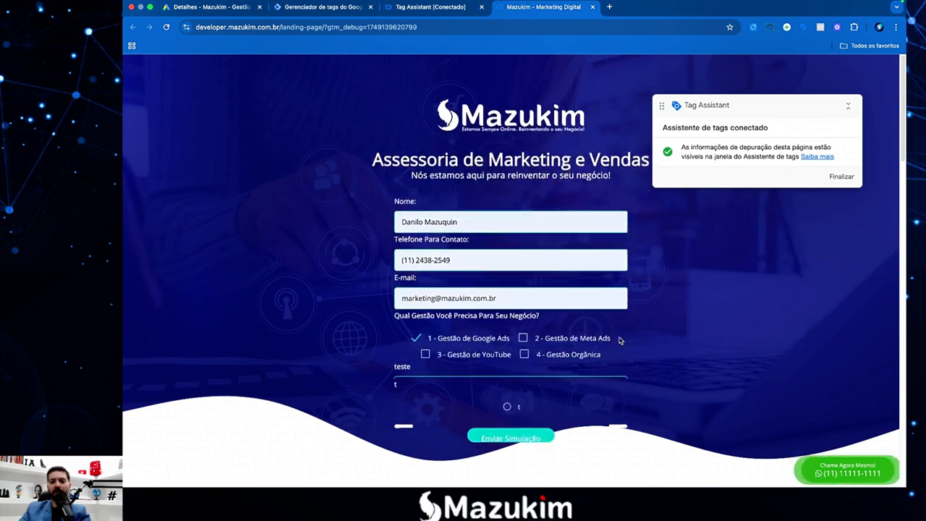
{"action": "scroll", "coordinate": [491, 250], "scroll_direction": "down", "scroll_amount": 3}
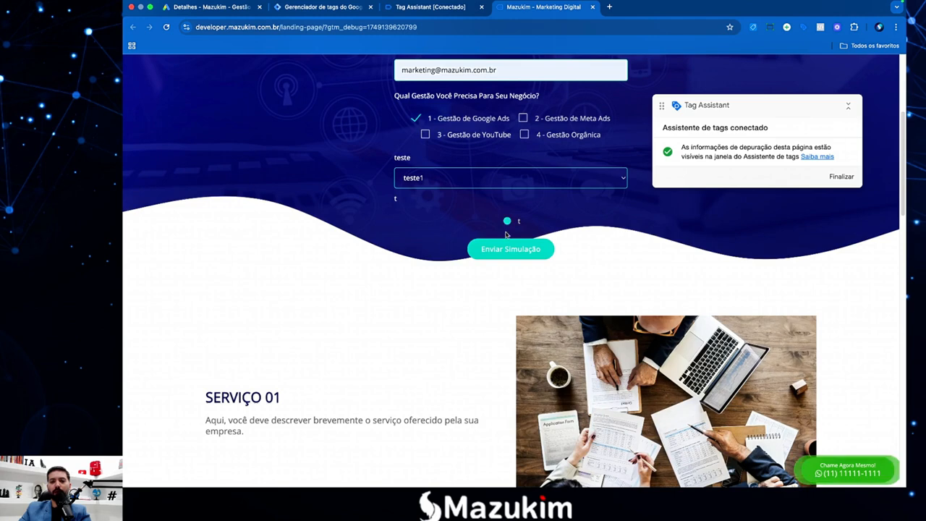
{"action": "left_click", "coordinate": [505, 250]}
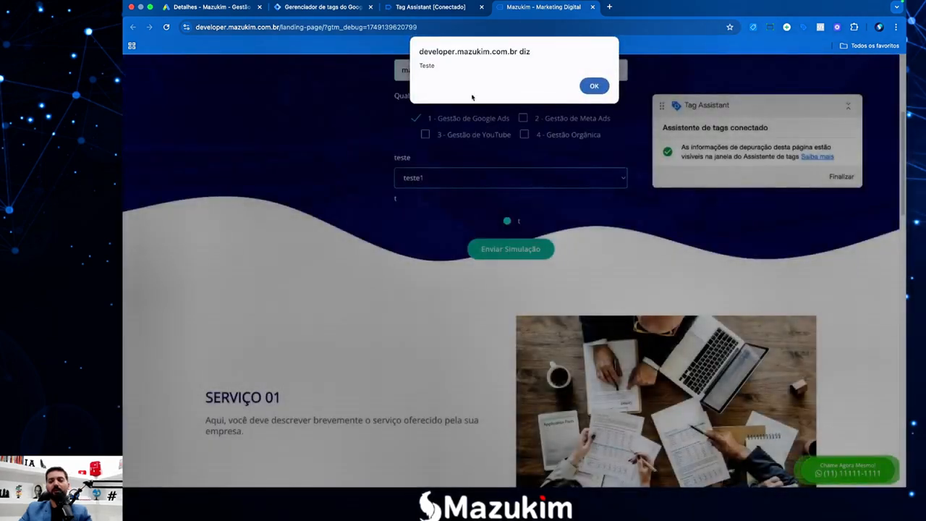
Dismiss the Teste alert with OK to complete the submission.
{"action": "mouse_move", "coordinate": [422, 68]}
{"action": "left_mouse_down"}
{"action": "mouse_move", "coordinate": [436, 65]}
{"action": "mouse_move", "coordinate": [417, 68]}
{"action": "left_mouse_up"}
{"action": "left_click", "coordinate": [439, 65]}
{"action": "left_click", "coordinate": [435, 67]}
{"action": "left_click", "coordinate": [432, 67]}
{"action": "left_click", "coordinate": [430, 68]}
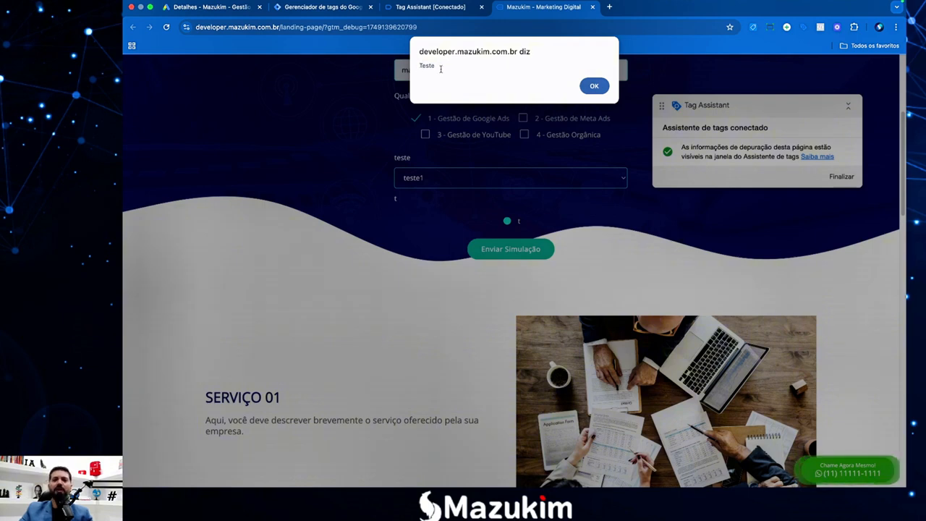
{"action": "left_click_drag", "start_coordinate": [438, 68], "coordinate": [418, 68]}
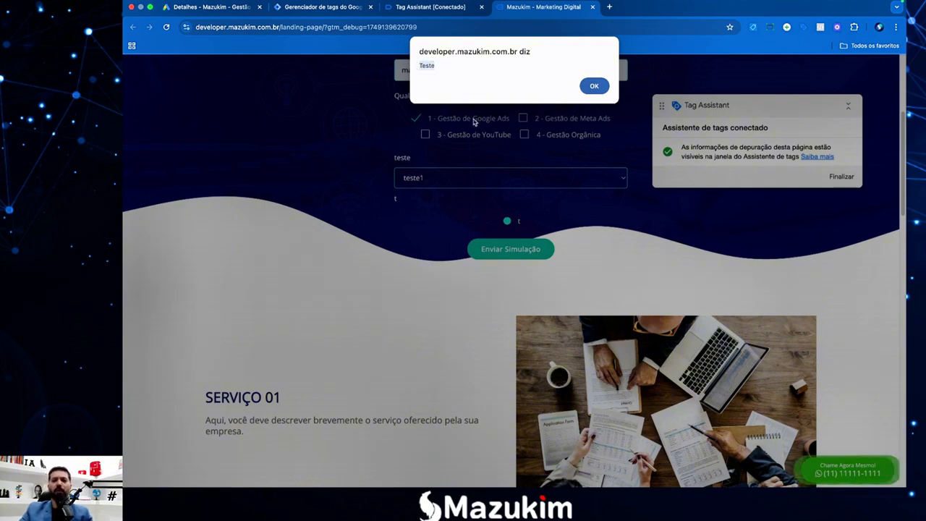
{"action": "left_click", "coordinate": [594, 86]}
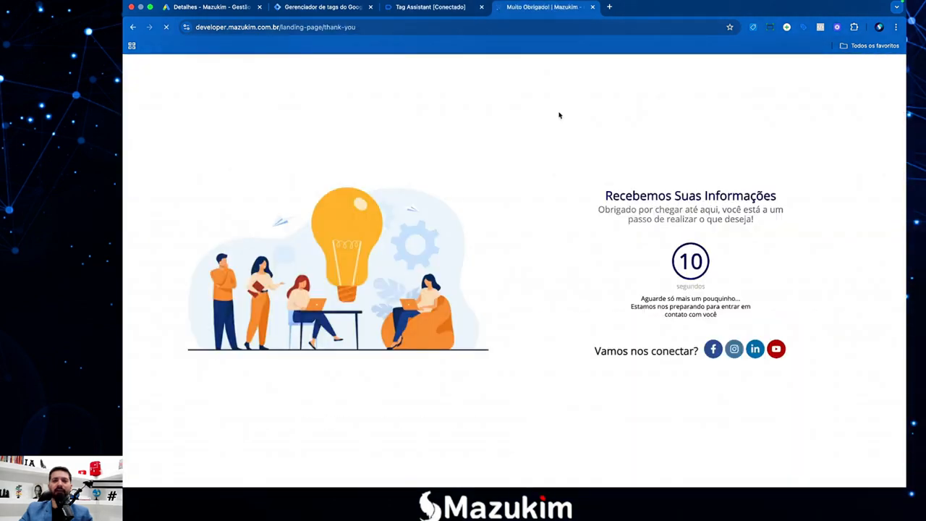
In Tag Assistant, step through the thank-you page's events to the Envio de formulário event.
{"action": "left_click", "coordinate": [417, 9]}
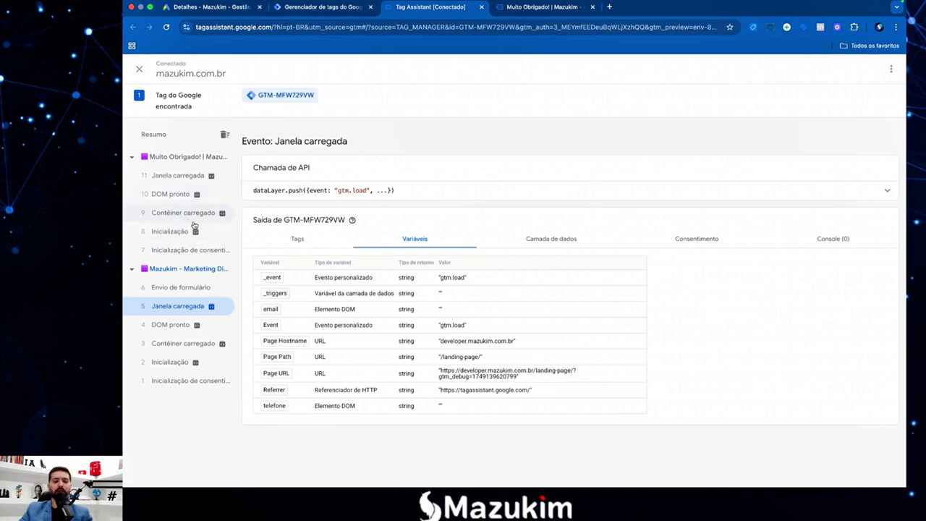
{"action": "left_click", "coordinate": [174, 178]}
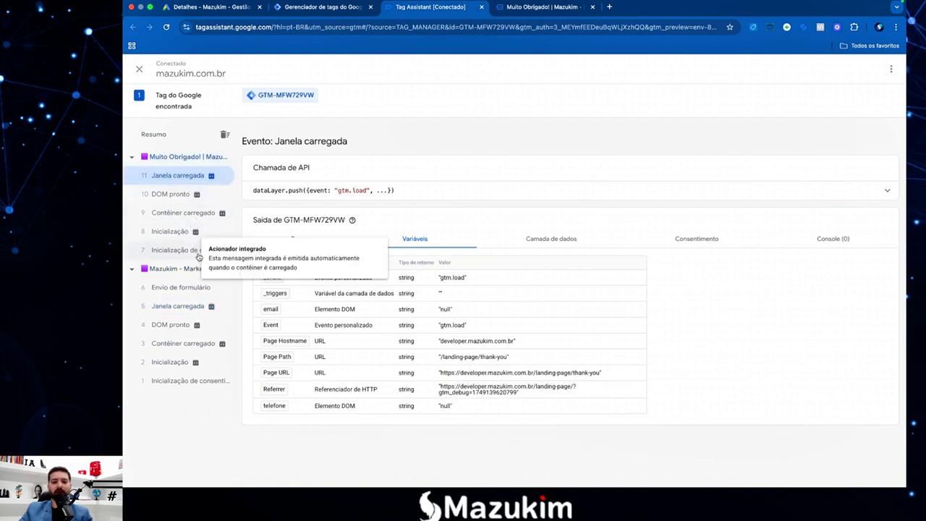
{"action": "left_click", "coordinate": [166, 233]}
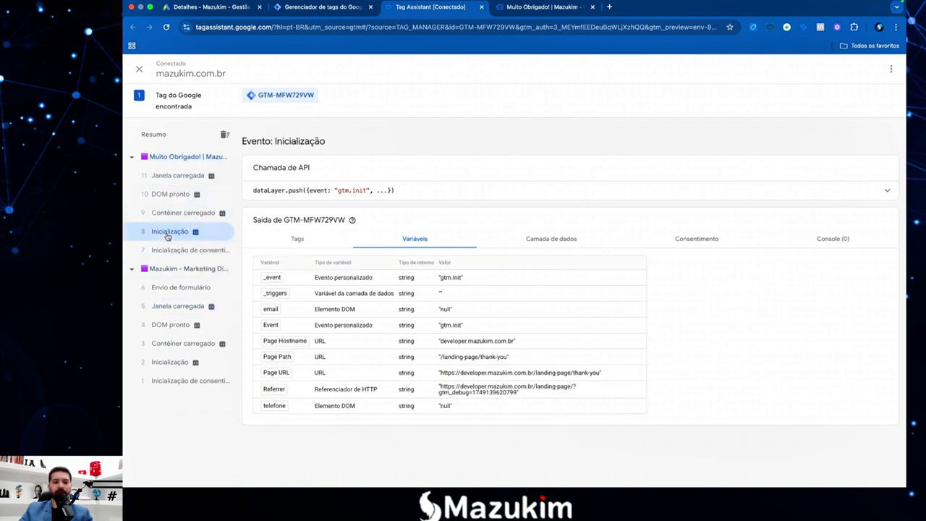
{"action": "left_click", "coordinate": [175, 288]}
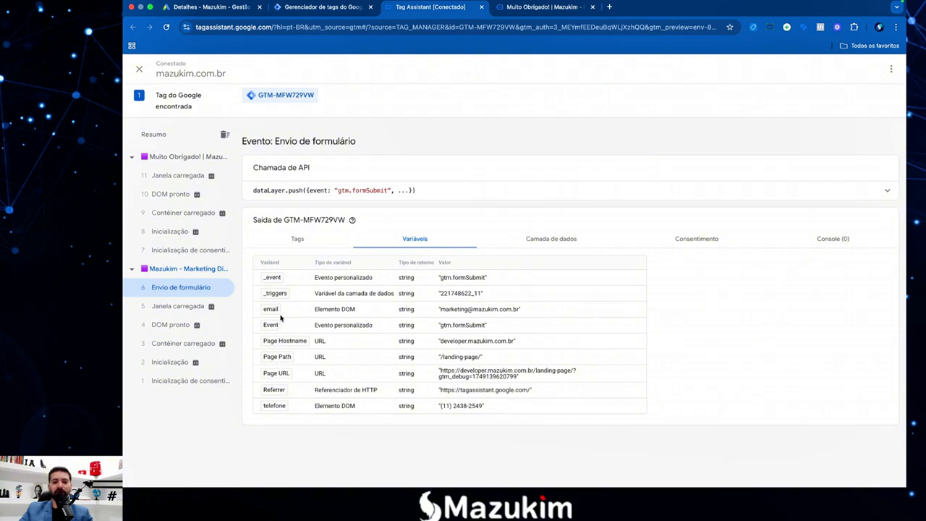
Check the captured email and telefone variable values, zooming the page to 125%.
{"action": "left_click_drag", "start_coordinate": [515, 310], "coordinate": [460, 311]}
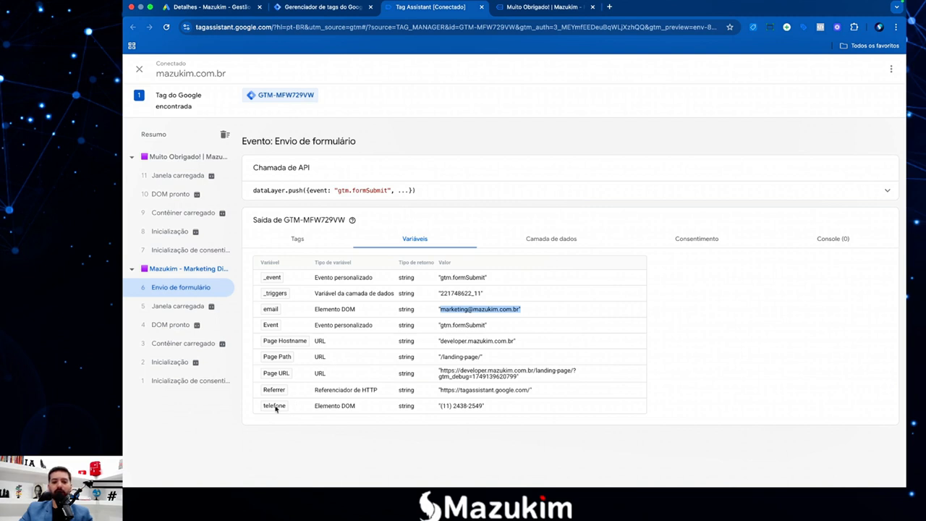
{"action": "left_click_drag", "start_coordinate": [502, 411], "coordinate": [439, 411]}
{"action": "left_click", "coordinate": [455, 422]}
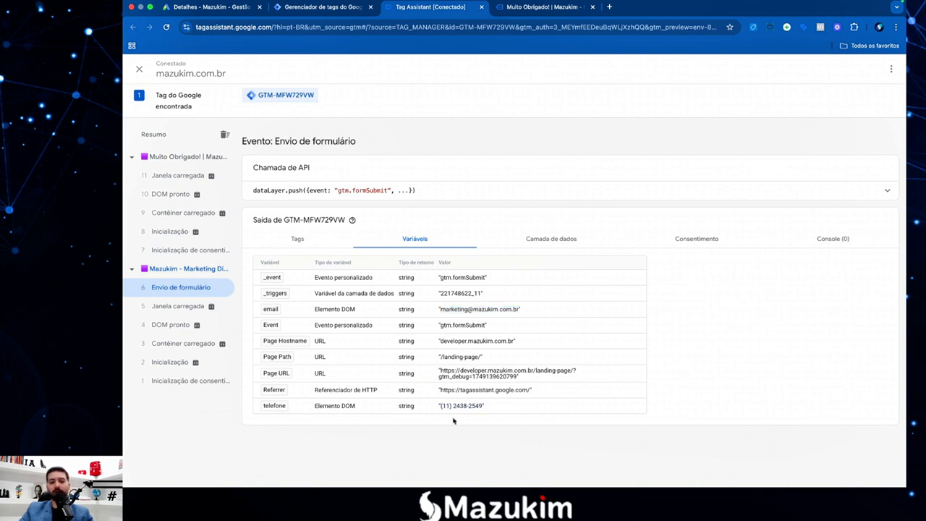
{"action": "key", "text": "super+equal"}
{"action": "key", "text": "super+equal"}
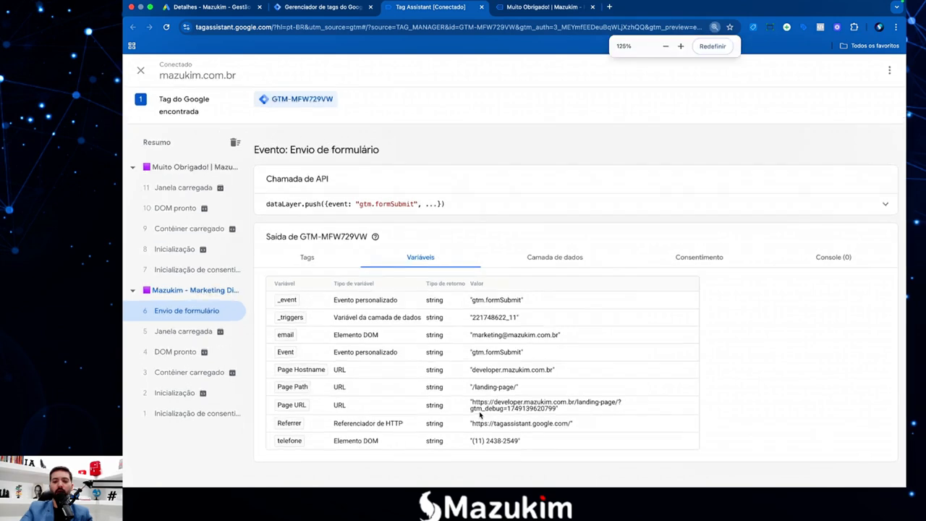
{"action": "scroll", "coordinate": [495, 377], "scroll_direction": "down", "scroll_amount": 1}
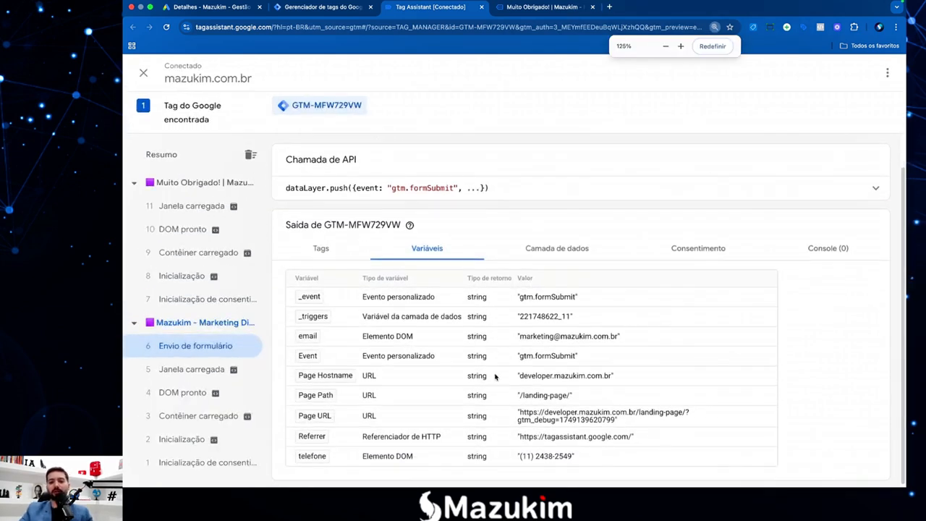
{"action": "left_click_drag", "start_coordinate": [617, 335], "coordinate": [534, 334]}
{"action": "left_click", "coordinate": [534, 333]}
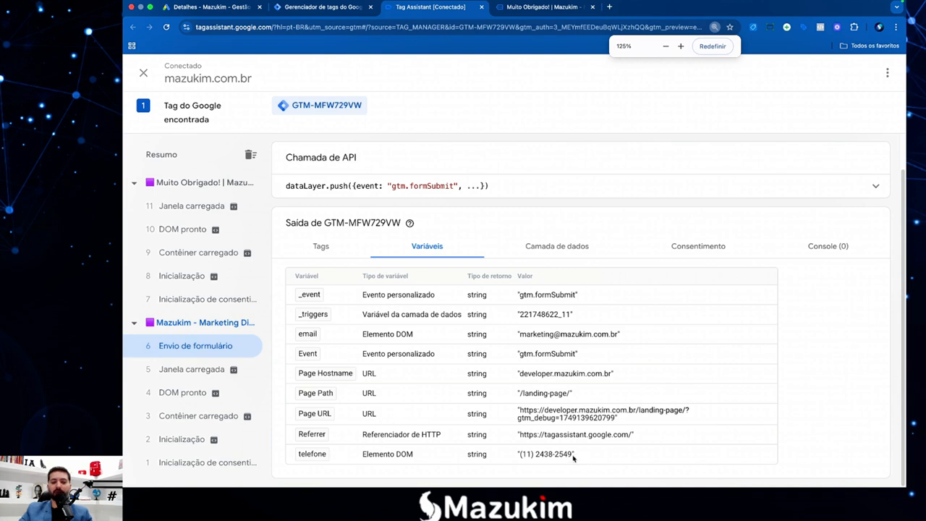
{"action": "left_click_drag", "start_coordinate": [576, 457], "coordinate": [518, 458]}
{"action": "left_click", "coordinate": [536, 458]}
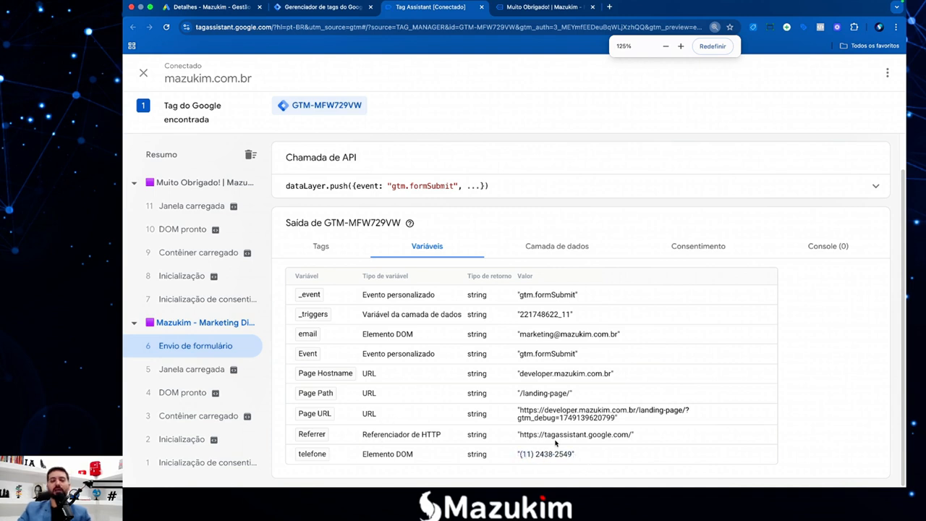
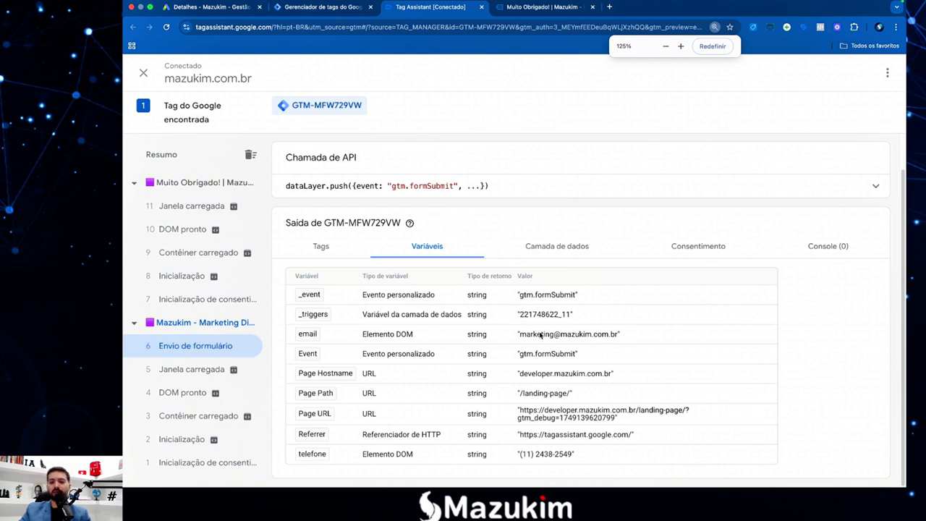
Point out the captured email and telefone values in Tag Assistant.
{"action": "left_click_drag", "start_coordinate": [532, 338], "coordinate": [572, 338]}
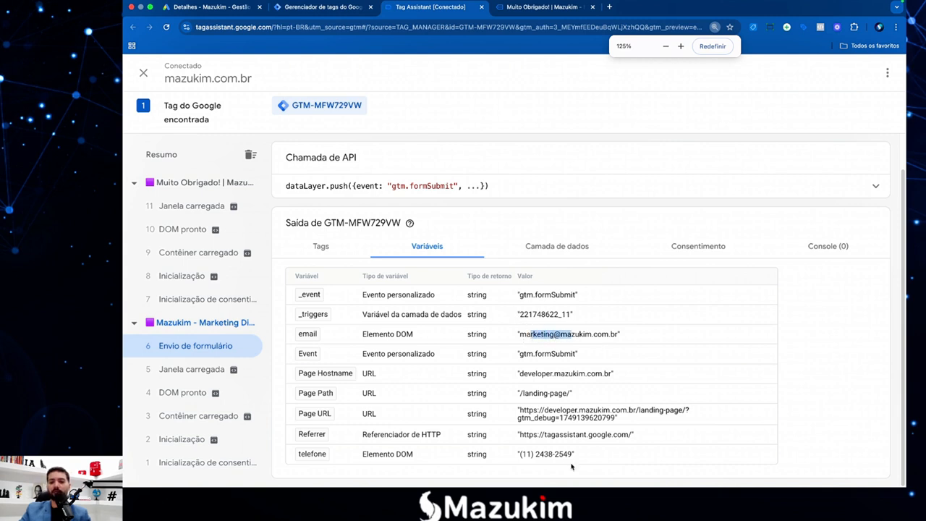
{"action": "left_click_drag", "start_coordinate": [520, 456], "coordinate": [573, 457]}
{"action": "left_click", "coordinate": [575, 463]}
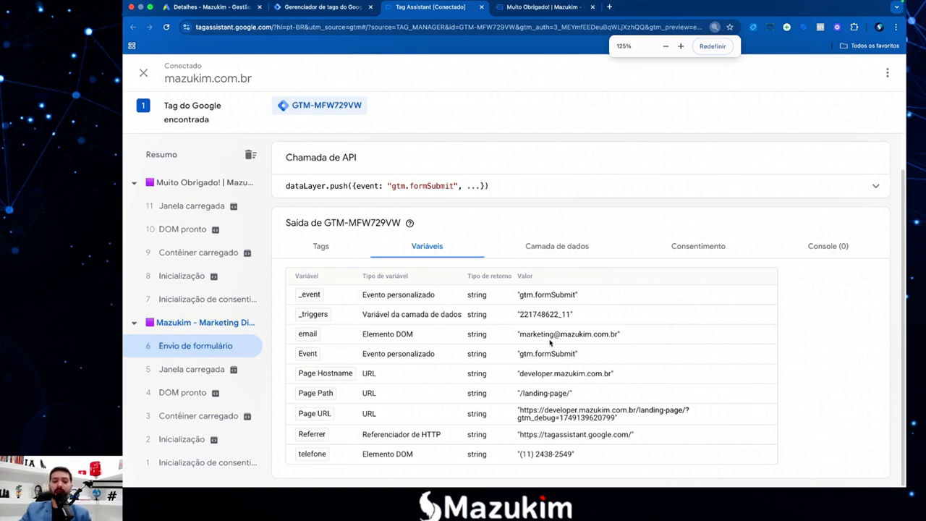
{"action": "left_click_drag", "start_coordinate": [520, 336], "coordinate": [578, 338]}
{"action": "left_click_drag", "start_coordinate": [522, 454], "coordinate": [551, 455]}
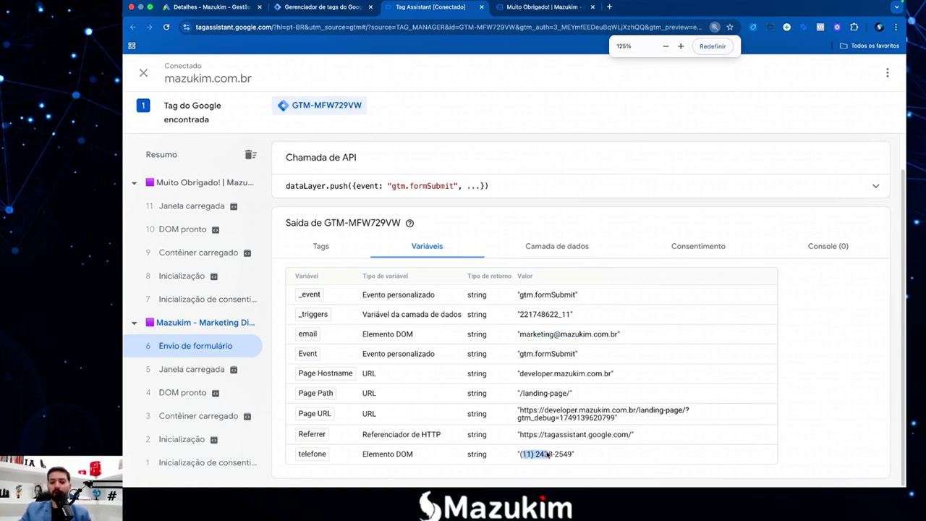
{"action": "left_click", "coordinate": [555, 458]}
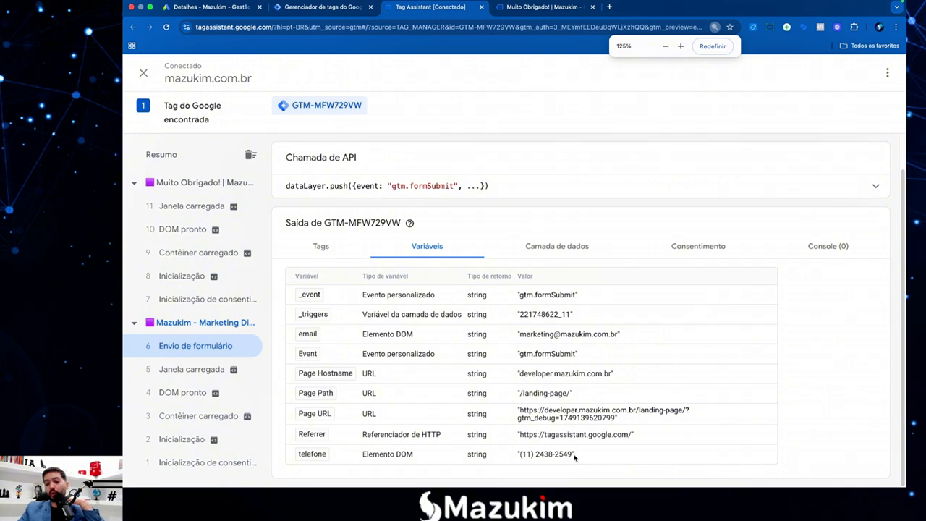
Highlight the full telefone value repeatedly, noting the parentheses it contains.
{"action": "left_click_drag", "start_coordinate": [575, 454], "coordinate": [520, 456]}
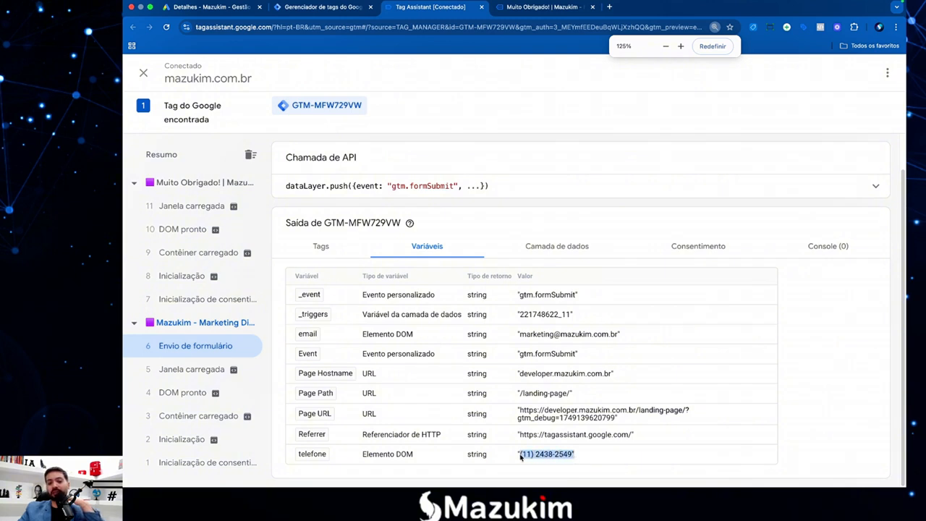
{"action": "left_click", "coordinate": [522, 457]}
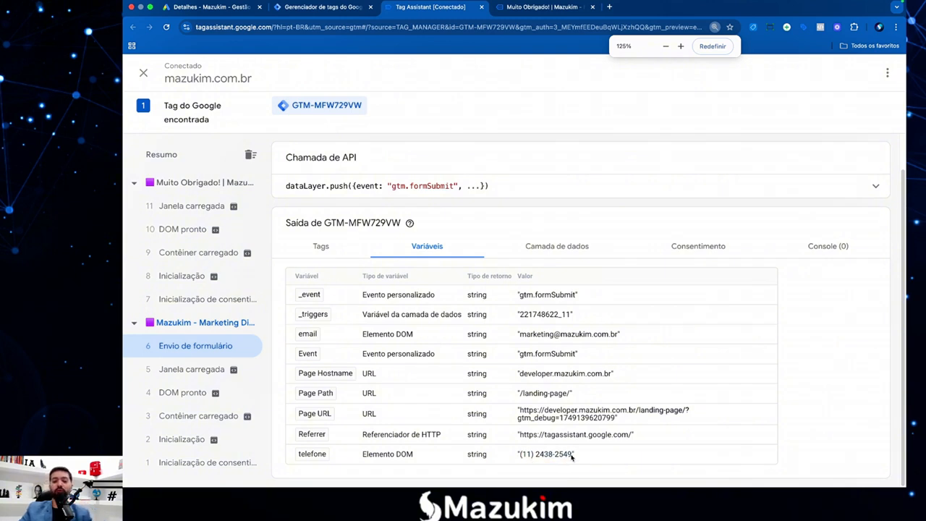
{"action": "left_click_drag", "start_coordinate": [573, 456], "coordinate": [518, 457]}
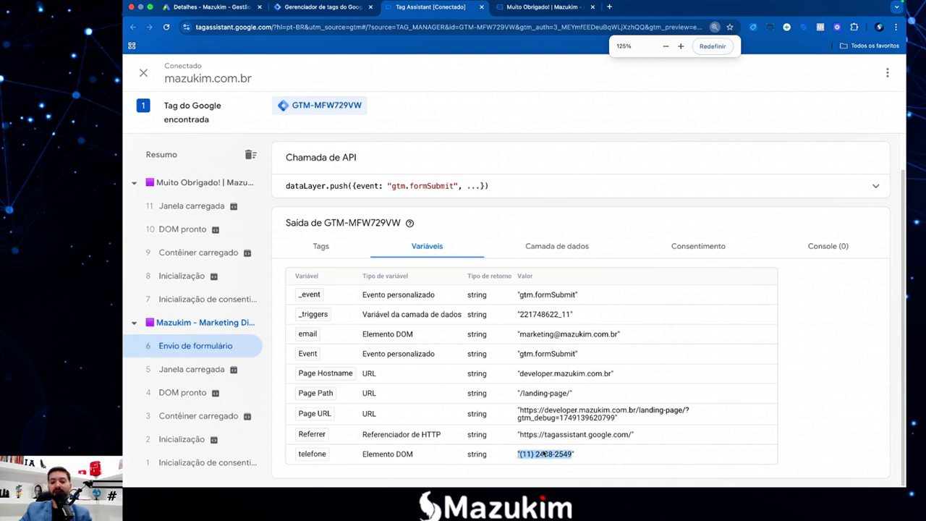
{"action": "left_click", "coordinate": [544, 455]}
{"action": "left_click_drag", "start_coordinate": [575, 455], "coordinate": [521, 457]}
{"action": "left_click", "coordinate": [522, 456]}
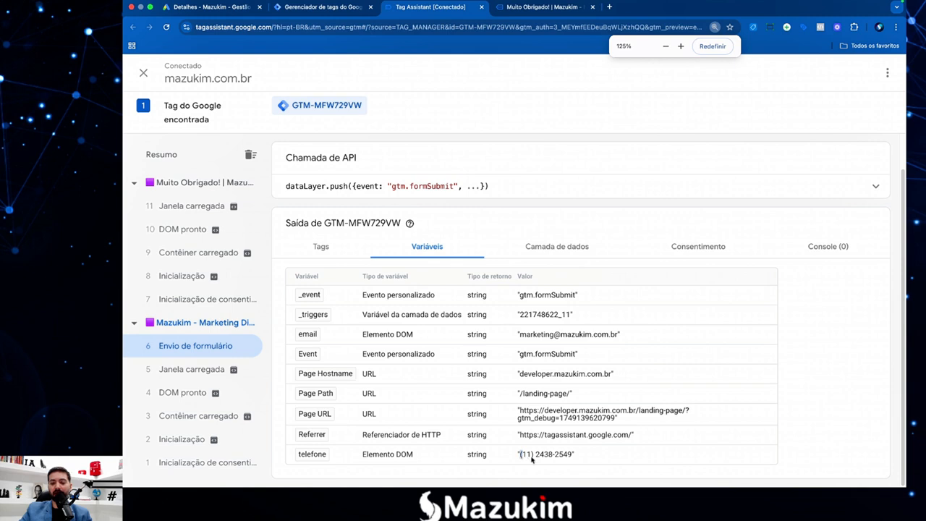
{"action": "double_click", "coordinate": [533, 455]}
{"action": "left_click", "coordinate": [537, 458]}
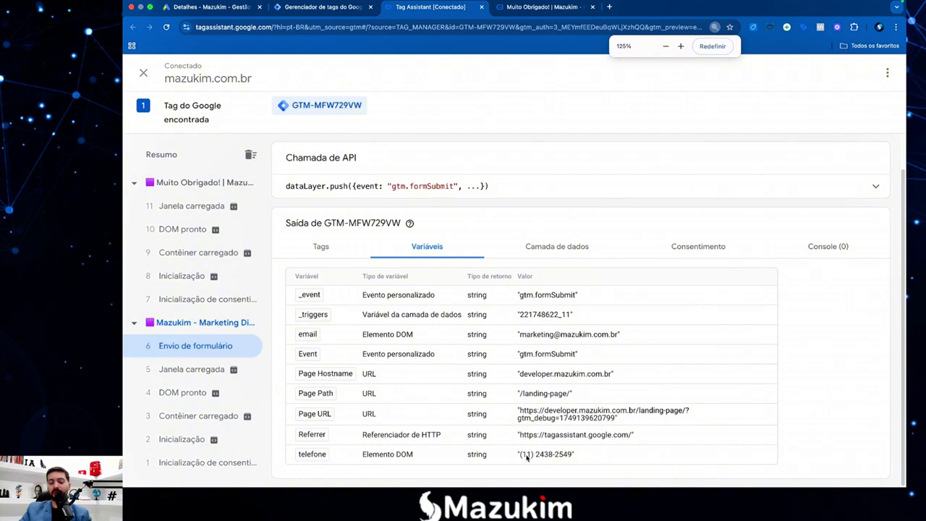
{"action": "left_click_drag", "start_coordinate": [582, 456], "coordinate": [526, 456]}
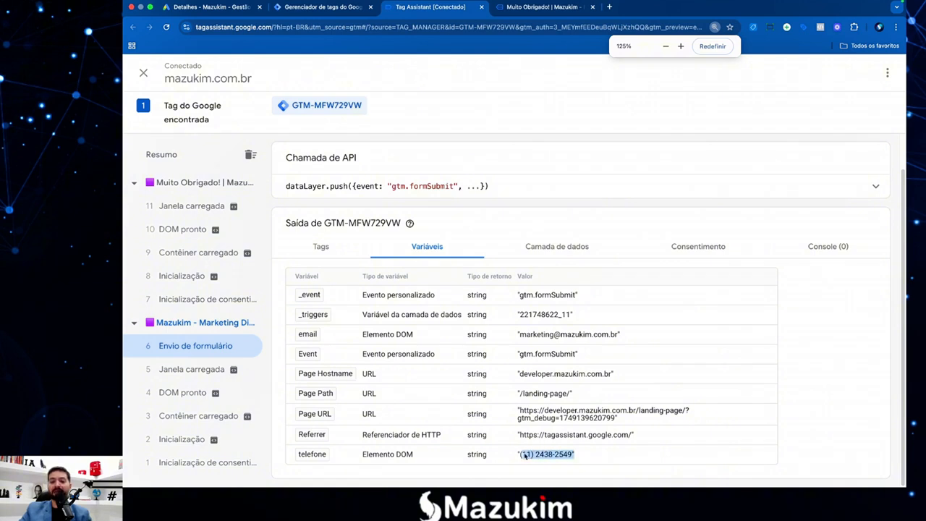
{"action": "left_click", "coordinate": [540, 457]}
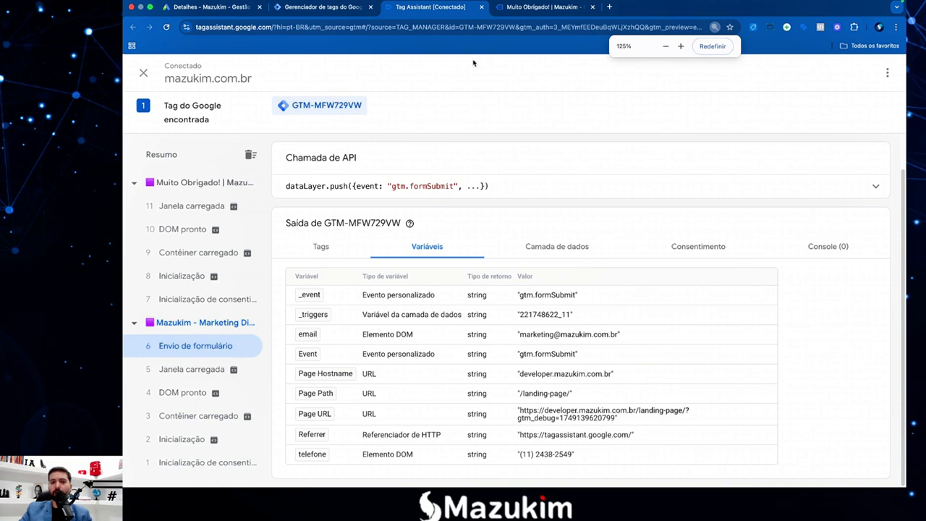
Close the Tag Assistant and thank-you pages and return to the TextEdit notes.
{"action": "left_click", "coordinate": [481, 7]}
{"action": "left_click", "coordinate": [535, 187]}
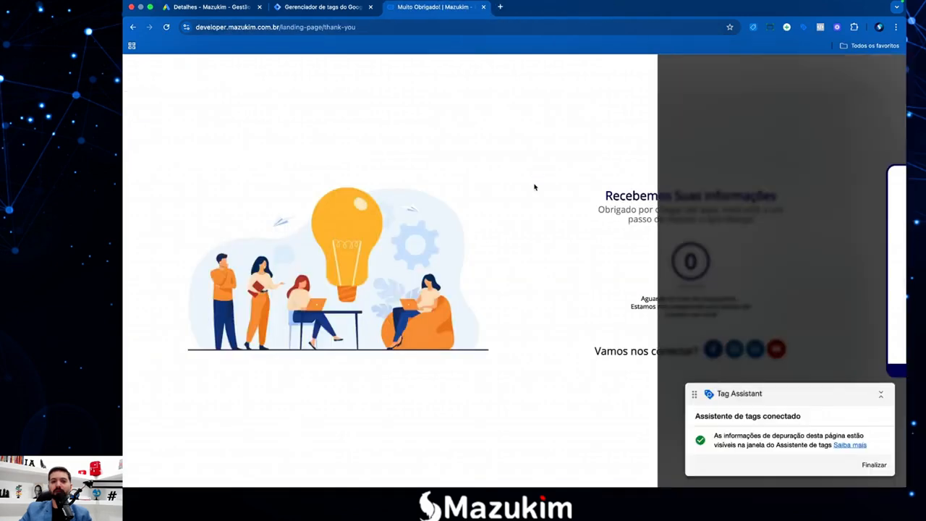
{"action": "left_click", "coordinate": [482, 6]}
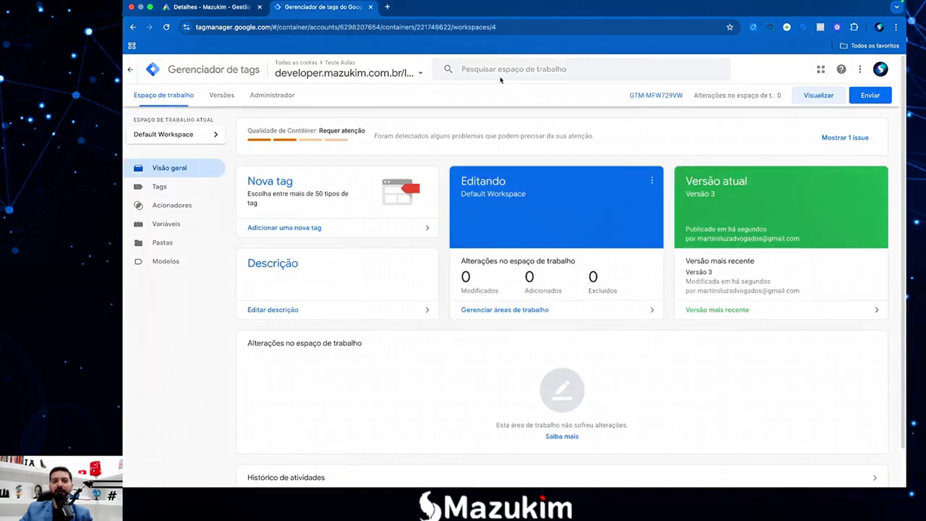
{"action": "key", "text": "F4"}
{"action": "left_click", "coordinate": [792, 455]}
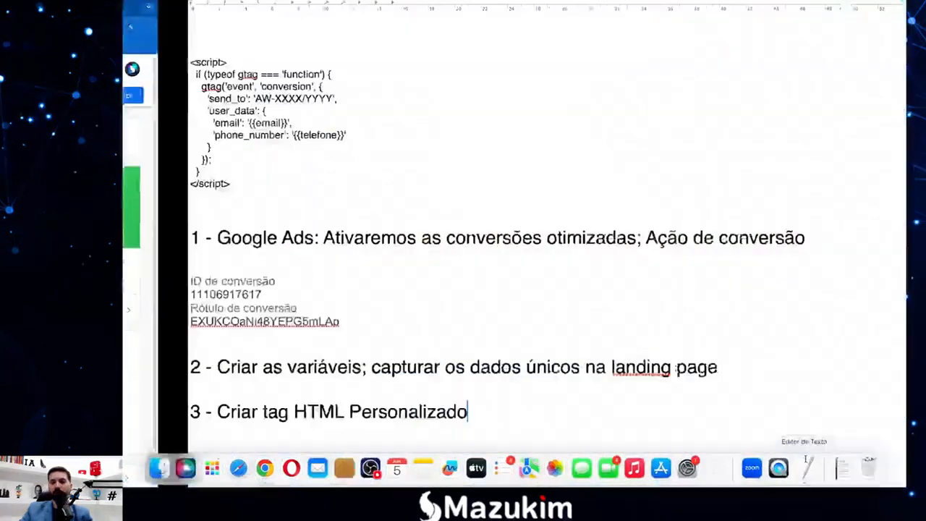
Append '; formatar corretamente os dados' to the end of step 2 in the notes.
{"action": "left_click", "coordinate": [391, 335]}
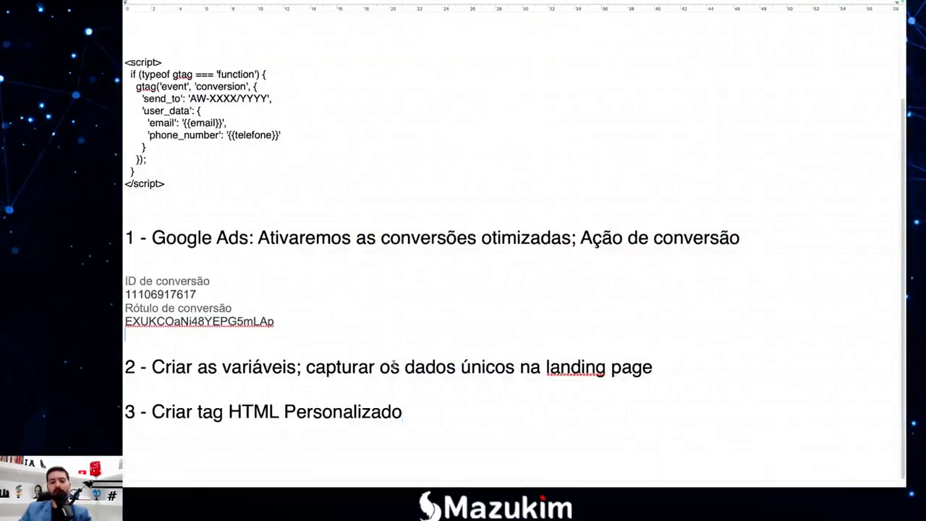
{"action": "left_click", "coordinate": [414, 407]}
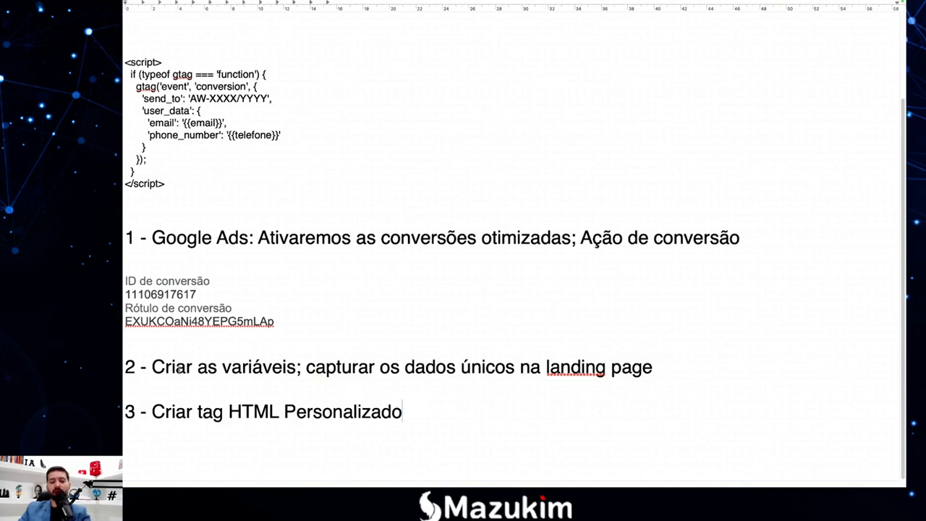
{"action": "left_click", "coordinate": [175, 367]}
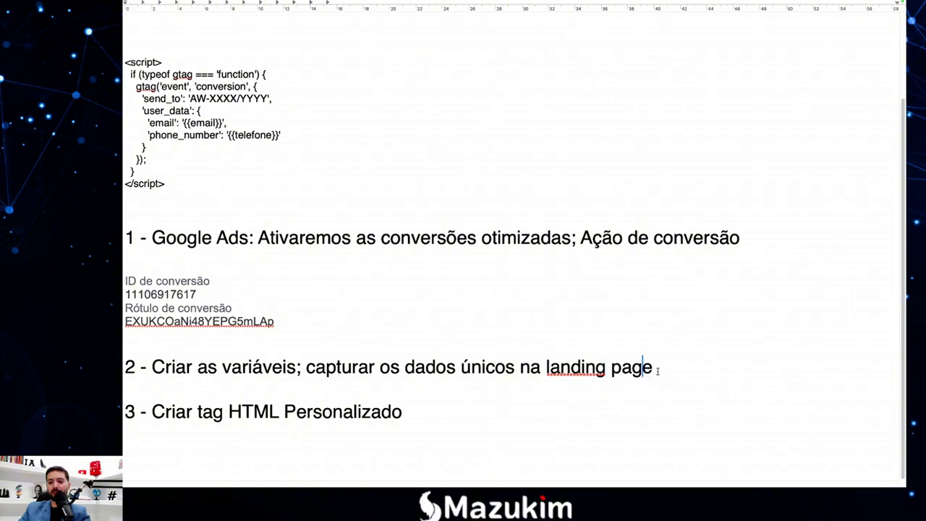
{"action": "type", "text": ";"}
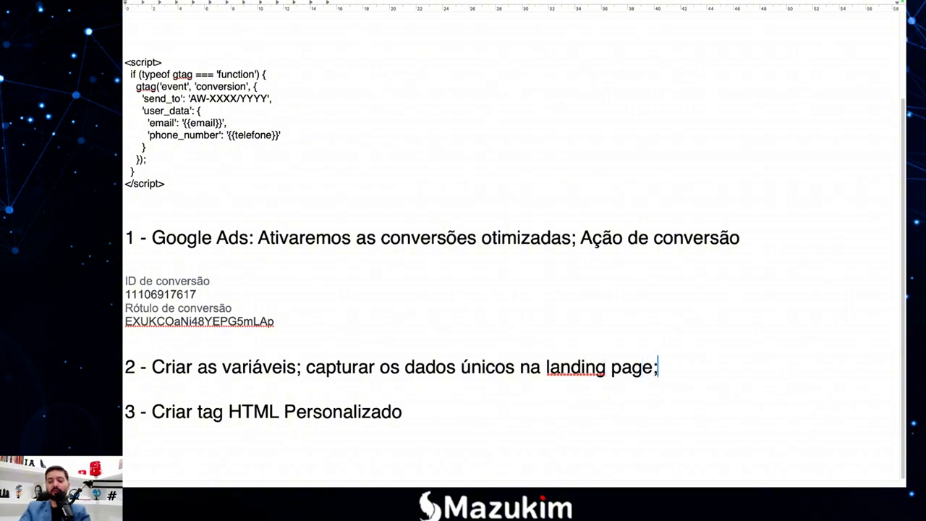
{"action": "type", "text": " forma"}
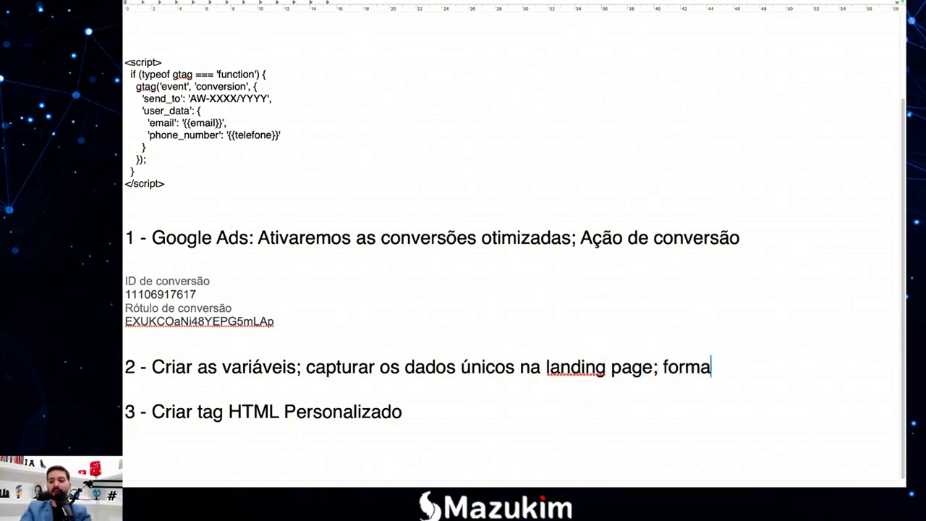
{"action": "type", "text": "tar "}
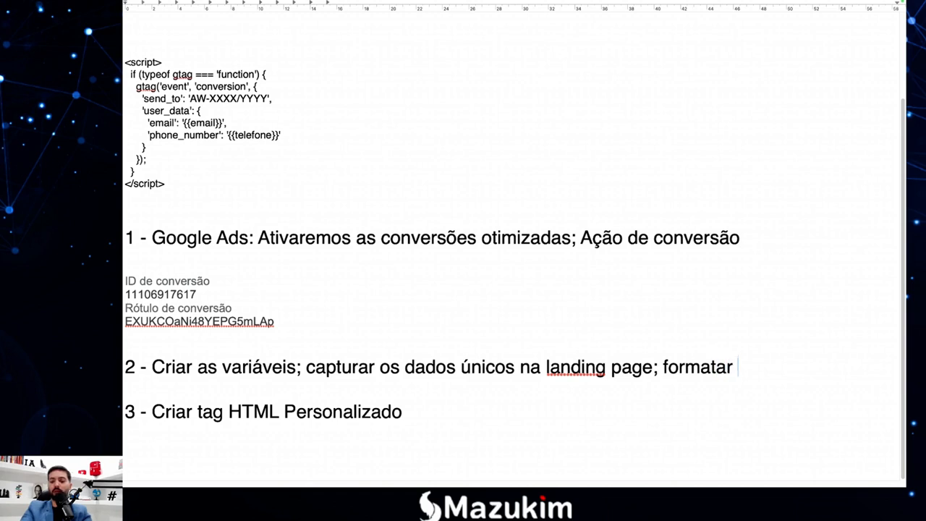
{"action": "type", "text": "corretamente os dados"}
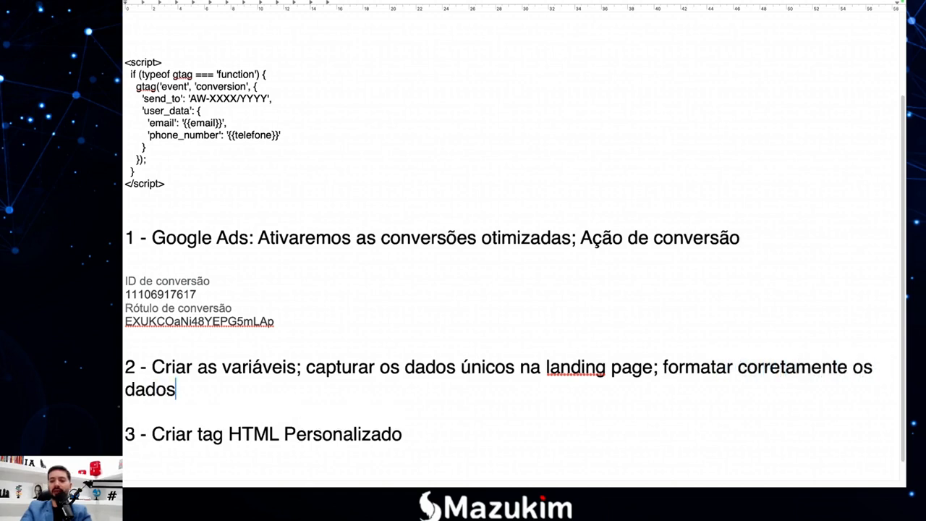
{"action": "scroll", "coordinate": [510, 395], "scroll_direction": "down", "scroll_amount": 1}
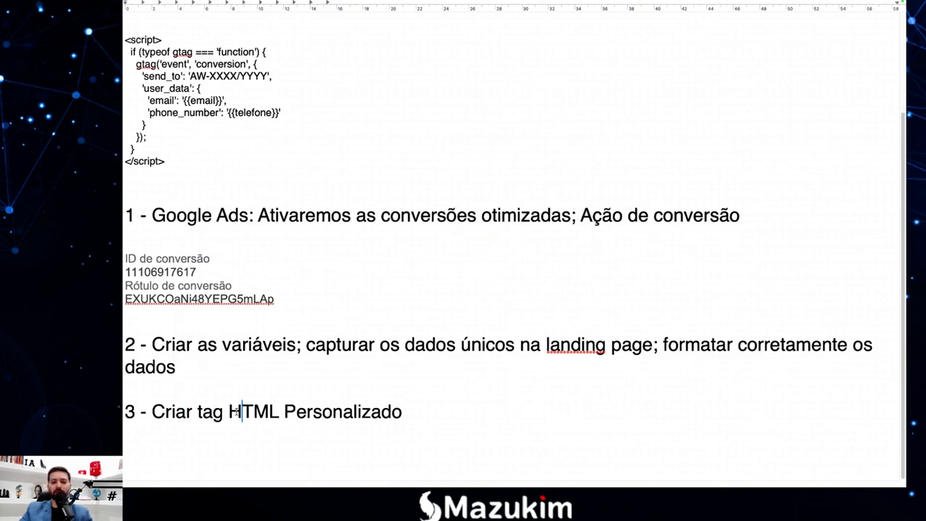
{"action": "left_click", "coordinate": [308, 411]}
Select the whole TrataTel function and enlarge its text.
{"action": "left_click", "coordinate": [409, 411]}
{"action": "scroll", "coordinate": [289, 313], "scroll_direction": "up", "scroll_amount": 5}
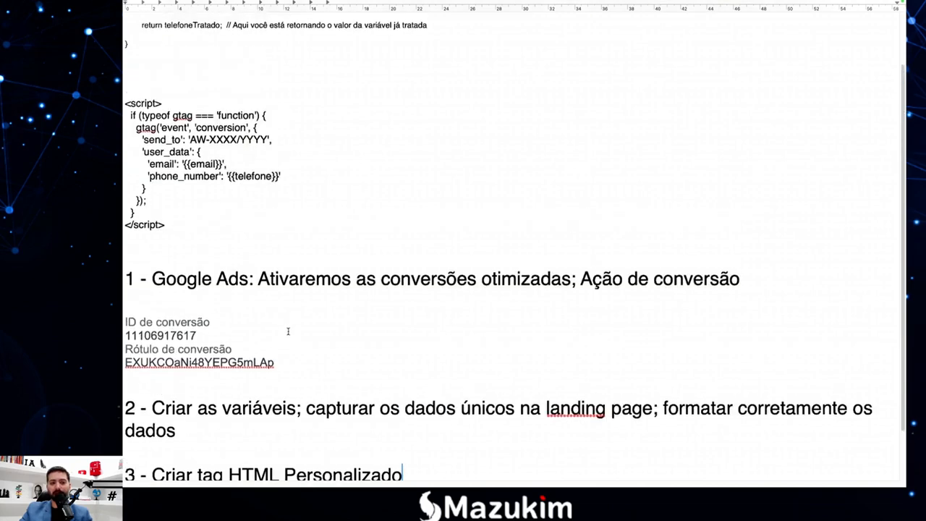
{"action": "scroll", "coordinate": [288, 330], "scroll_direction": "up", "scroll_amount": 1}
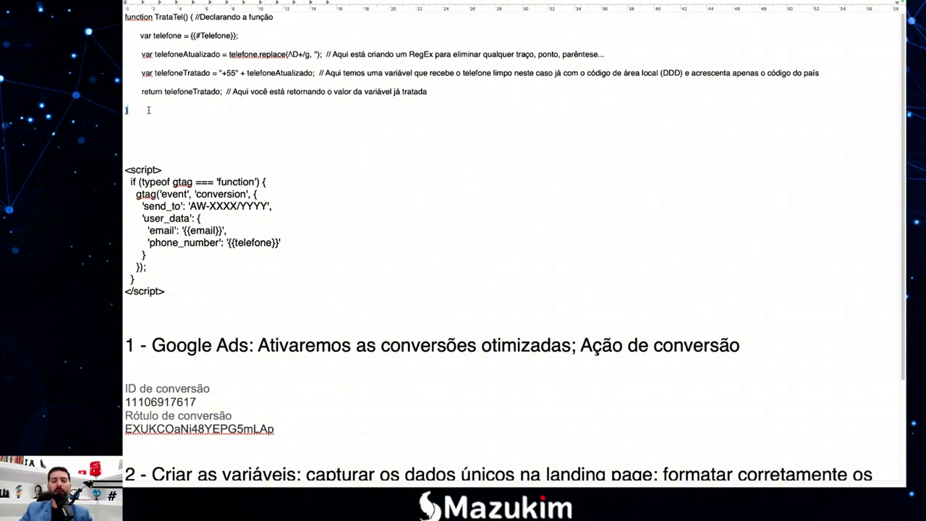
{"action": "left_click_drag", "start_coordinate": [148, 110], "coordinate": [125, 17]}
{"action": "left_click", "coordinate": [126, 22]}
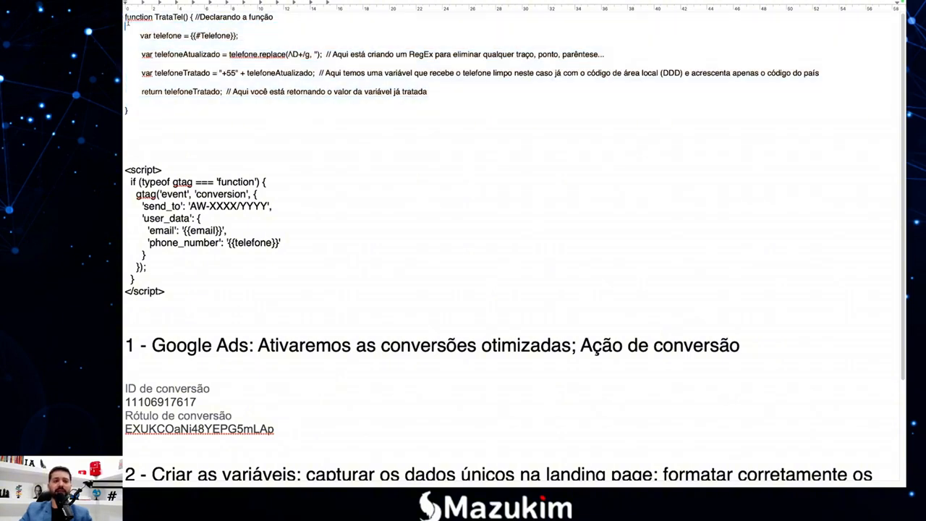
{"action": "triple_click", "coordinate": [134, 18]}
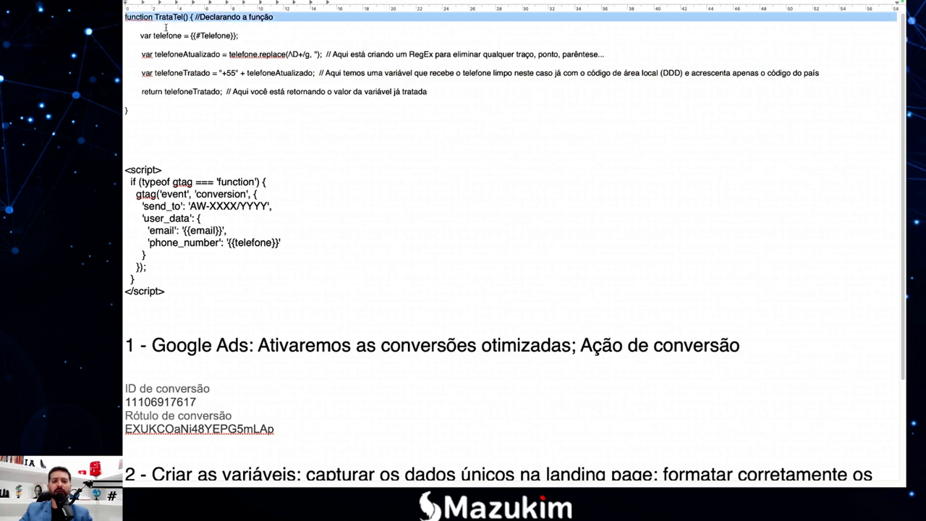
{"action": "left_click_drag", "start_coordinate": [166, 27], "coordinate": [124, 21]}
{"action": "left_click", "coordinate": [173, 110]}
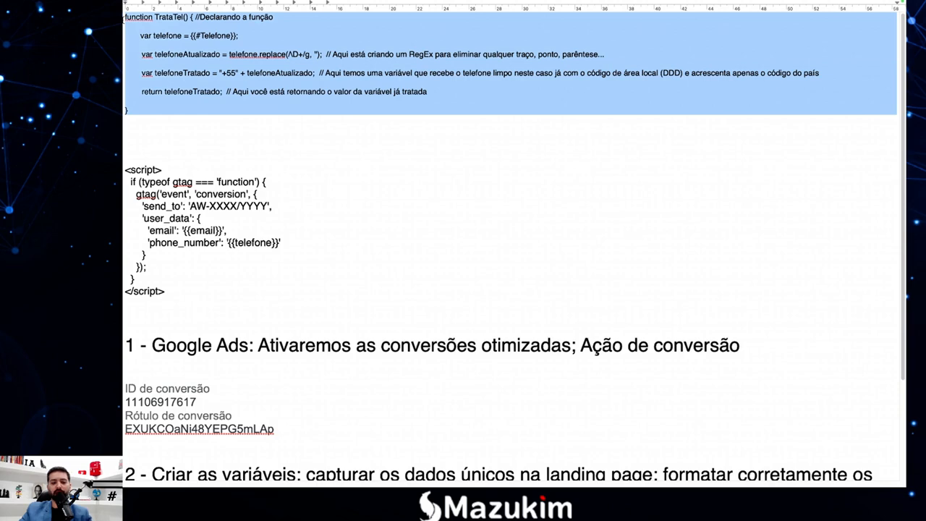
{"action": "key", "text": "super+plus"}
{"action": "key", "text": "super+plus"}
{"action": "key", "text": "super+plus"}
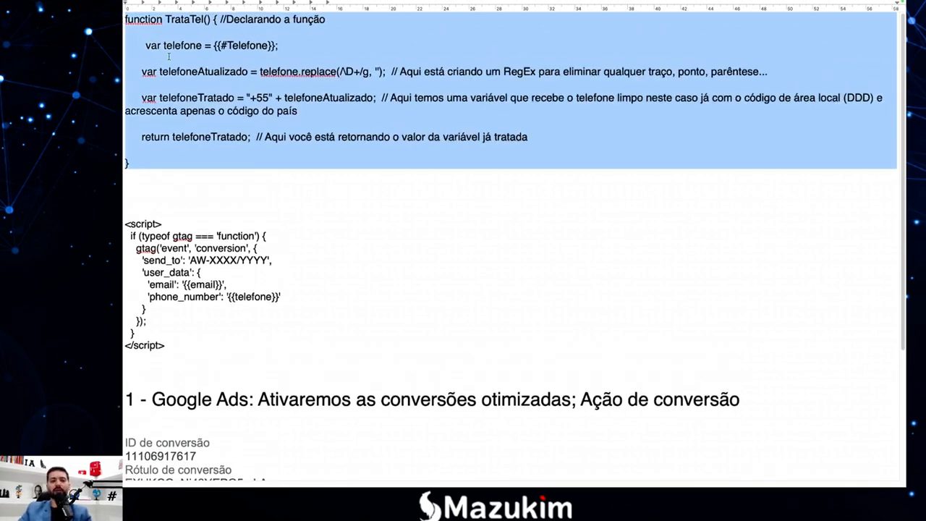
{"action": "left_click", "coordinate": [183, 94]}
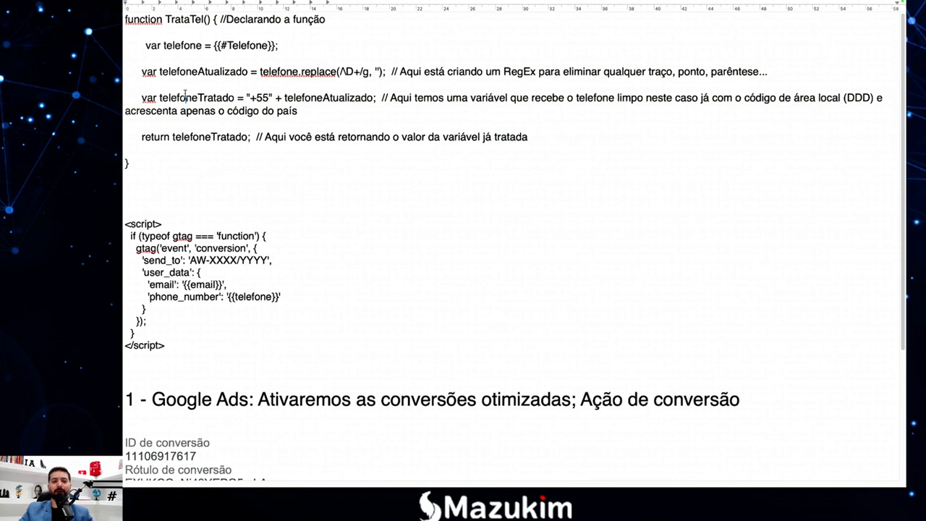
Remove the leading space before var telefone and point out its {{#Telefone}} variable.
{"action": "left_click", "coordinate": [145, 46]}
{"action": "key", "text": "BackSpace"}
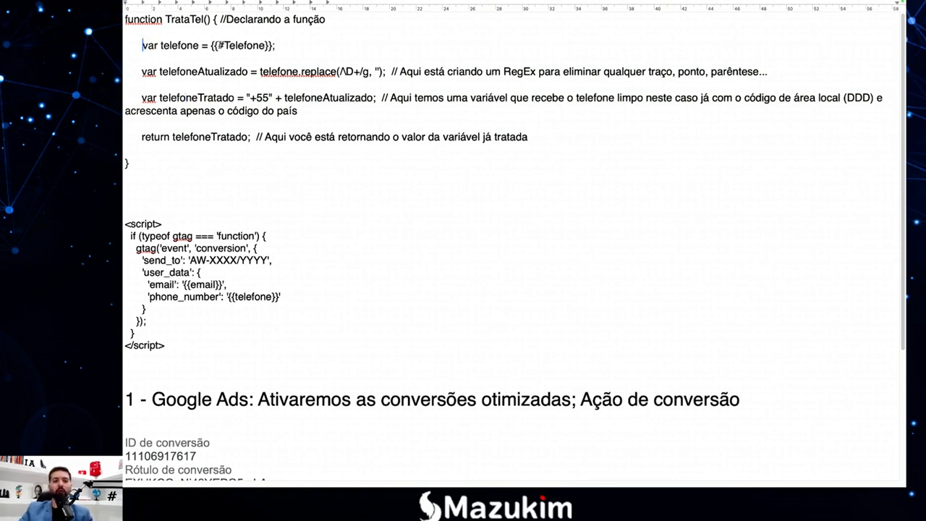
{"action": "left_click", "coordinate": [197, 46]}
{"action": "left_click_drag", "start_coordinate": [270, 46], "coordinate": [183, 46]}
{"action": "left_click", "coordinate": [159, 45]}
{"action": "left_click", "coordinate": [148, 46]}
{"action": "left_click", "coordinate": [182, 46]}
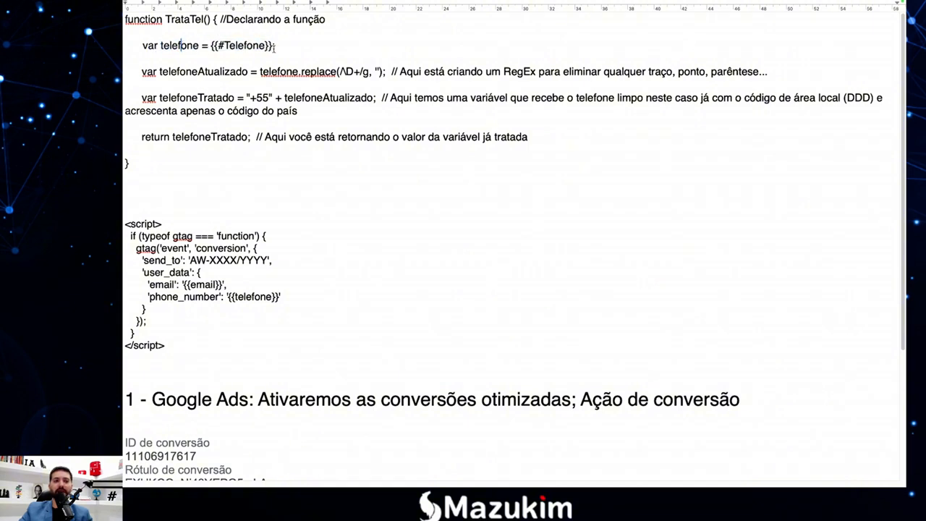
{"action": "left_click_drag", "start_coordinate": [275, 46], "coordinate": [210, 46]}
{"action": "left_click", "coordinate": [211, 45]}
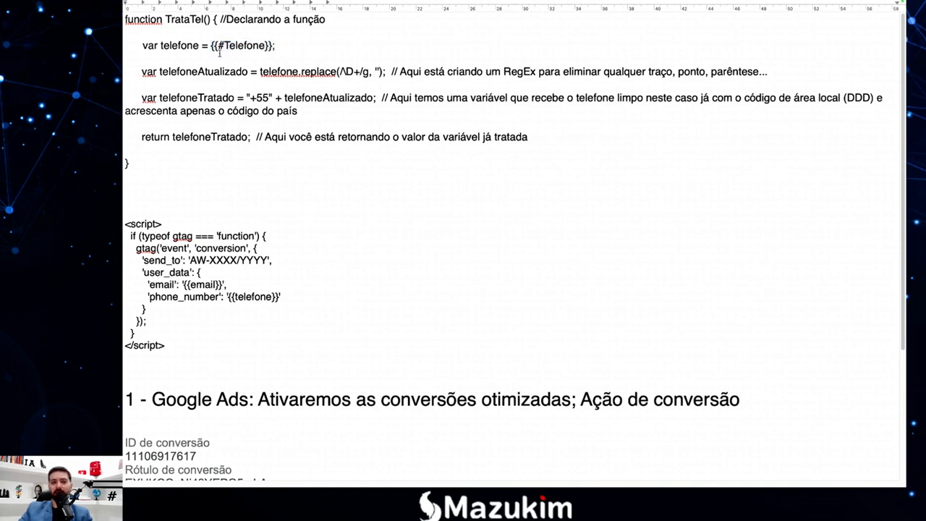
{"action": "left_click_drag", "start_coordinate": [275, 46], "coordinate": [211, 45]}
{"action": "left_click", "coordinate": [214, 92]}
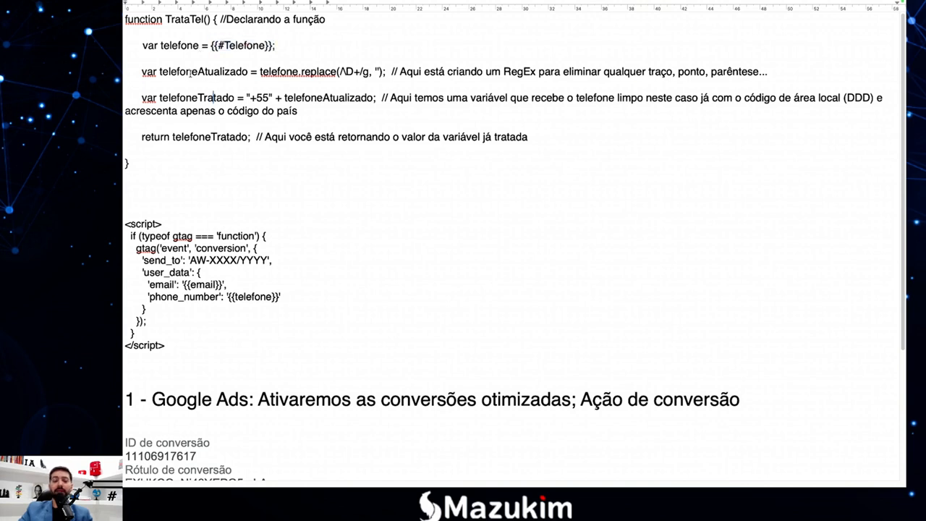
Capitalise the T in the {{#Telefone}} reference while reviewing the telefoneAtualizado line.
{"action": "left_click", "coordinate": [157, 71]}
{"action": "left_click_drag", "start_coordinate": [160, 71], "coordinate": [205, 72]}
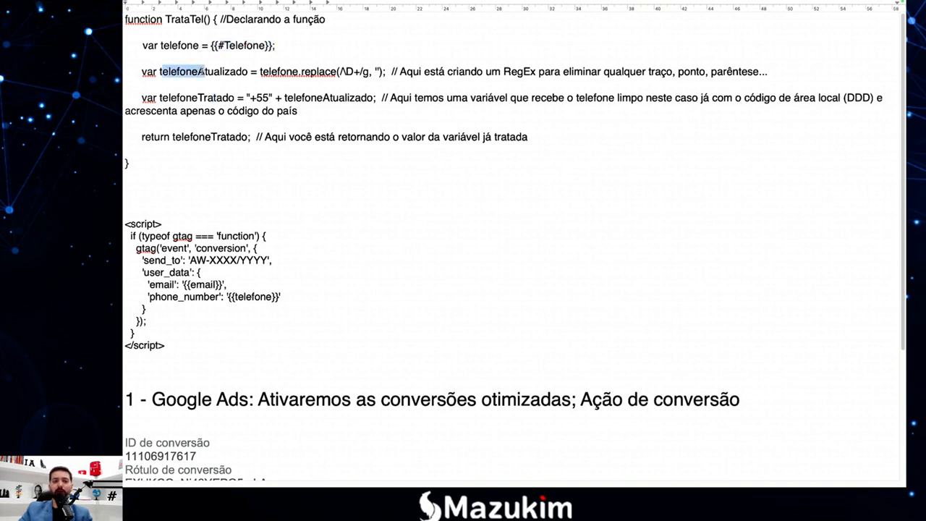
{"action": "left_click", "coordinate": [208, 72]}
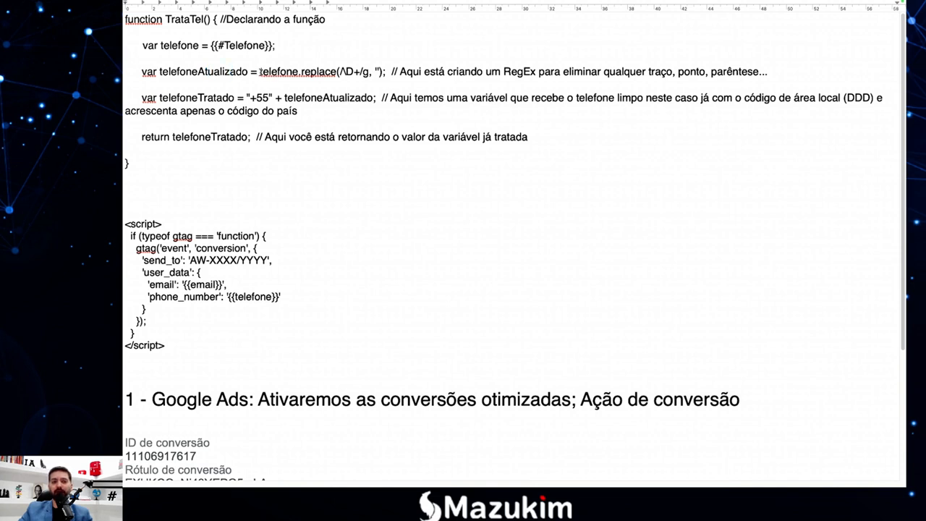
{"action": "left_click_drag", "start_coordinate": [260, 71], "coordinate": [299, 72]}
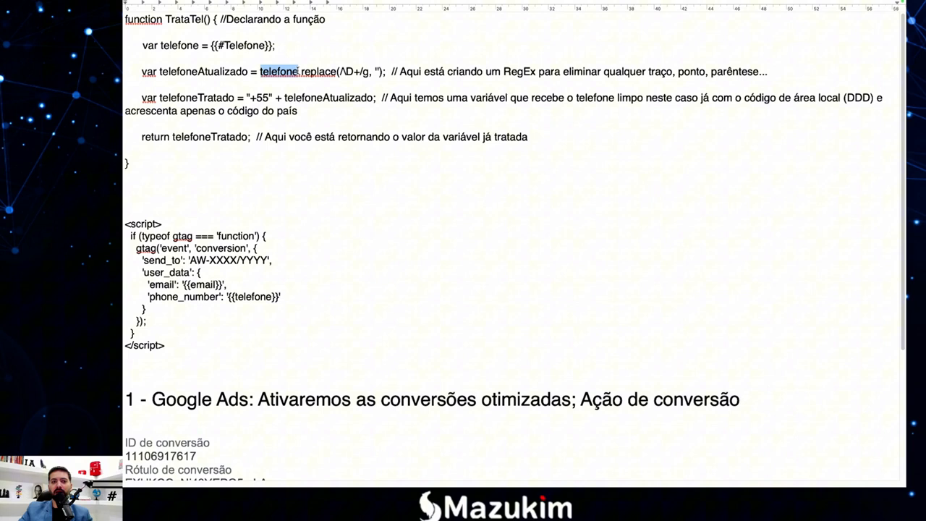
{"action": "left_click_drag", "start_coordinate": [160, 46], "coordinate": [194, 45]}
{"action": "left_click", "coordinate": [214, 46]}
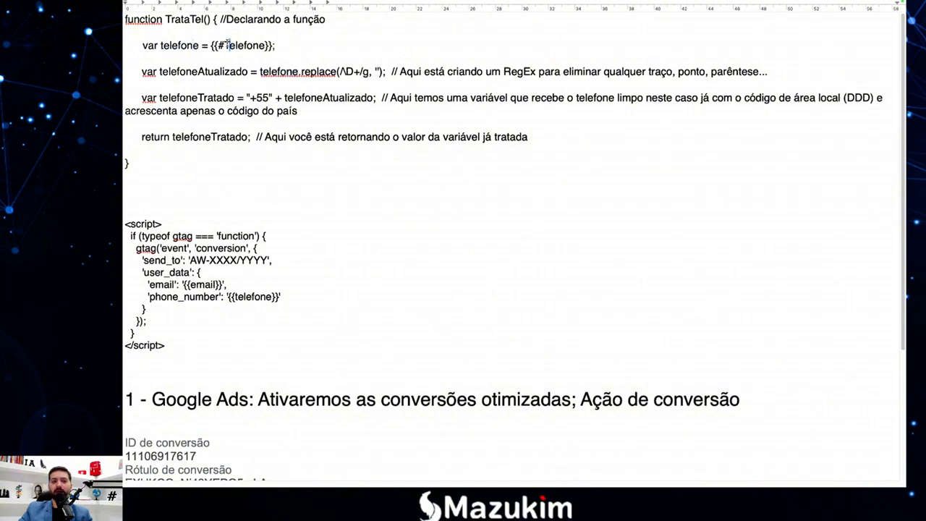
{"action": "key", "text": "Delete"}
{"action": "type", "text": "T"}
Add 'Exemplo:' at the end of the var telefone = {{#Telefone}}; line.
{"action": "left_click_drag", "start_coordinate": [355, 72], "coordinate": [337, 72]}
{"action": "left_click", "coordinate": [360, 71]}
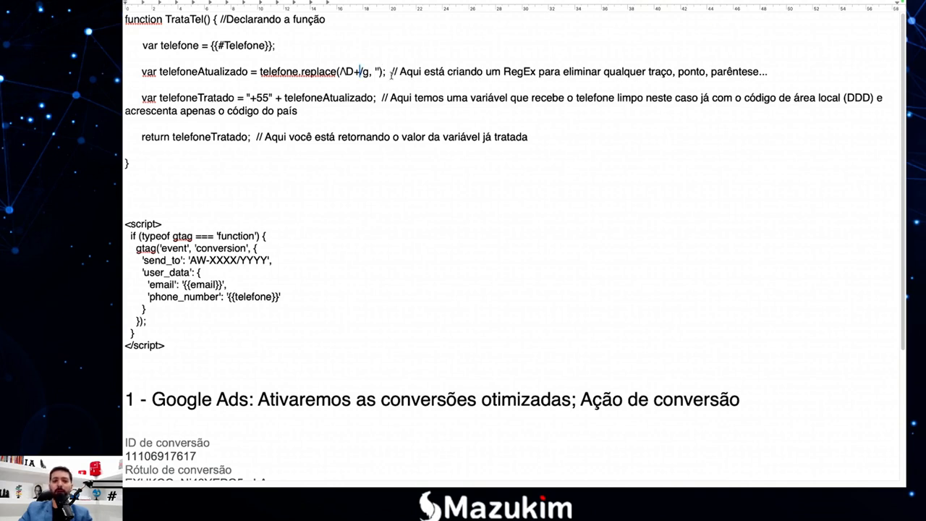
{"action": "left_click_drag", "start_coordinate": [298, 71], "coordinate": [271, 71]}
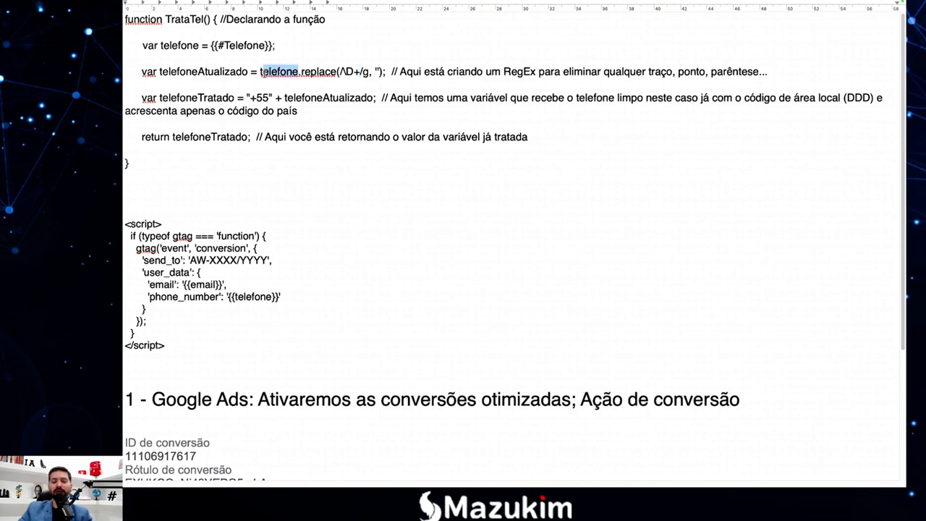
{"action": "left_click", "coordinate": [287, 79]}
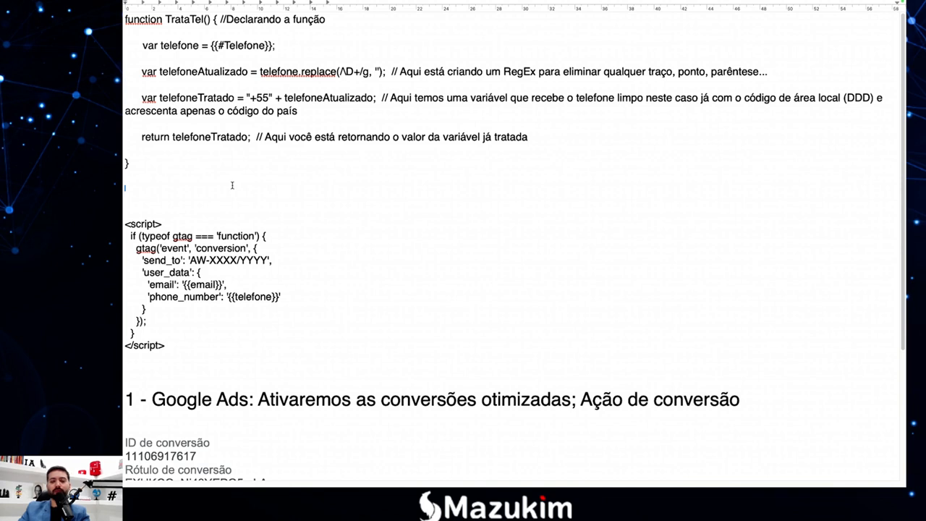
{"action": "key", "text": "Return"}
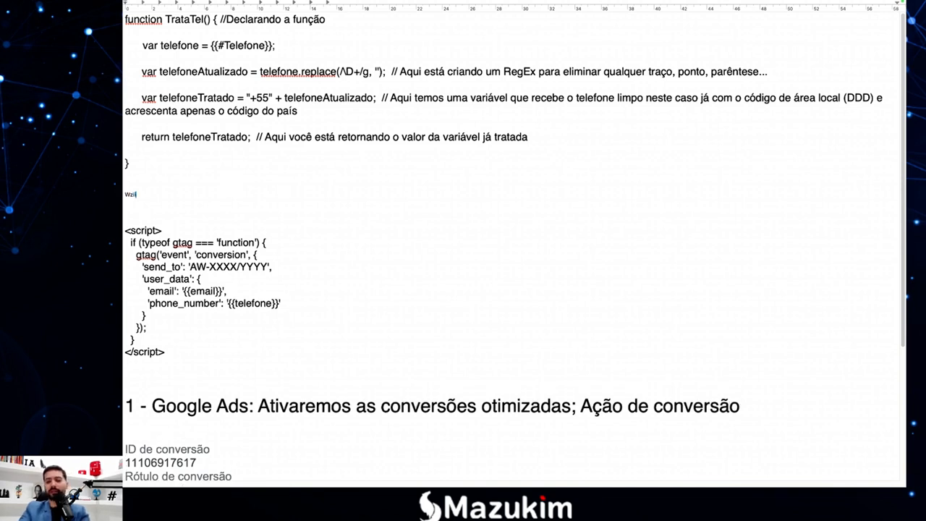
{"action": "type", "text": "Ex"}
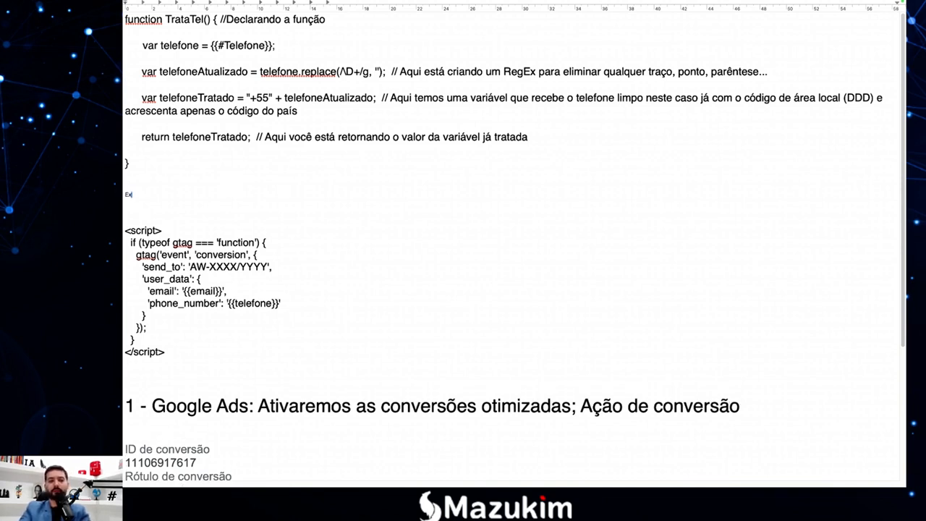
{"action": "type", "text": "emplo:"}
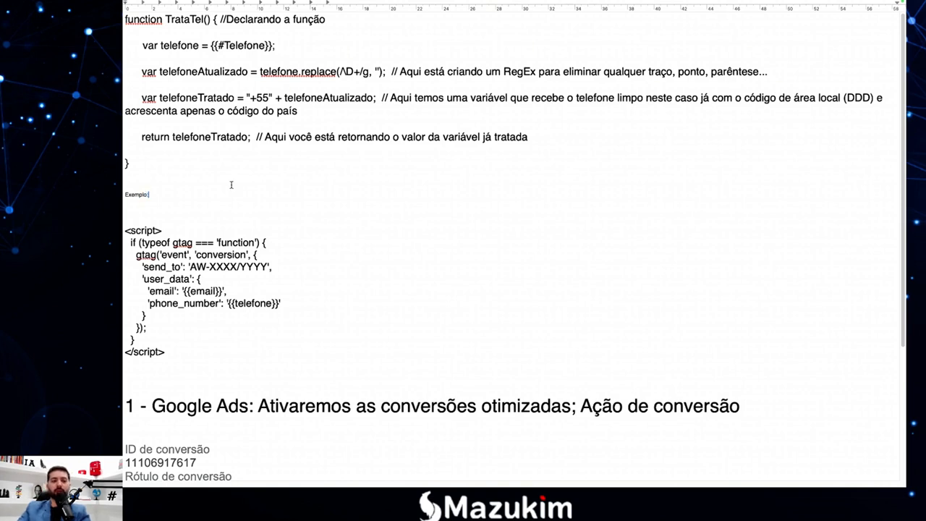
{"action": "left_click_drag", "start_coordinate": [149, 196], "coordinate": [123, 194]}
{"action": "key", "text": "super+c"}
{"action": "key", "text": "BackSpace"}
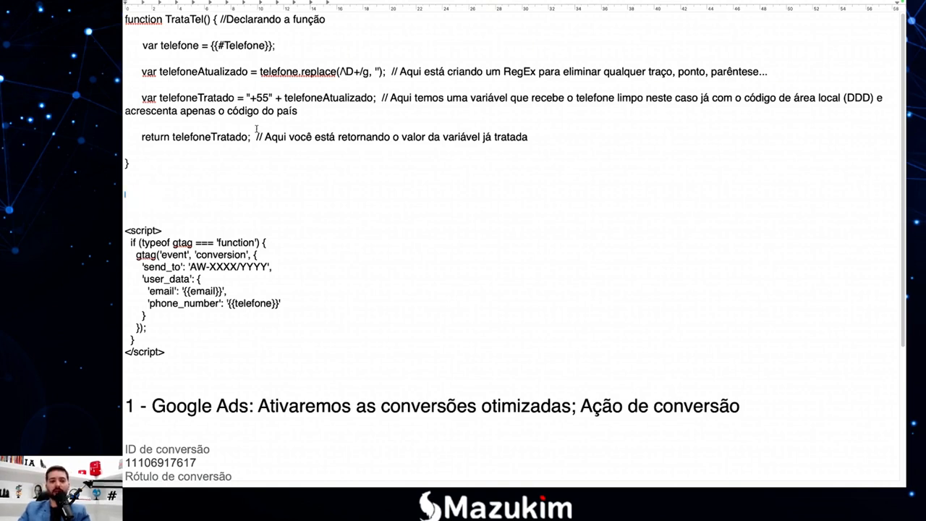
{"action": "left_click", "coordinate": [298, 47]}
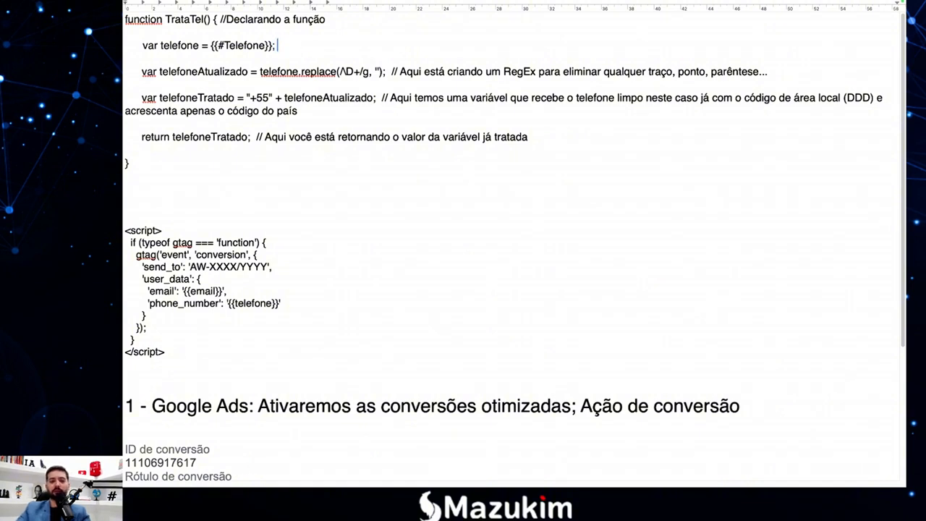
{"action": "key", "text": "super+v"}
{"action": "left_click_drag", "start_coordinate": [302, 46], "coordinate": [279, 46]}
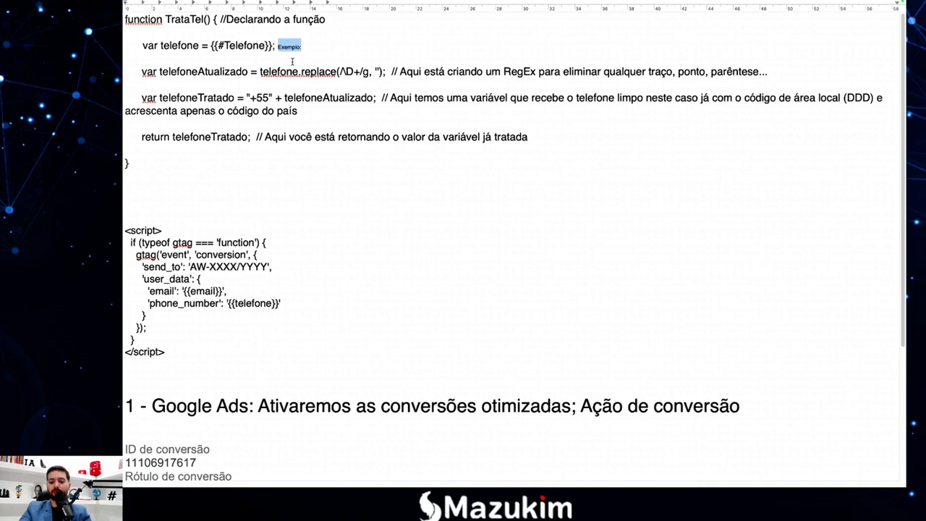
{"action": "key", "text": "super+plus"}
{"action": "key", "text": "super+plus"}
{"action": "key", "text": "super+plus"}
{"action": "key", "text": "super+plus"}
{"action": "key", "text": "super+plus"}
{"action": "key", "text": "super+plus"}
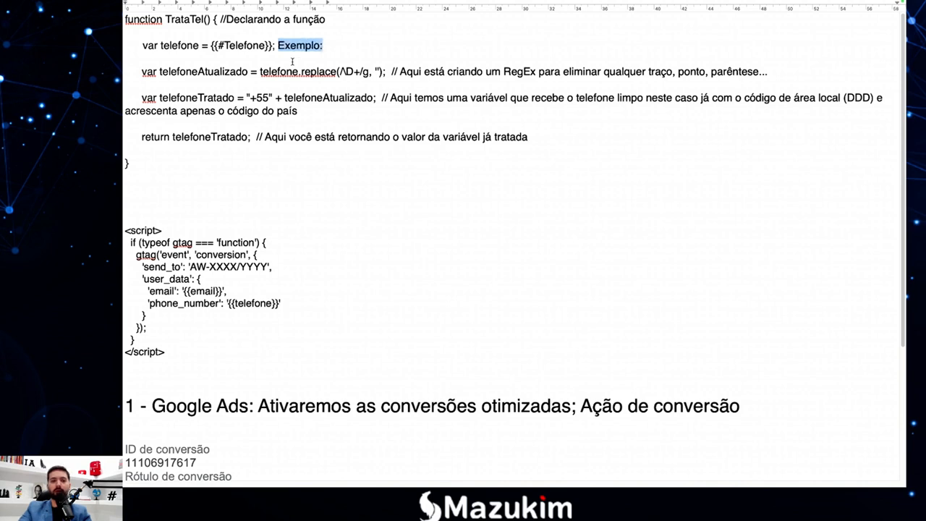
{"action": "left_click", "coordinate": [330, 46]}
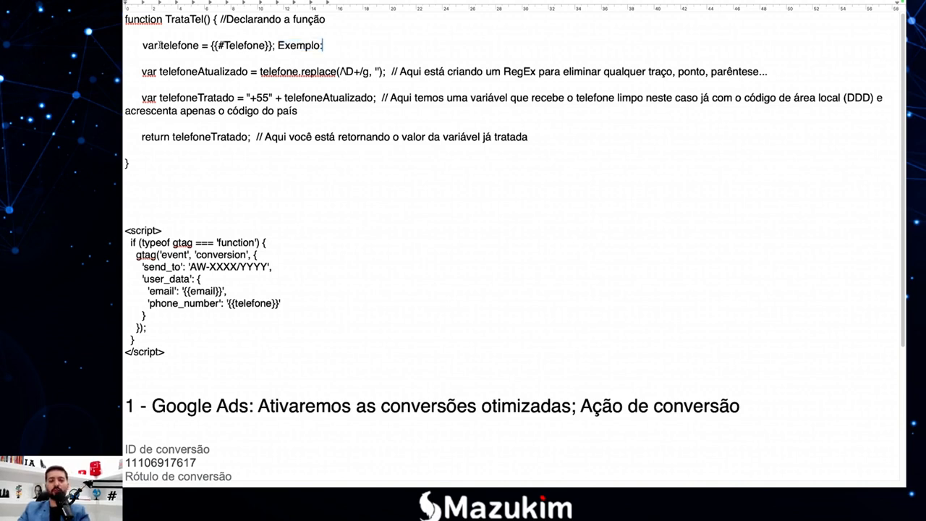
{"action": "type", "text": "11"}
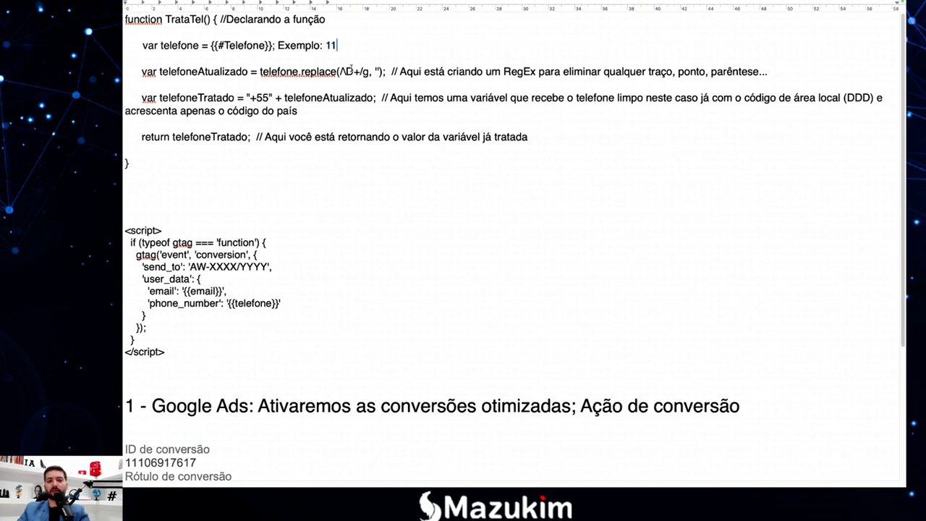
{"action": "key", "text": "BackSpace"}
{"action": "key", "text": "BackSpace"}
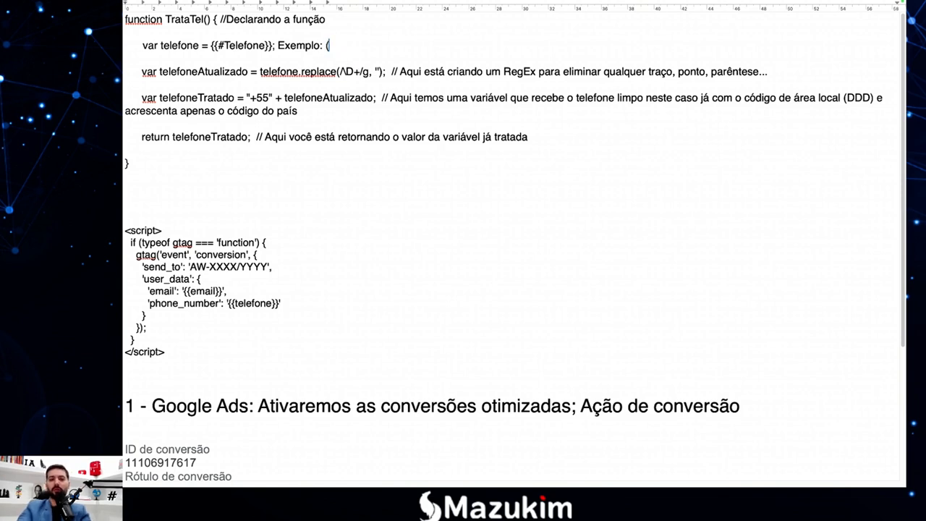
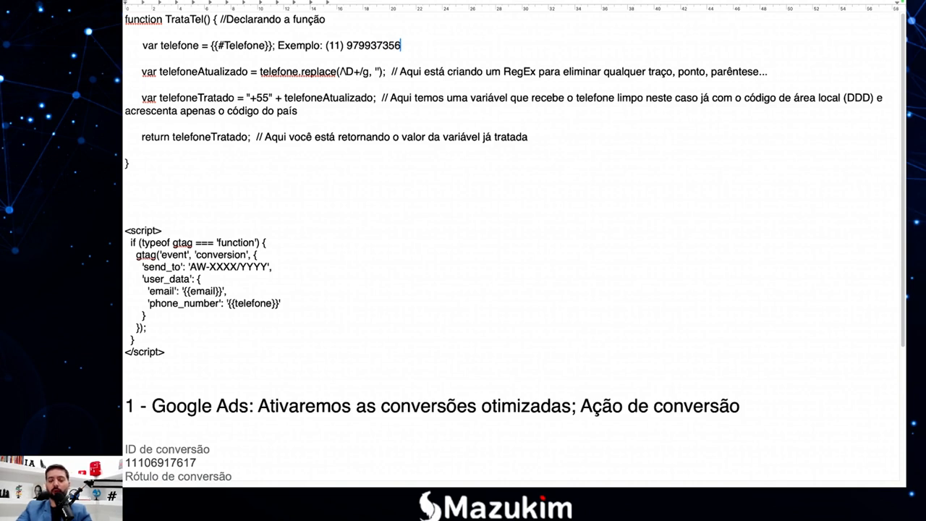
{"action": "key", "text": "Left"}
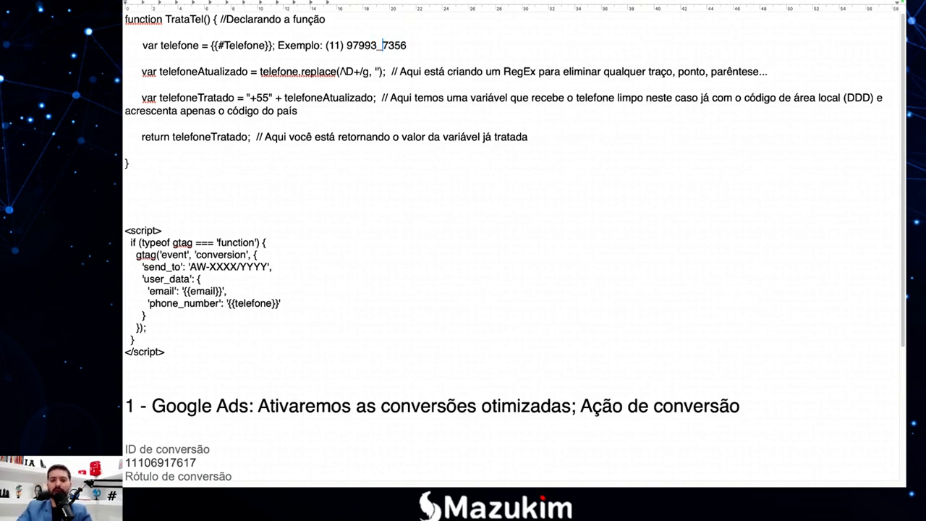
{"action": "key", "text": "BackSpace"}
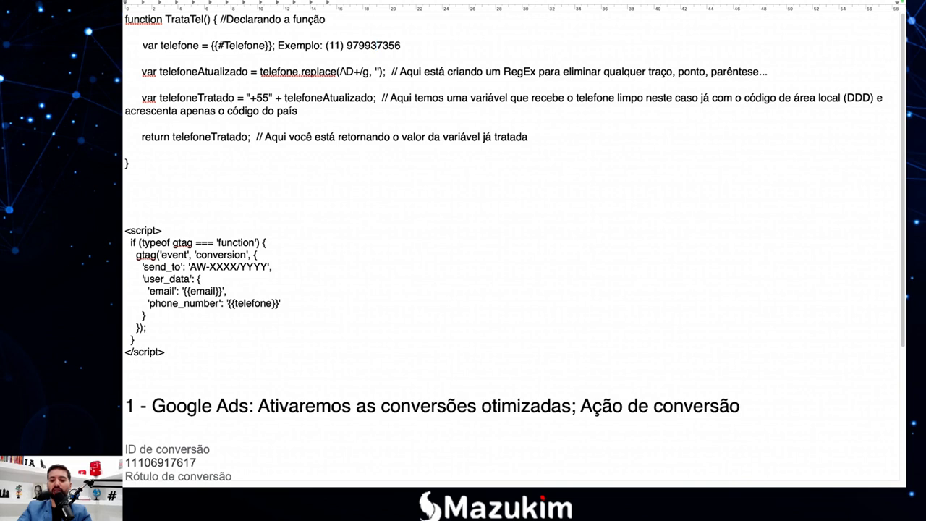
{"action": "type", "text": "-"}
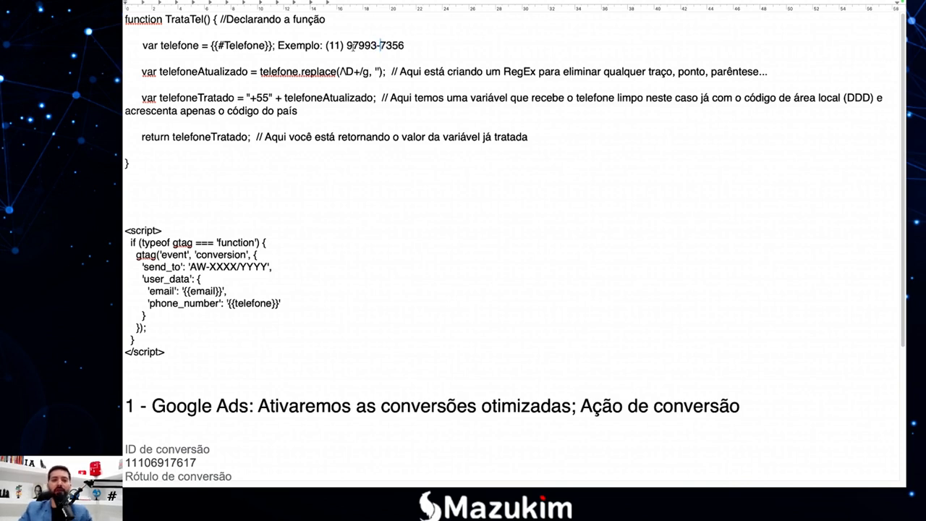
{"action": "key", "text": "Left"}
{"action": "key", "text": "Left"}
{"action": "key", "text": "Left"}
{"action": "key", "text": "Left"}
{"action": "key", "text": "Left"}
{"action": "key", "text": "Left"}
{"action": "key", "text": "Left"}
{"action": "key", "text": "Left"}
{"action": "key", "text": "Left"}
{"action": "key", "text": "Right"}
{"action": "key", "text": "Right"}
{"action": "key", "text": "Right"}
{"action": "key", "text": "Right"}
{"action": "key", "text": "Right"}
{"action": "key", "text": "Right"}
{"action": "key", "text": "Right"}
{"action": "key", "text": "Right"}
{"action": "key", "text": "Right"}
{"action": "key", "text": "Right"}
{"action": "key", "text": "Right"}
{"action": "key", "text": "Right"}
{"action": "key", "text": "Right"}
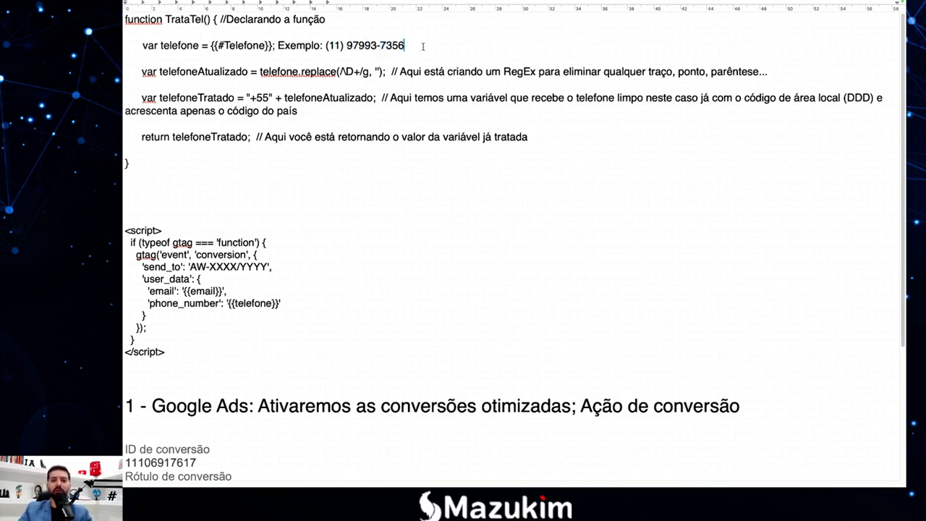
{"action": "left_click_drag", "start_coordinate": [413, 45], "coordinate": [327, 45]}
{"action": "left_click", "coordinate": [297, 45]}
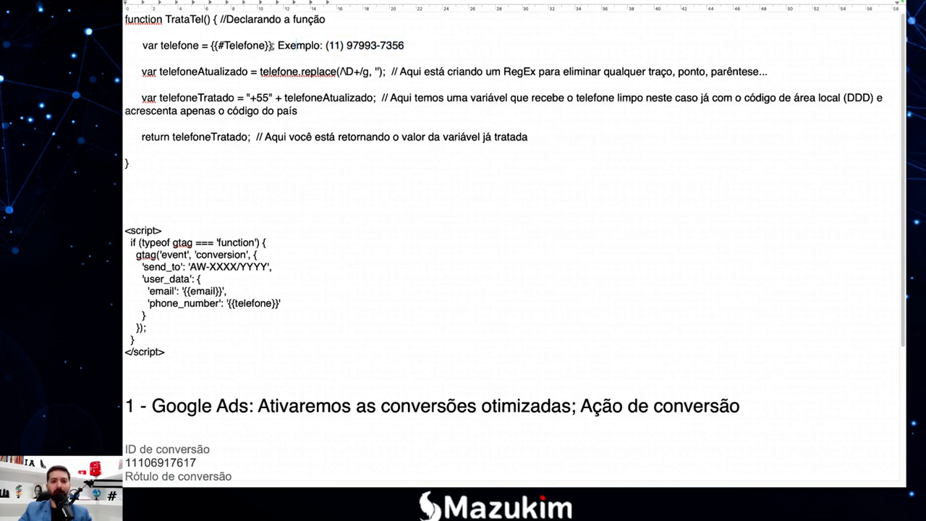
{"action": "left_click_drag", "start_coordinate": [202, 45], "coordinate": [172, 47]}
{"action": "left_click", "coordinate": [172, 46]}
{"action": "left_click_drag", "start_coordinate": [405, 45], "coordinate": [324, 45]}
{"action": "left_click", "coordinate": [326, 46]}
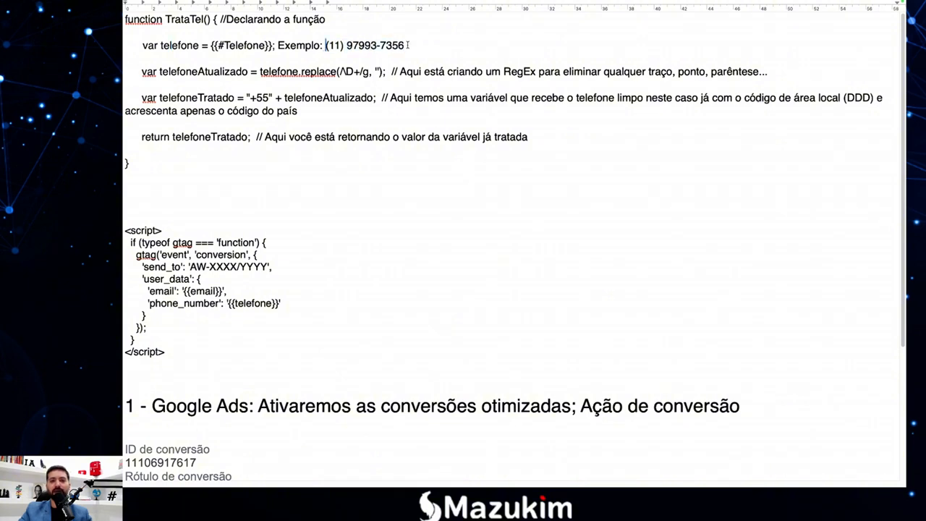
{"action": "left_click_drag", "start_coordinate": [407, 45], "coordinate": [279, 45]}
{"action": "key", "text": "ctrl+c"}
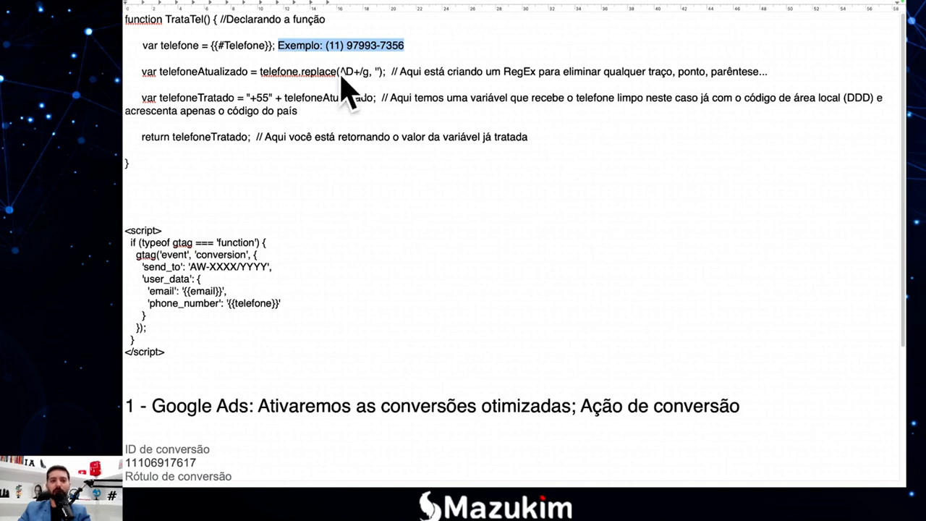
Paste the phone example on a new, aligned line below the replace() line.
{"action": "left_click", "coordinate": [767, 72]}
{"action": "key", "text": "Return"}
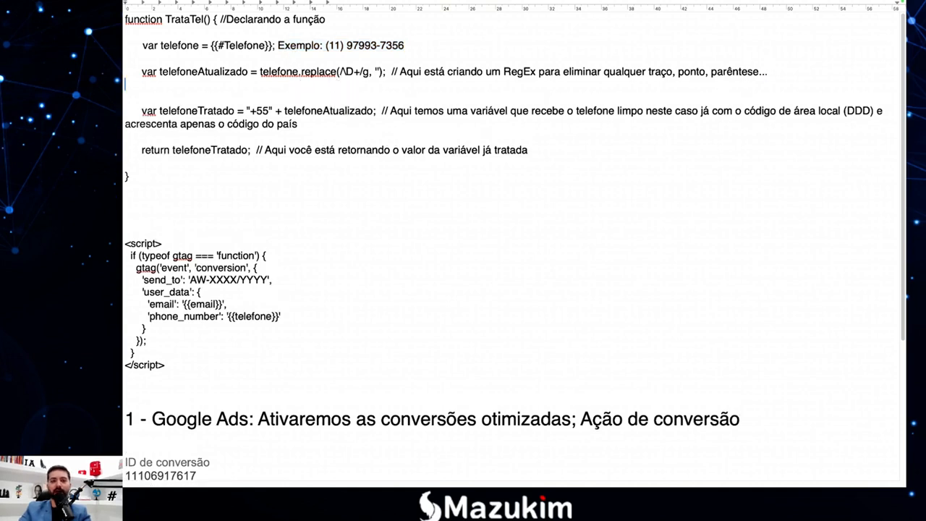
{"action": "key", "text": "ctrl+v"}
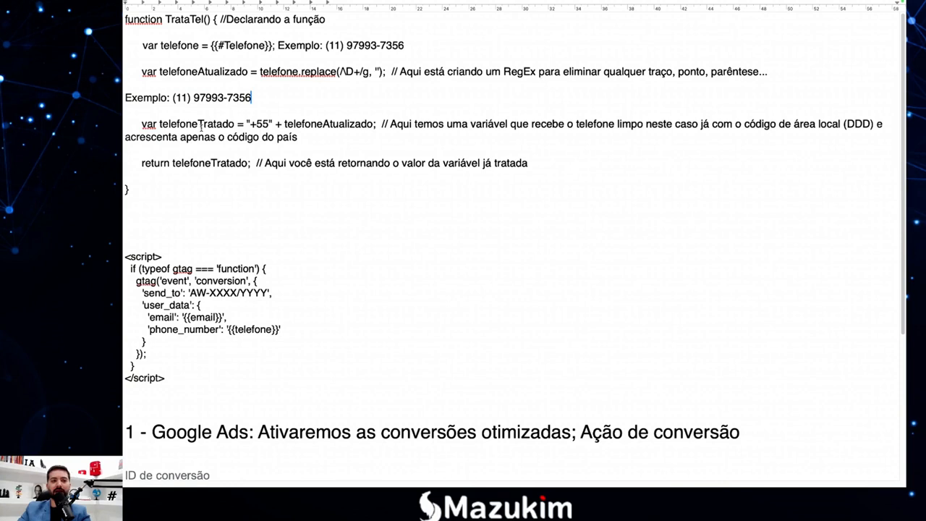
{"action": "left_click", "coordinate": [125, 97]}
{"action": "key", "text": "Tab"}
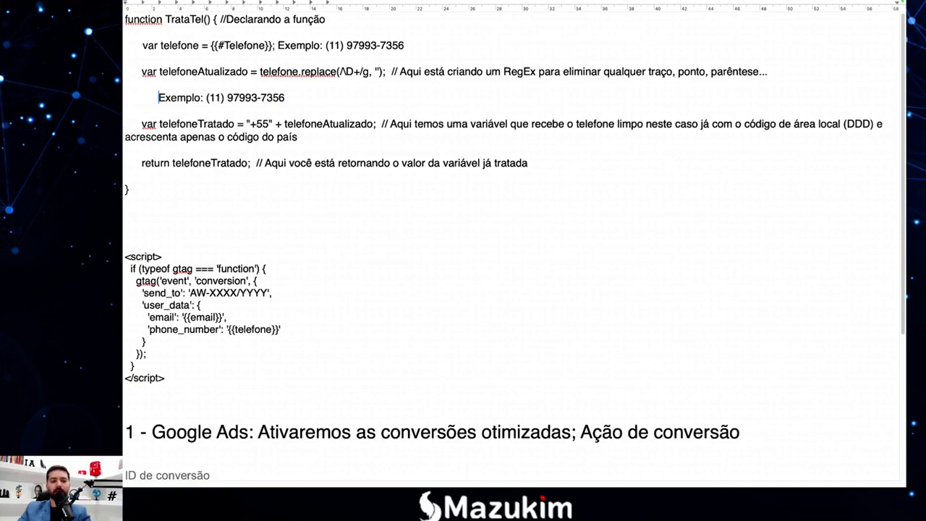
{"action": "key", "text": "BackSpace"}
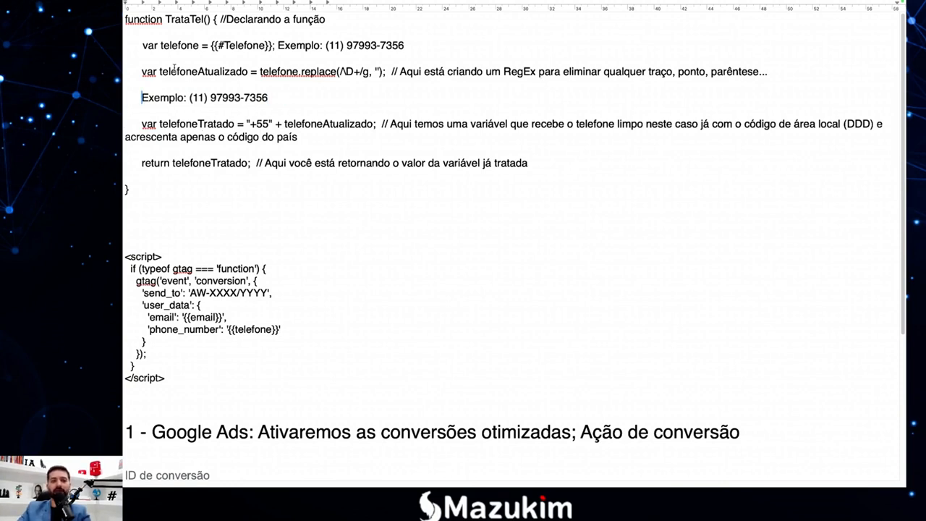
{"action": "left_click_drag", "start_coordinate": [159, 71], "coordinate": [224, 71]}
{"action": "left_click", "coordinate": [223, 70]}
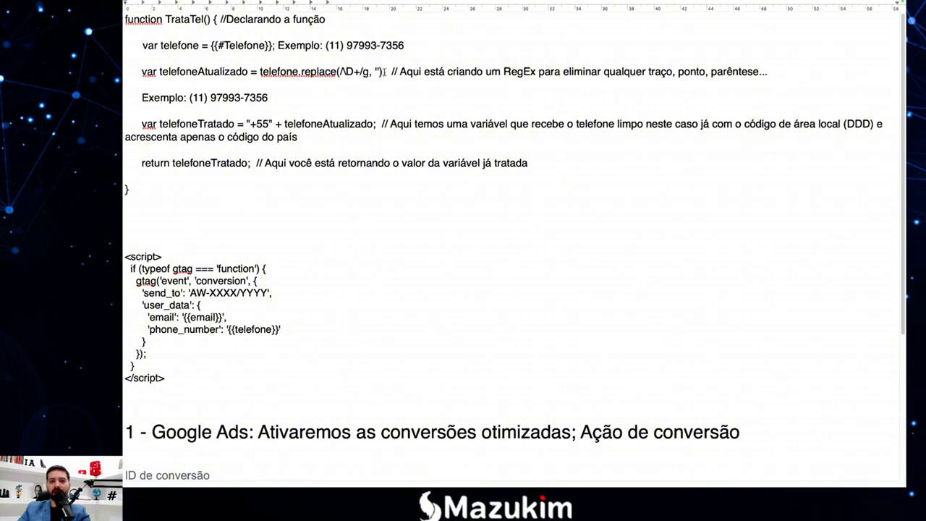
{"action": "left_click_drag", "start_coordinate": [386, 72], "coordinate": [339, 72]}
{"action": "left_click", "coordinate": [210, 98]}
{"action": "key", "text": "BackSpace"}
{"action": "key", "text": "BackSpace"}
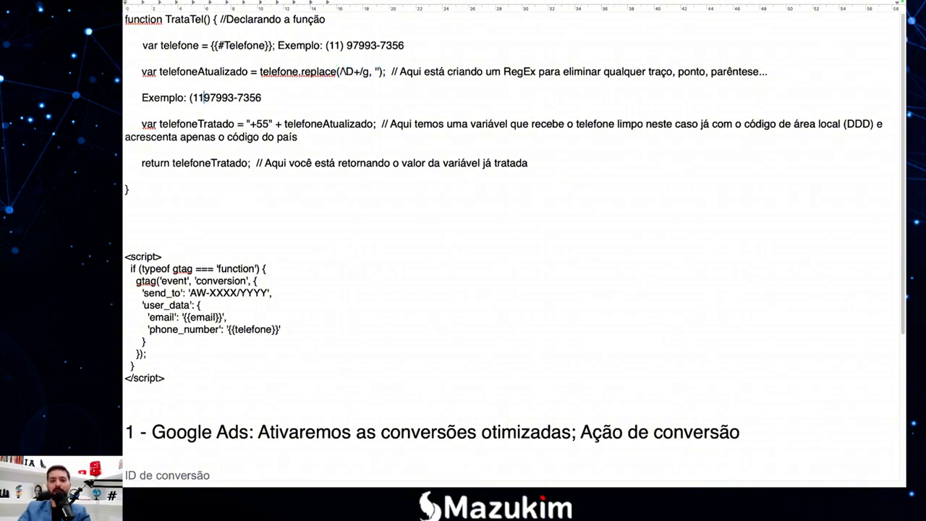
{"action": "key", "text": "Left"}
{"action": "key", "text": "Left"}
{"action": "key", "text": "BackSpace"}
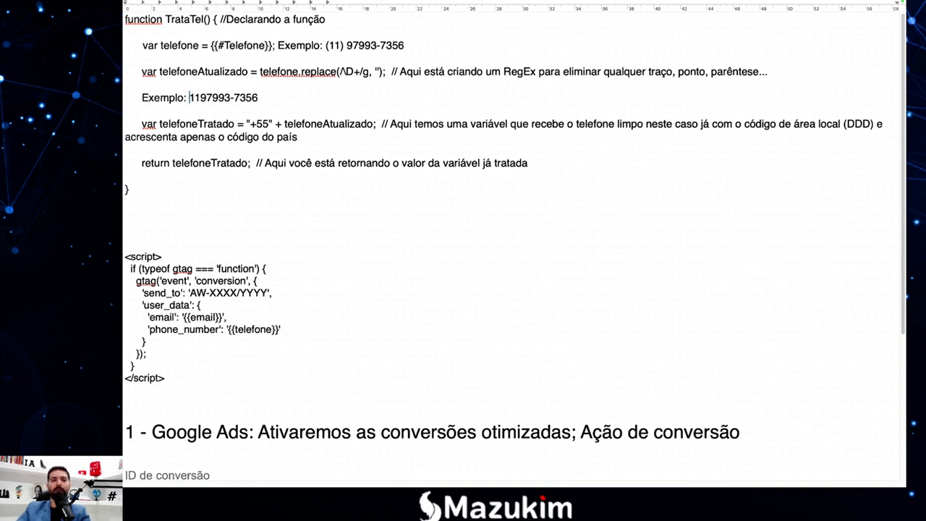
{"action": "left_click_drag", "start_coordinate": [259, 97], "coordinate": [190, 98]}
{"action": "left_click", "coordinate": [203, 98]}
{"action": "left_click_drag", "start_coordinate": [267, 99], "coordinate": [191, 96]}
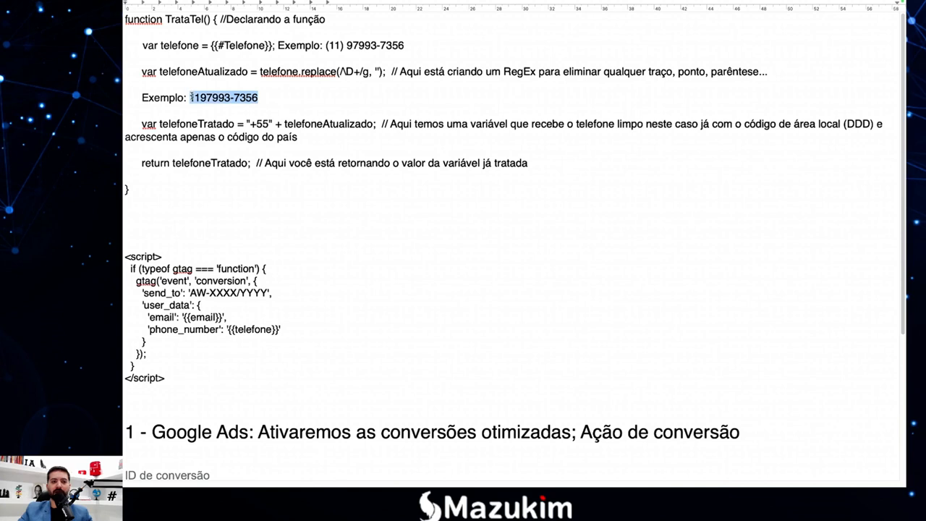
{"action": "left_click", "coordinate": [195, 97]}
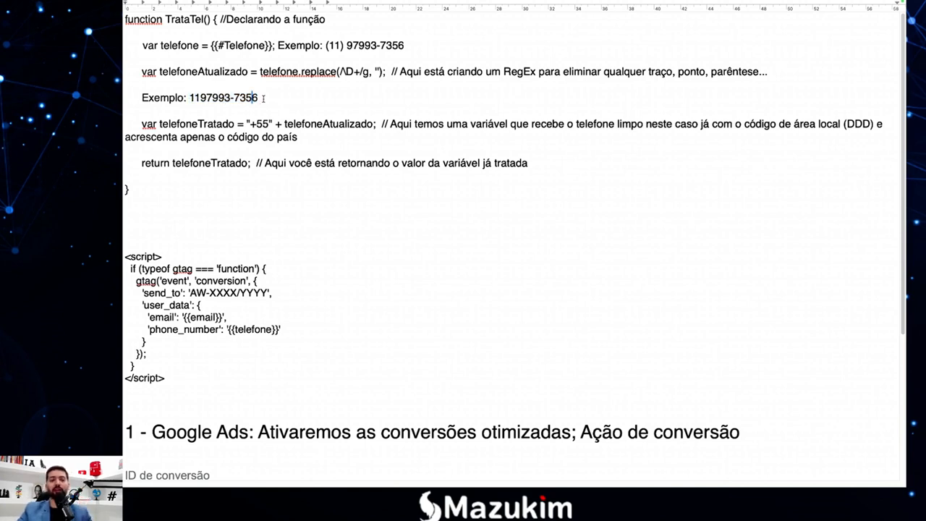
{"action": "left_click_drag", "start_coordinate": [269, 124], "coordinate": [144, 91]}
{"action": "key", "text": "ctrl+c"}
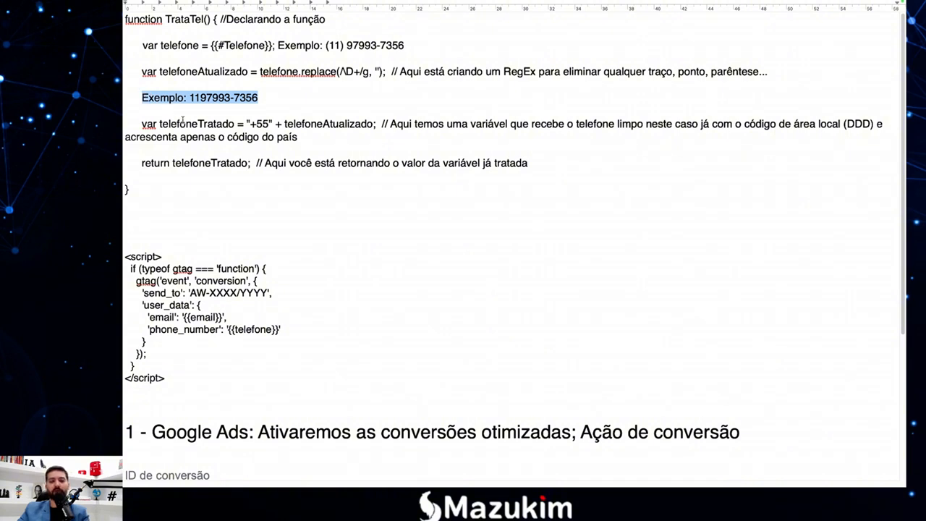
{"action": "left_click", "coordinate": [306, 137]}
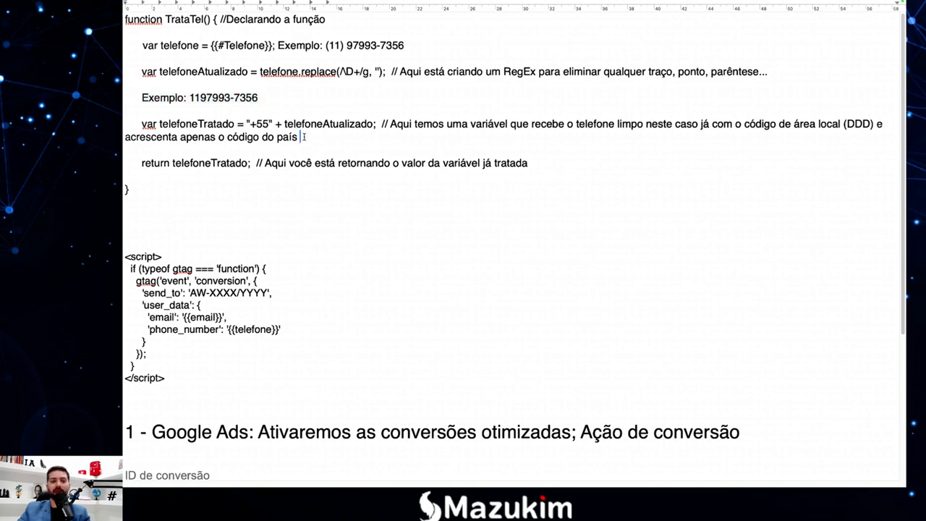
Paste an example line below telefoneTratado and explain the +55 prefix and telefoneAtualizado.
{"action": "key", "text": "Return"}
{"action": "key", "text": "Return"}
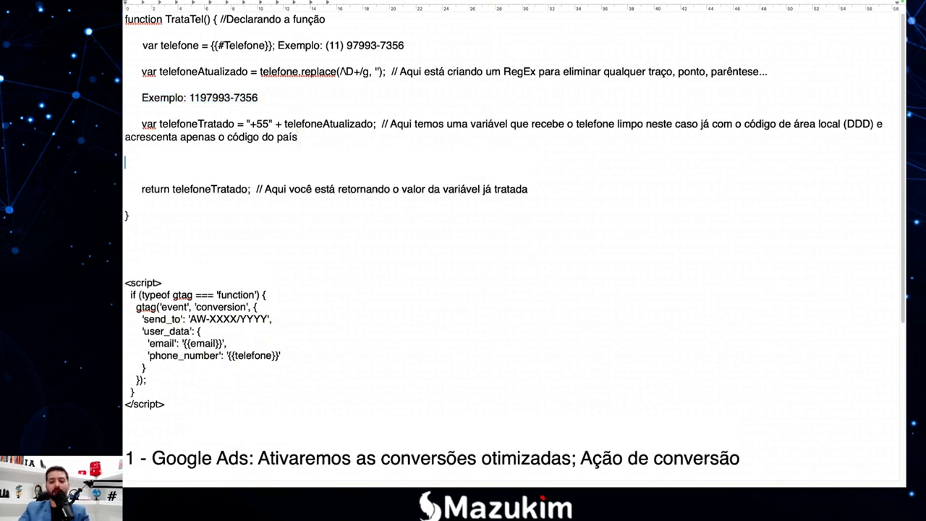
{"action": "key", "text": "ctrl+v"}
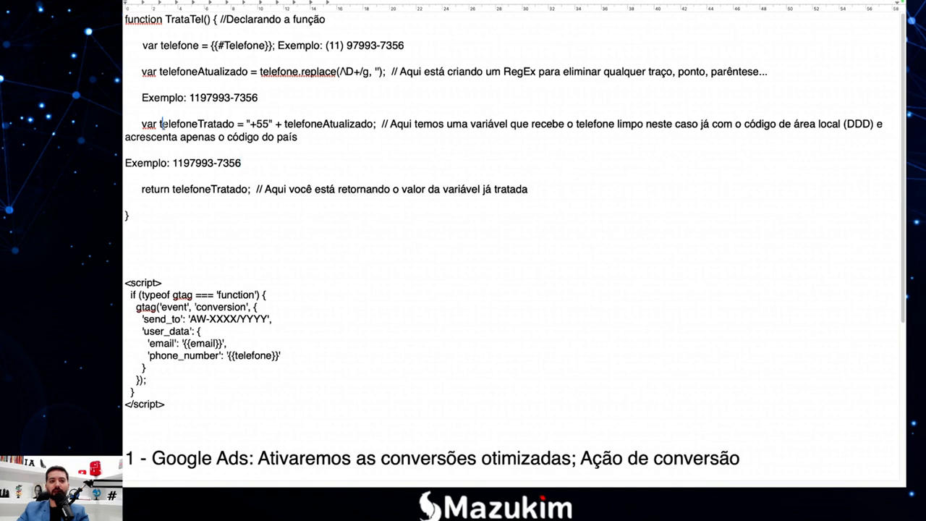
{"action": "left_click_drag", "start_coordinate": [250, 125], "coordinate": [266, 125]}
{"action": "left_click", "coordinate": [266, 125]}
{"action": "left_click", "coordinate": [262, 125]}
{"action": "double_click", "coordinate": [277, 124]}
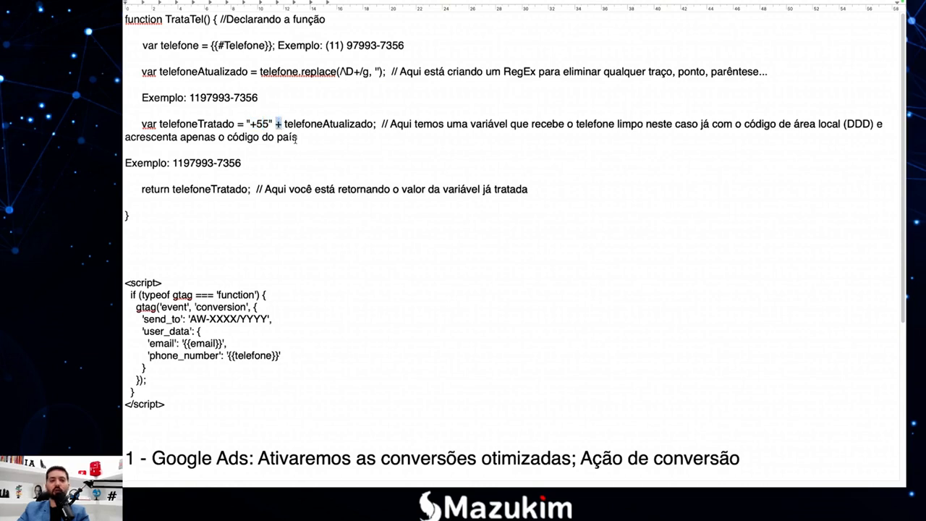
{"action": "left_click", "coordinate": [297, 137]}
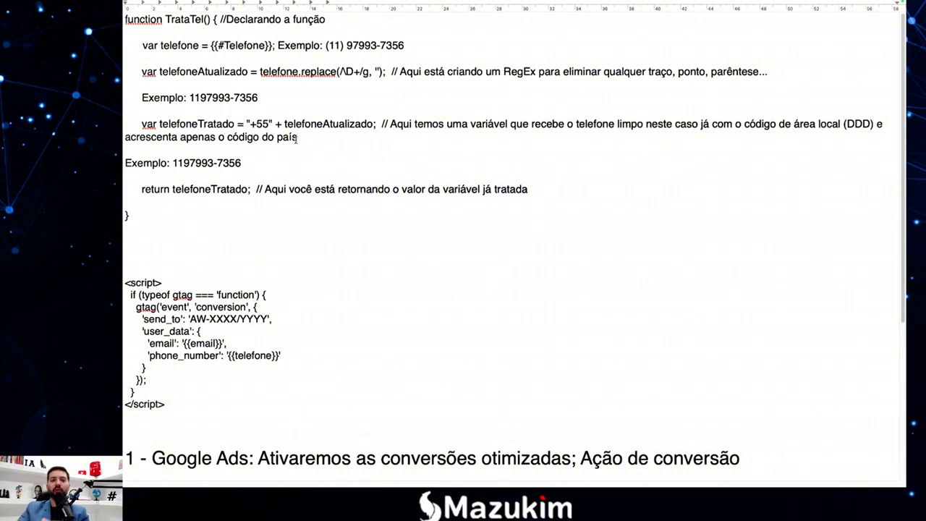
{"action": "left_click_drag", "start_coordinate": [285, 125], "coordinate": [353, 127]}
{"action": "left_click", "coordinate": [353, 125]}
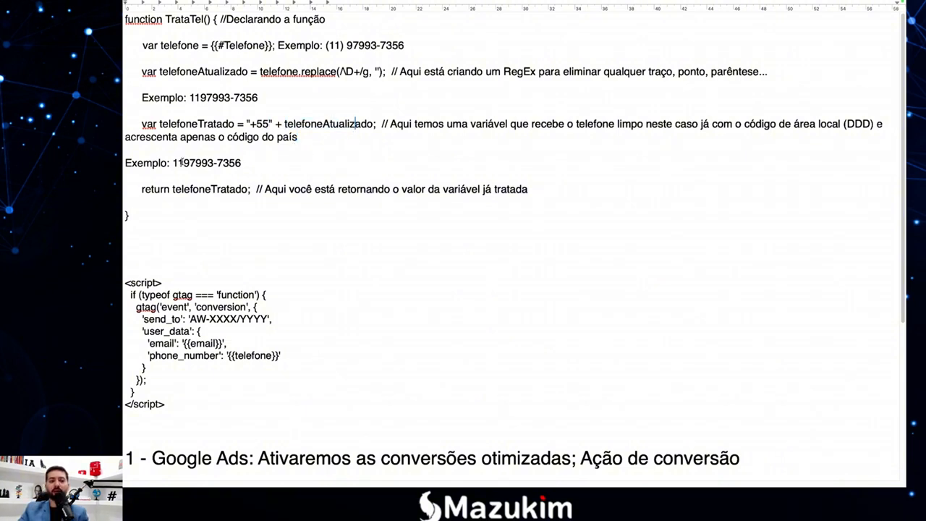
{"action": "left_click_drag", "start_coordinate": [173, 163], "coordinate": [240, 163]}
{"action": "left_click", "coordinate": [241, 163]}
{"action": "left_click", "coordinate": [233, 98]}
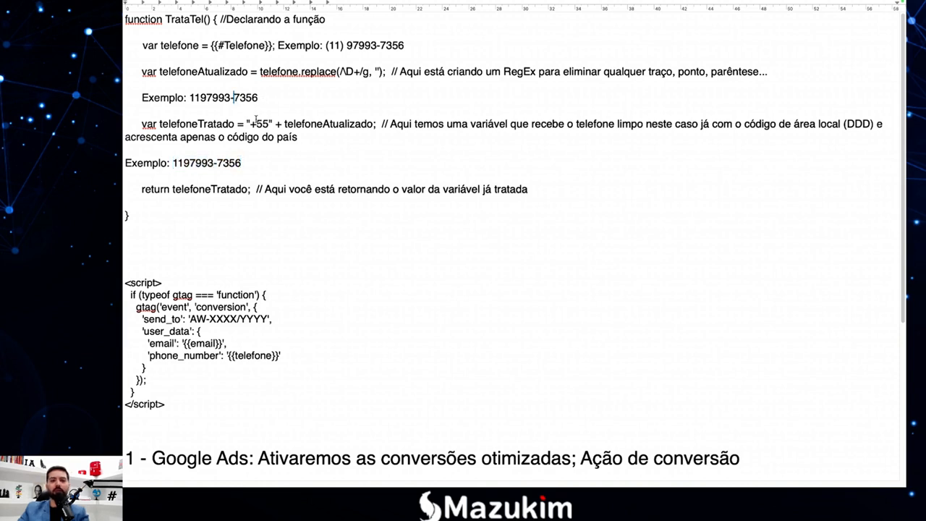
{"action": "key", "text": "BackSpace"}
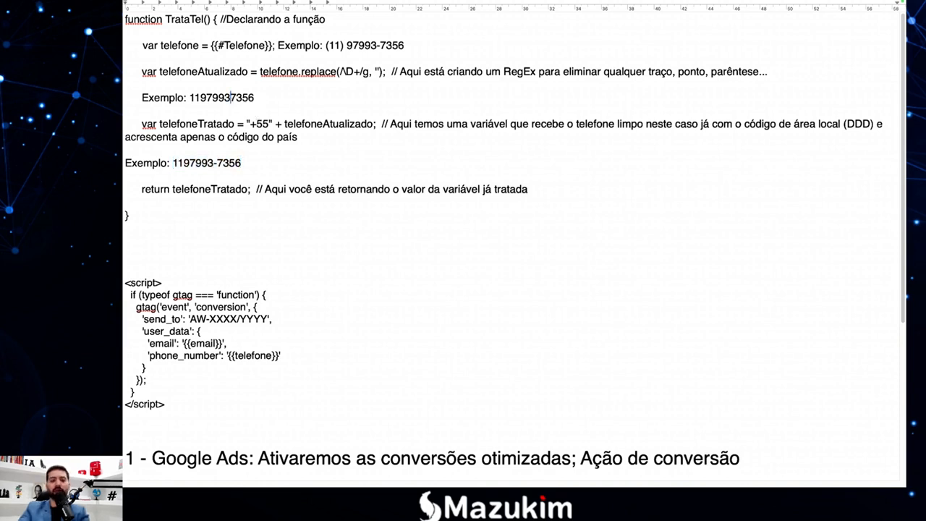
{"action": "left_click", "coordinate": [215, 98]}
{"action": "mouse_move", "coordinate": [194, 97]}
{"action": "left_mouse_down"}
{"action": "mouse_move", "coordinate": [254, 97]}
{"action": "mouse_move", "coordinate": [190, 97]}
{"action": "left_mouse_up"}
{"action": "key", "text": "ctrl+c"}
{"action": "left_click", "coordinate": [225, 97]}
{"action": "left_click_drag", "start_coordinate": [244, 163], "coordinate": [173, 163]}
{"action": "key", "text": "ctrl+v"}
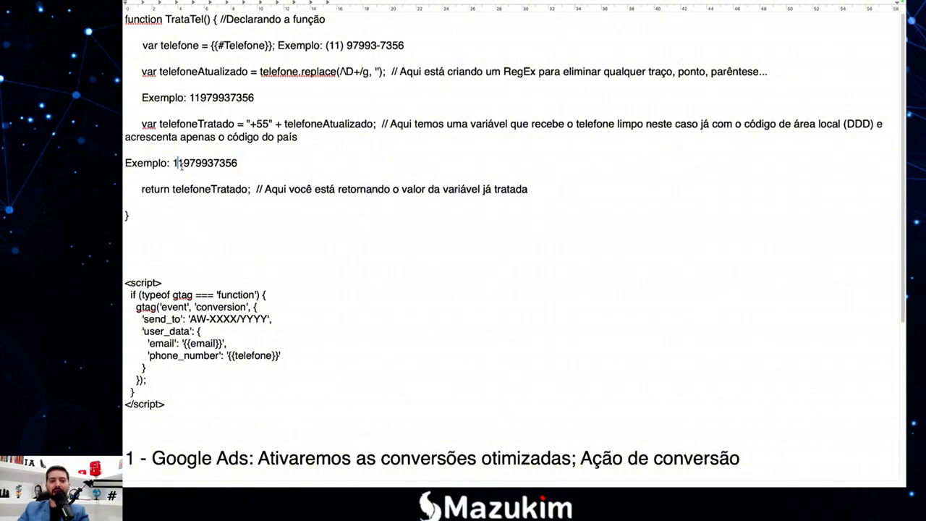
{"action": "left_click", "coordinate": [179, 165]}
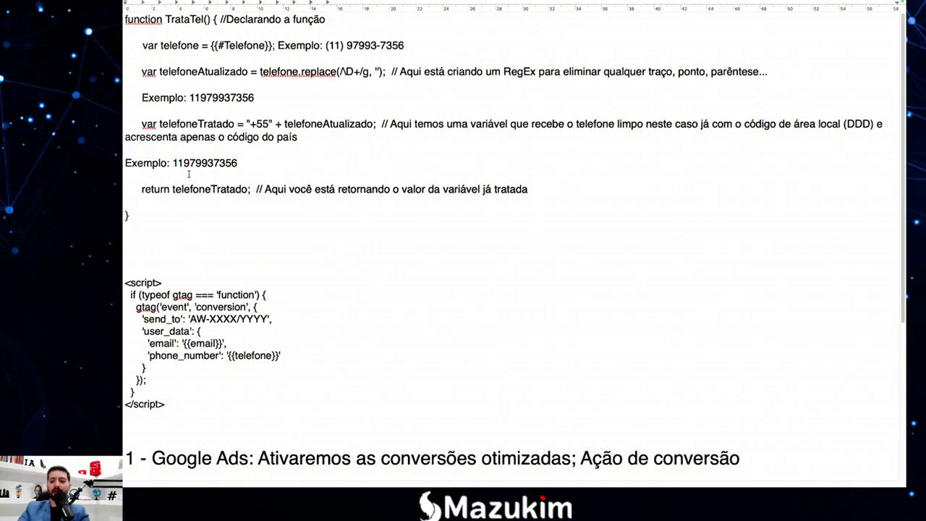
{"action": "type", "text": "+55"}
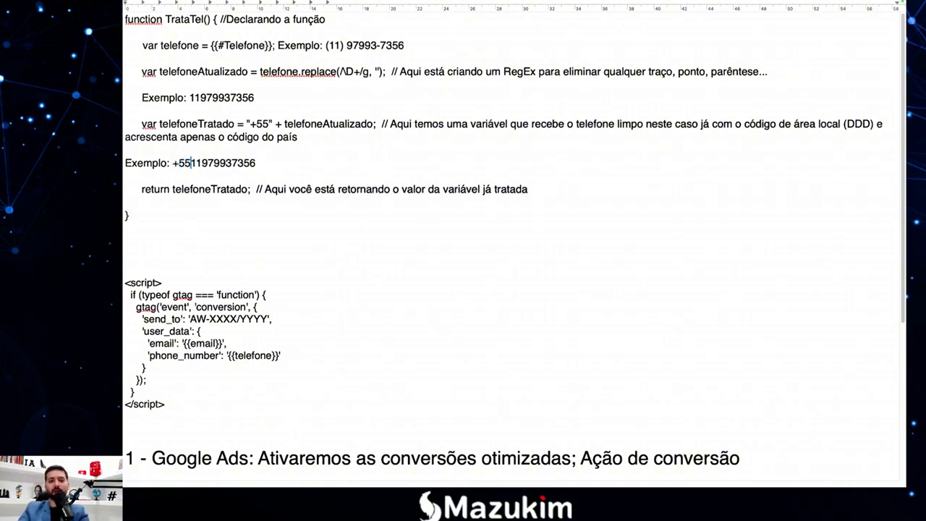
{"action": "left_click_drag", "start_coordinate": [253, 163], "coordinate": [173, 163]}
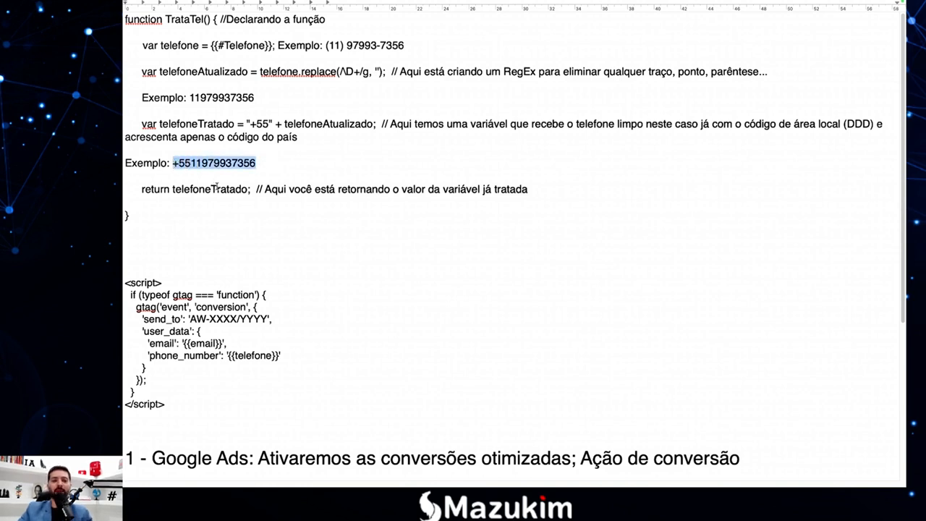
{"action": "left_click", "coordinate": [379, 45]}
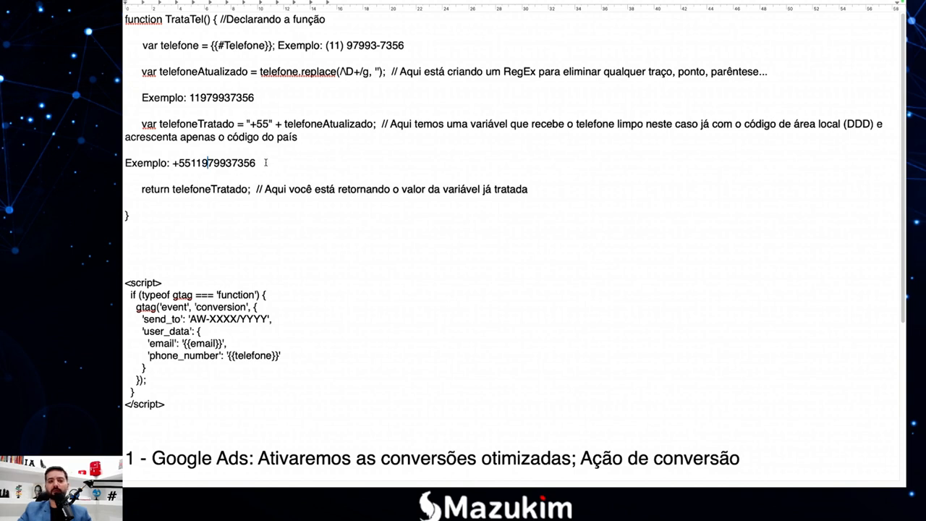
{"action": "left_click_drag", "start_coordinate": [265, 162], "coordinate": [124, 163]}
{"action": "key", "text": "BackSpace"}
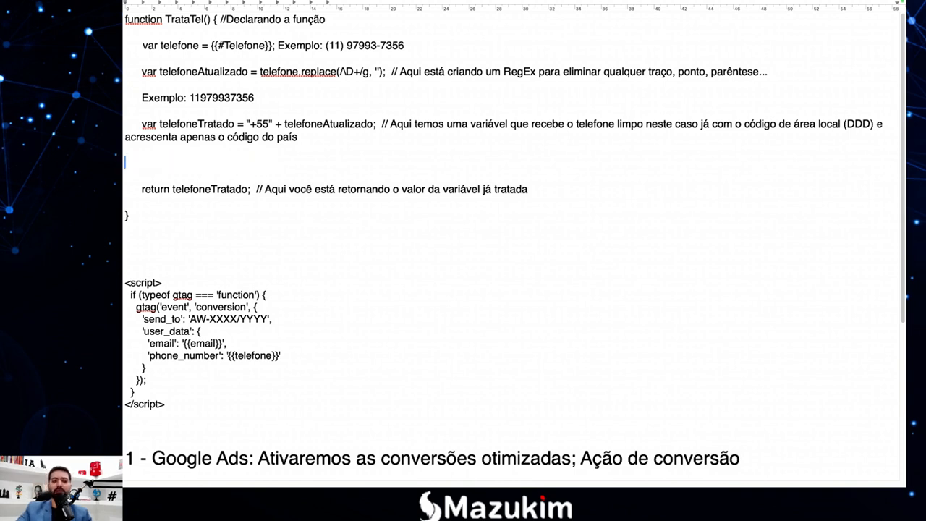
Delete the example phone numbers from the var telefone line and below replace().
{"action": "key", "text": "BackSpace"}
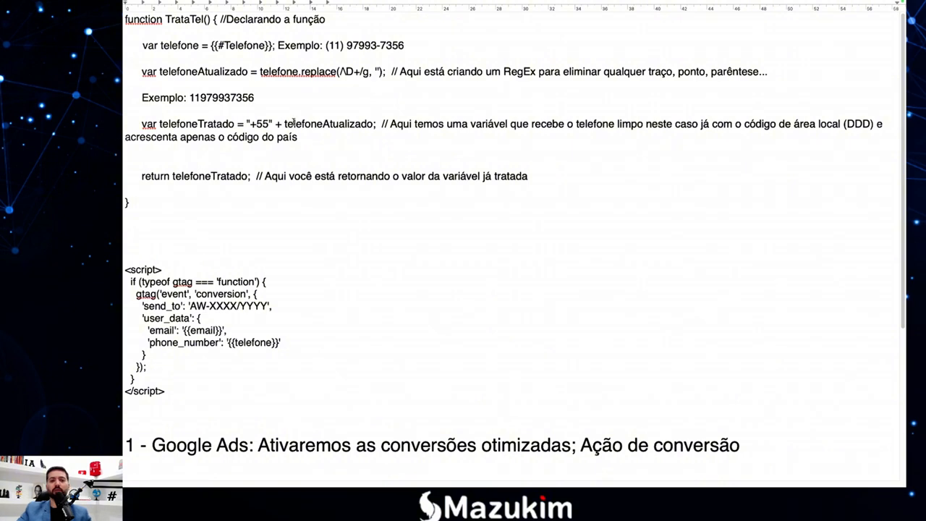
{"action": "left_click_drag", "start_coordinate": [403, 47], "coordinate": [279, 45]}
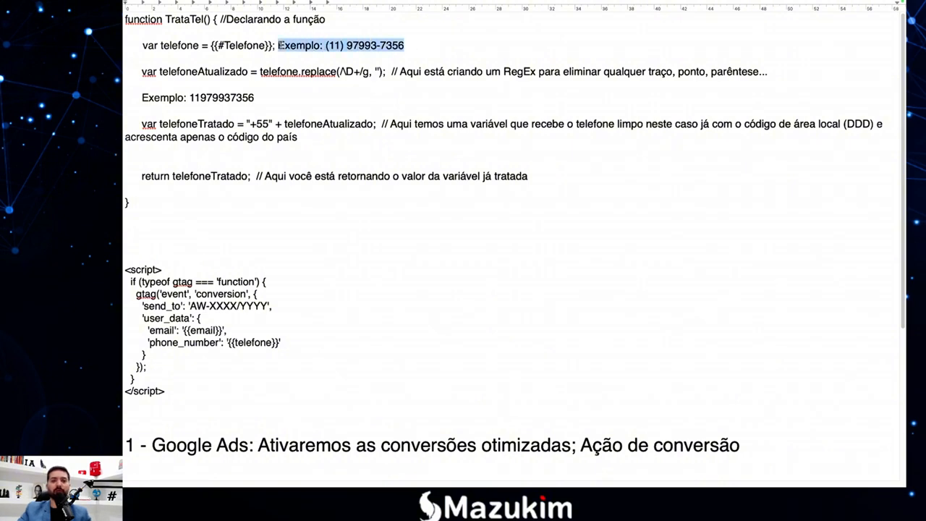
{"action": "key", "text": "BackSpace"}
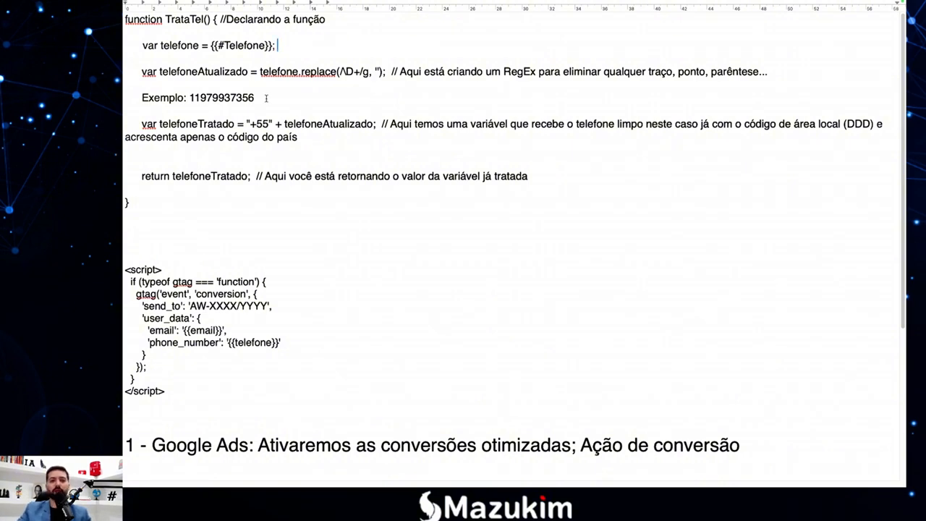
{"action": "left_click_drag", "start_coordinate": [266, 99], "coordinate": [125, 97]}
{"action": "key", "text": "BackSpace"}
Remove leftover blank lines, select the whole TrataTel function, and switch to Tag Manager in Chrome.
{"action": "key", "text": "BackSpace"}
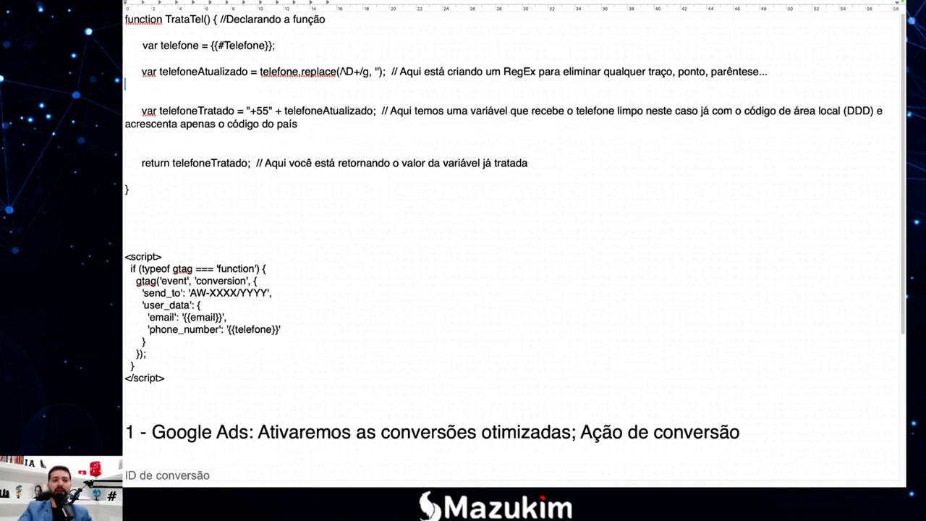
{"action": "key", "text": "BackSpace"}
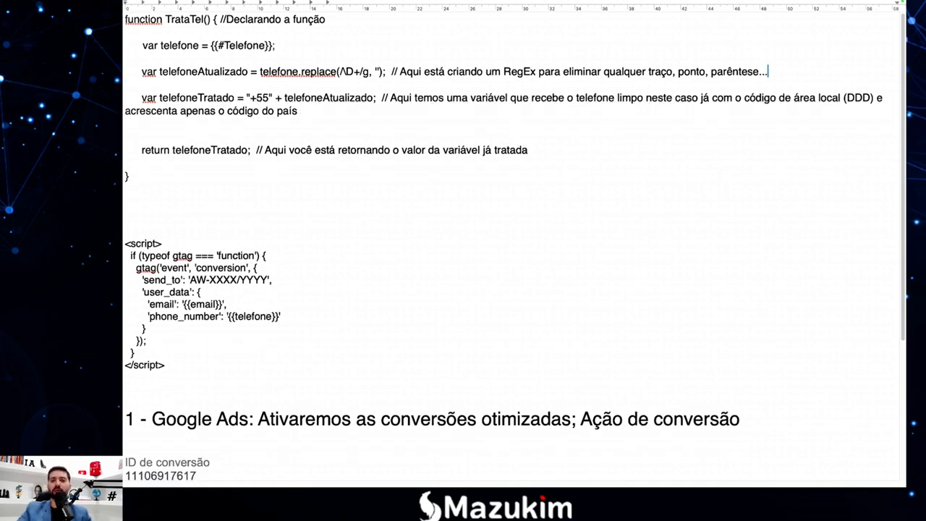
{"action": "left_click", "coordinate": [164, 132]}
{"action": "key", "text": "BackSpace"}
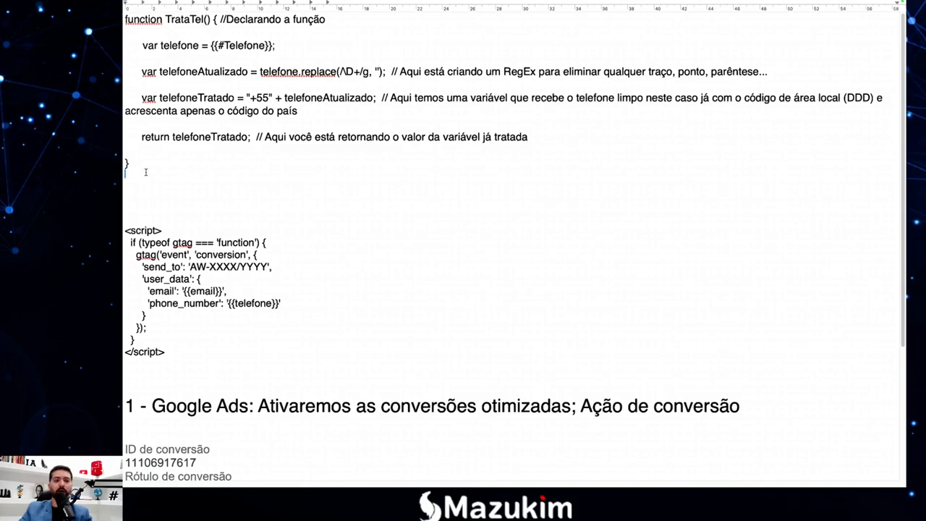
{"action": "left_click_drag", "start_coordinate": [145, 171], "coordinate": [126, 16]}
{"action": "key", "text": "super+c"}
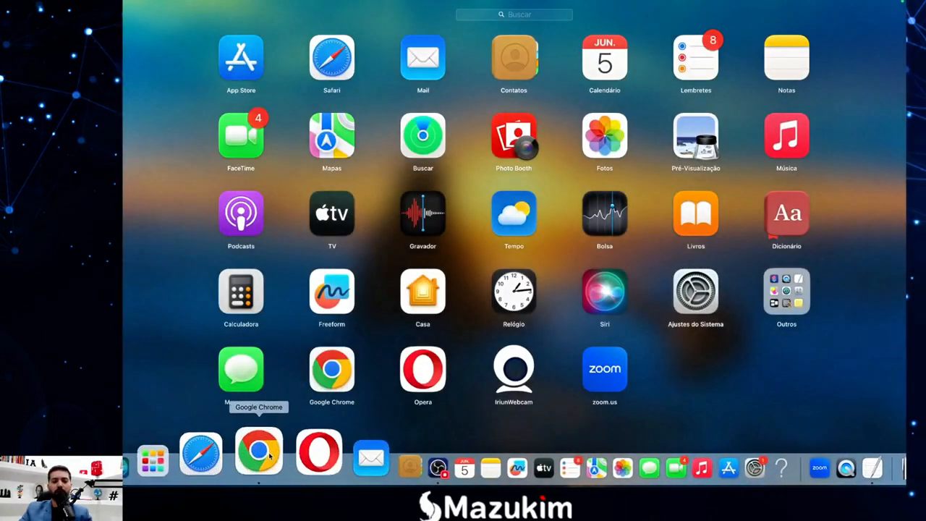
{"action": "left_click", "coordinate": [267, 465]}
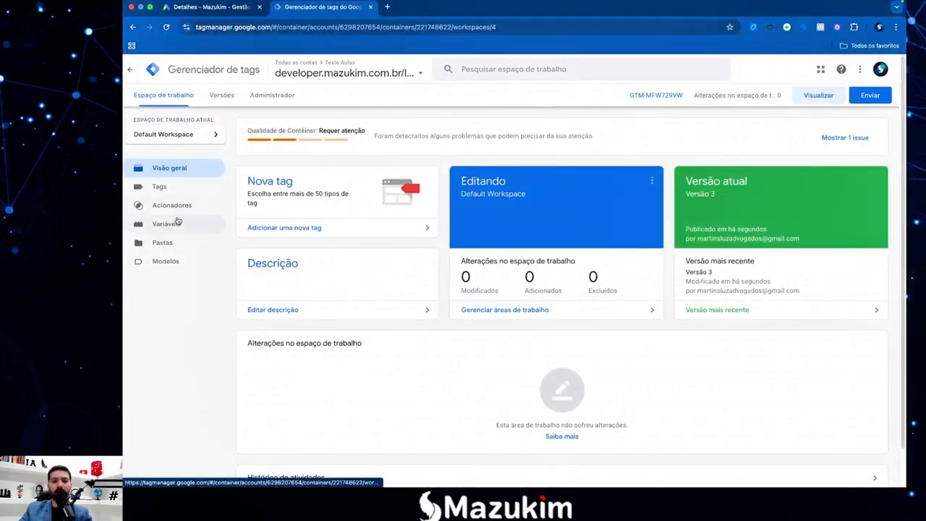
Create a new user-defined variable named telefoneTratado and open its type chooser.
{"action": "left_click", "coordinate": [167, 225]}
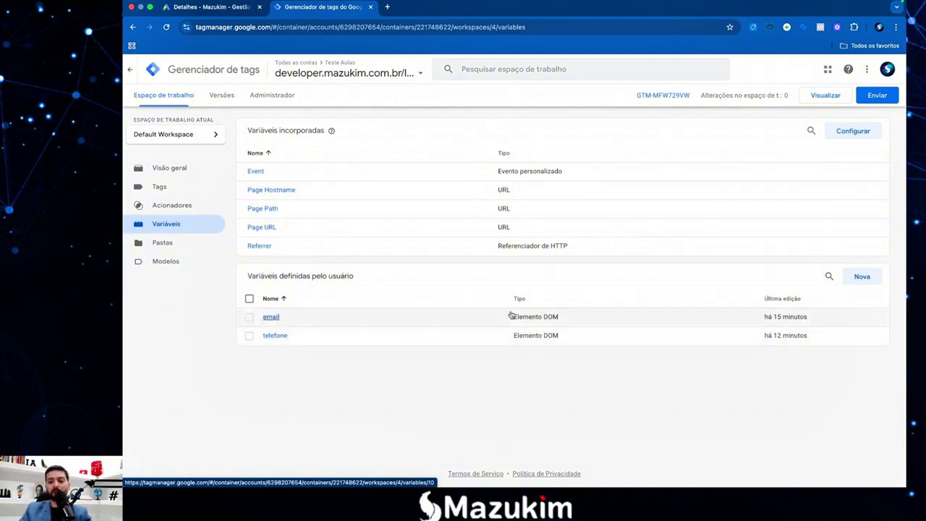
{"action": "left_click", "coordinate": [862, 277]}
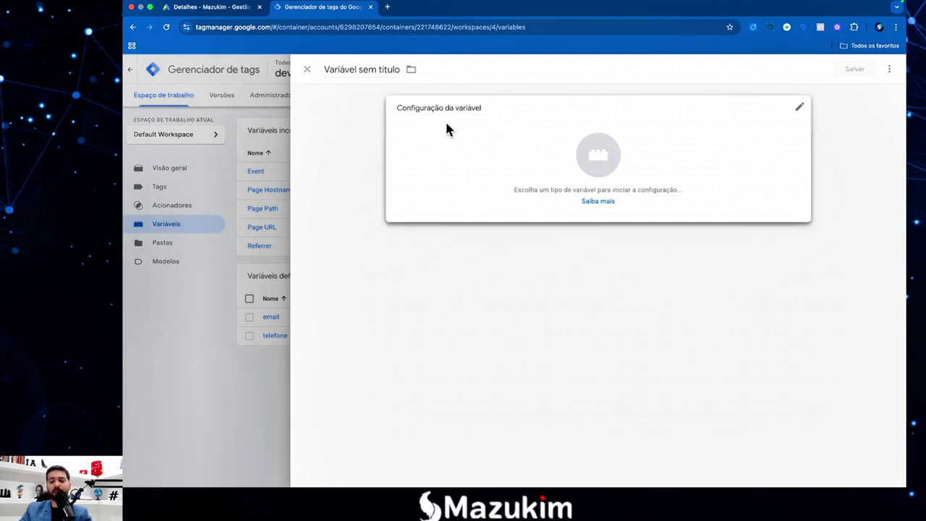
{"action": "double_click", "coordinate": [353, 70]}
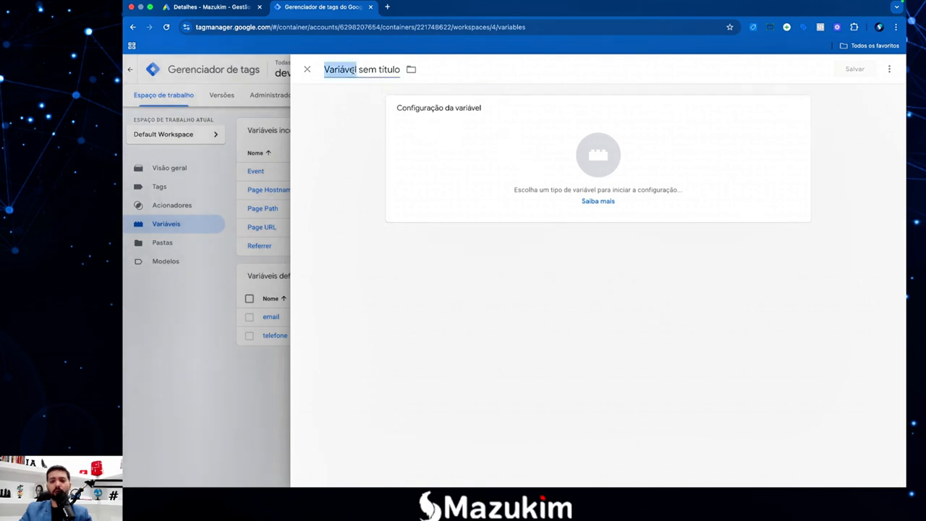
{"action": "triple_click", "coordinate": [353, 70]}
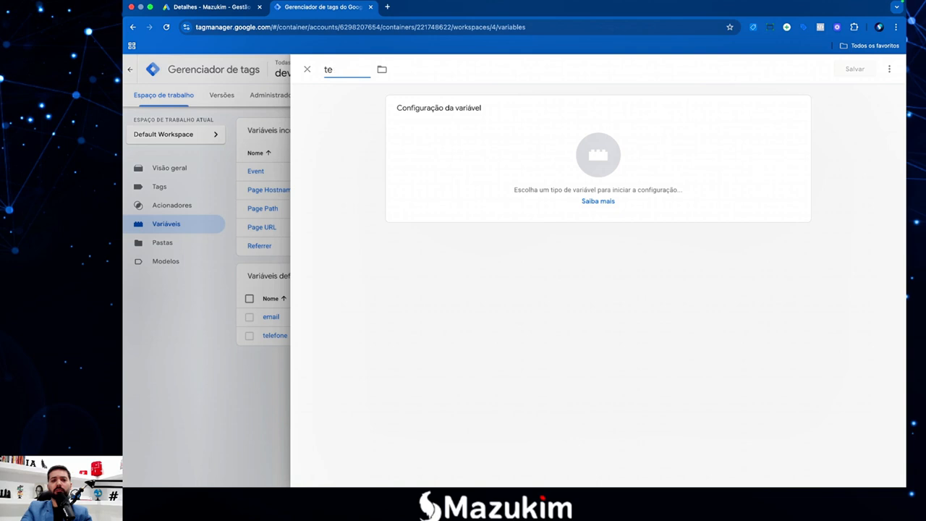
{"action": "type", "text": "lefoneTratado"}
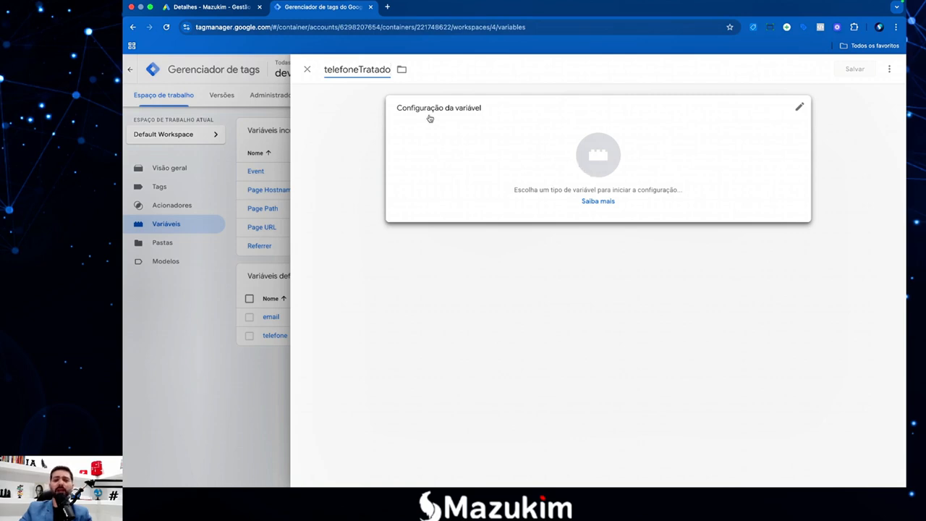
{"action": "left_click", "coordinate": [578, 162]}
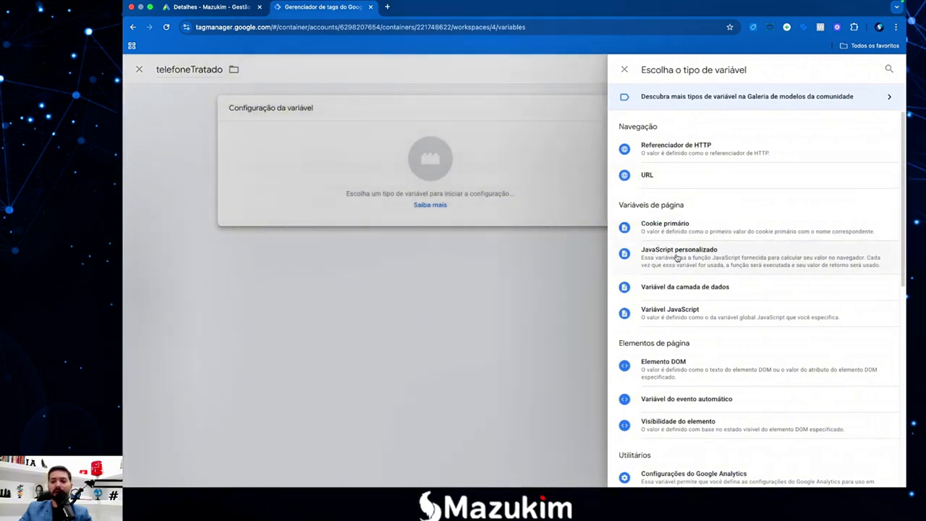
Make the variable Custom JavaScript and paste in the TrataTel function code.
{"action": "left_click", "coordinate": [676, 256]}
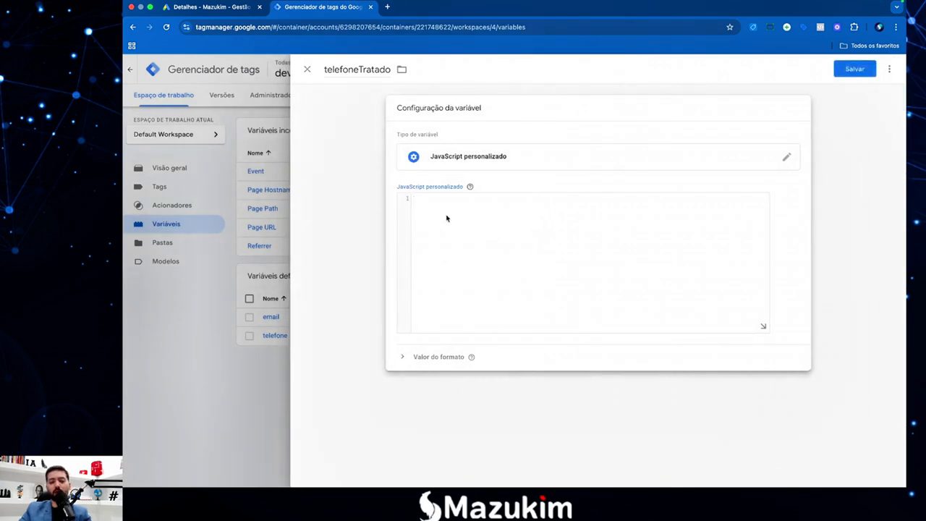
{"action": "key", "text": "super+v"}
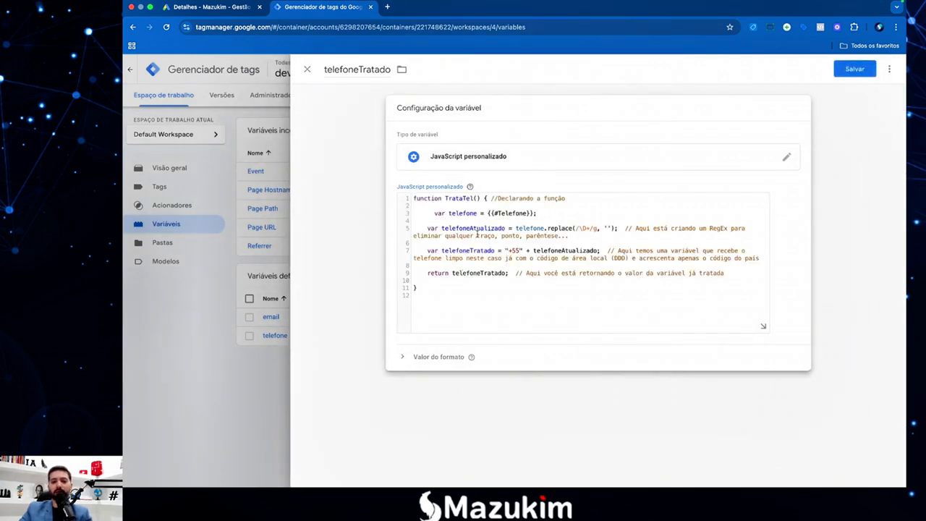
{"action": "left_click_drag", "start_coordinate": [493, 200], "coordinate": [562, 201]}
{"action": "left_click", "coordinate": [542, 204]}
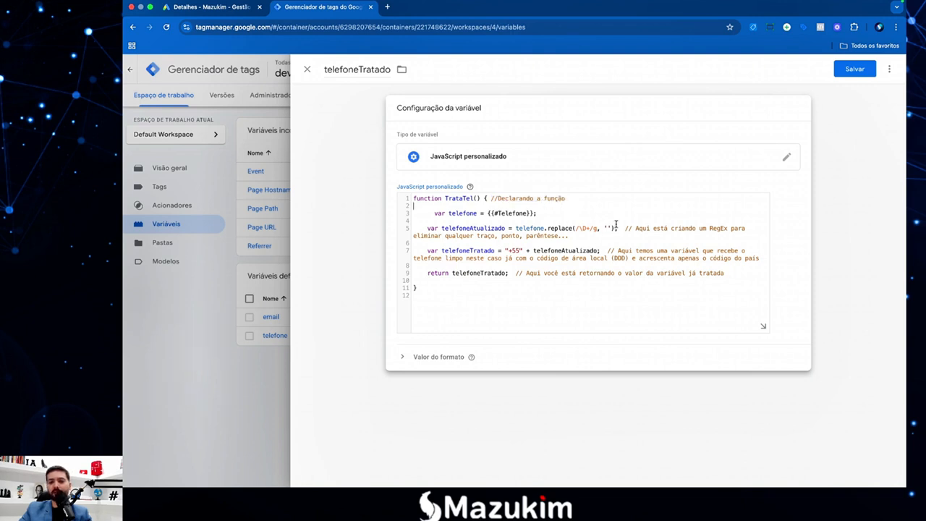
{"action": "double_click", "coordinate": [719, 228]}
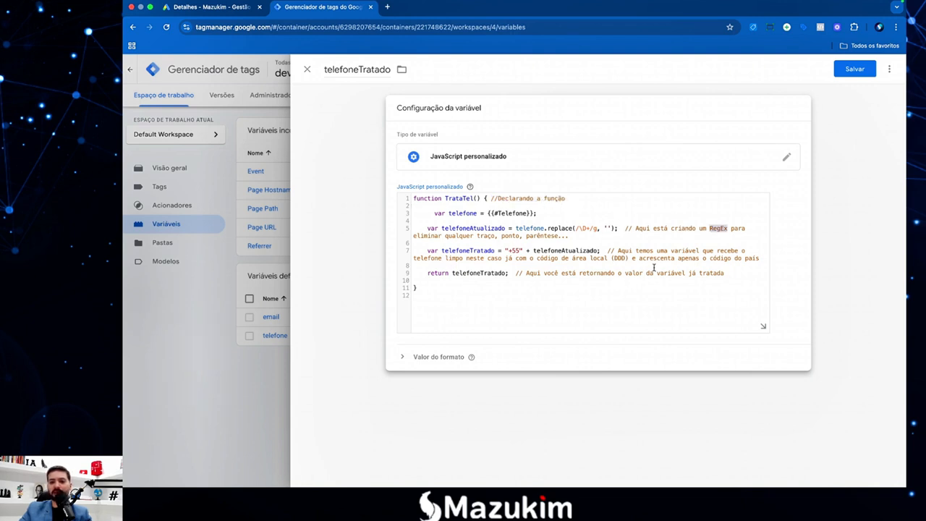
{"action": "left_click", "coordinate": [629, 251]}
{"action": "double_click", "coordinate": [712, 256]}
{"action": "left_click", "coordinate": [519, 282]}
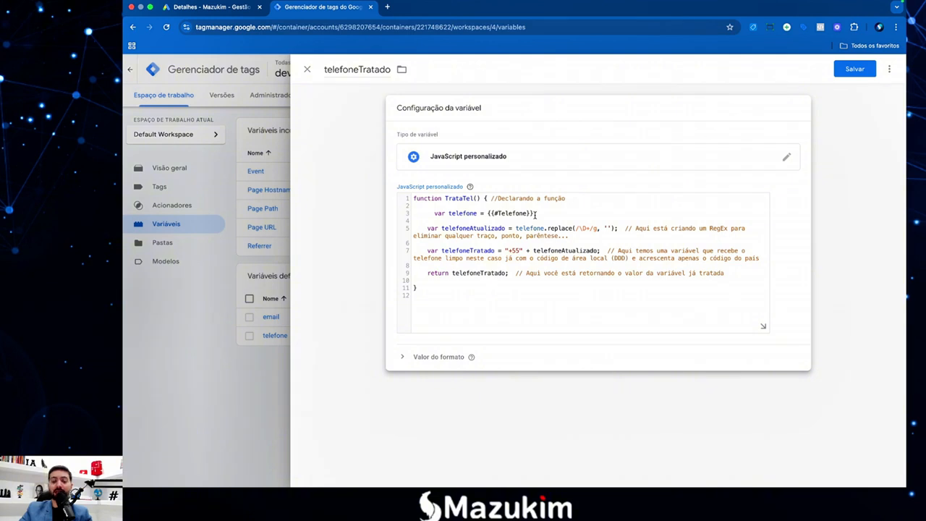
Delete the {{#Telefone}} reference on line 3, leaving var telefone = ;.
{"action": "left_click_drag", "start_coordinate": [536, 213], "coordinate": [490, 214]}
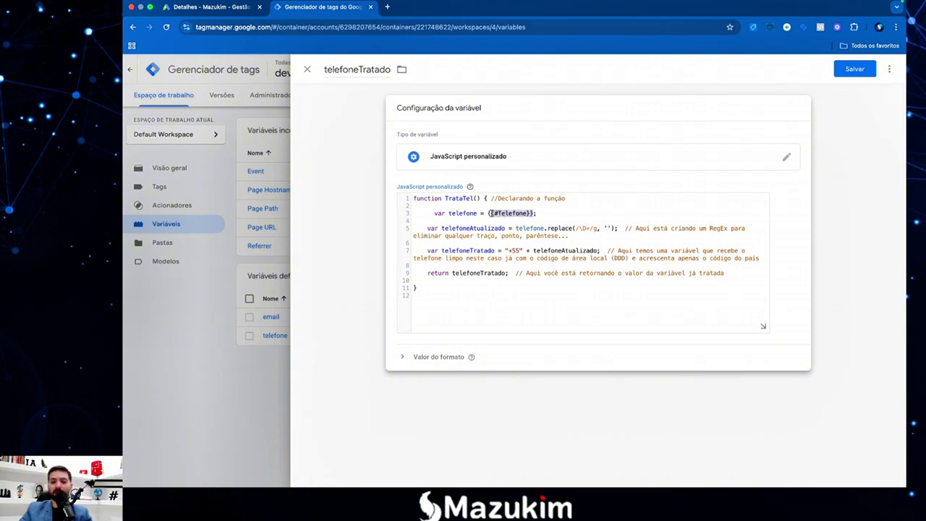
{"action": "left_click", "coordinate": [512, 213]}
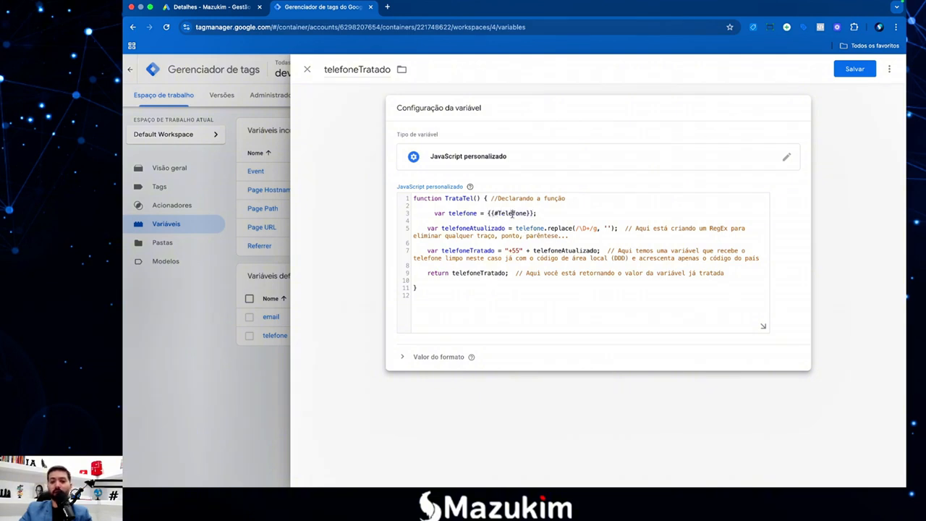
{"action": "double_click", "coordinate": [499, 212]}
{"action": "left_click", "coordinate": [535, 213]}
{"action": "left_click_drag", "start_coordinate": [534, 213], "coordinate": [490, 215]}
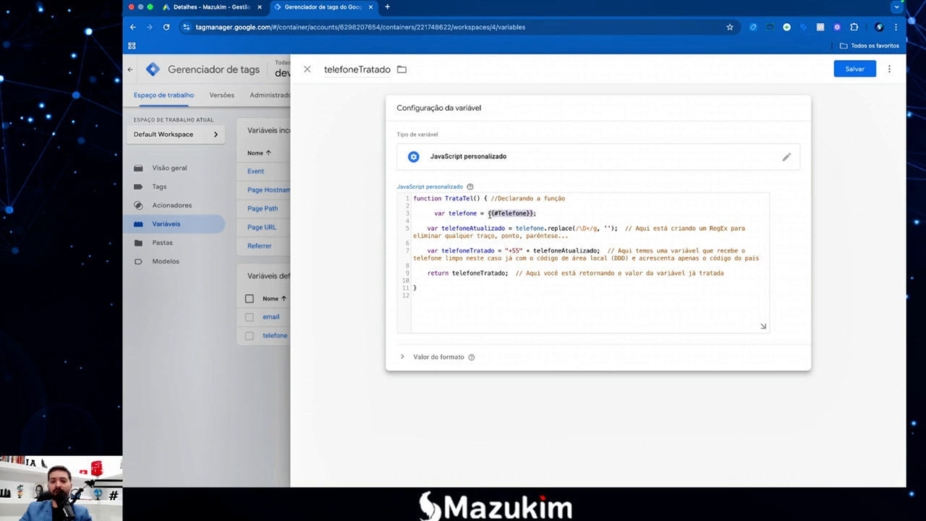
{"action": "key", "text": "BackSpace"}
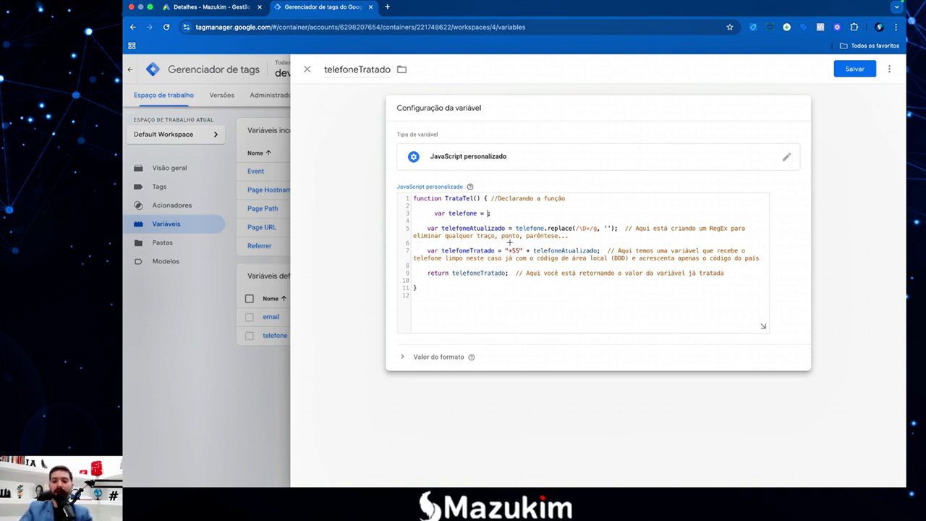
Make line 3 of the TrataTel code read the variable as {{telefone}} via autocomplete.
{"action": "type", "text": "{{"}
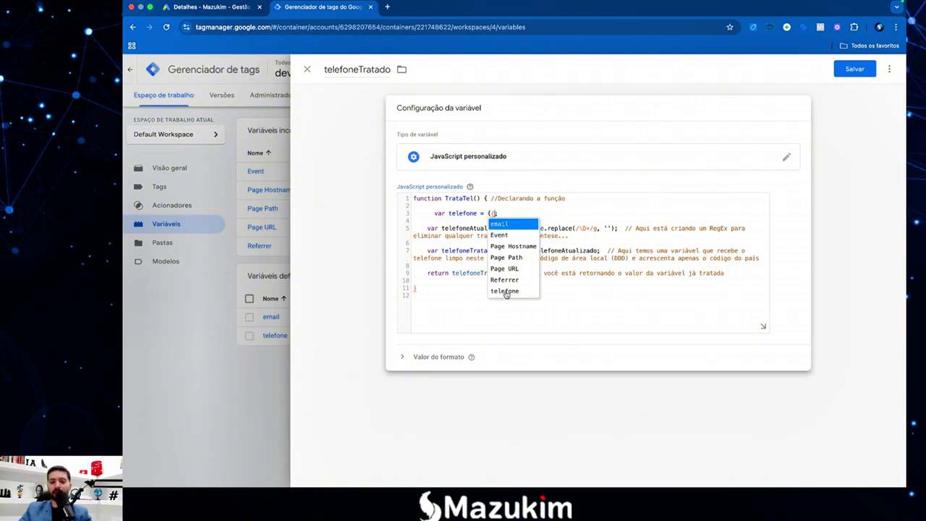
{"action": "key", "text": "super+equal"}
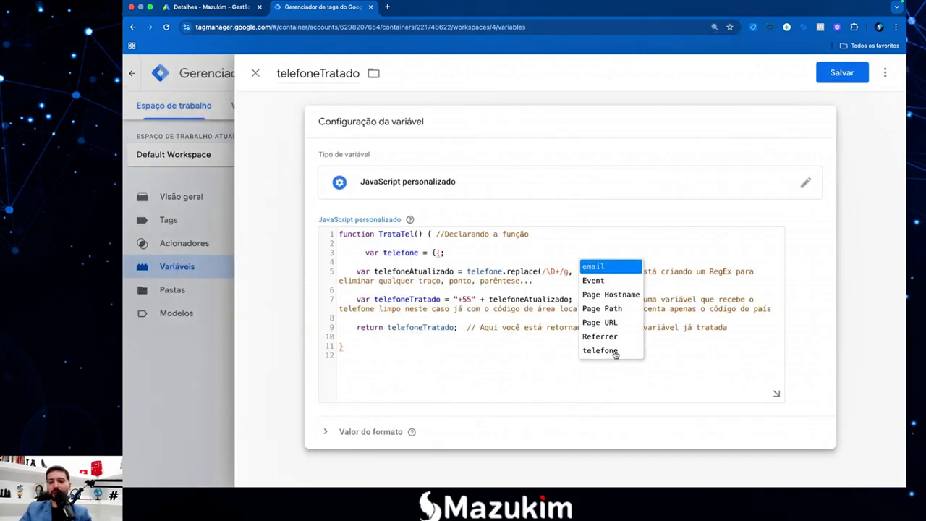
{"action": "left_click", "coordinate": [615, 352]}
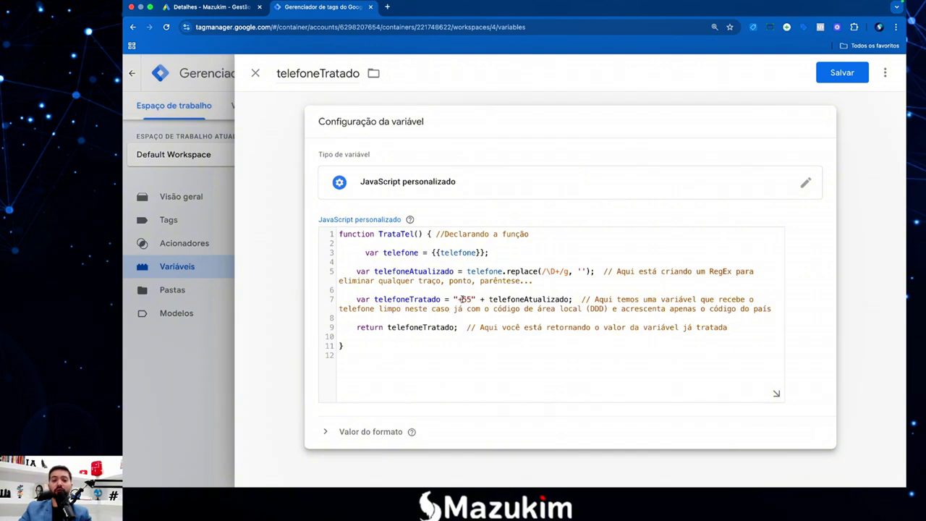
Comment out the +55 telefoneTratado line 7 with //, then uncomment it again.
{"action": "left_click_drag", "start_coordinate": [471, 297], "coordinate": [458, 298]}
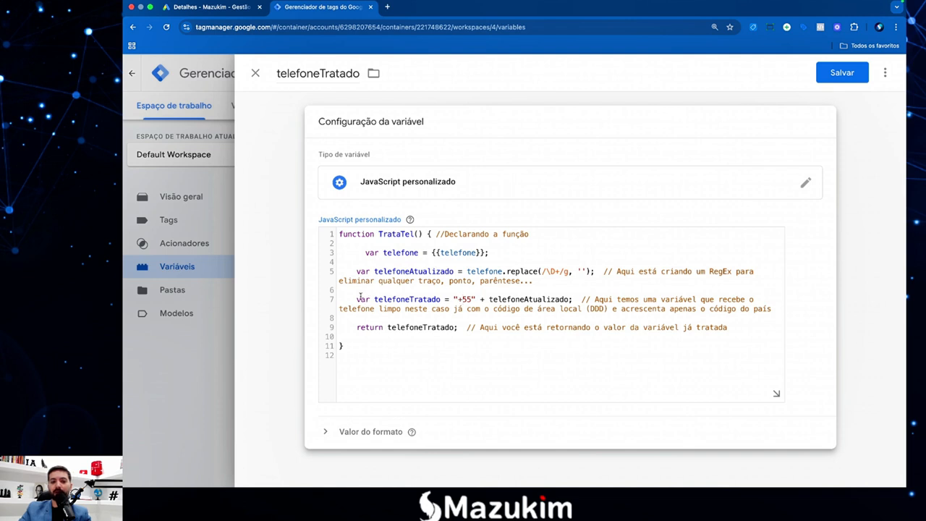
{"action": "left_click_drag", "start_coordinate": [356, 299], "coordinate": [385, 291]}
{"action": "left_click", "coordinate": [384, 292]}
{"action": "left_click", "coordinate": [357, 299]}
{"action": "type", "text": "//"}
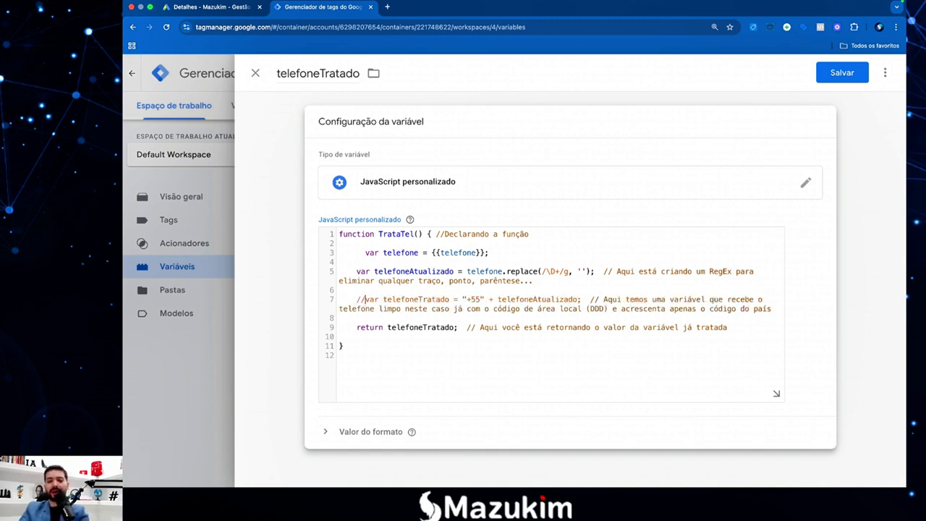
{"action": "left_click_drag", "start_coordinate": [355, 298], "coordinate": [773, 310]}
{"action": "left_click", "coordinate": [773, 310]}
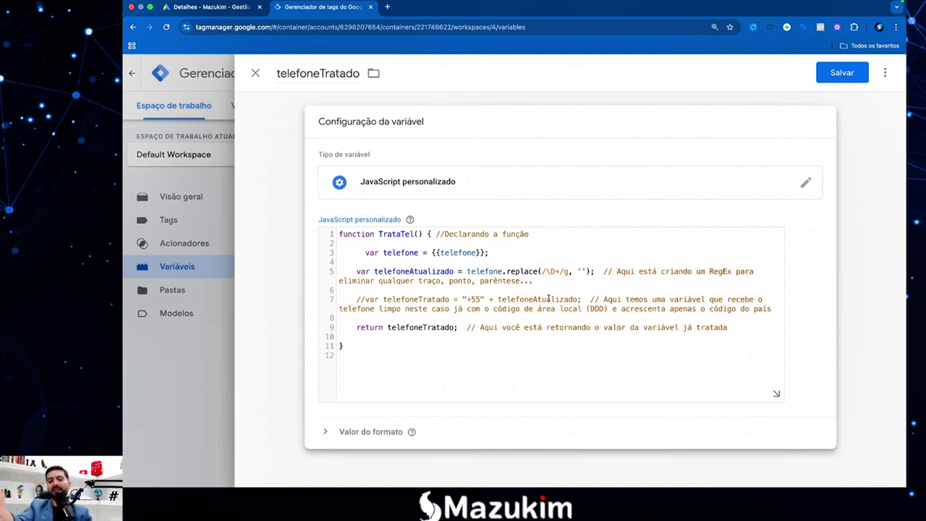
{"action": "left_click", "coordinate": [365, 299]}
{"action": "key", "text": "BackSpace"}
{"action": "key", "text": "BackSpace"}
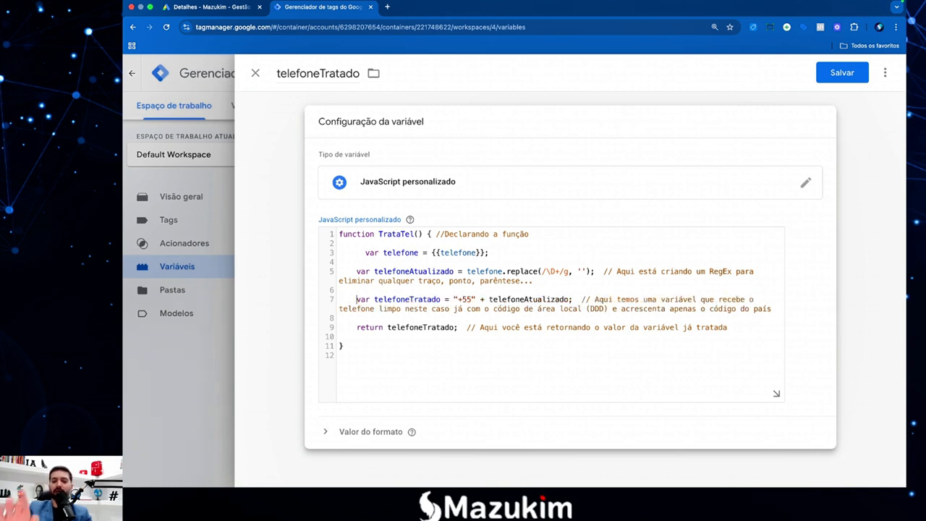
Save the telefoneTratado Custom JavaScript variable to the Variáveis list.
{"action": "left_click", "coordinate": [842, 72]}
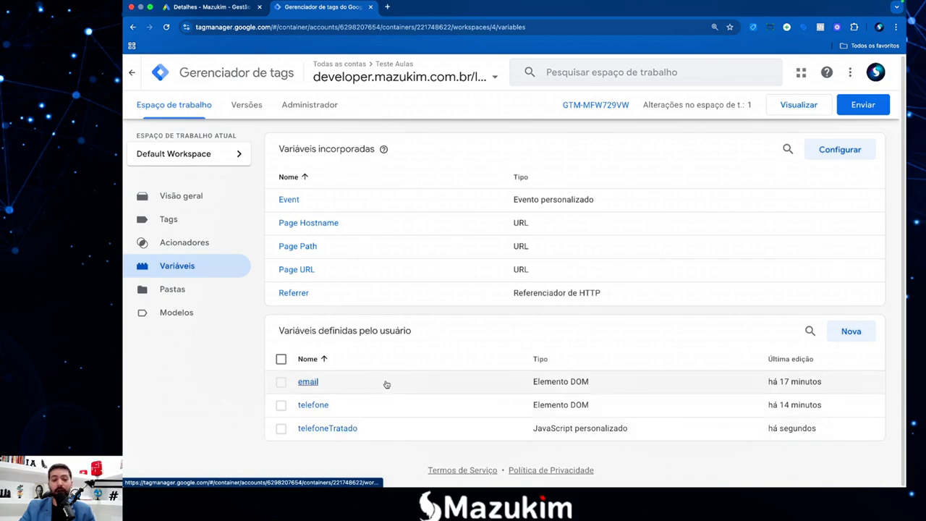
{"action": "key", "text": "F4"}
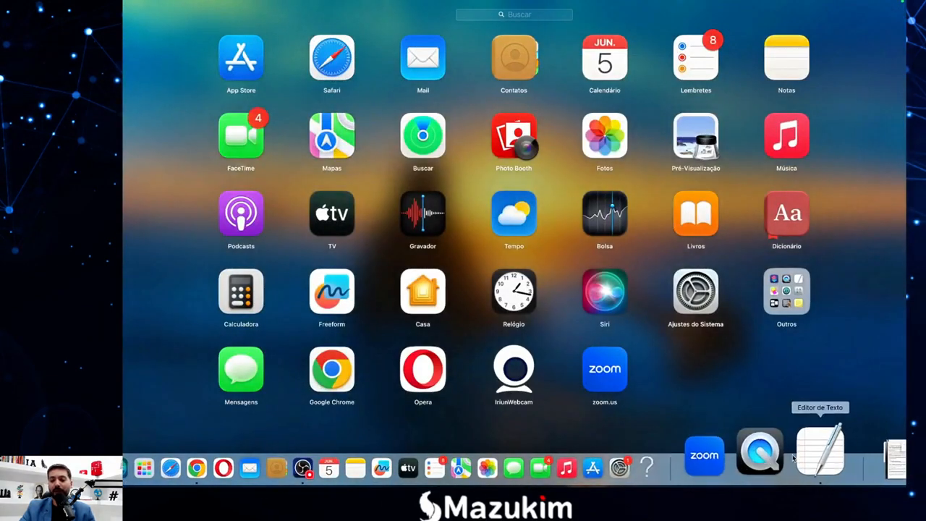
In the TextEdit notes, append ', inserindo a função de conversão do Google Ads' to step 3.
{"action": "left_click", "coordinate": [799, 449]}
{"action": "scroll", "coordinate": [199, 411], "scroll_direction": "down", "scroll_amount": 5}
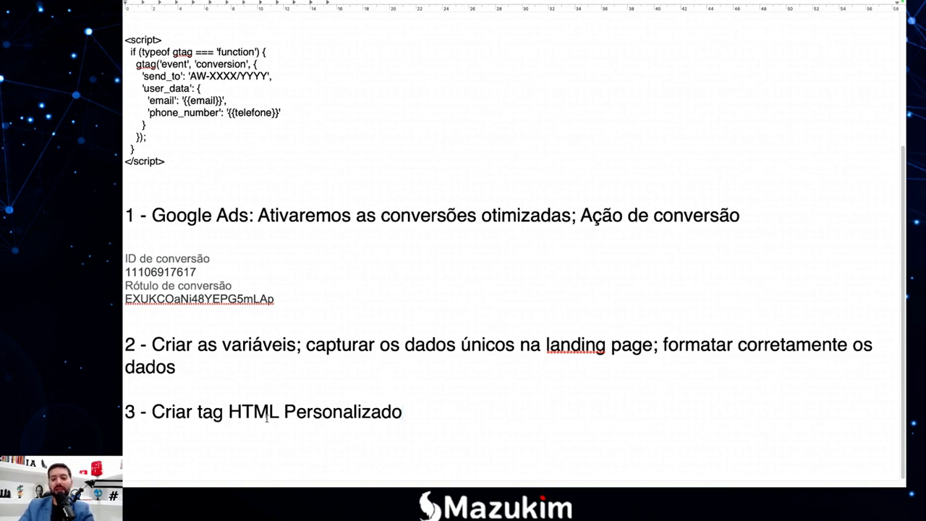
{"action": "type", "text": "m"}
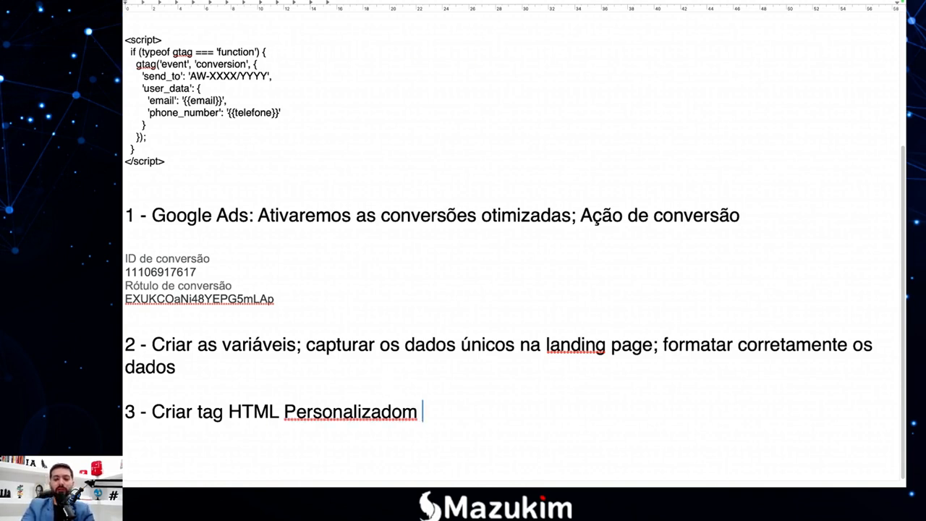
{"action": "key", "text": "BackSpace"}
{"action": "key", "text": "BackSpace"}
{"action": "type", "text": "m"}
{"action": "key", "text": "BackSpace"}
{"action": "key", "text": "BackSpace"}
{"action": "type", "text": ", inawe"}
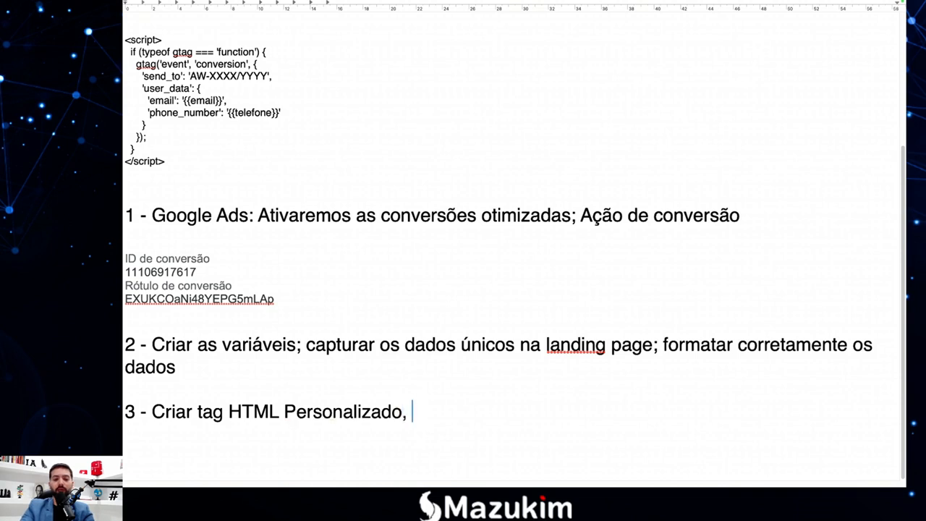
{"action": "key", "text": "BackSpace"}
{"action": "key", "text": "BackSpace"}
{"action": "key", "text": "BackSpace"}
{"action": "type", "text": "serindo a "}
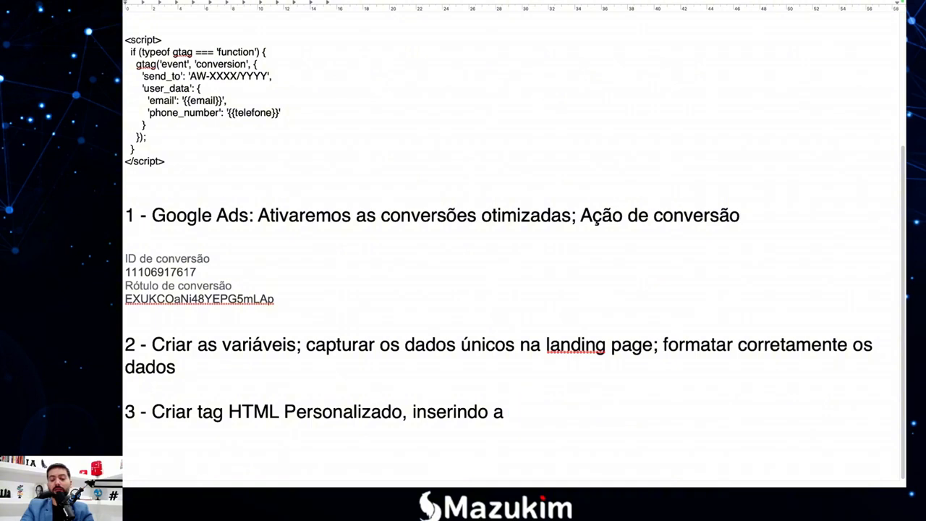
{"action": "type", "text": "funça"}
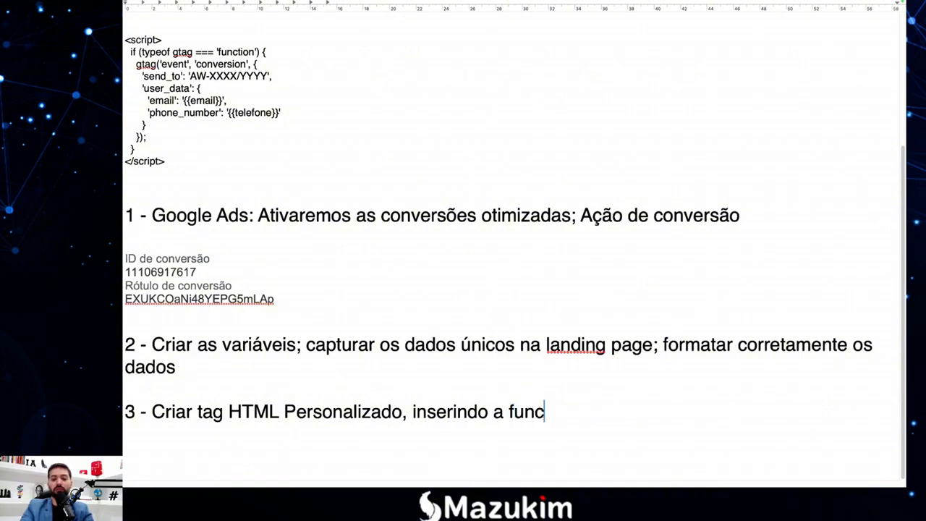
{"action": "type", "text": "7o de conversa"}
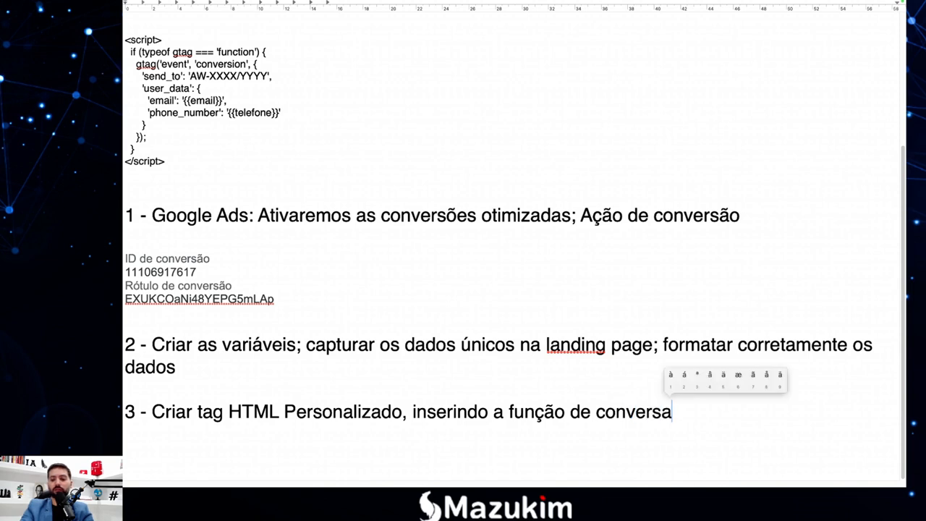
{"action": "type", "text": "6o do Gogl"}
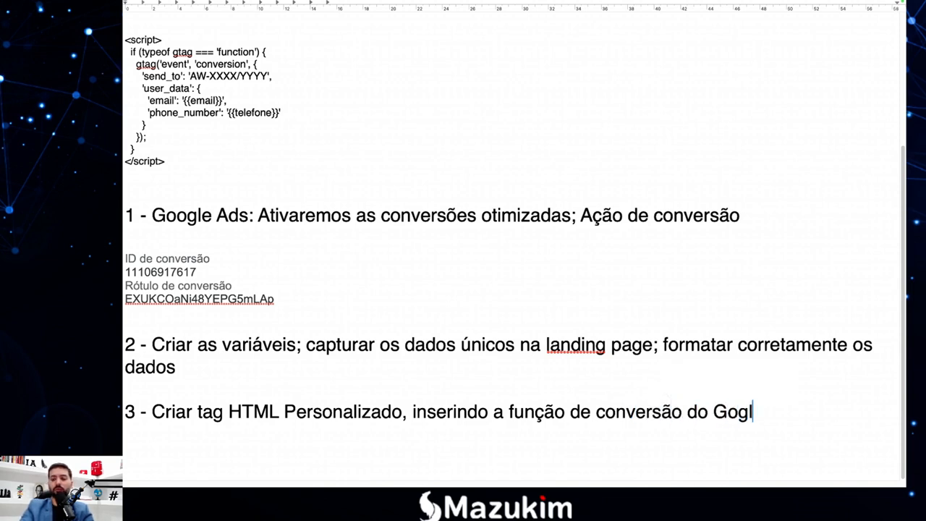
{"action": "key", "text": "BackSpace"}
{"action": "key", "text": "BackSpace"}
{"action": "type", "text": "ogle Ads"}
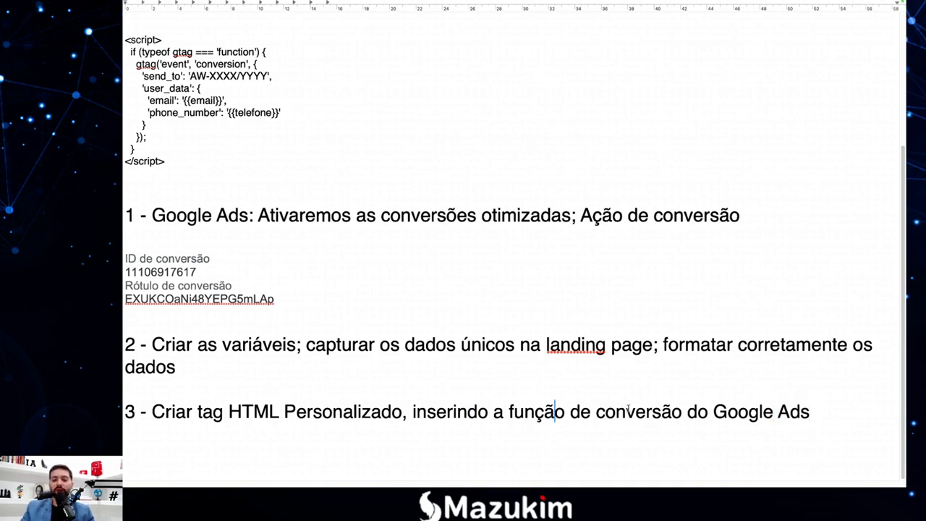
Enlarge the font of the gtag conversion <script> block in the notes.
{"action": "scroll", "coordinate": [596, 389], "scroll_direction": "up", "scroll_amount": 2}
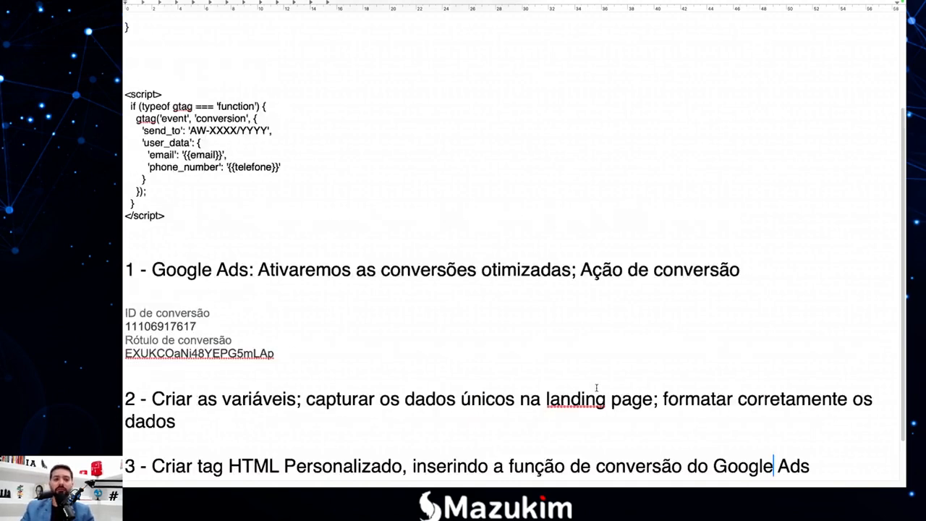
{"action": "scroll", "coordinate": [505, 333], "scroll_direction": "up", "scroll_amount": 1}
{"action": "left_click_drag", "start_coordinate": [197, 227], "coordinate": [124, 102]}
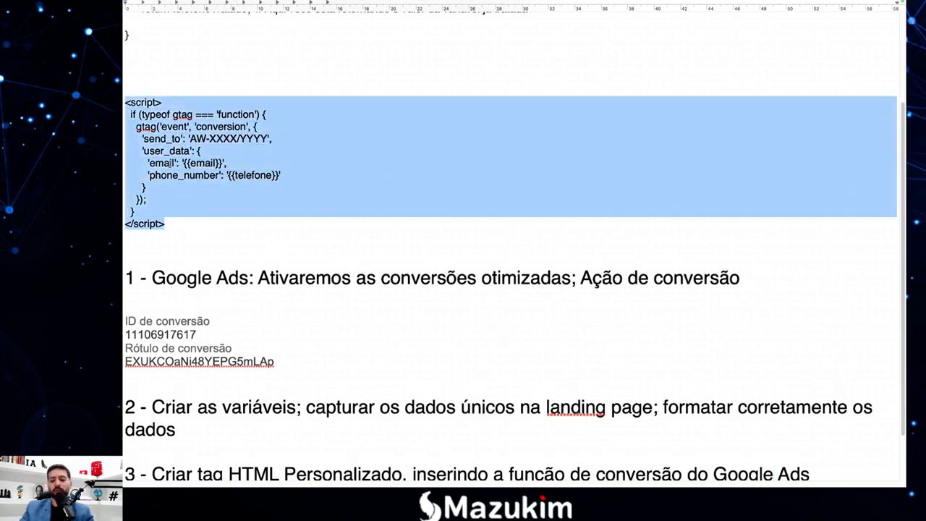
{"action": "key", "text": "super+plus"}
{"action": "key", "text": "super+plus"}
{"action": "key", "text": "super+plus"}
{"action": "key", "text": "super+plus"}
{"action": "key", "text": "super+plus"}
{"action": "key", "text": "super+plus"}
{"action": "key", "text": "super+plus"}
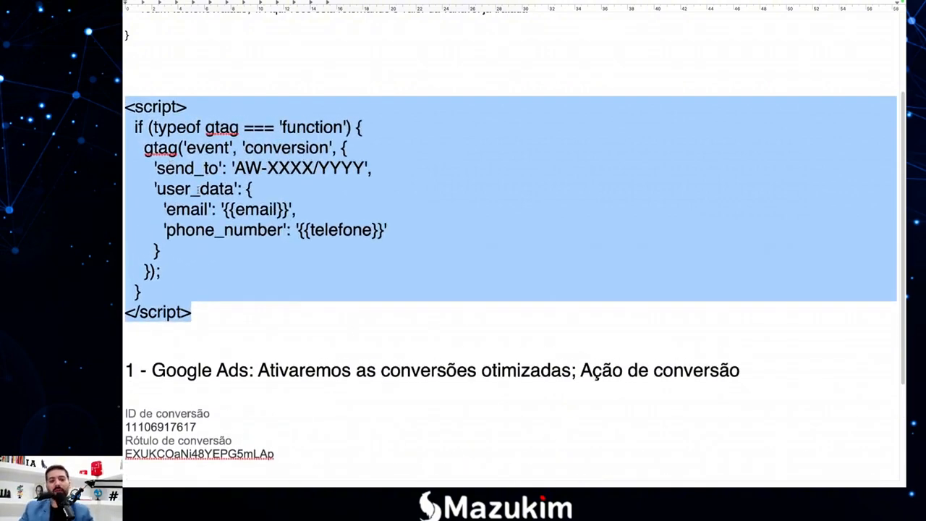
{"action": "left_click", "coordinate": [185, 148]}
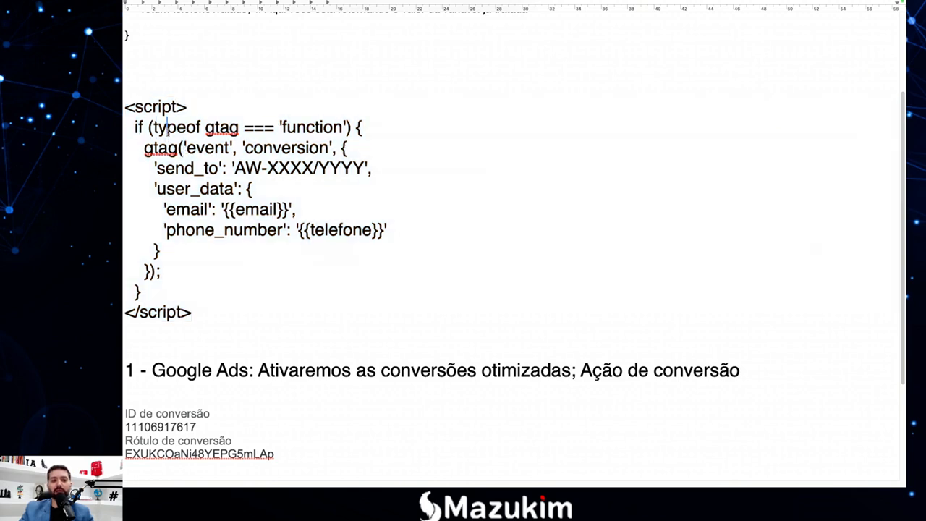
{"action": "left_click", "coordinate": [204, 128]}
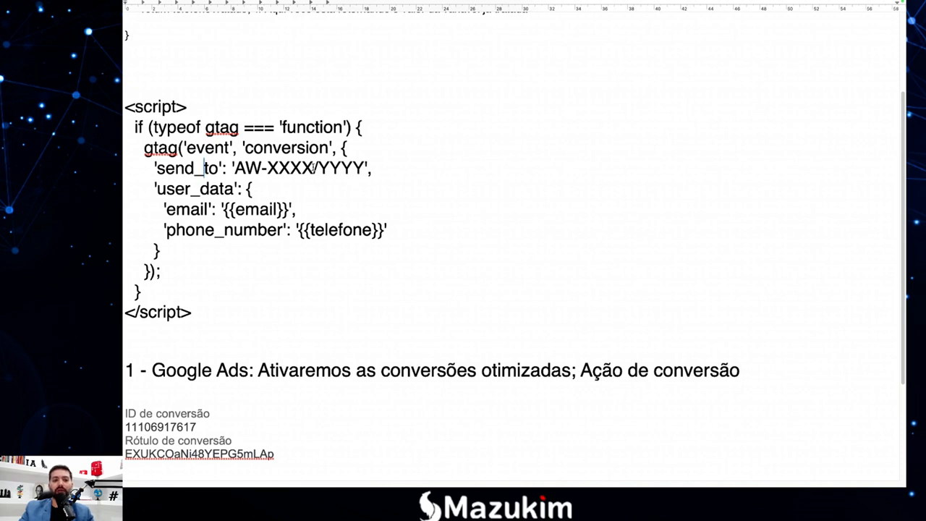
{"action": "left_click_drag", "start_coordinate": [314, 168], "coordinate": [235, 167]}
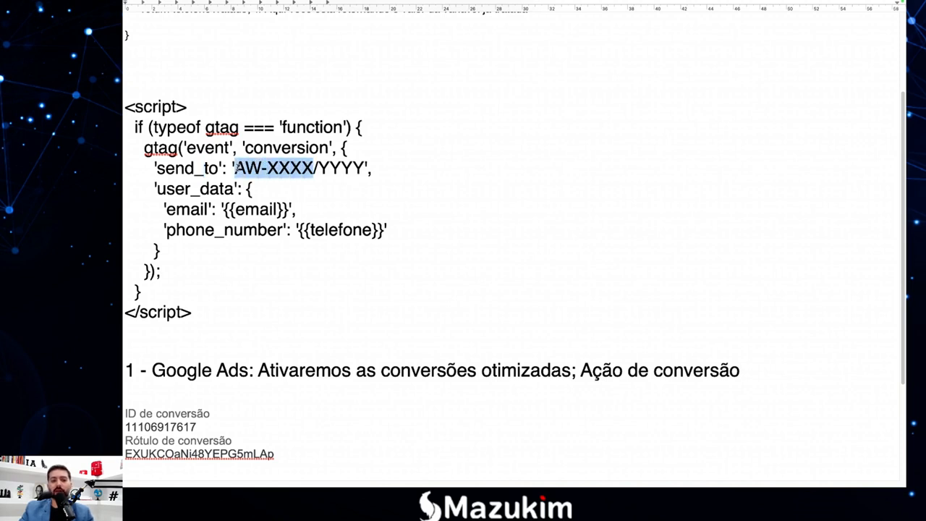
{"action": "left_click_drag", "start_coordinate": [364, 168], "coordinate": [322, 168]}
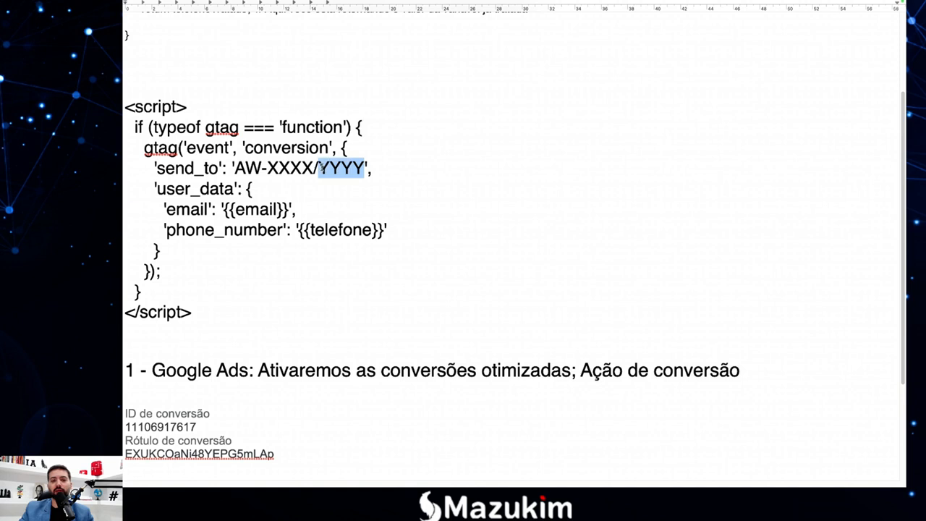
{"action": "scroll", "coordinate": [349, 223], "scroll_direction": "down", "scroll_amount": 2}
{"action": "left_click_drag", "start_coordinate": [203, 375], "coordinate": [127, 376]}
{"action": "key", "text": "super+c"}
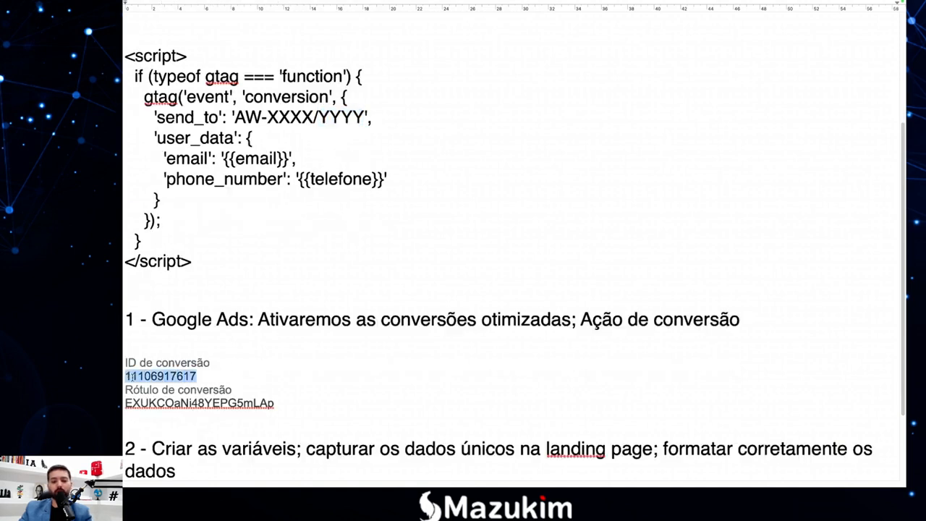
{"action": "scroll", "coordinate": [304, 254], "scroll_direction": "up", "scroll_amount": 1}
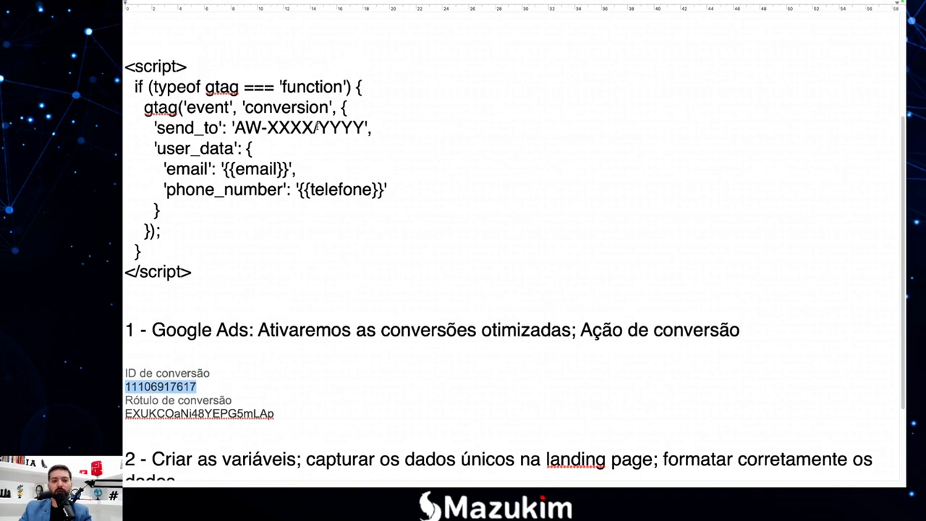
{"action": "left_click_drag", "start_coordinate": [313, 127], "coordinate": [268, 128]}
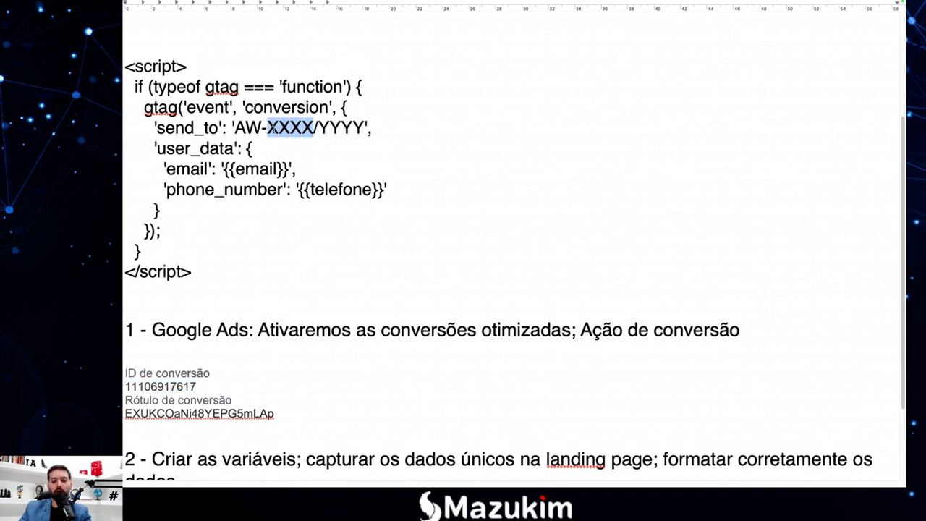
{"action": "key", "text": "super+v"}
Replace the YYYY placeholder in send_to with the Google Ads conversion label.
{"action": "scroll", "coordinate": [283, 214], "scroll_direction": "down", "scroll_amount": 6}
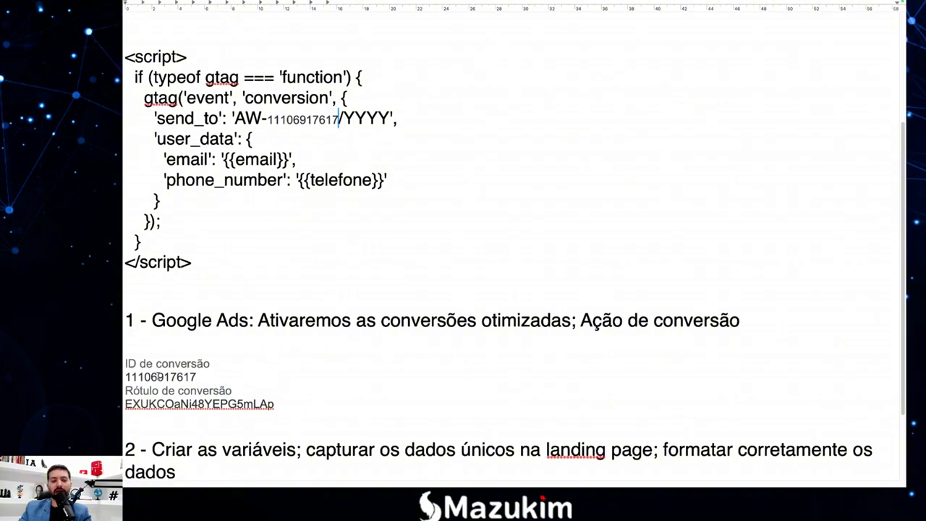
{"action": "left_click_drag", "start_coordinate": [288, 355], "coordinate": [126, 355]}
{"action": "key", "text": "ctrl+c"}
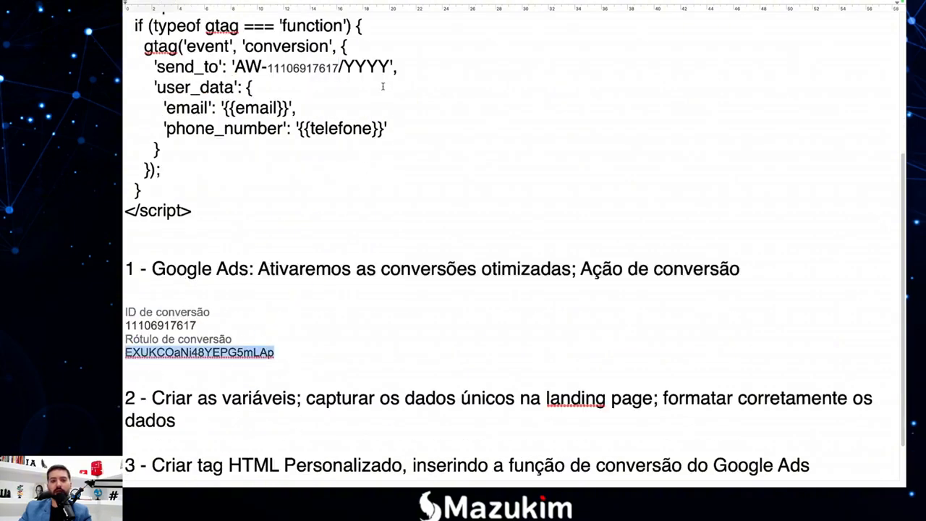
{"action": "left_click_drag", "start_coordinate": [390, 67], "coordinate": [343, 67]}
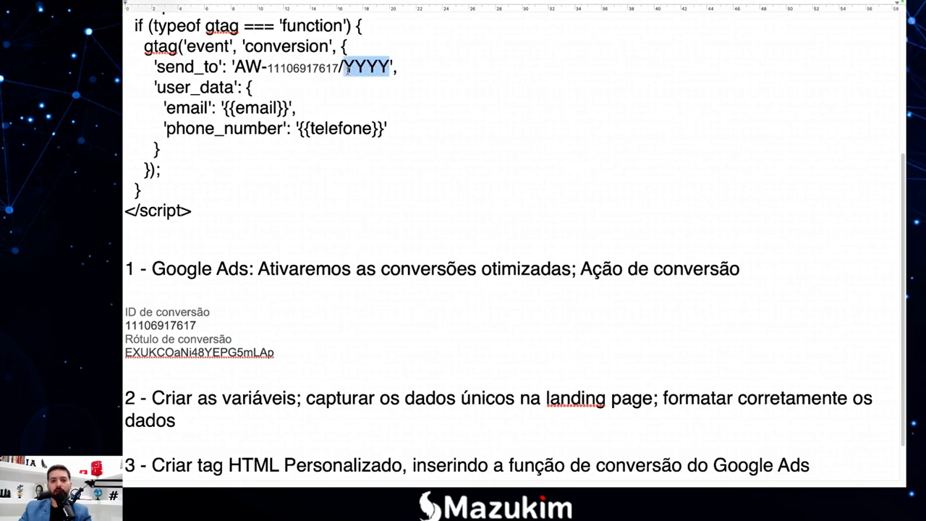
{"action": "key", "text": "ctrl+v"}
{"action": "scroll", "coordinate": [401, 184], "scroll_direction": "up", "scroll_amount": 1}
{"action": "scroll", "coordinate": [402, 184], "scroll_direction": "up", "scroll_amount": 3}
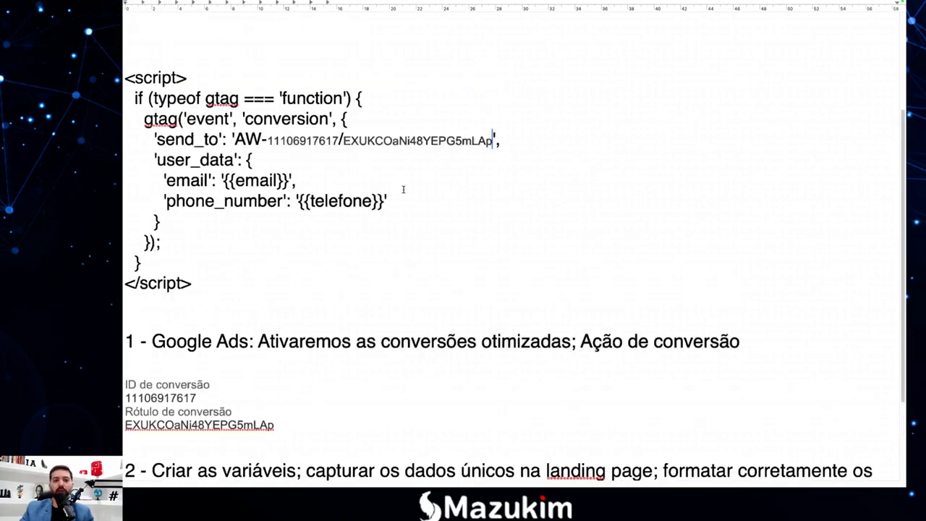
Walk through the send_to value with its AW prefix and the user_data key.
{"action": "left_click_drag", "start_coordinate": [269, 141], "coordinate": [493, 142]}
{"action": "left_click", "coordinate": [491, 142]}
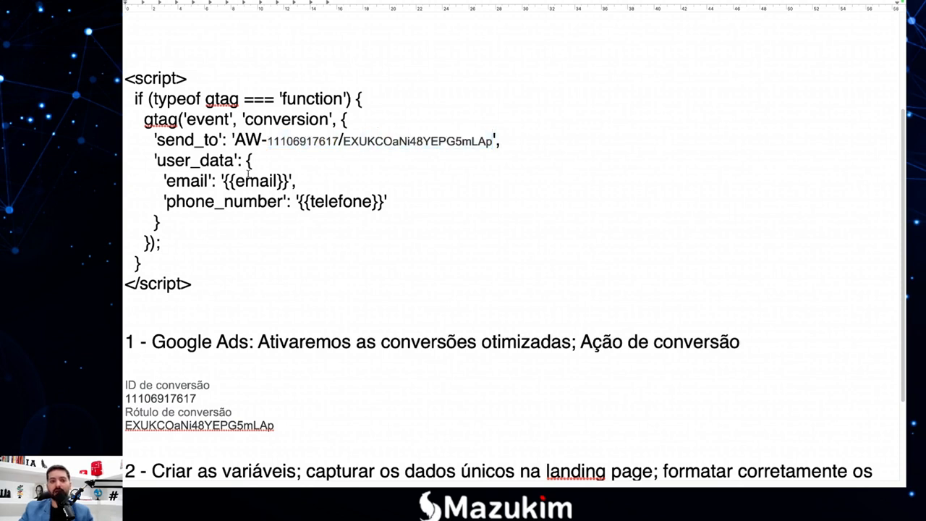
{"action": "left_click_drag", "start_coordinate": [263, 142], "coordinate": [237, 142]}
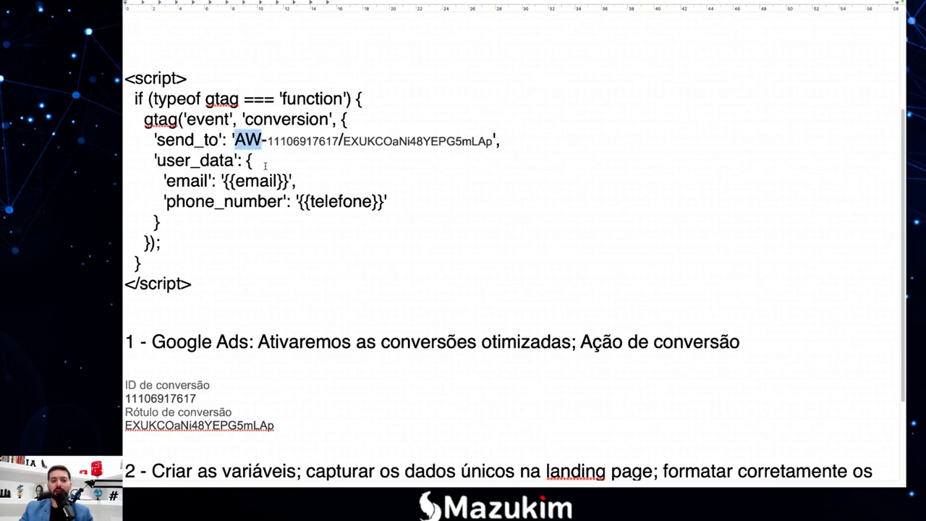
{"action": "left_click", "coordinate": [244, 168]}
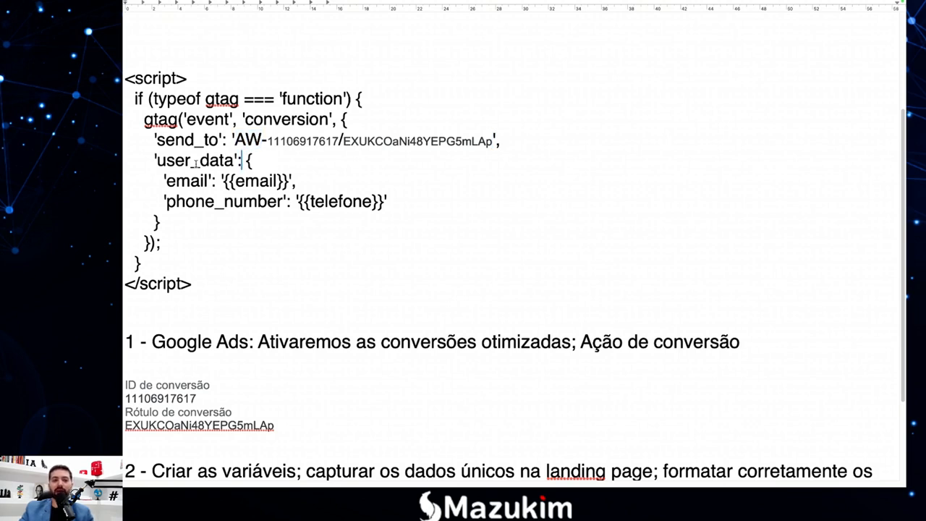
{"action": "left_click", "coordinate": [219, 161]}
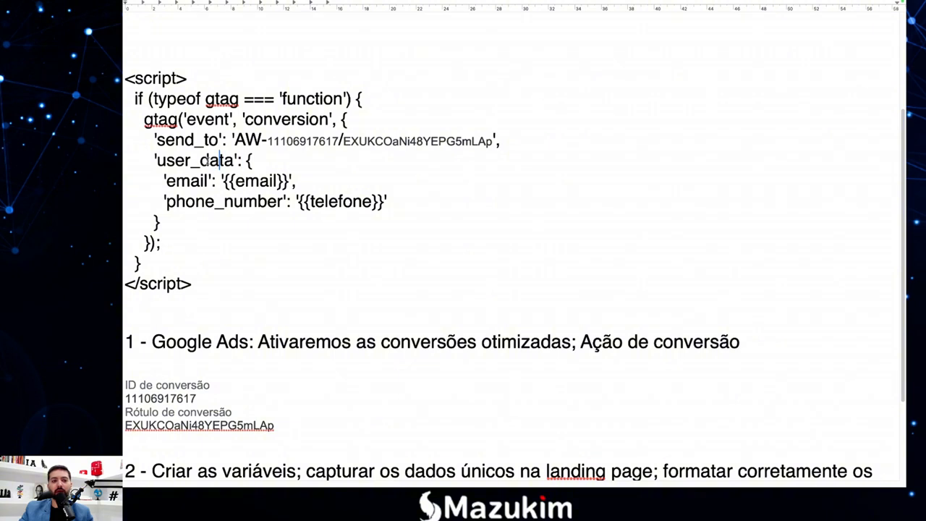
{"action": "left_click", "coordinate": [233, 161]}
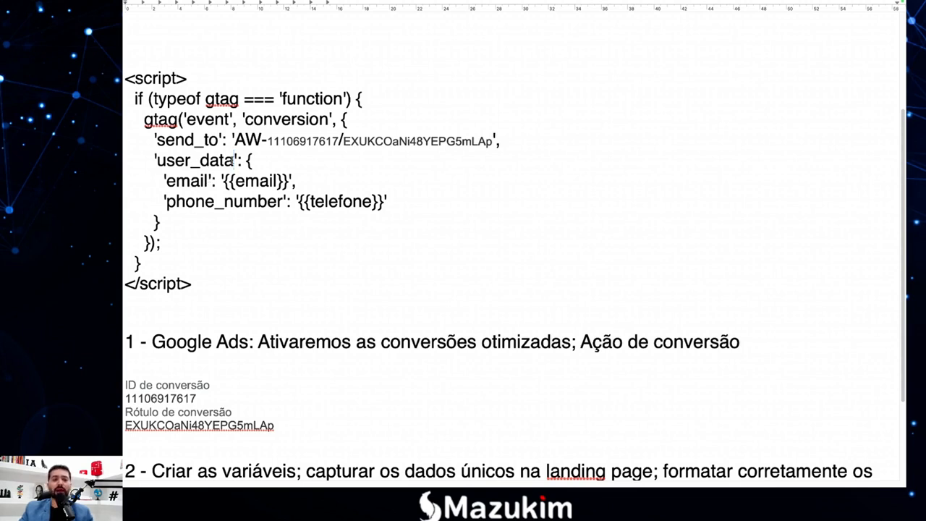
{"action": "left_click_drag", "start_coordinate": [233, 160], "coordinate": [160, 162]}
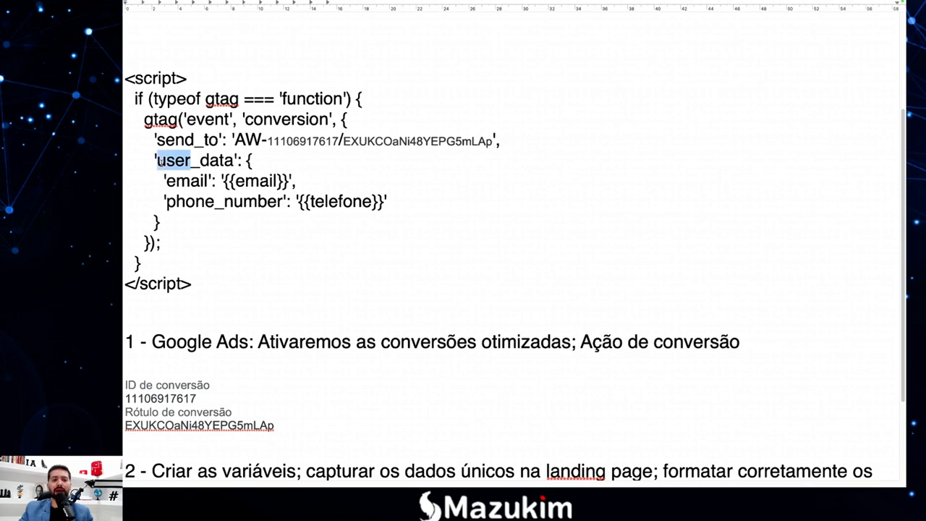
{"action": "left_click", "coordinate": [167, 162]}
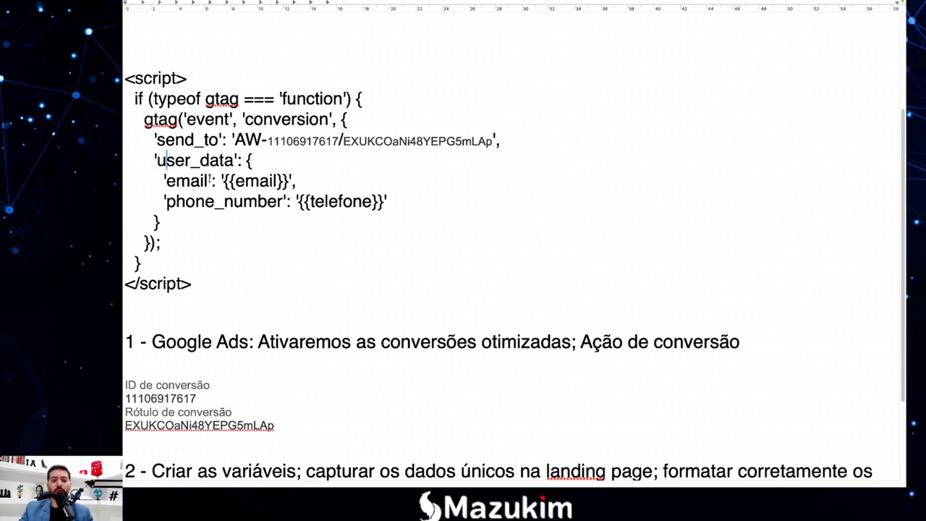
Go over the email and phone_number placeholders, then copy the whole conversion script.
{"action": "left_click_drag", "start_coordinate": [210, 181], "coordinate": [167, 181]}
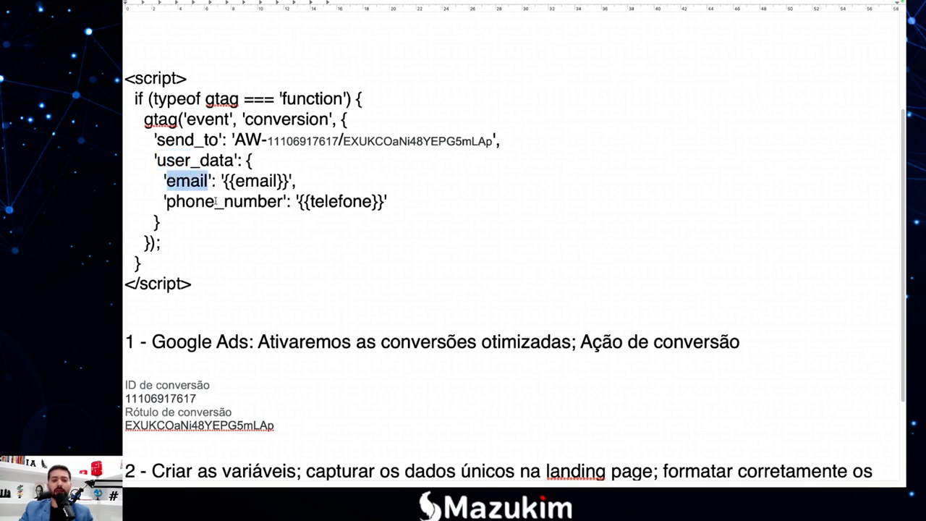
{"action": "left_click_drag", "start_coordinate": [282, 203], "coordinate": [176, 202]}
{"action": "left_click", "coordinate": [204, 203]}
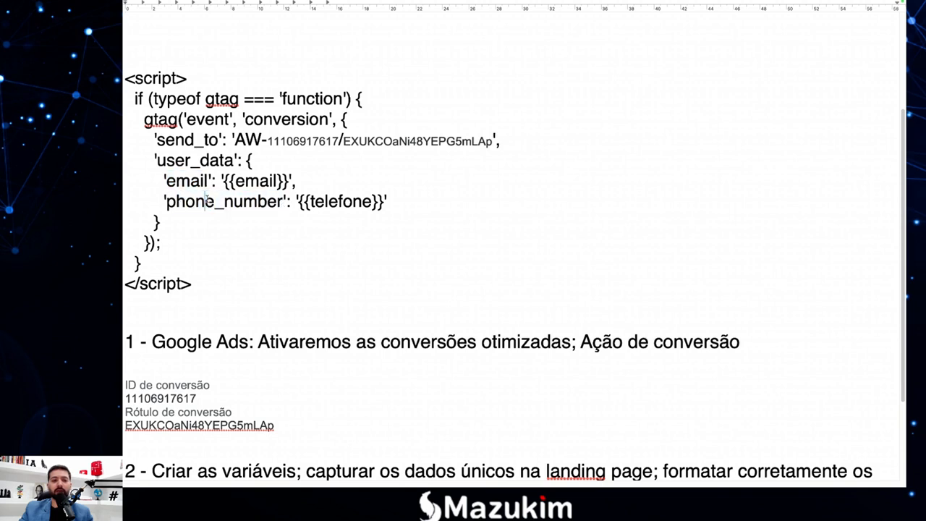
{"action": "left_click_drag", "start_coordinate": [281, 203], "coordinate": [236, 205]}
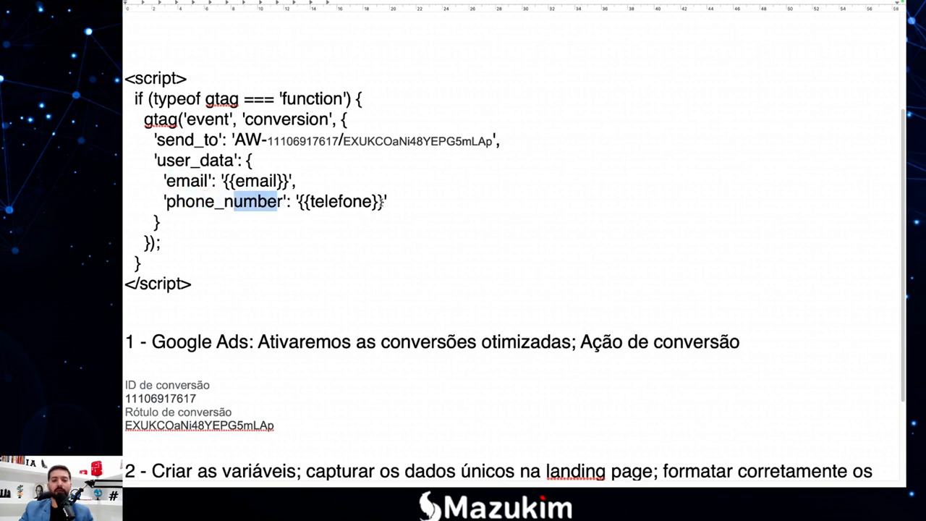
{"action": "left_click_drag", "start_coordinate": [382, 202], "coordinate": [300, 202]}
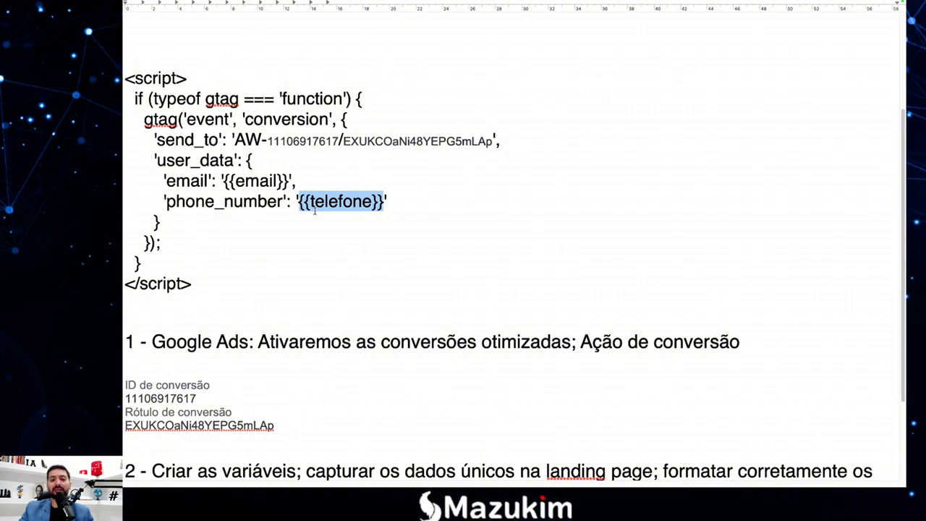
{"action": "left_click_drag", "start_coordinate": [290, 181], "coordinate": [224, 181]}
{"action": "left_click", "coordinate": [224, 181]}
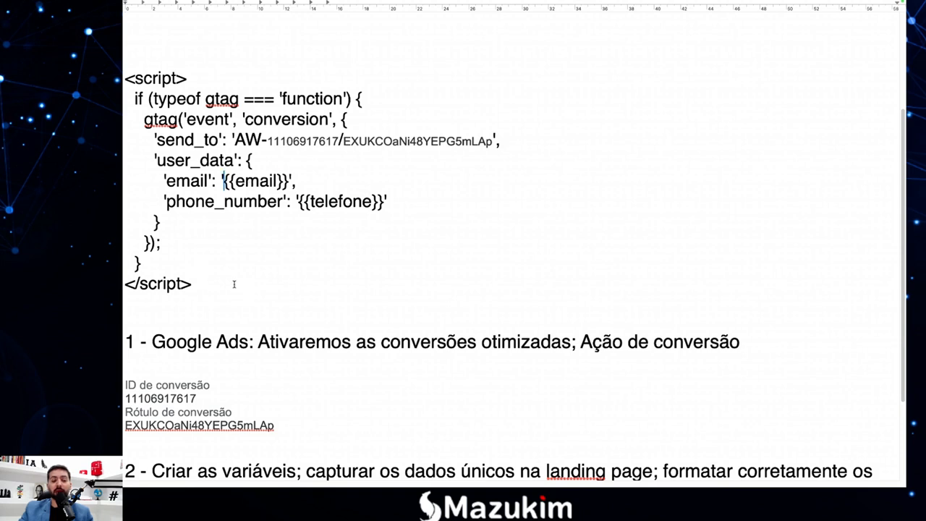
{"action": "left_click_drag", "start_coordinate": [194, 284], "coordinate": [124, 82]}
{"action": "key", "text": "super+c"}
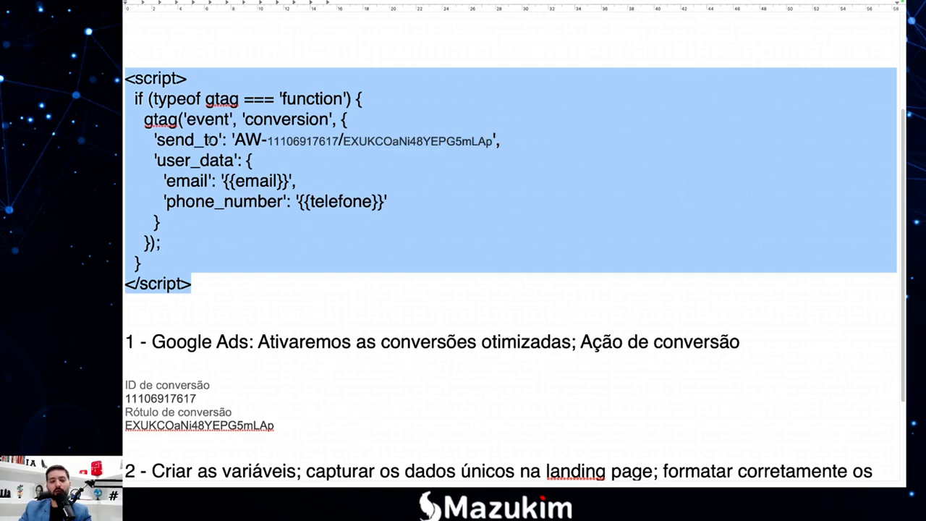
{"action": "key", "text": "F4"}
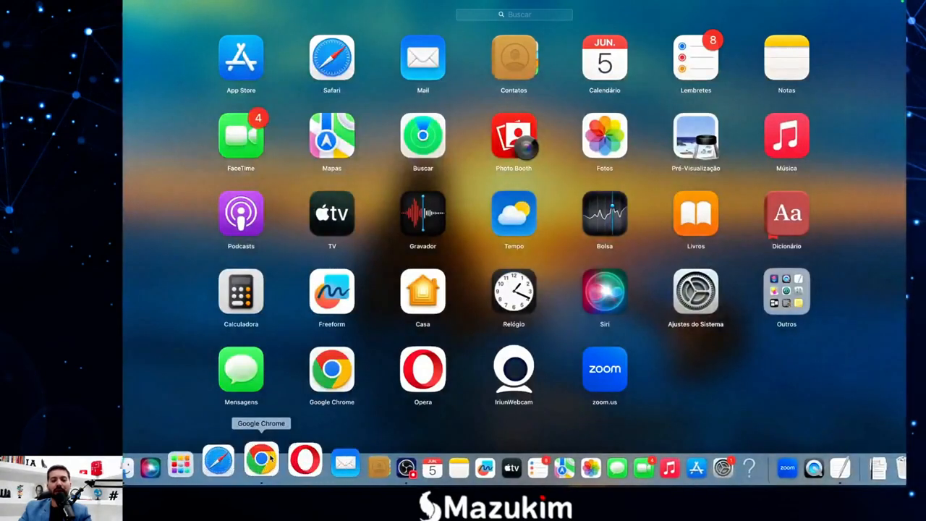
Replace the alert("Teste") code in the Conversão Google Ads tag with the pasted gtag script.
{"action": "left_click", "coordinate": [262, 462]}
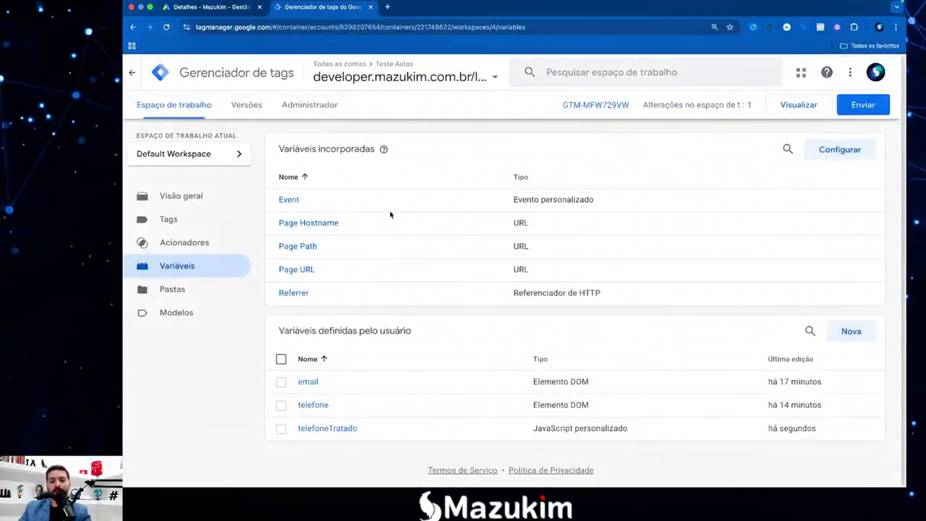
{"action": "left_click", "coordinate": [183, 222]}
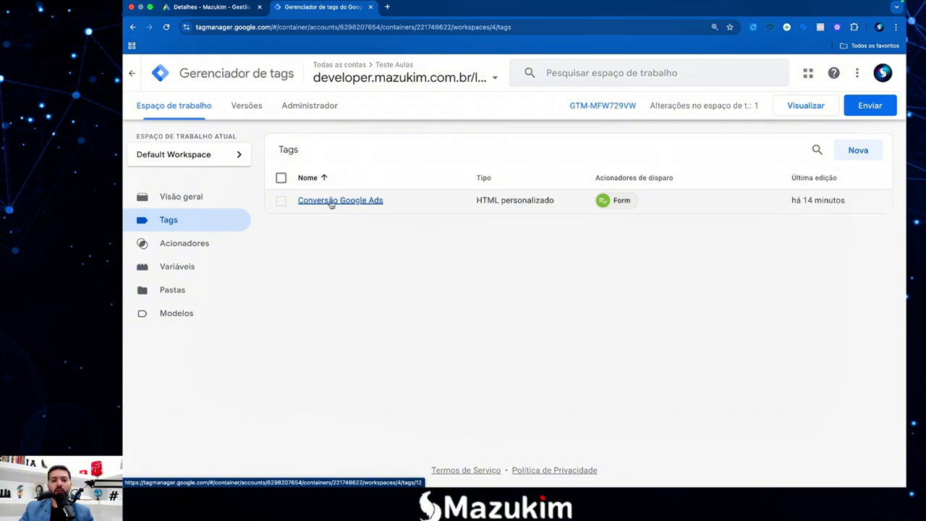
{"action": "left_click", "coordinate": [355, 203]}
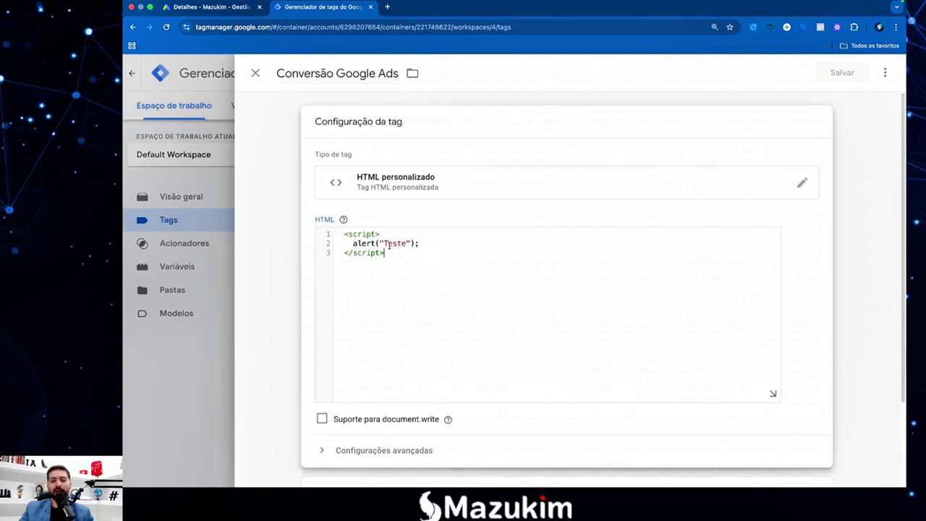
{"action": "left_click_drag", "start_coordinate": [392, 256], "coordinate": [309, 234]}
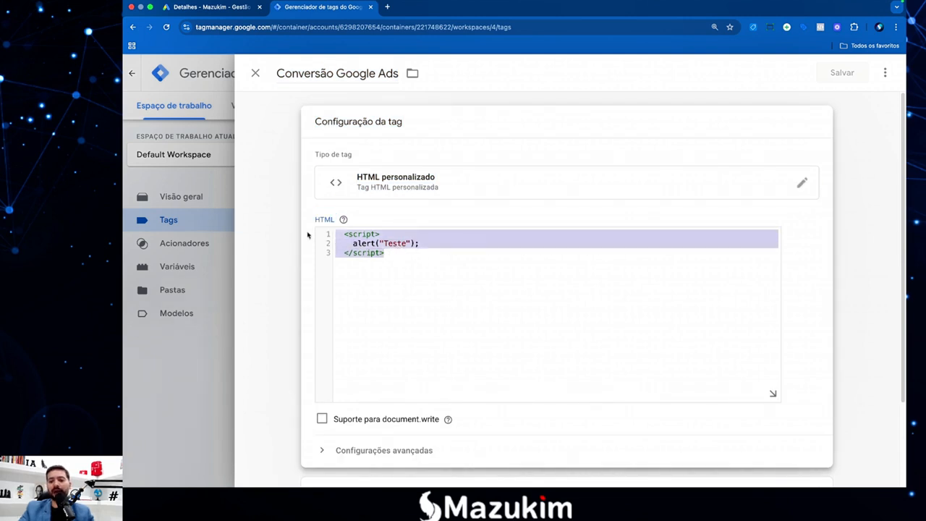
{"action": "key", "text": "BackSpace"}
{"action": "key", "text": "super+v"}
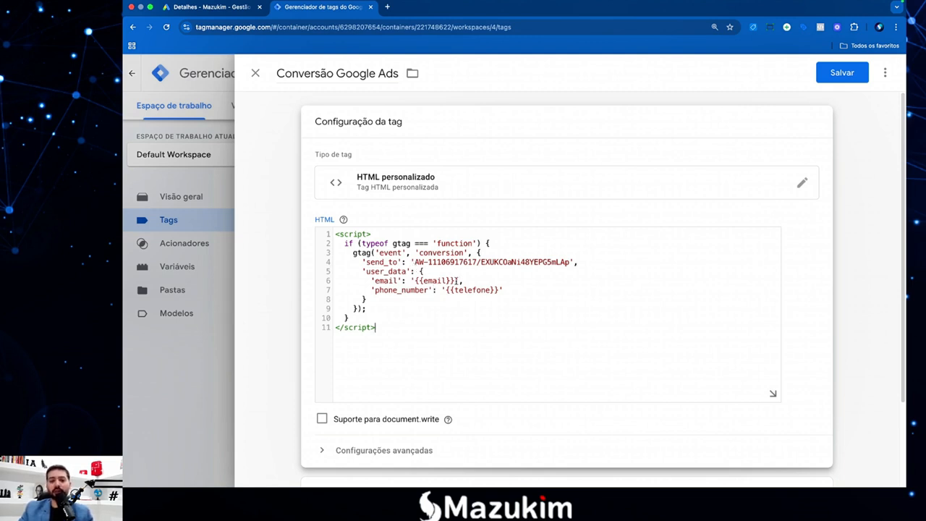
Re-enter the email field's value as {{email}} from the variable suggestions.
{"action": "left_click_drag", "start_coordinate": [457, 281], "coordinate": [414, 281]}
{"action": "left_click", "coordinate": [481, 297]}
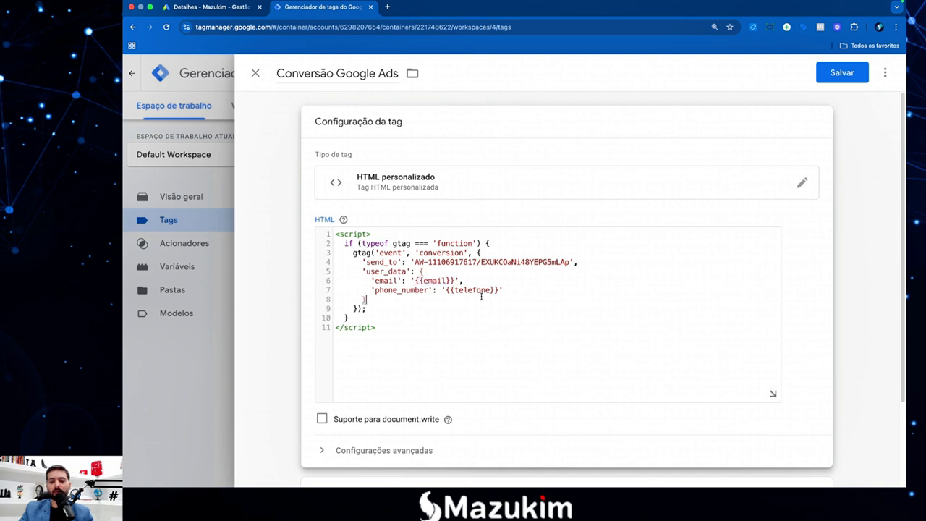
{"action": "left_click_drag", "start_coordinate": [498, 290], "coordinate": [415, 280]}
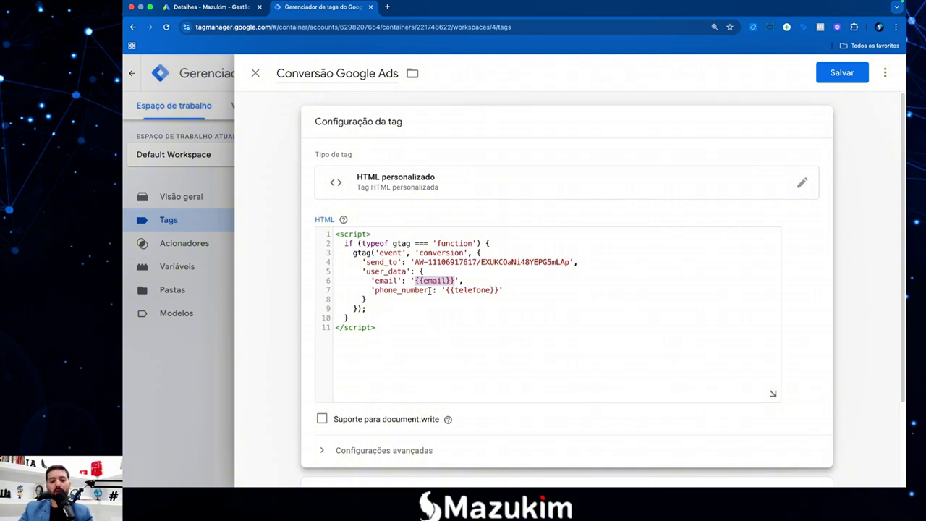
{"action": "type", "text": "{{"}
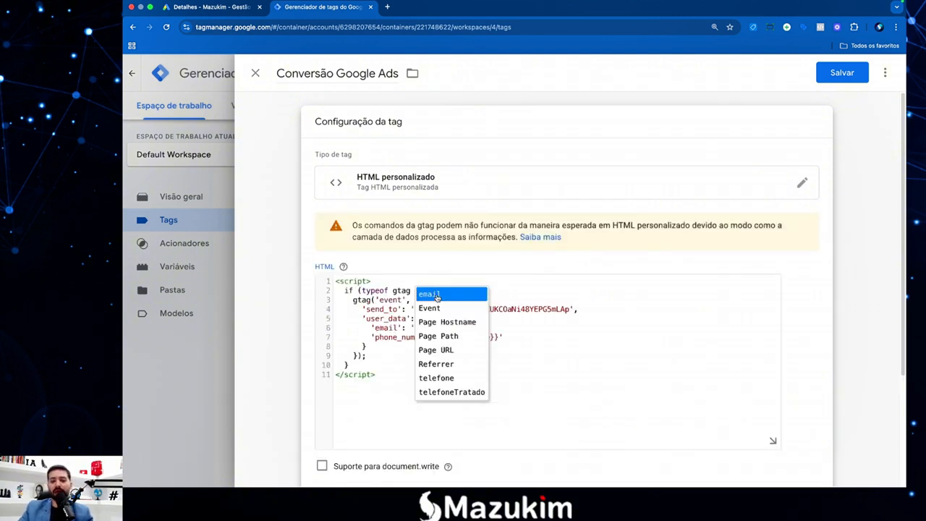
{"action": "left_click", "coordinate": [437, 295]}
{"action": "left_click", "coordinate": [467, 328]}
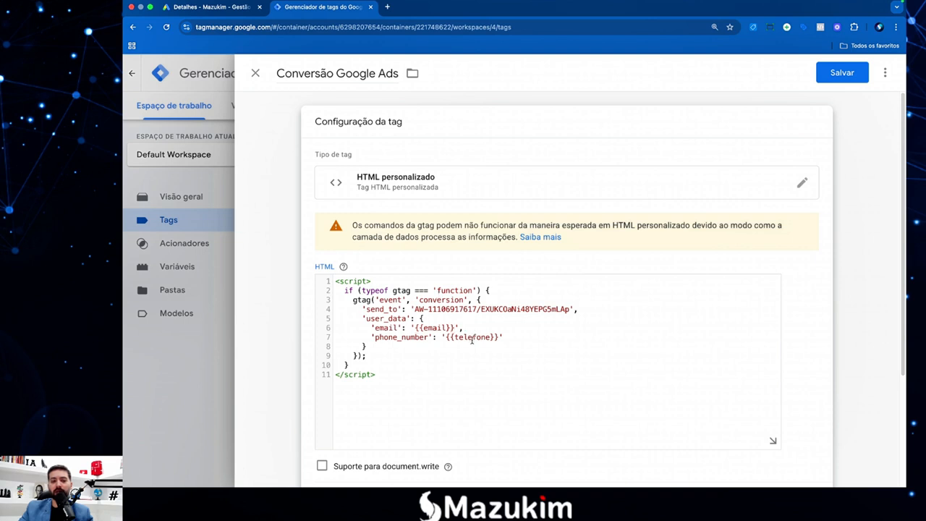
Replace {{telefone}} in phone_number with {{telefoneTratado}}.
{"action": "left_click", "coordinate": [405, 341]}
{"action": "left_click_drag", "start_coordinate": [500, 337], "coordinate": [447, 337]}
{"action": "key", "text": "shift+super+semicolon"}
{"action": "key", "text": "Escape"}
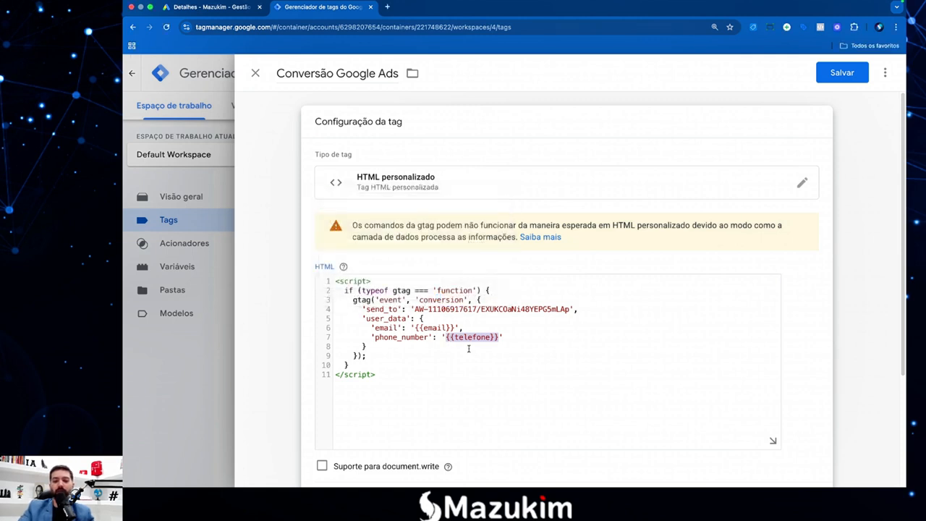
{"action": "left_click", "coordinate": [494, 349]}
{"action": "left_click_drag", "start_coordinate": [499, 337], "coordinate": [448, 338]}
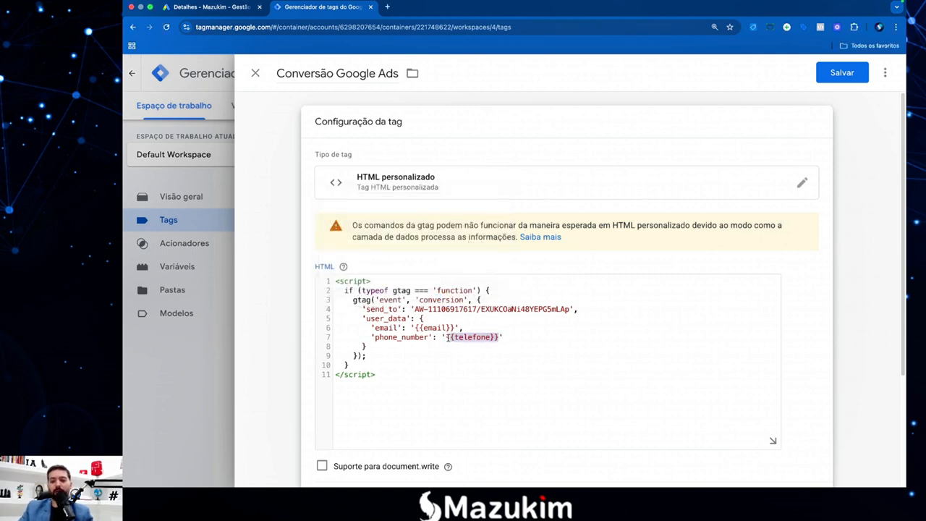
{"action": "key", "text": "BackSpace"}
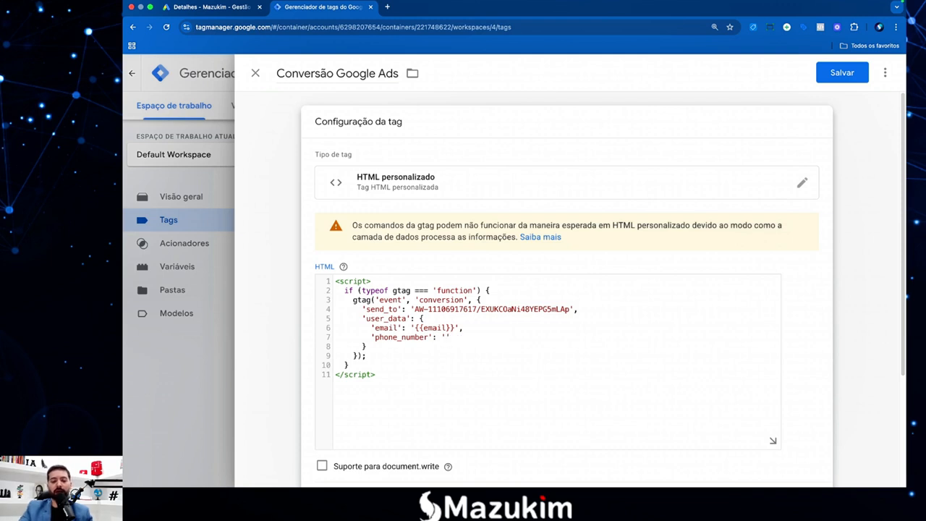
{"action": "type", "text": "{"}
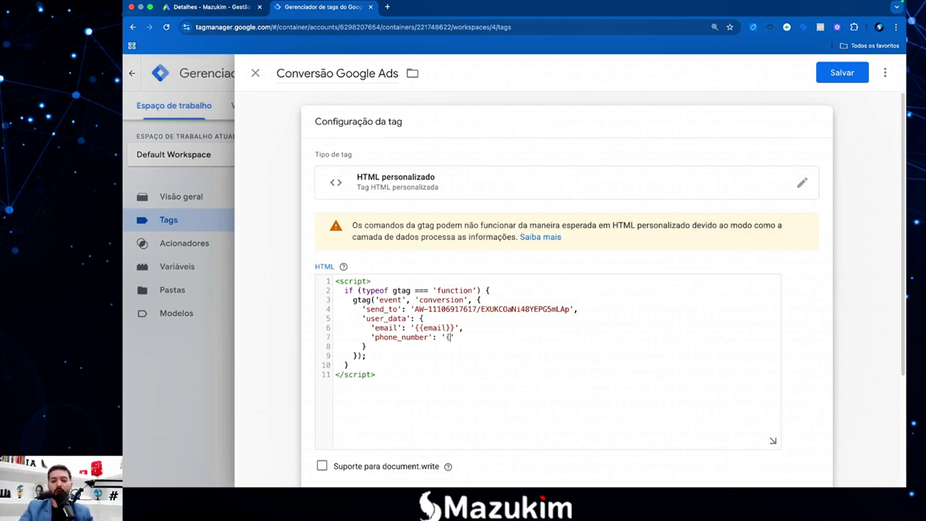
{"action": "type", "text": "{"}
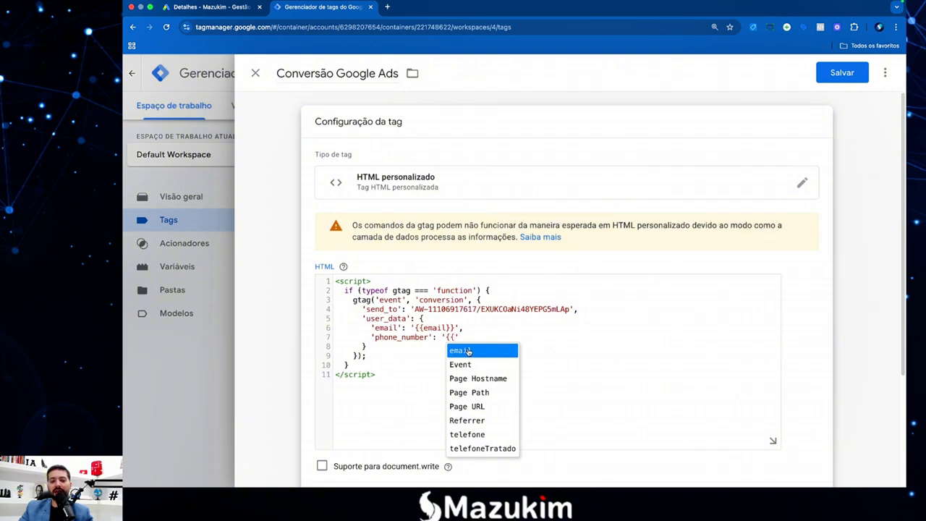
{"action": "left_click", "coordinate": [482, 448]}
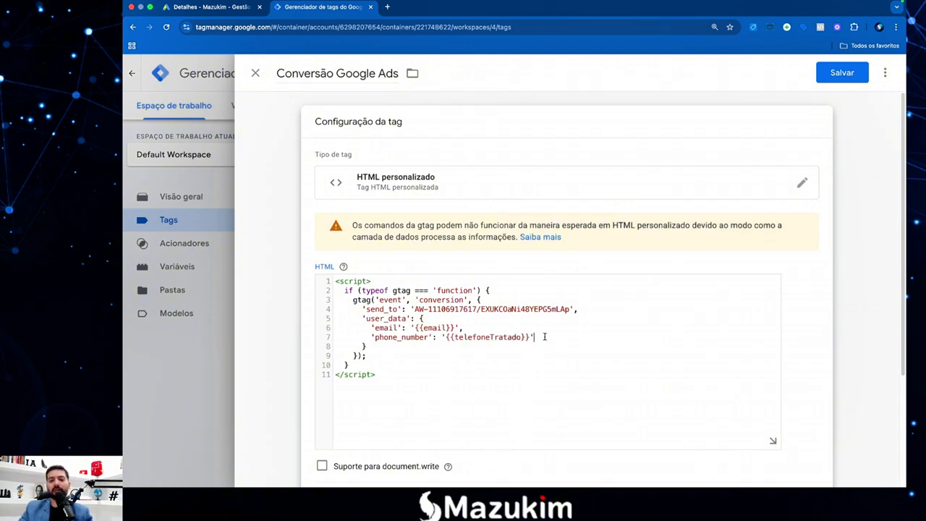
{"action": "scroll", "coordinate": [542, 350], "scroll_direction": "down", "scroll_amount": 1}
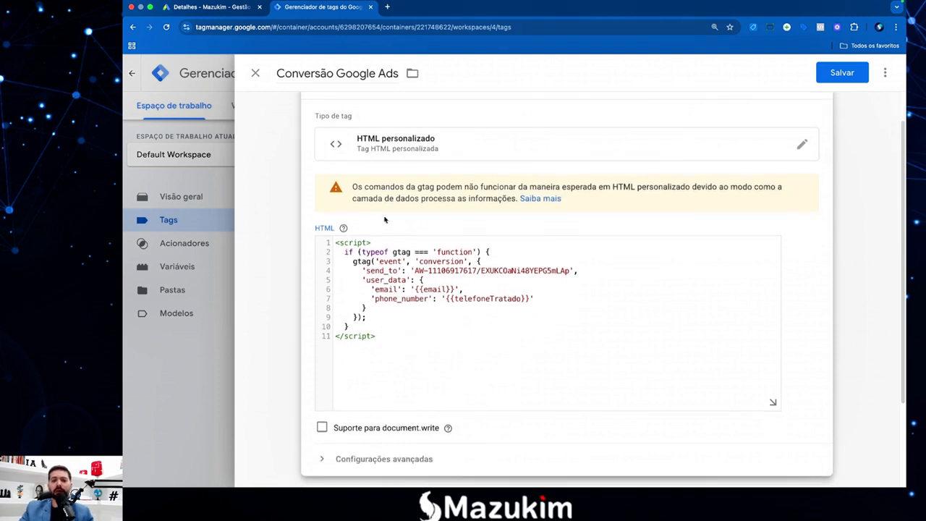
{"action": "left_click_drag", "start_coordinate": [354, 188], "coordinate": [419, 189]}
{"action": "left_click", "coordinate": [443, 192]}
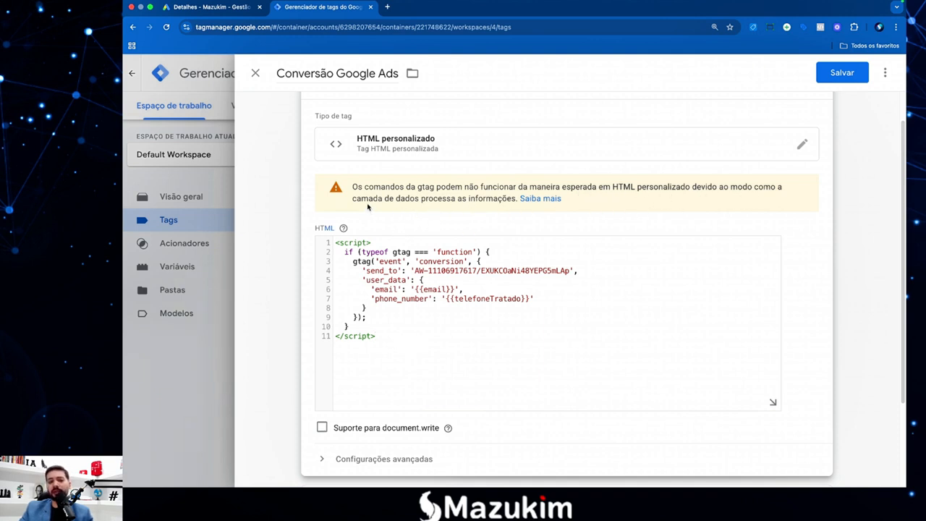
{"action": "left_click_drag", "start_coordinate": [347, 190], "coordinate": [568, 204]}
{"action": "left_click", "coordinate": [587, 206]}
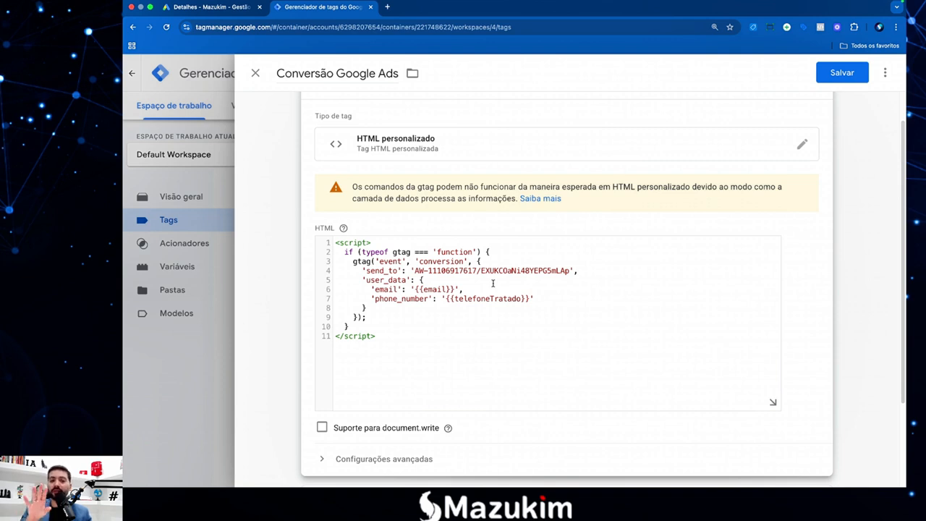
{"action": "left_click_drag", "start_coordinate": [353, 261], "coordinate": [384, 261]}
{"action": "left_click", "coordinate": [384, 261]}
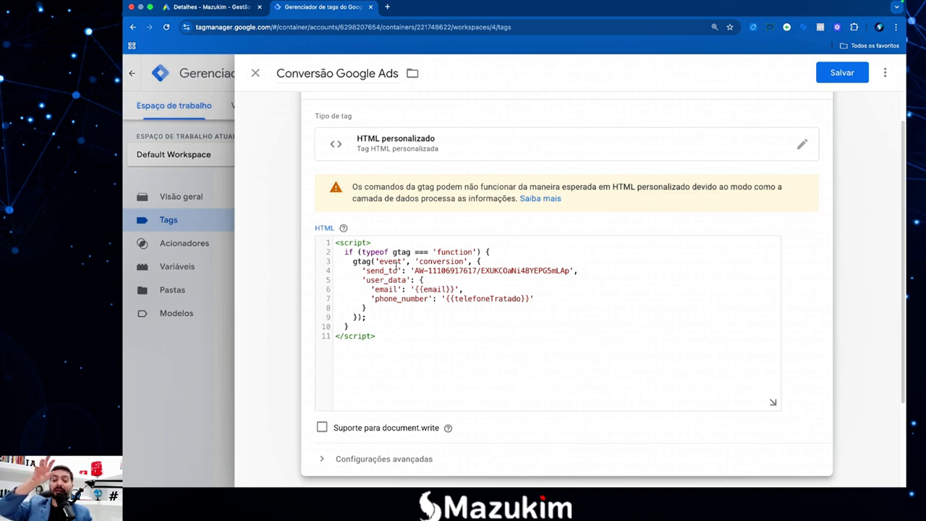
{"action": "left_click", "coordinate": [413, 308]}
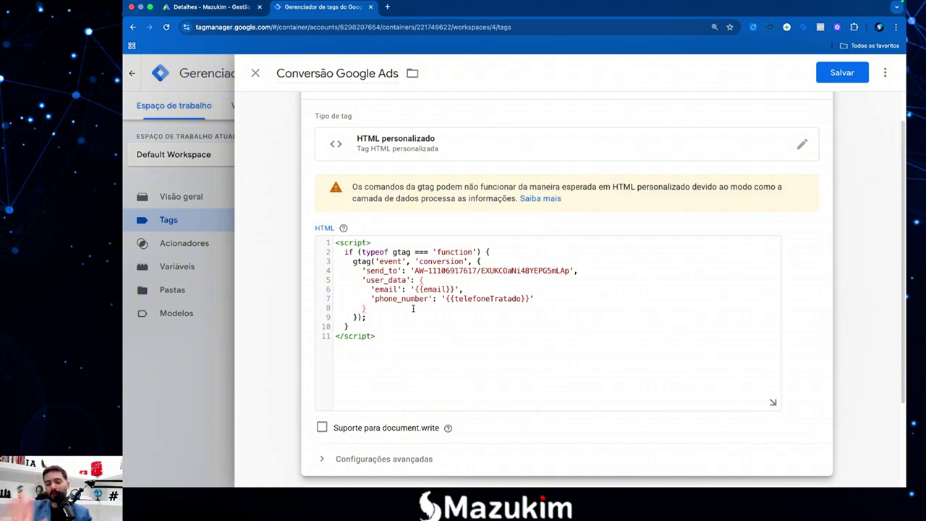
{"action": "left_click_drag", "start_coordinate": [405, 331], "coordinate": [337, 241]}
{"action": "left_click", "coordinate": [384, 335]}
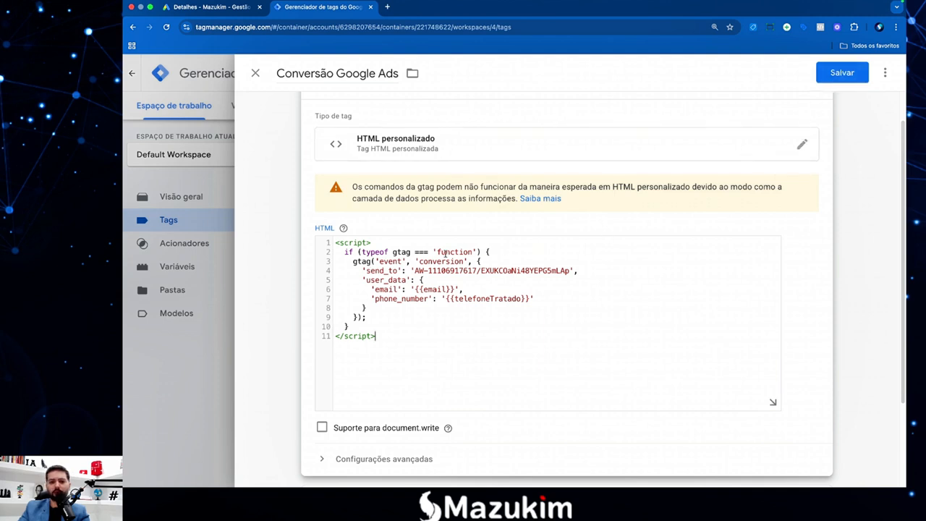
{"action": "left_click_drag", "start_coordinate": [419, 270], "coordinate": [523, 271]}
{"action": "left_click", "coordinate": [417, 290]}
Save the updated conversion tag and connect Tag Assistant to the developer.mazukim.com.br landing page.
{"action": "left_click", "coordinate": [844, 73]}
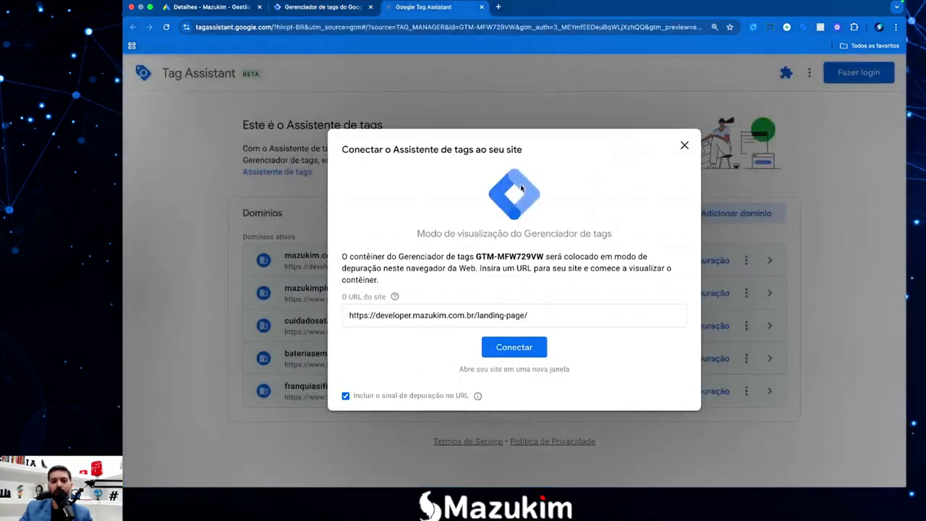
{"action": "left_click", "coordinate": [523, 347]}
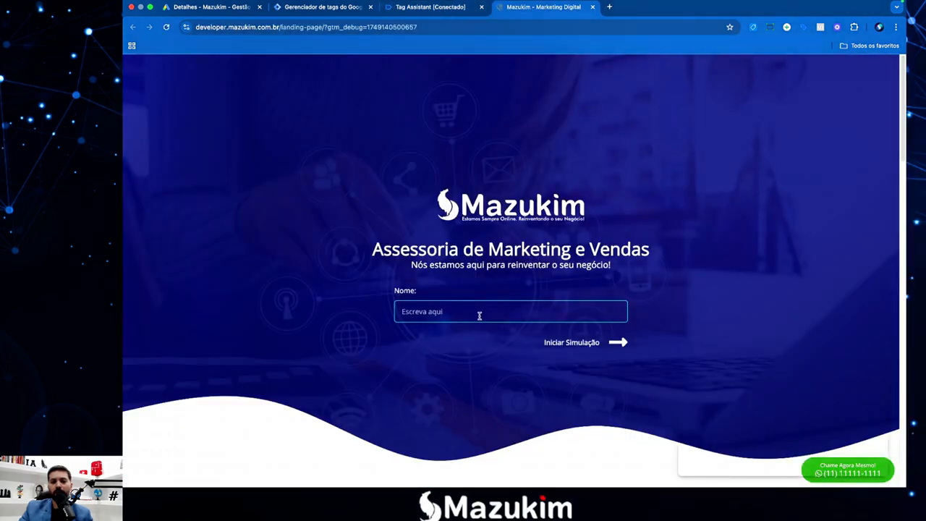
Fill the form's name from the saved suggestion and type a phone number.
{"action": "left_click", "coordinate": [481, 317]}
{"action": "left_click", "coordinate": [494, 338]}
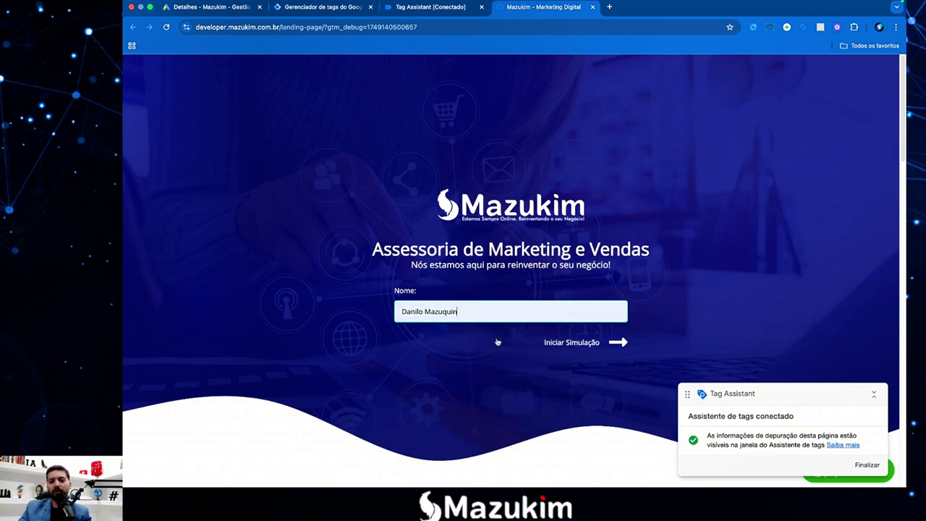
{"action": "left_click", "coordinate": [622, 342]}
{"action": "left_click", "coordinate": [495, 318]}
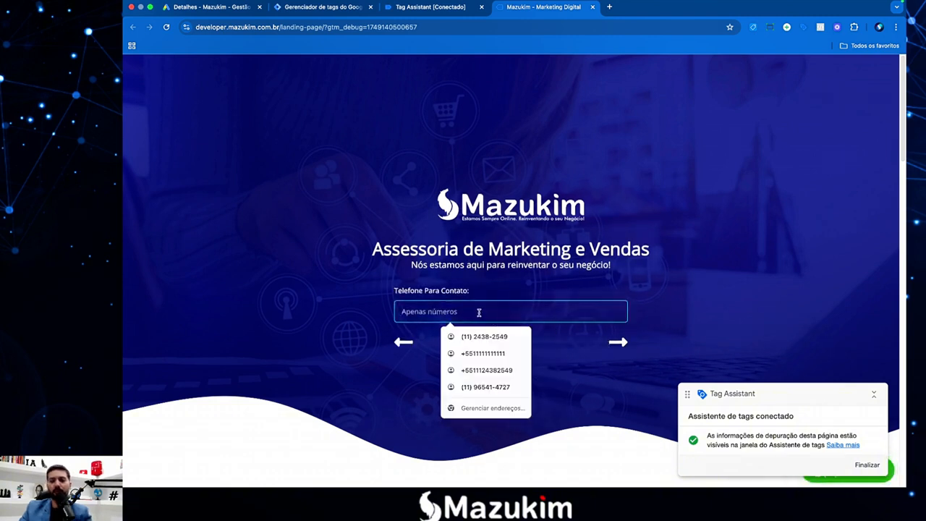
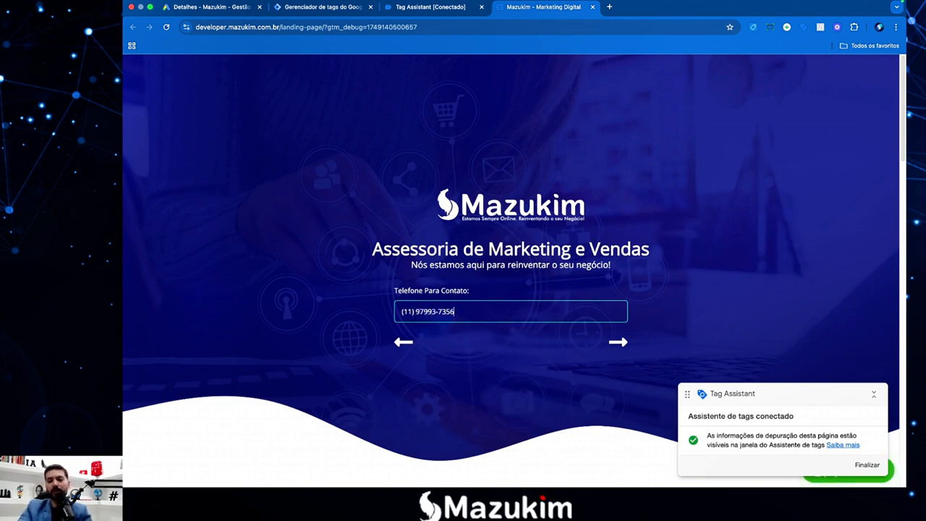
{"action": "left_click", "coordinate": [618, 343]}
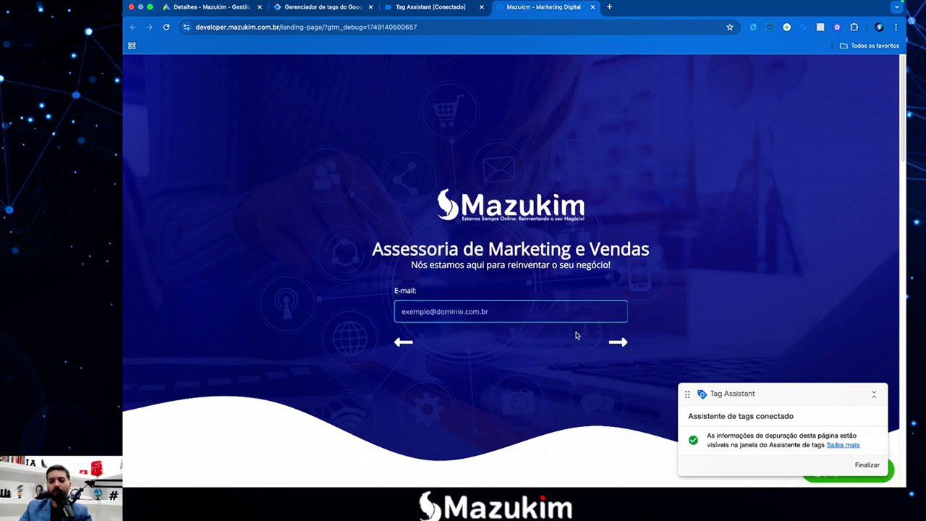
Pick the saved e-mail, tick Gestão de Google Ads, and choose teste1.
{"action": "left_click", "coordinate": [547, 321]}
{"action": "left_click", "coordinate": [519, 337]}
{"action": "left_click", "coordinate": [620, 345]}
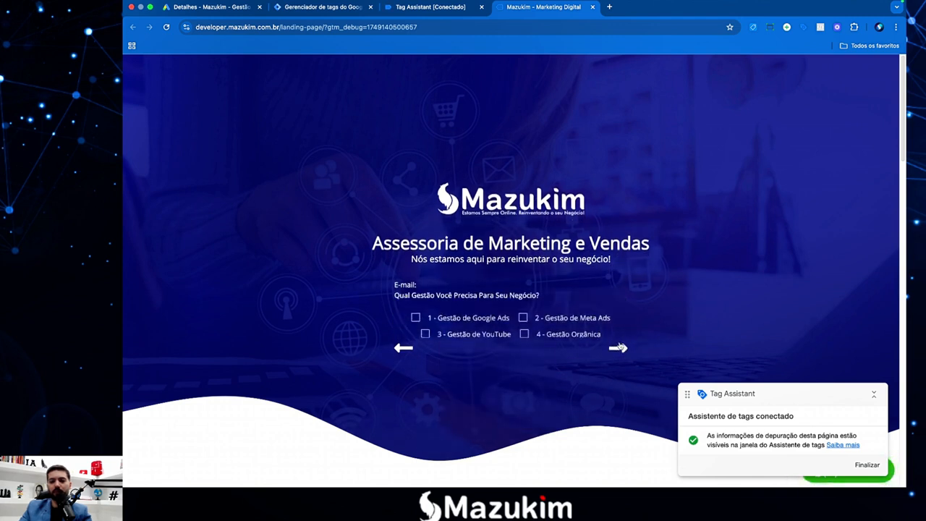
{"action": "left_click", "coordinate": [416, 305]}
{"action": "left_click", "coordinate": [619, 348]}
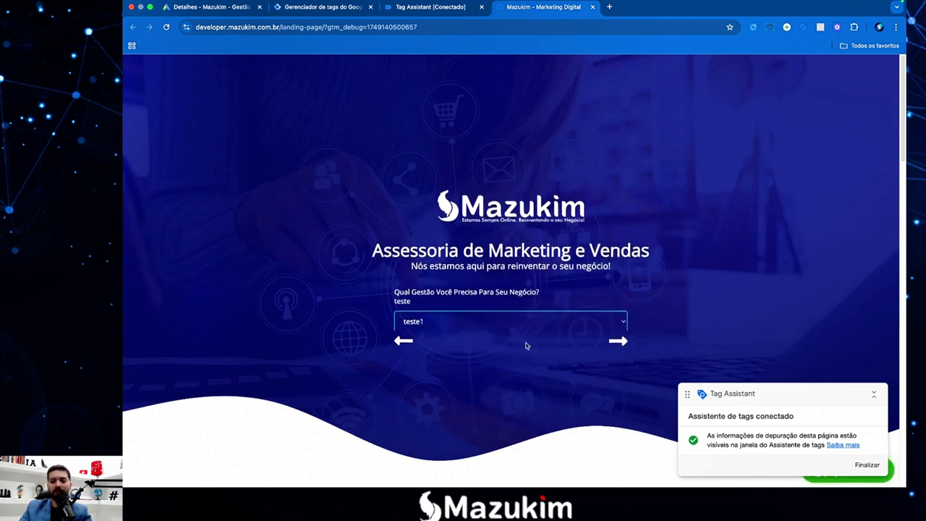
{"action": "left_click", "coordinate": [477, 321]}
{"action": "left_click", "coordinate": [455, 324]}
{"action": "left_click", "coordinate": [615, 343]}
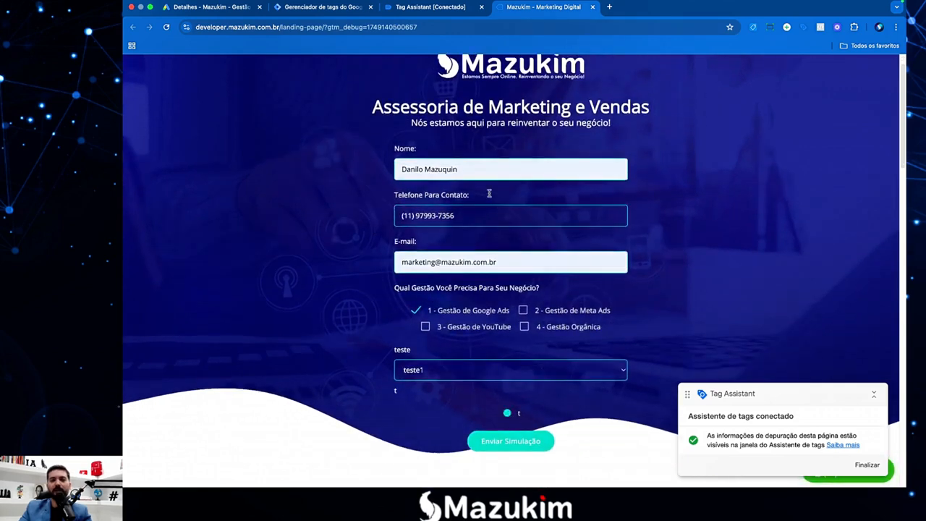
Check the Janela carregada variables showing empty email and telefone, then return to the landing page.
{"action": "left_click", "coordinate": [430, 6]}
{"action": "left_click", "coordinate": [515, 287]}
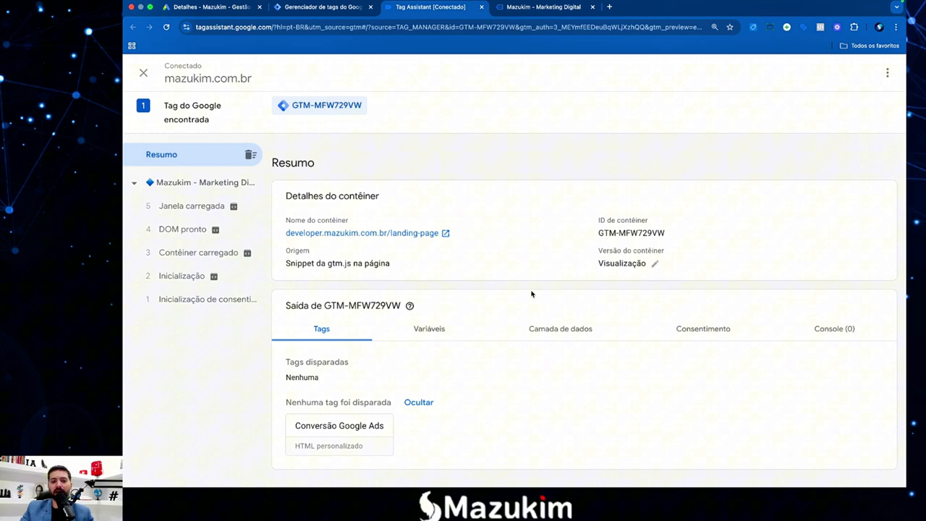
{"action": "left_click", "coordinate": [193, 208]}
{"action": "left_click", "coordinate": [427, 286]}
{"action": "scroll", "coordinate": [506, 317], "scroll_direction": "down", "scroll_amount": 1}
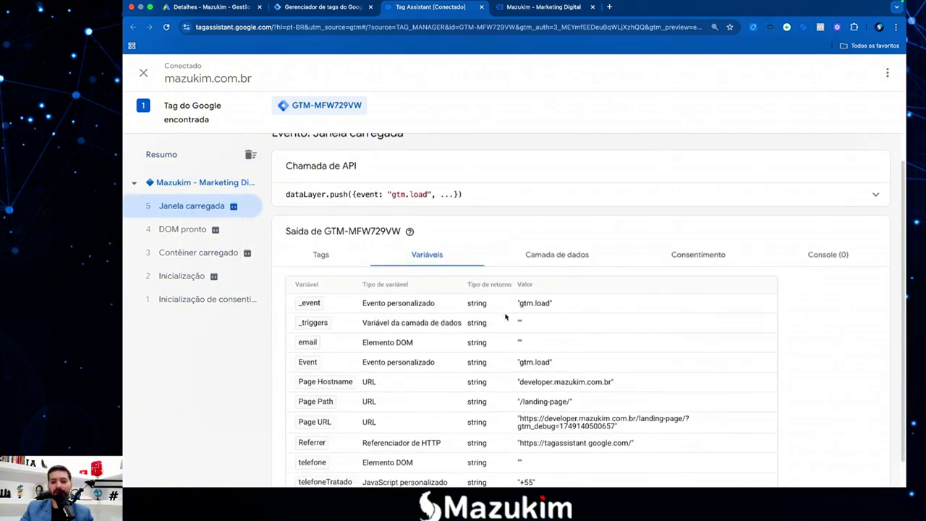
{"action": "scroll", "coordinate": [506, 316], "scroll_direction": "down", "scroll_amount": 1}
{"action": "double_click", "coordinate": [477, 314]}
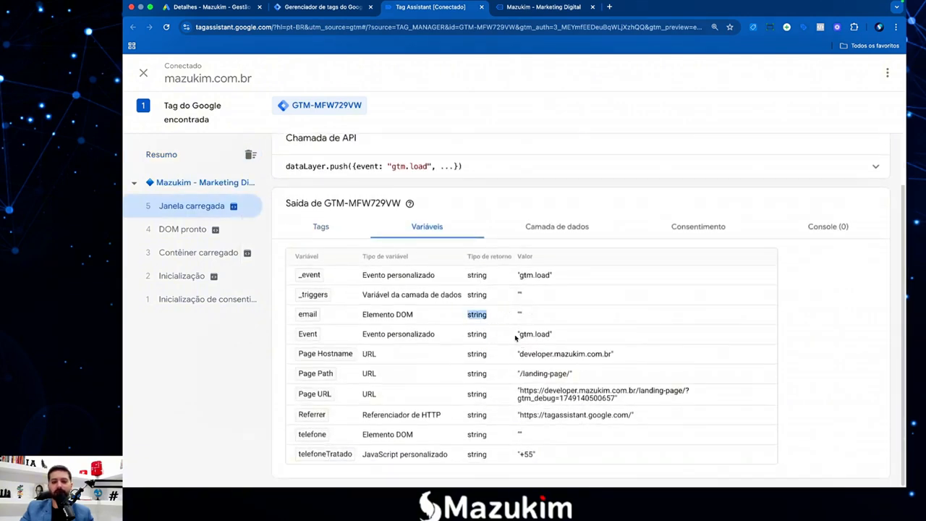
{"action": "left_click", "coordinate": [564, 429]}
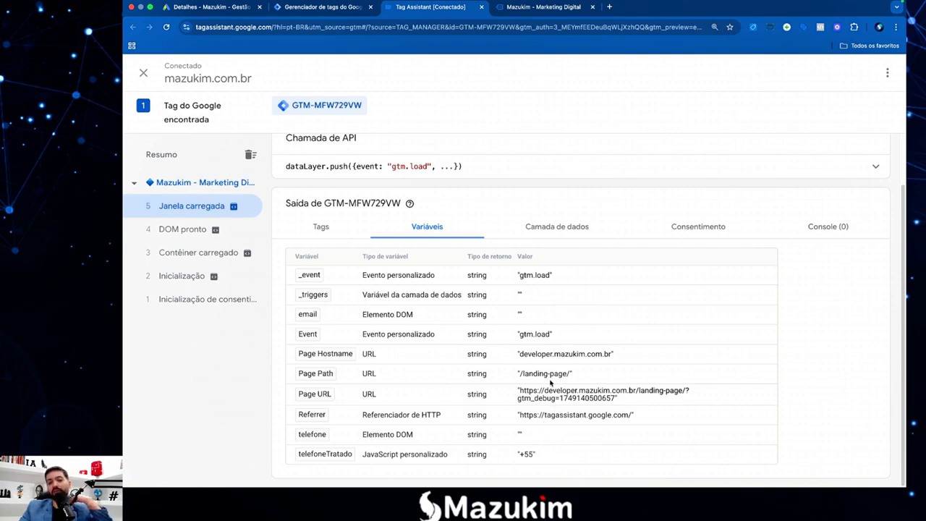
{"action": "key", "text": "ctrl+Tab"}
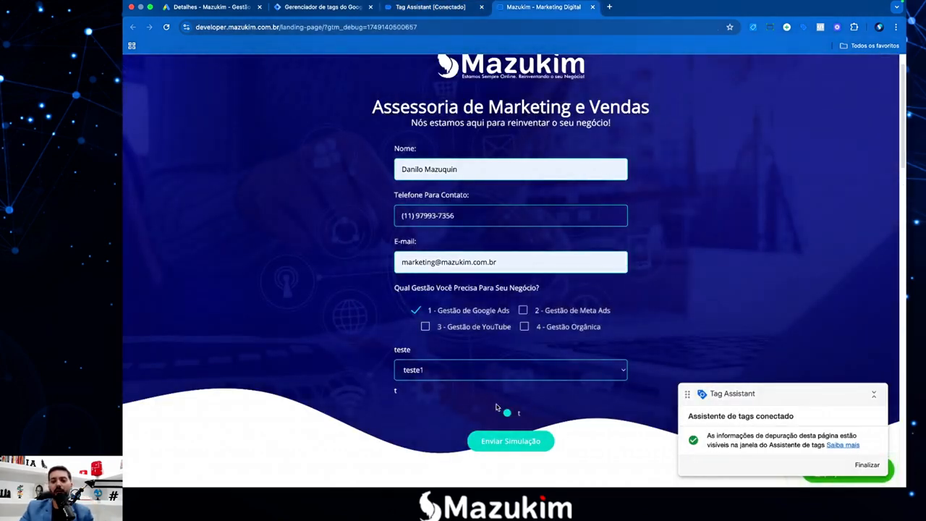
Submit the simulation form and view its Envio de formulário event in Tag Assistant.
{"action": "left_click", "coordinate": [518, 441]}
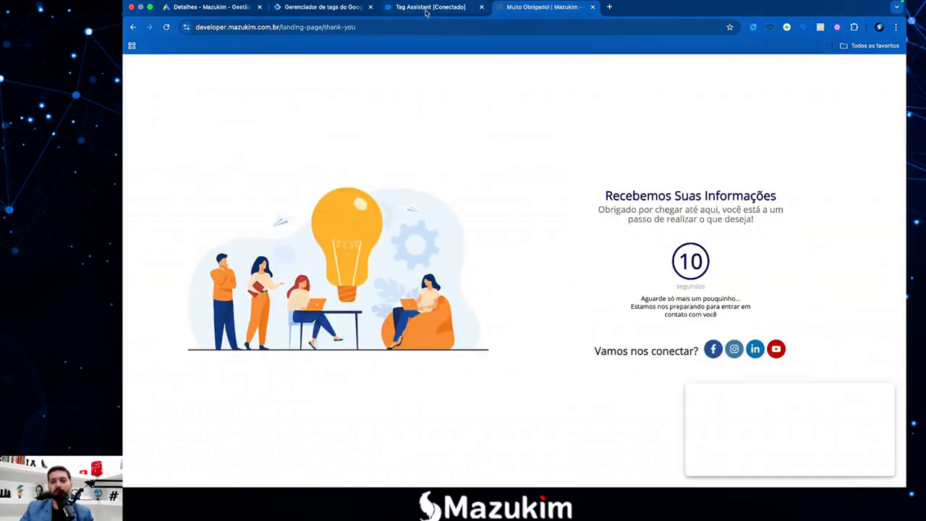
{"action": "key", "text": "ctrl+shift+Tab"}
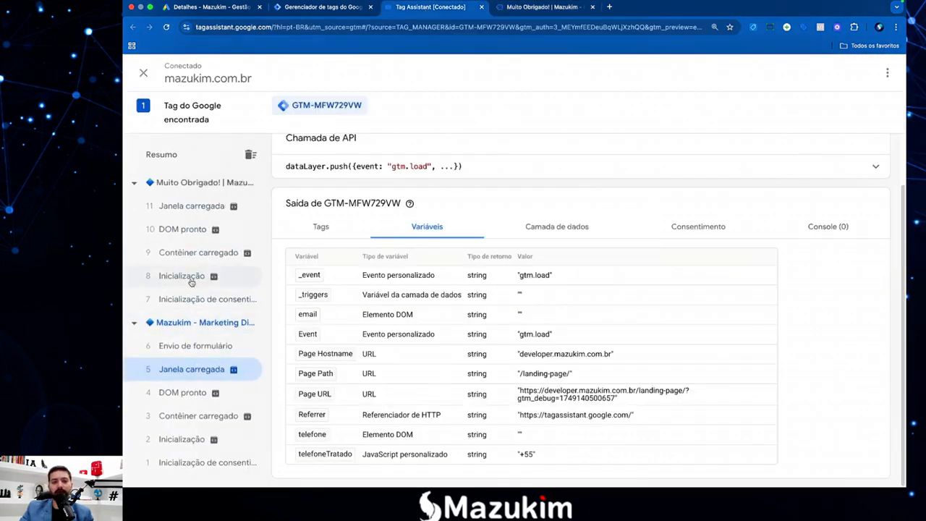
{"action": "left_click", "coordinate": [195, 347]}
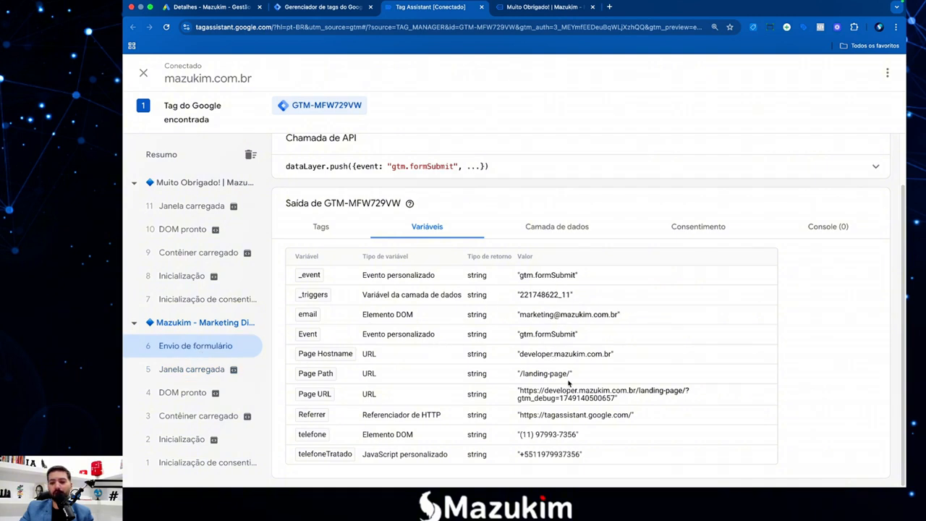
Check the captured email, telefone and telefoneTratado values under Variáveis.
{"action": "left_click_drag", "start_coordinate": [519, 317], "coordinate": [619, 318]}
{"action": "left_click", "coordinate": [581, 345]}
{"action": "mouse_move", "coordinate": [521, 434]}
{"action": "left_mouse_down"}
{"action": "mouse_move", "coordinate": [578, 437]}
{"action": "mouse_move", "coordinate": [517, 435]}
{"action": "left_mouse_up"}
{"action": "left_click", "coordinate": [573, 438]}
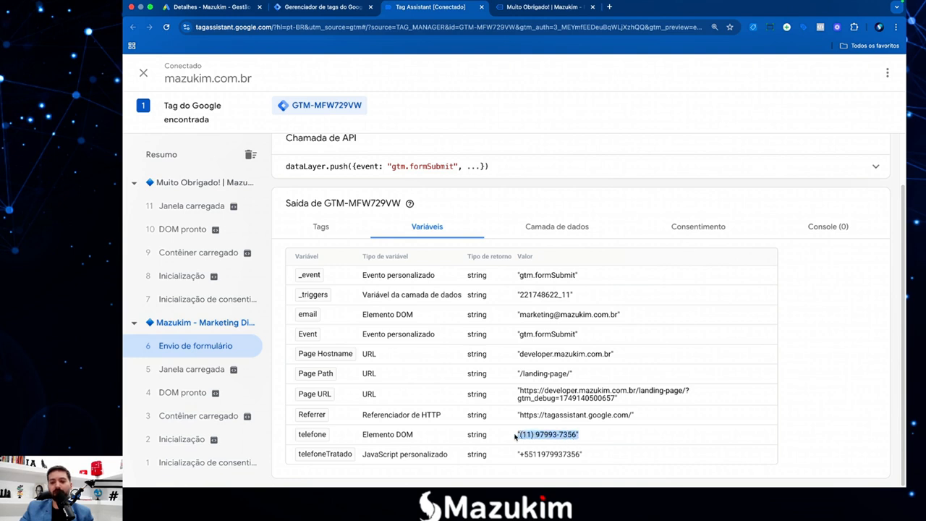
{"action": "left_click", "coordinate": [516, 437]}
{"action": "left_click_drag", "start_coordinate": [589, 455], "coordinate": [516, 455]}
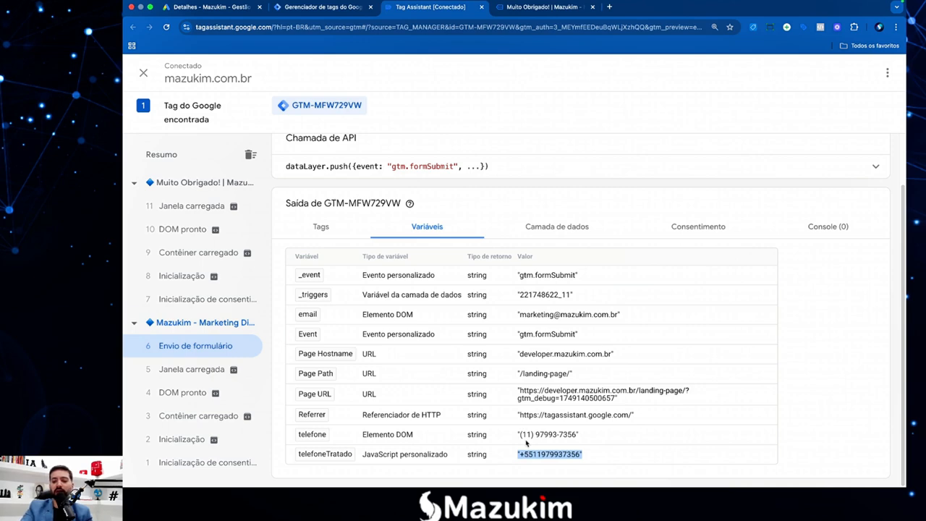
Zoom in to confirm telefoneTratado holds the cleaned phone number prefixed with +55.
{"action": "key", "text": "super+plus"}
{"action": "key", "text": "super+plus"}
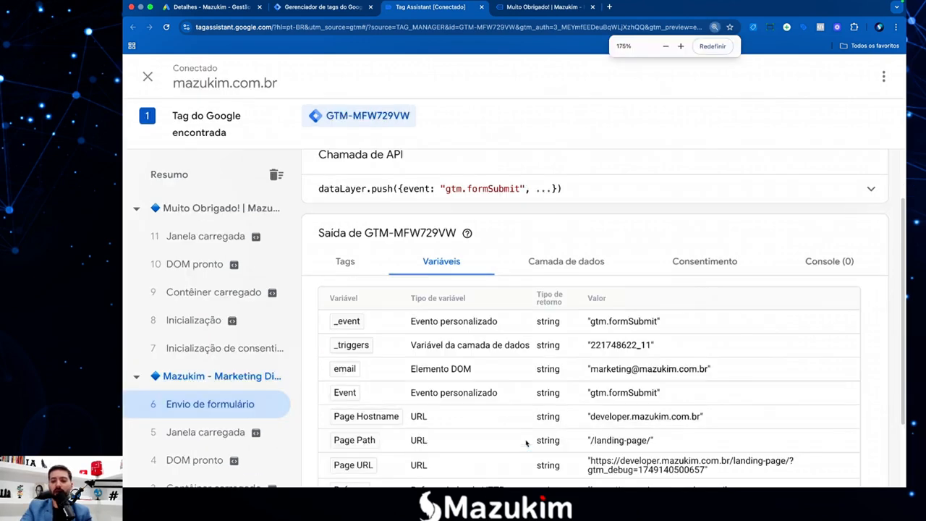
{"action": "scroll", "coordinate": [518, 402], "scroll_direction": "down", "scroll_amount": 3}
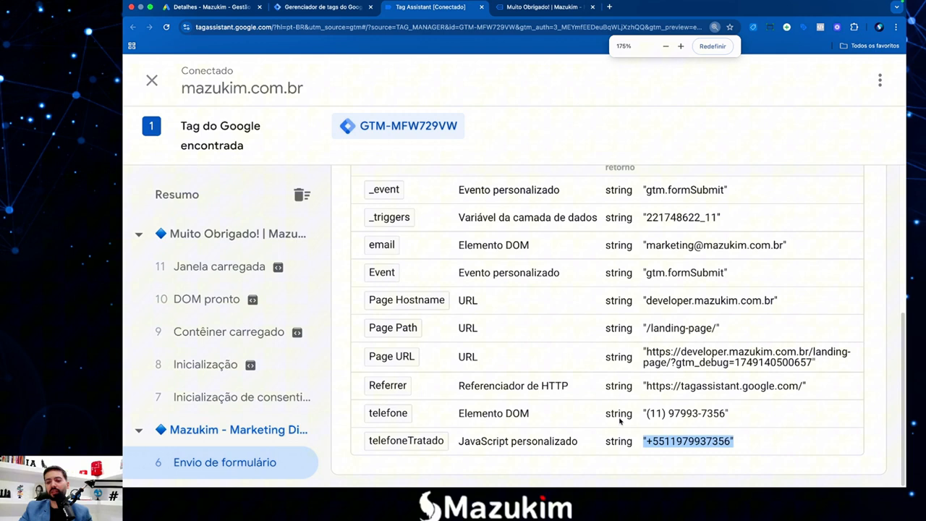
{"action": "left_click", "coordinate": [683, 444]}
{"action": "left_click_drag", "start_coordinate": [751, 445], "coordinate": [653, 444]}
{"action": "left_click", "coordinate": [658, 446]}
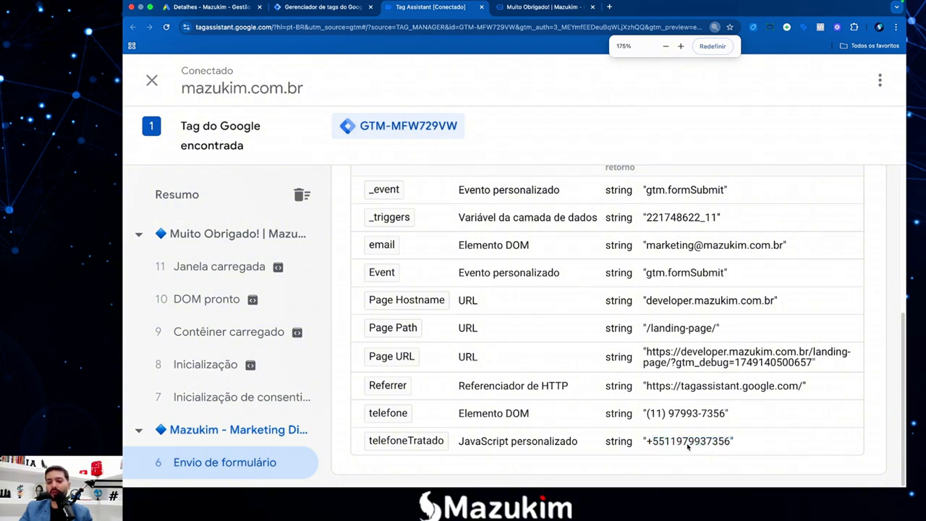
{"action": "left_click_drag", "start_coordinate": [734, 444], "coordinate": [644, 442]}
{"action": "left_click", "coordinate": [645, 442]}
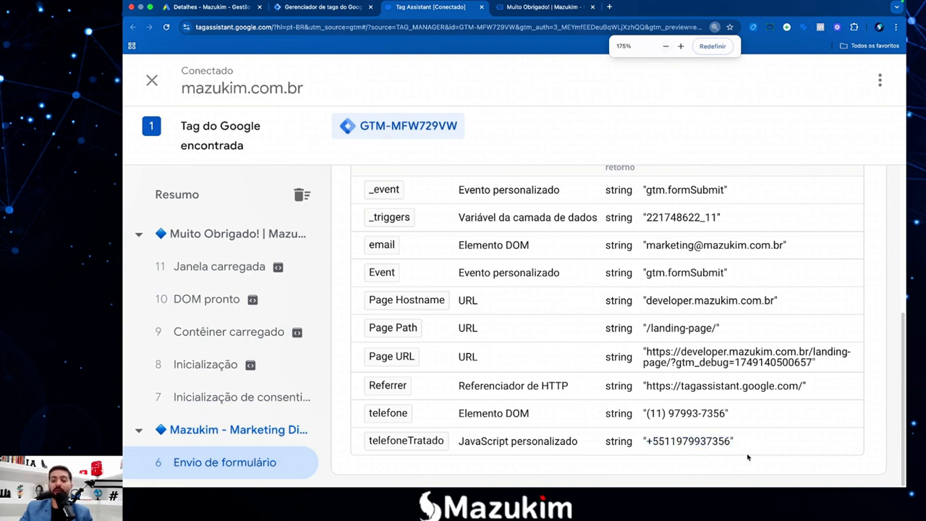
{"action": "left_click_drag", "start_coordinate": [738, 445], "coordinate": [649, 444]}
{"action": "left_click", "coordinate": [649, 447]}
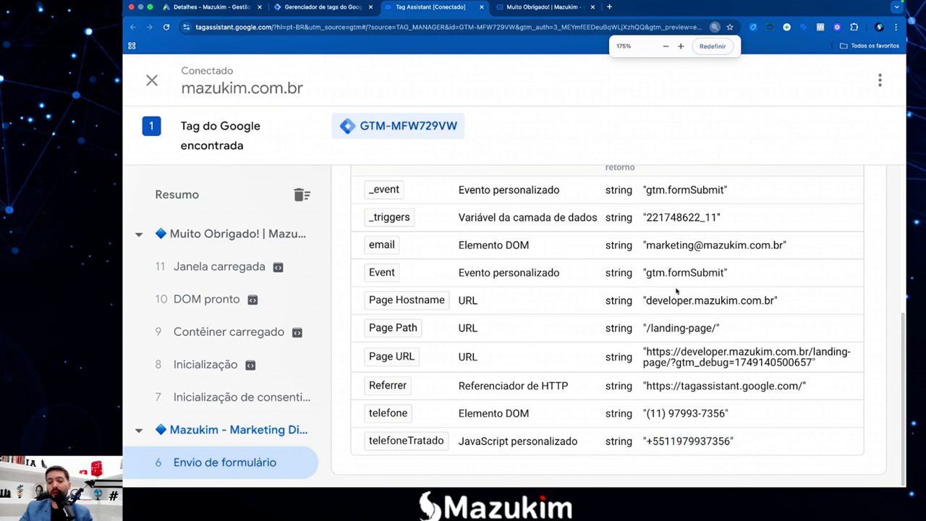
Bring the browser zoom back to a comfortable reading size.
{"action": "left_click", "coordinate": [666, 47]}
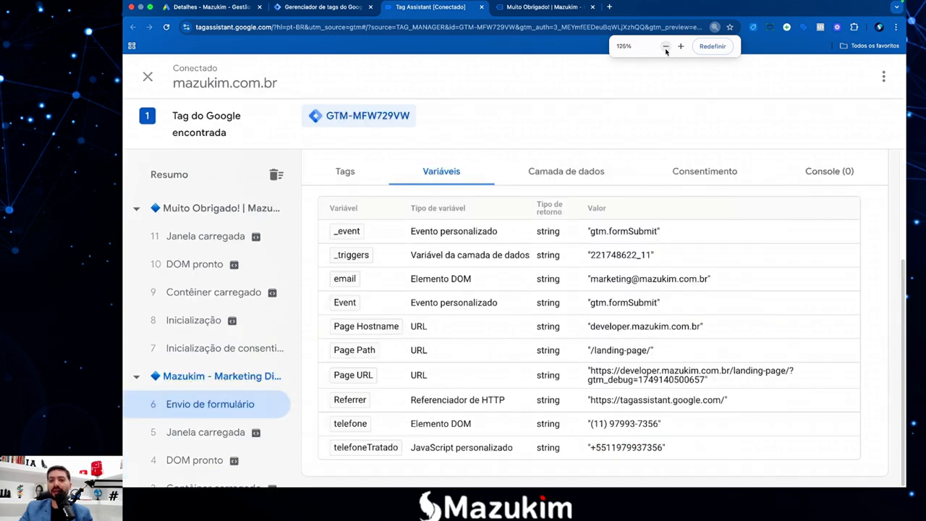
{"action": "left_click", "coordinate": [666, 47]}
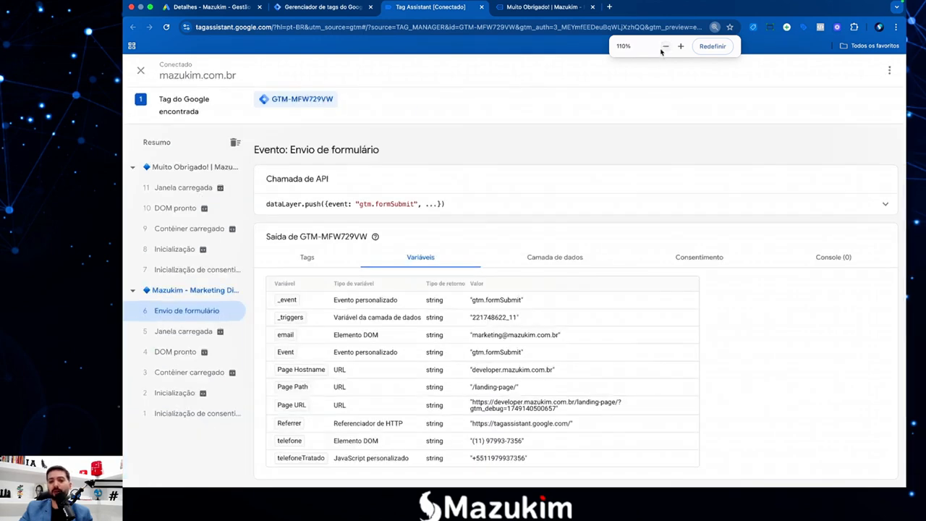
{"action": "left_click", "coordinate": [665, 47]}
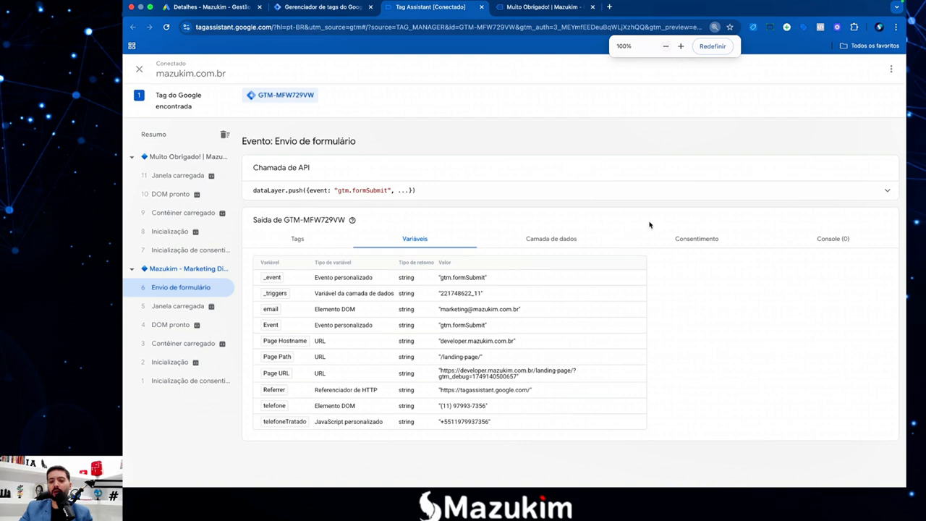
{"action": "left_click", "coordinate": [680, 47]}
{"action": "left_click", "coordinate": [681, 47]}
{"action": "scroll", "coordinate": [554, 371], "scroll_direction": "down", "scroll_amount": 1}
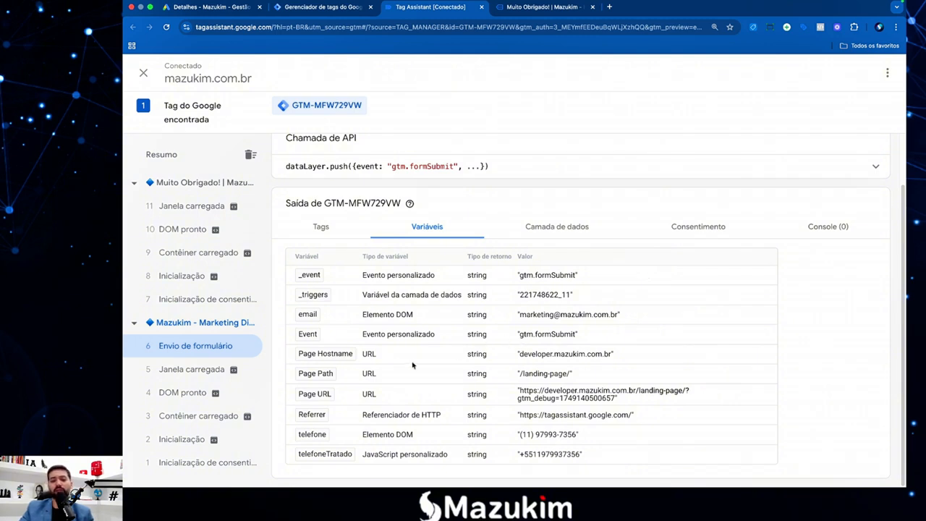
Bring the TextEdit notes document to the front and scroll to the numbered steps.
{"action": "left_click", "coordinate": [331, 9]}
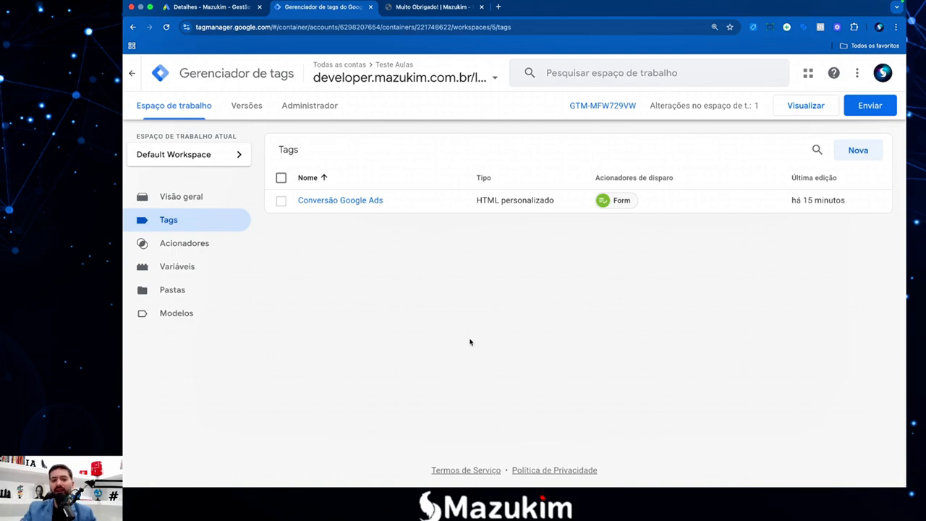
{"action": "key", "text": "F4"}
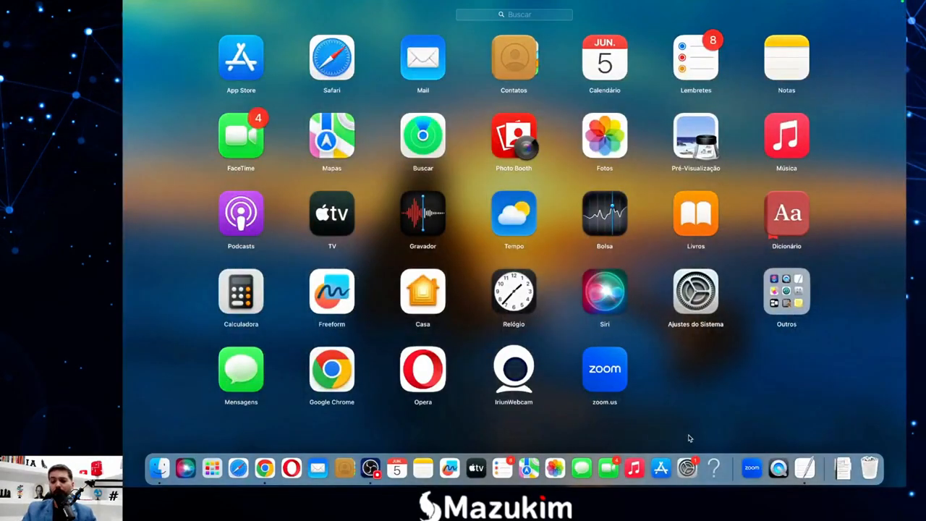
{"action": "left_click", "coordinate": [806, 467]}
{"action": "left_click", "coordinate": [367, 360]}
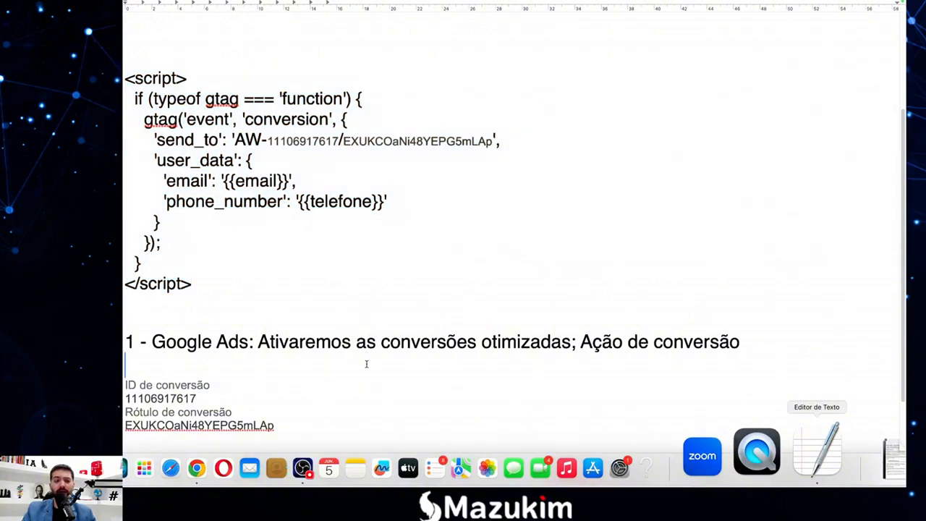
{"action": "scroll", "coordinate": [338, 348], "scroll_direction": "down", "scroll_amount": 1}
{"action": "scroll", "coordinate": [338, 348], "scroll_direction": "down", "scroll_amount": 4}
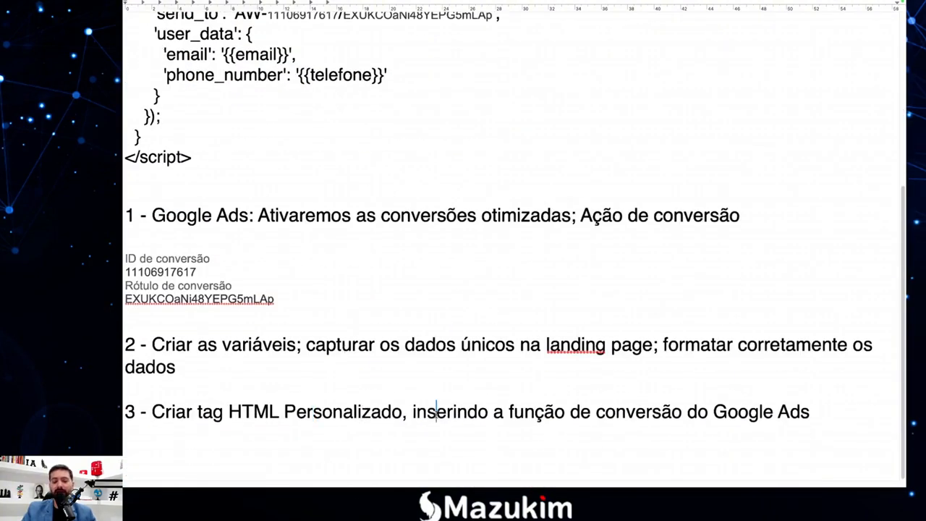
Add '4 - Definição do acionador e configuração' below item 3, then return to Chrome.
{"action": "left_click", "coordinate": [738, 416]}
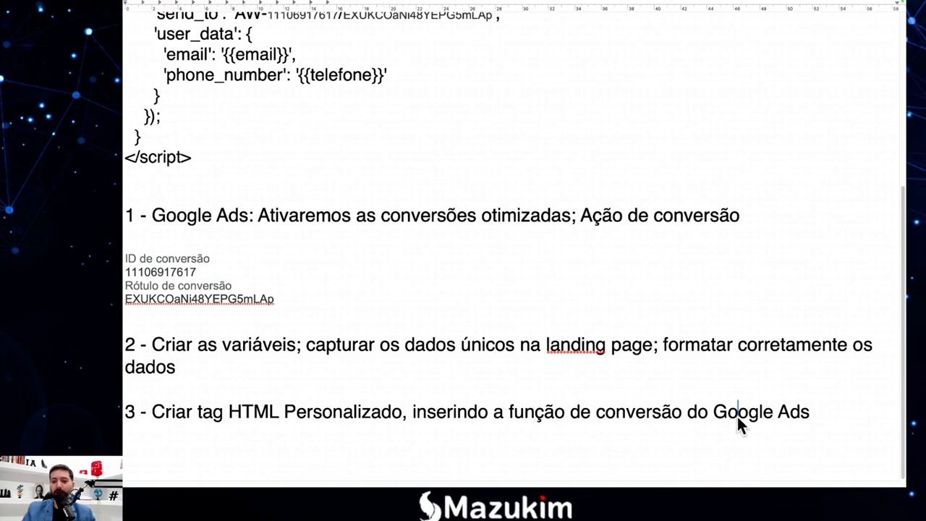
{"action": "left_click", "coordinate": [817, 414]}
{"action": "key", "text": "Return"}
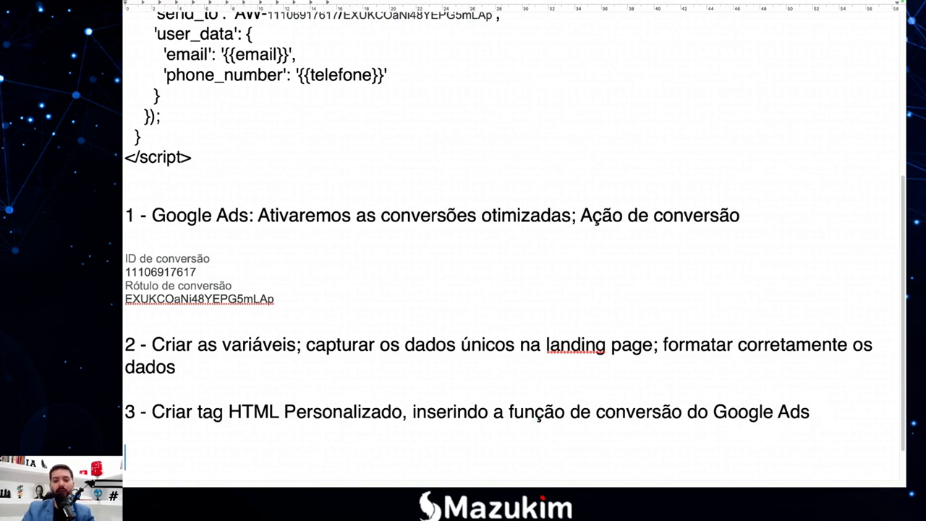
{"action": "type", "text": "4"}
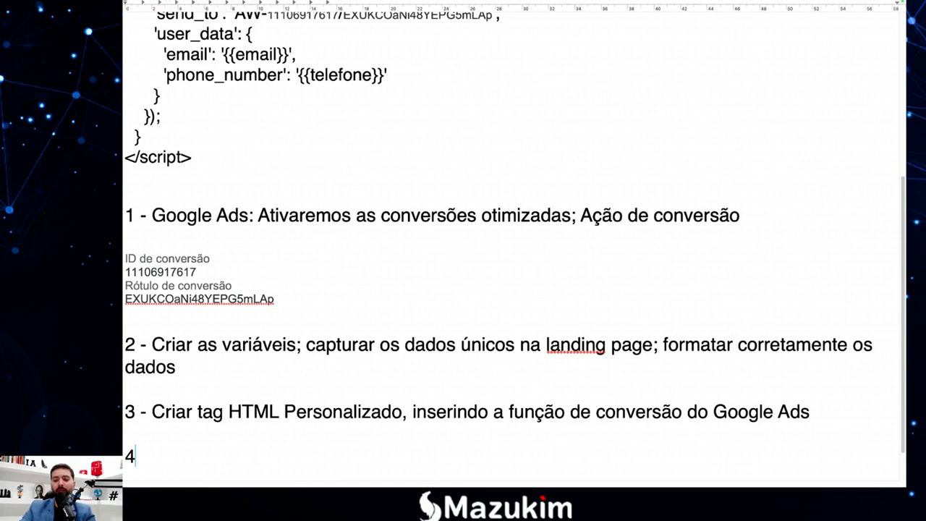
{"action": "type", "text": "-"}
{"action": "key", "text": "BackSpace"}
{"action": "key", "text": "BackSpace"}
{"action": "type", "text": "- "}
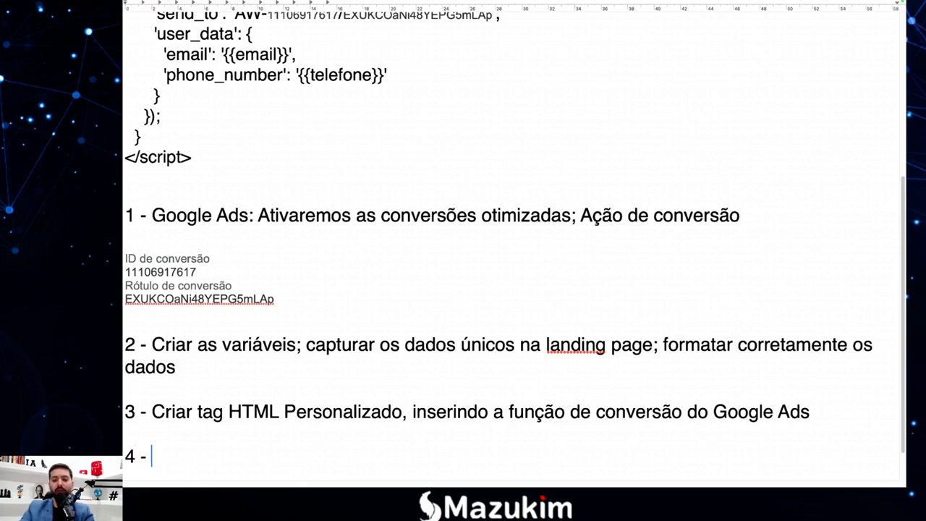
{"action": "type", "text": "Defi"}
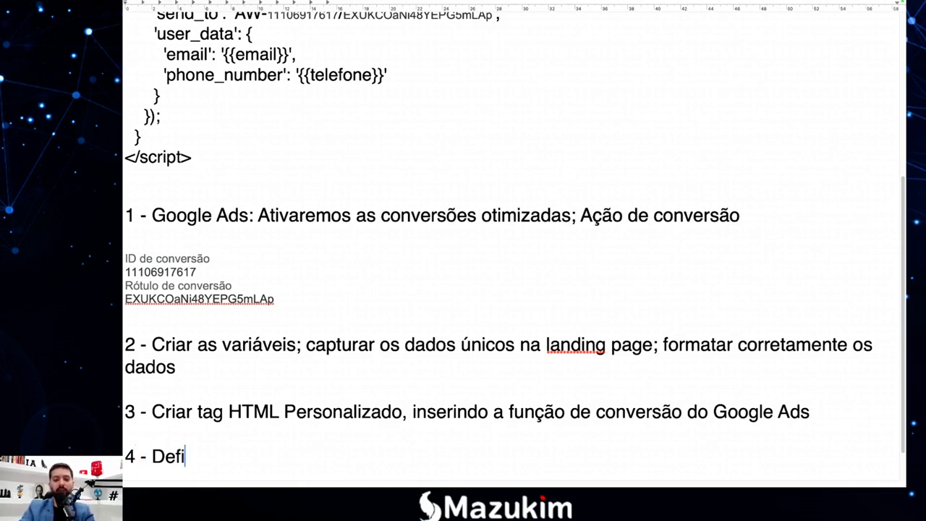
{"action": "type", "text": "nic1a"}
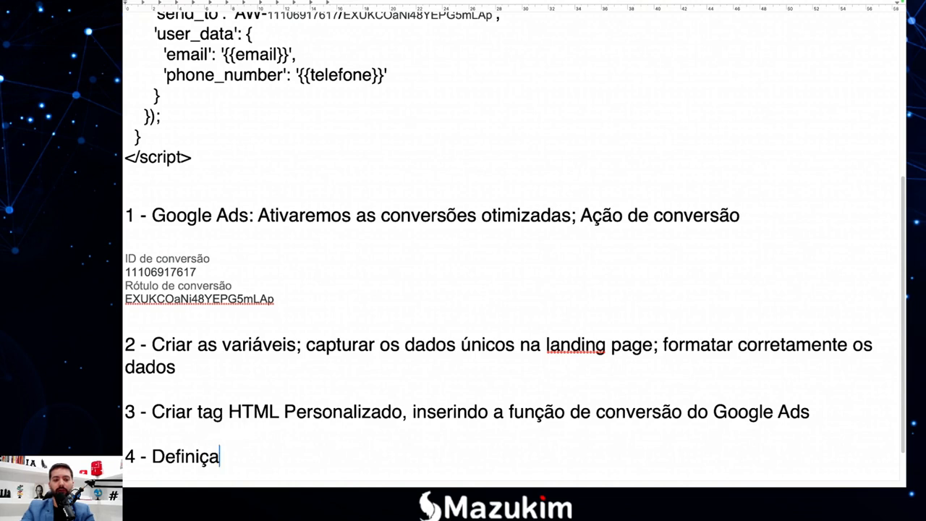
{"action": "type", "text": "7o do acionado"}
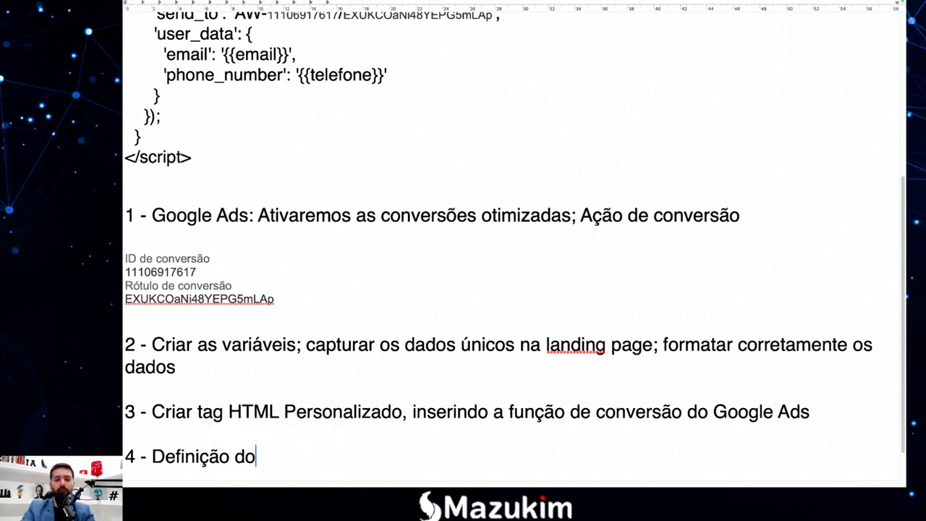
{"action": "type", "text": "r e configurac"}
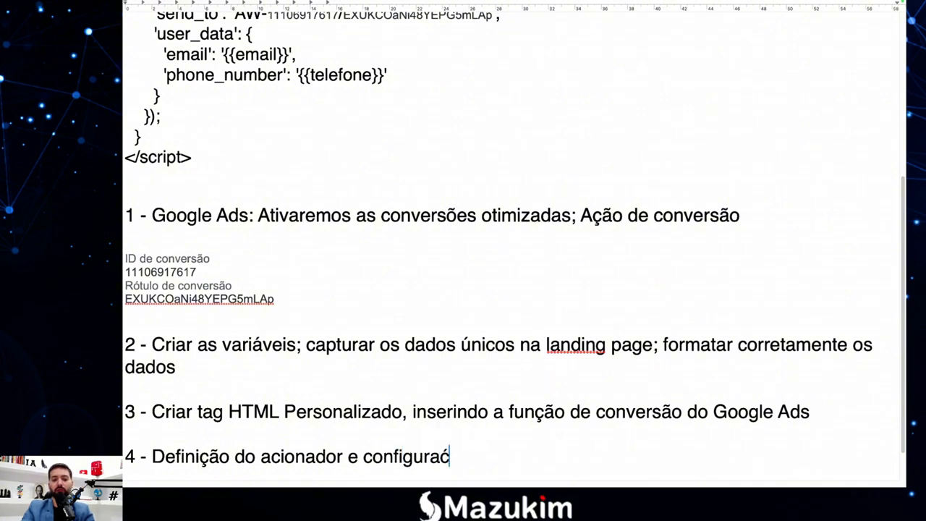
{"action": "type", "text": "1a7o"}
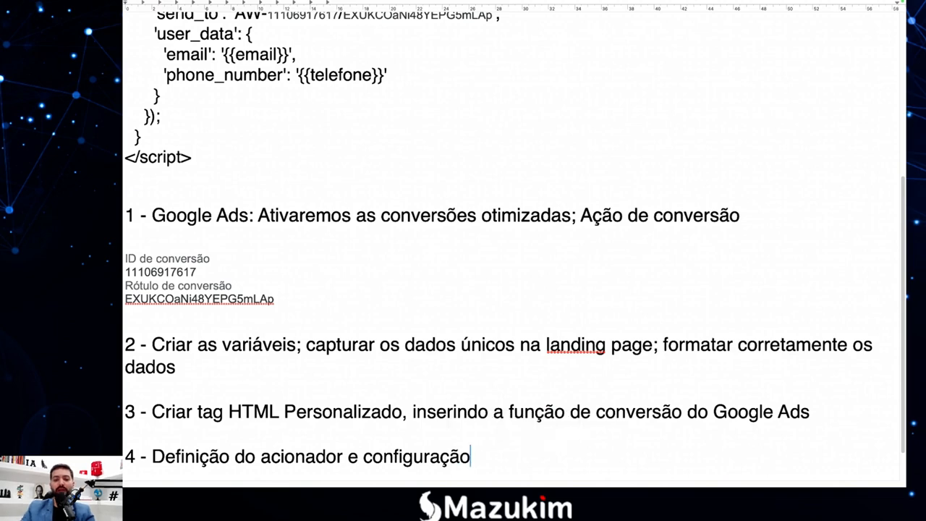
{"action": "scroll", "coordinate": [827, 409], "scroll_direction": "down", "scroll_amount": 1}
{"action": "key", "text": "Return"}
{"action": "key", "text": "Return"}
{"action": "key", "text": "Return"}
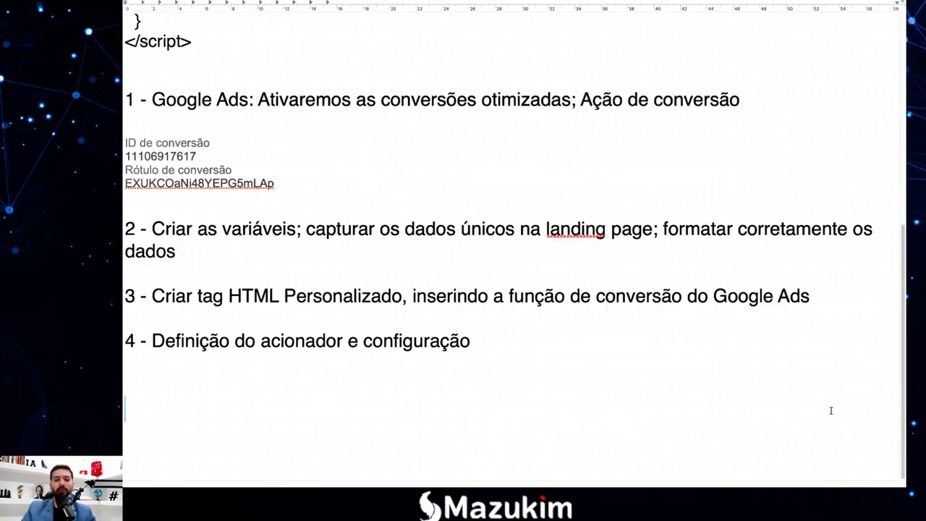
{"action": "scroll", "coordinate": [783, 386], "scroll_direction": "up", "scroll_amount": 1}
{"action": "scroll", "coordinate": [546, 356], "scroll_direction": "down", "scroll_amount": 1}
{"action": "key", "text": "F4"}
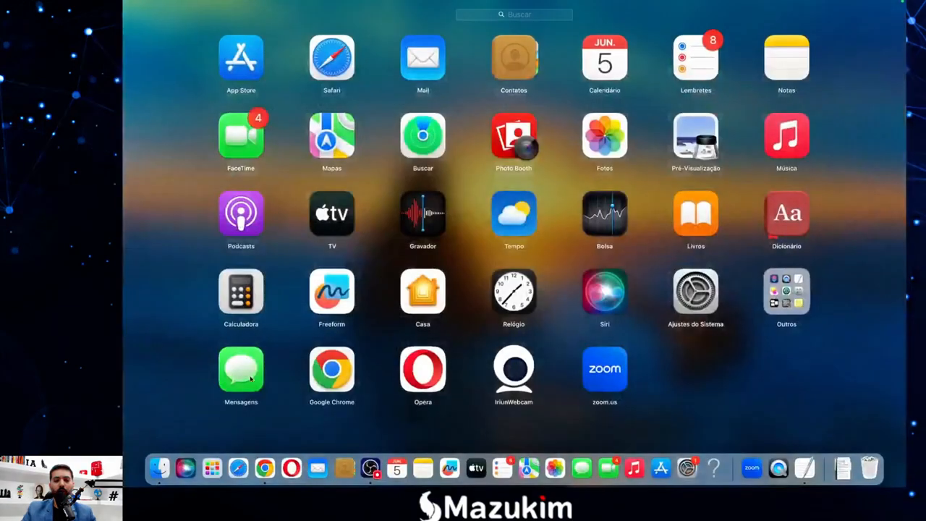
{"action": "left_click", "coordinate": [265, 465]}
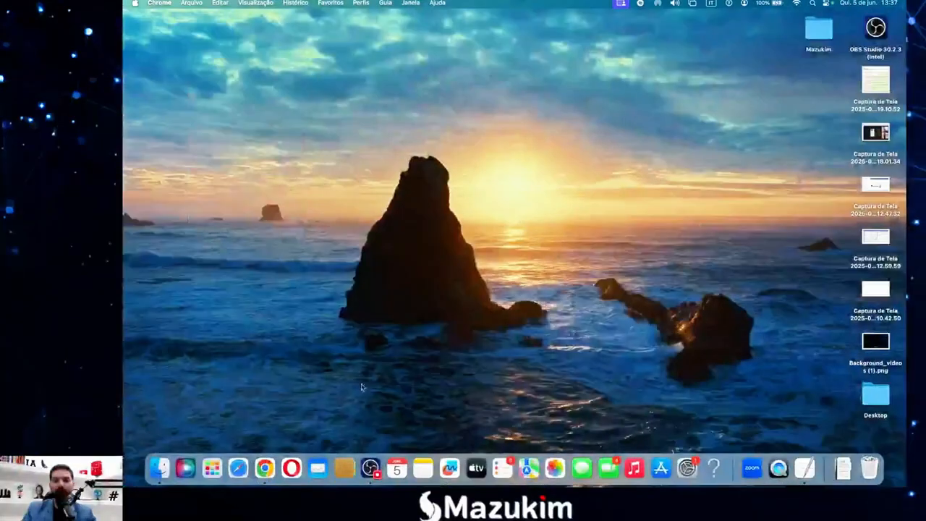
Open the Form trigger (Envio de formulário, Todos os formulários) from the Acionadores list.
{"action": "left_click", "coordinate": [264, 467]}
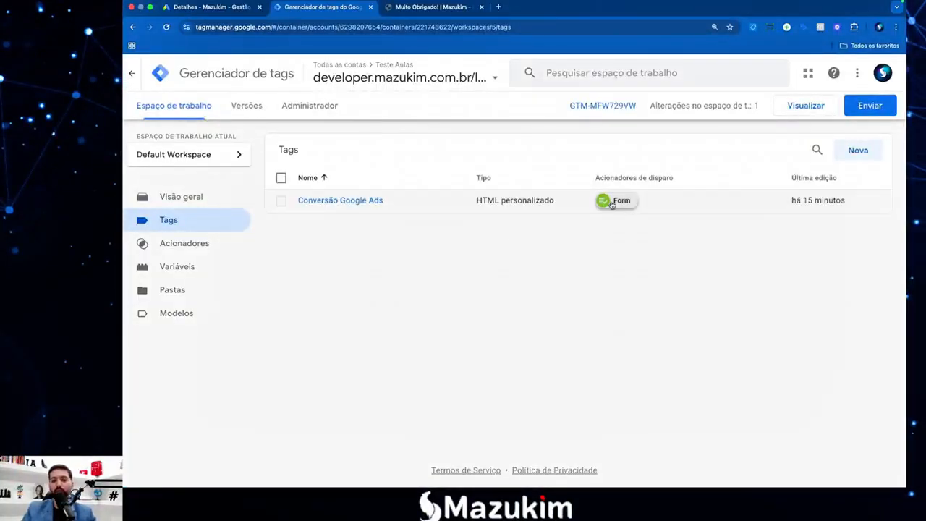
{"action": "left_click", "coordinate": [171, 243]}
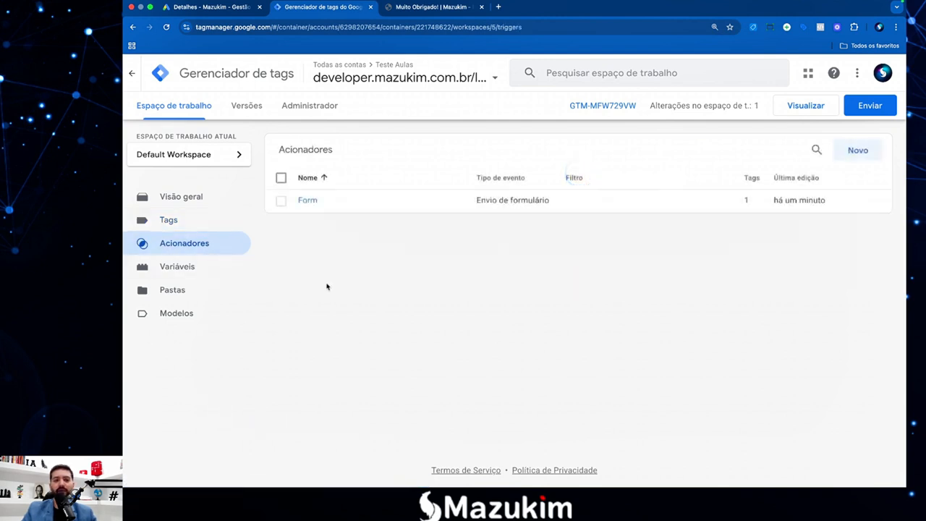
{"action": "left_click", "coordinate": [310, 201]}
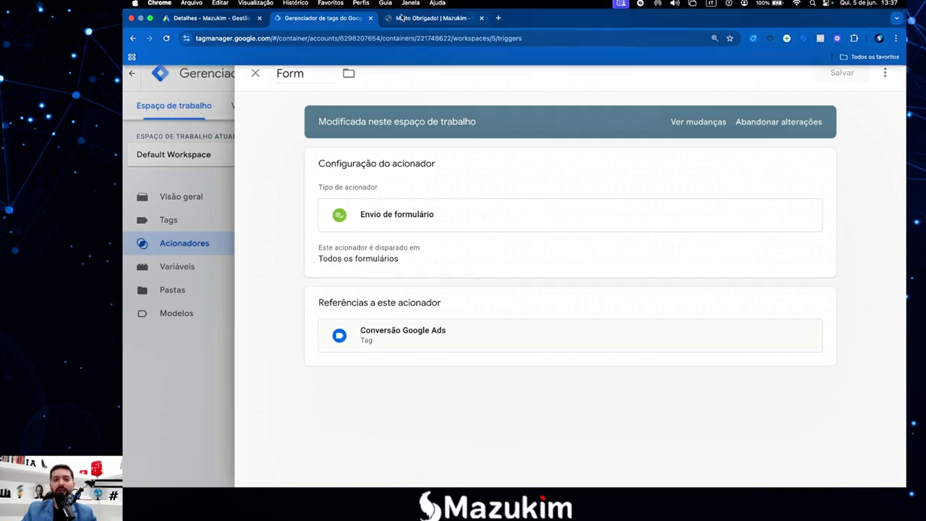
{"action": "left_click", "coordinate": [433, 18]}
{"action": "left_click", "coordinate": [134, 37]}
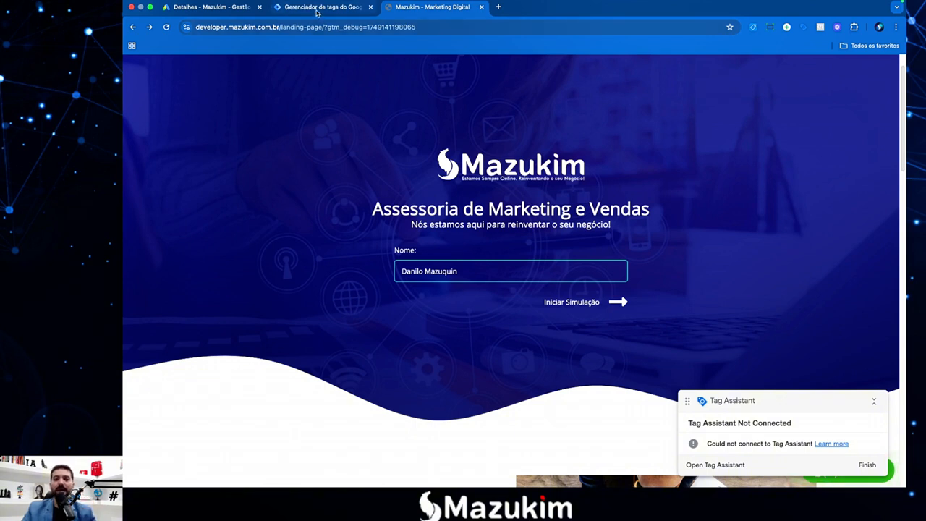
{"action": "left_click", "coordinate": [347, 7]}
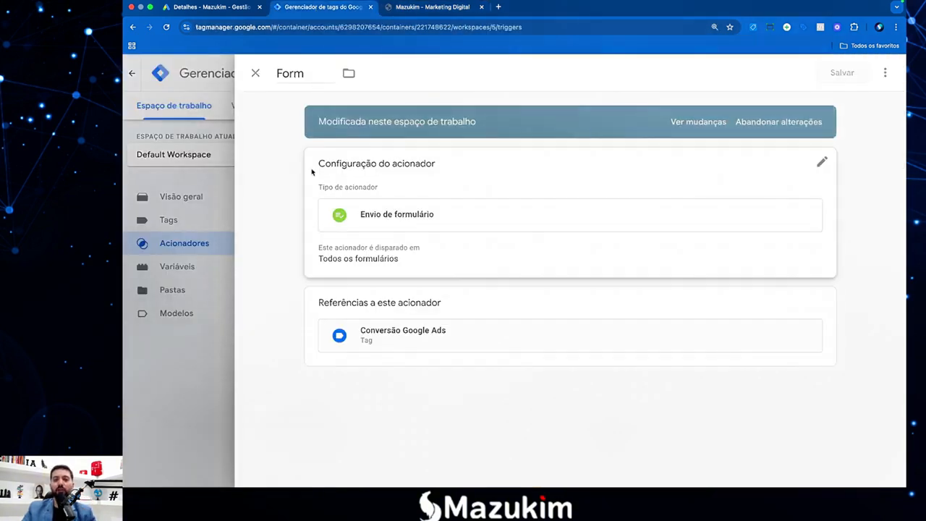
Enable Aguardar tags on the Form trigger, keeping Tempo máx. de espera at 2000 ms.
{"action": "left_click", "coordinate": [455, 252]}
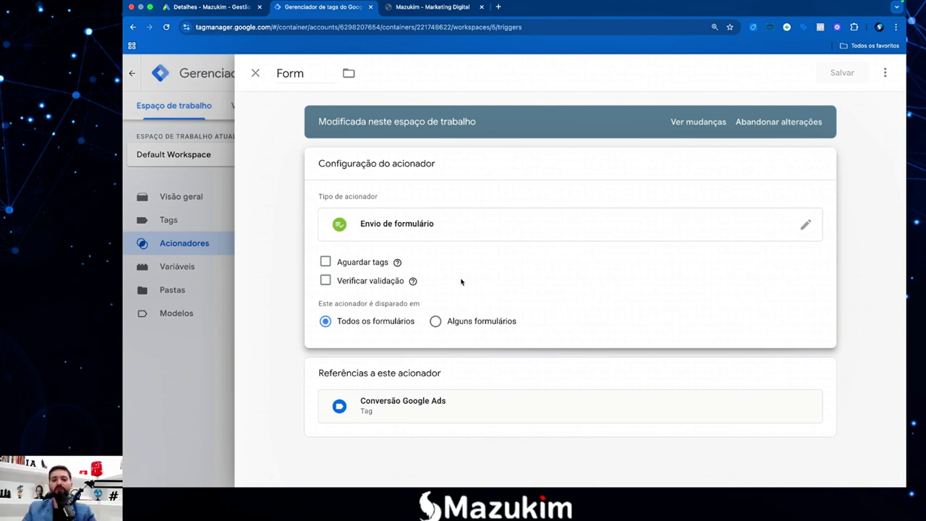
{"action": "left_click", "coordinate": [325, 262]}
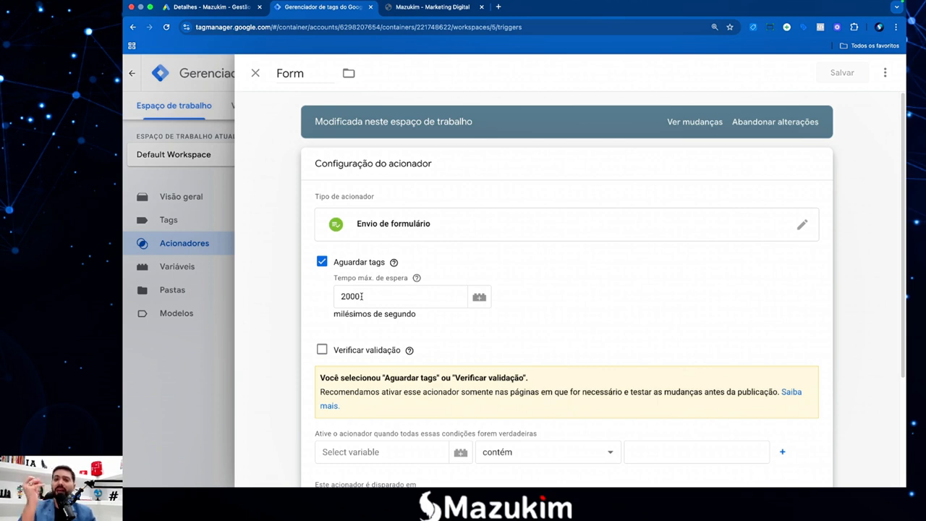
{"action": "left_click_drag", "start_coordinate": [377, 296], "coordinate": [333, 297]}
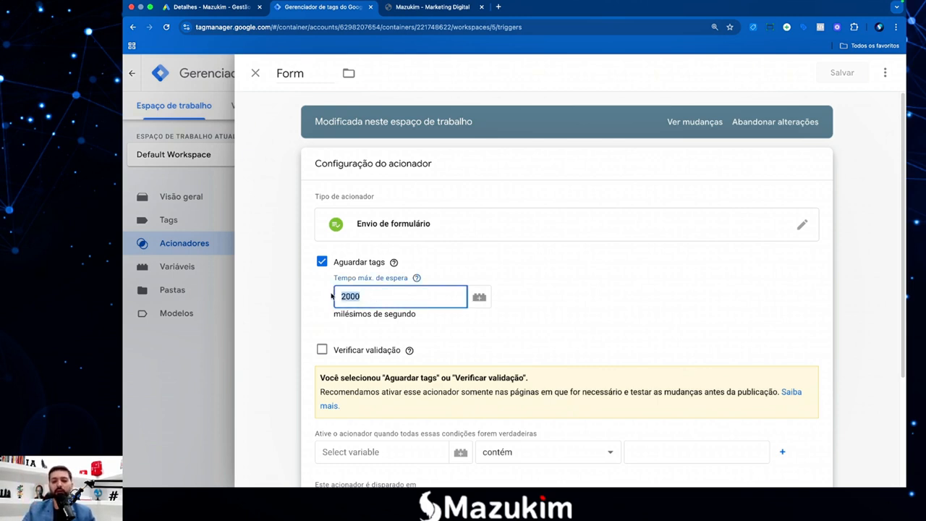
{"action": "left_click", "coordinate": [323, 299]}
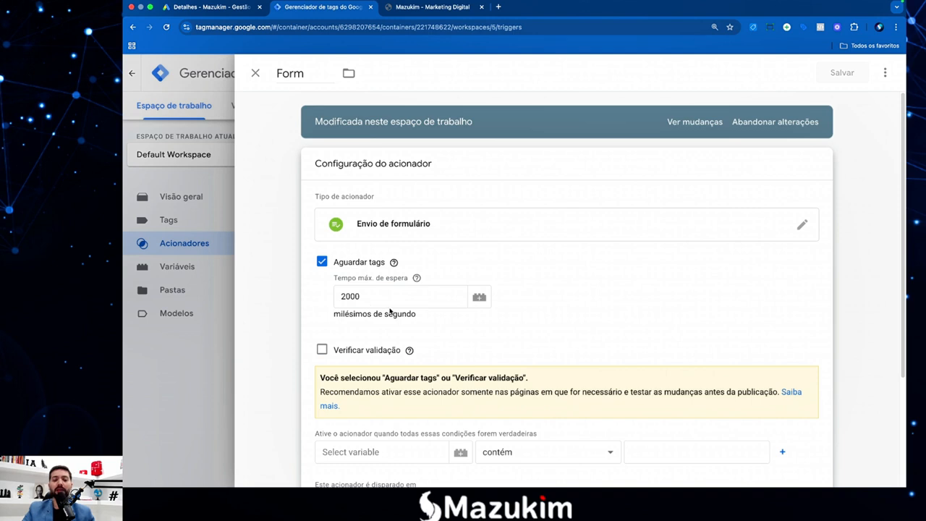
{"action": "scroll", "coordinate": [393, 311], "scroll_direction": "down", "scroll_amount": 2}
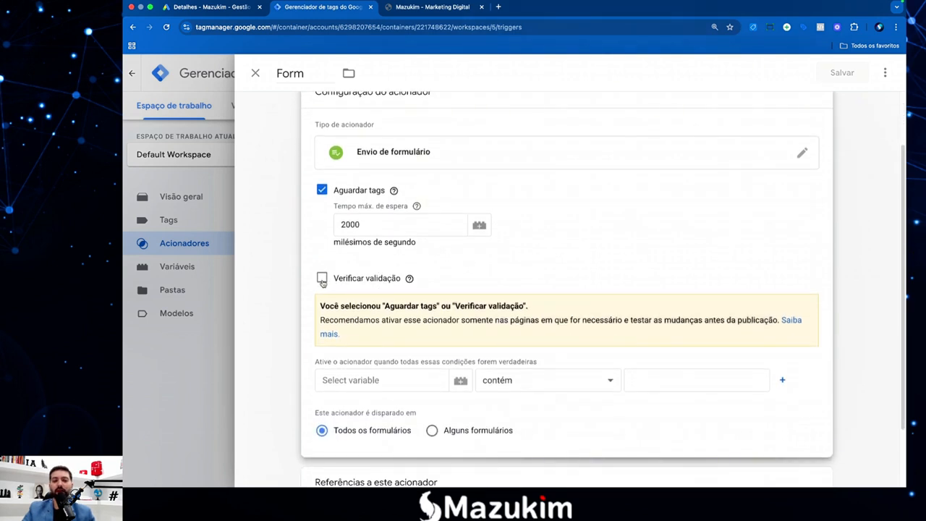
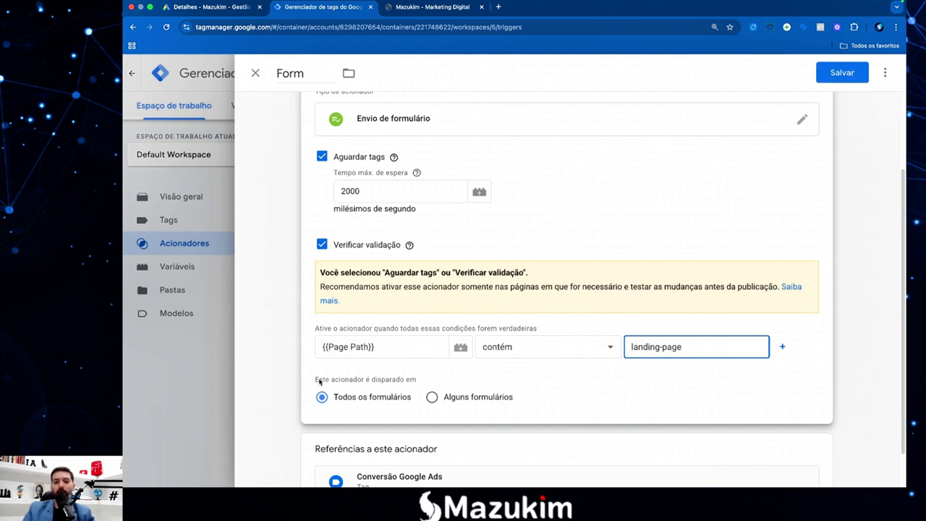
Keep Page Path contains landing-page and set the Form trigger to 'Alguns formulários'.
{"action": "left_click", "coordinate": [677, 378]}
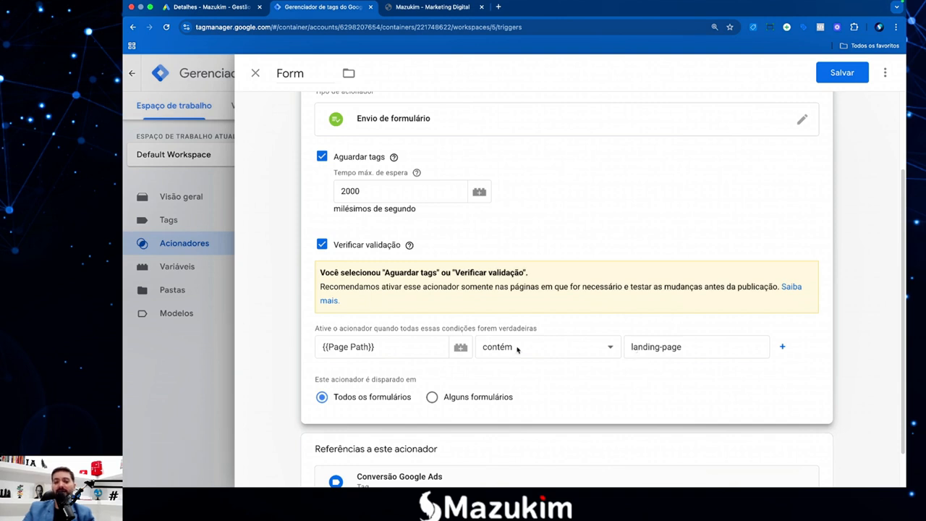
{"action": "scroll", "coordinate": [507, 348], "scroll_direction": "down", "scroll_amount": 1}
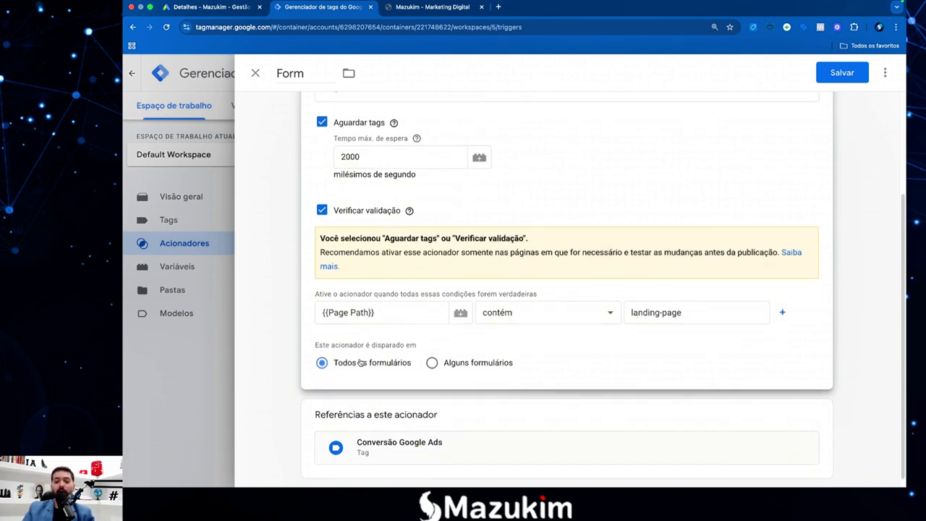
{"action": "left_click", "coordinate": [432, 363]}
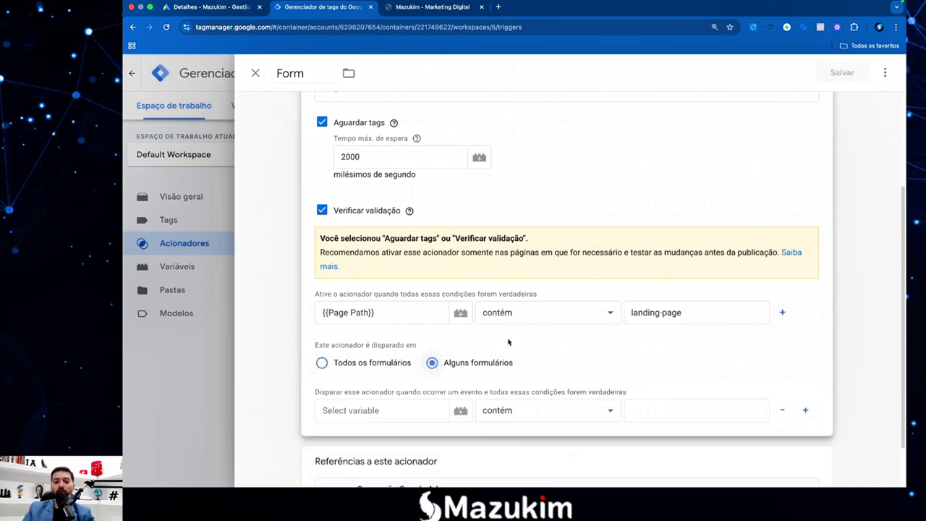
{"action": "scroll", "coordinate": [476, 316], "scroll_direction": "down", "scroll_amount": 1}
Inspect the landing page's Nome field in DevTools to read the form id form-main, then return to GTM.
{"action": "left_click", "coordinate": [428, 8]}
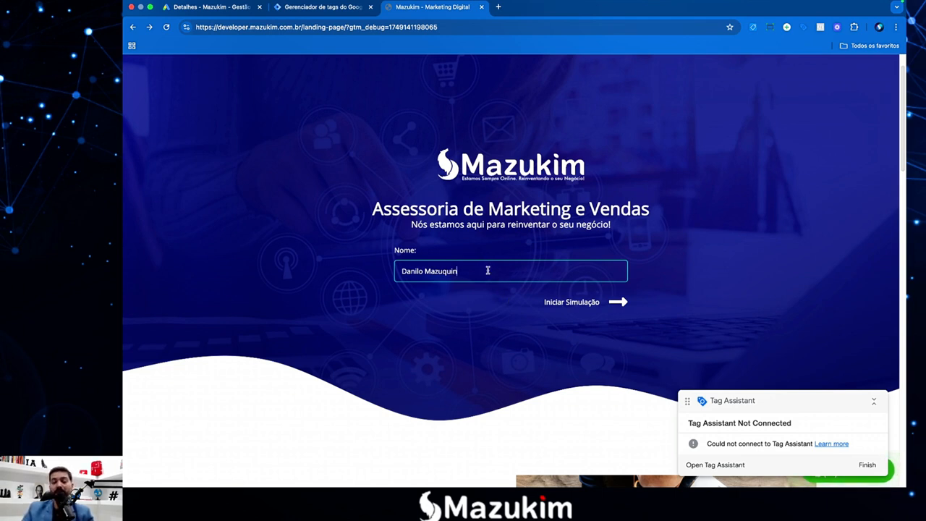
{"action": "right_click", "coordinate": [488, 271]}
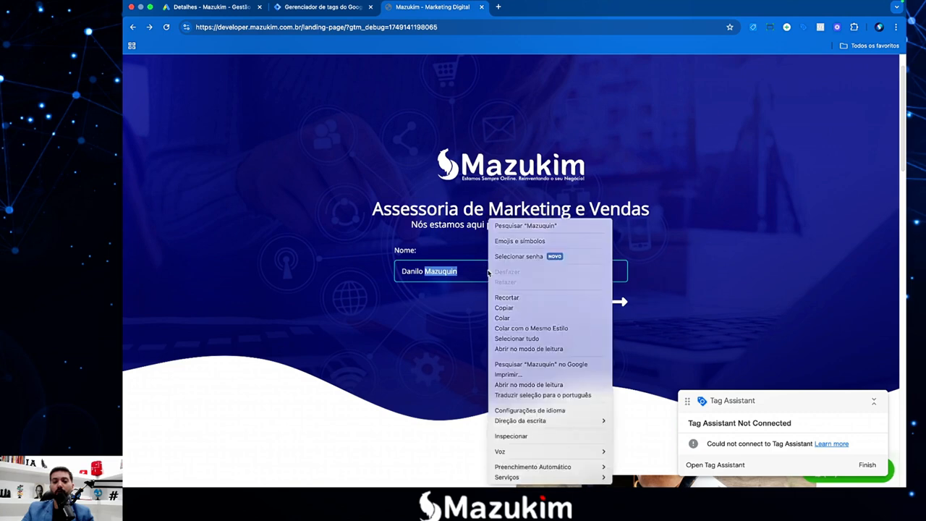
{"action": "left_click", "coordinate": [523, 437]}
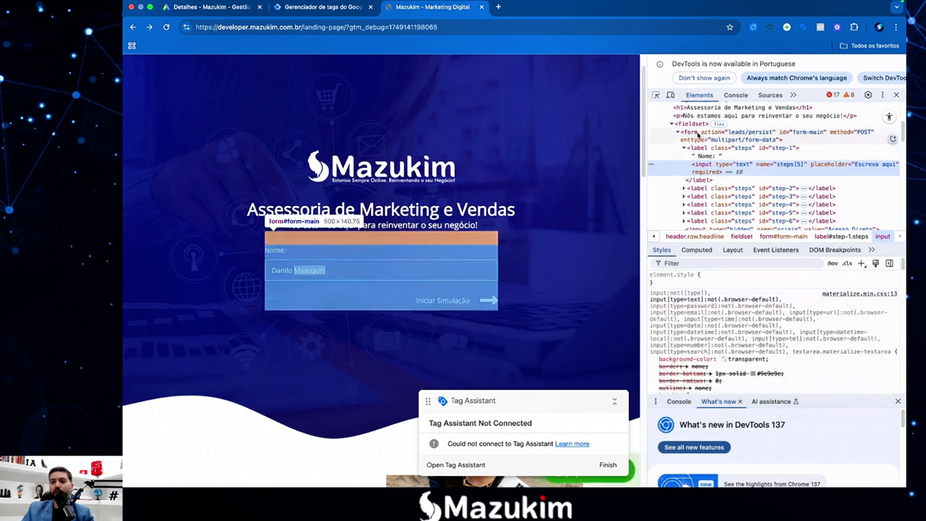
{"action": "left_click", "coordinate": [785, 136]}
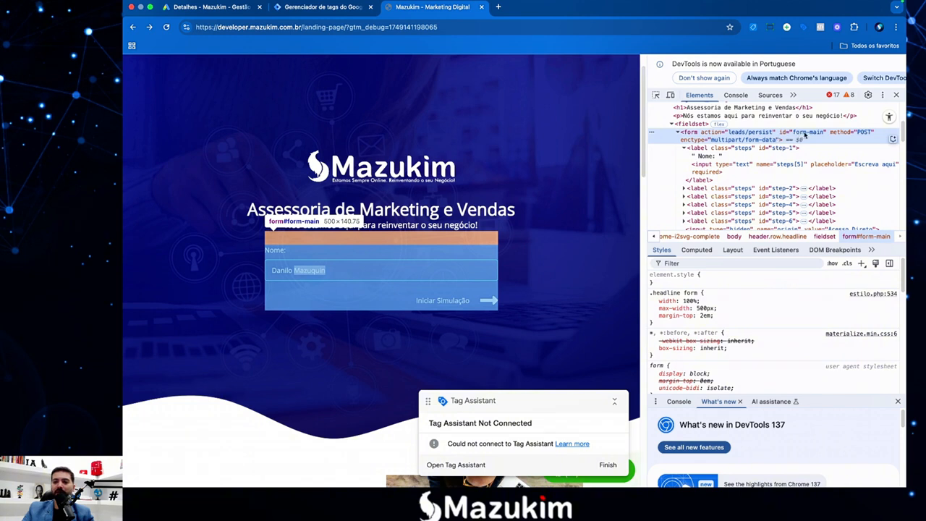
{"action": "double_click", "coordinate": [804, 133]}
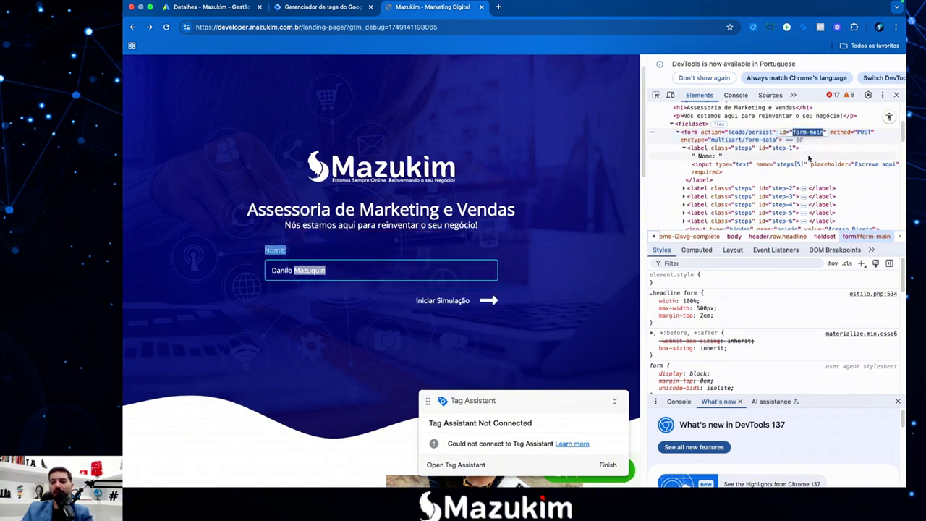
{"action": "left_click", "coordinate": [326, 8]}
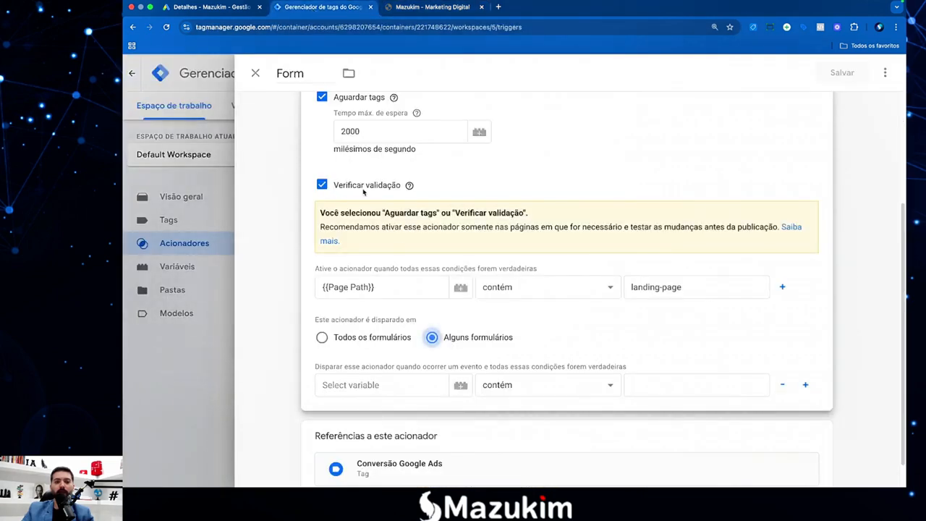
Set the trigger condition to {{Form ID}} contém form-main.
{"action": "left_click", "coordinate": [394, 385]}
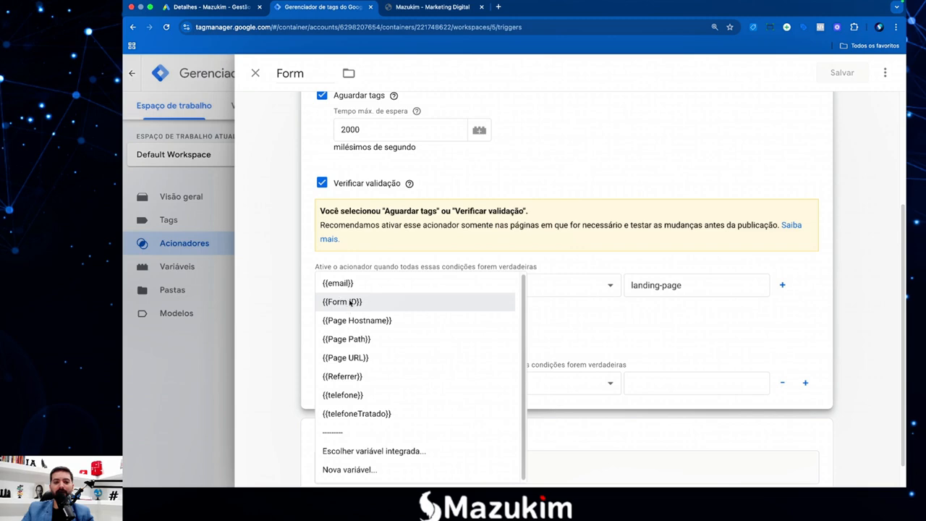
{"action": "left_click", "coordinate": [377, 452]}
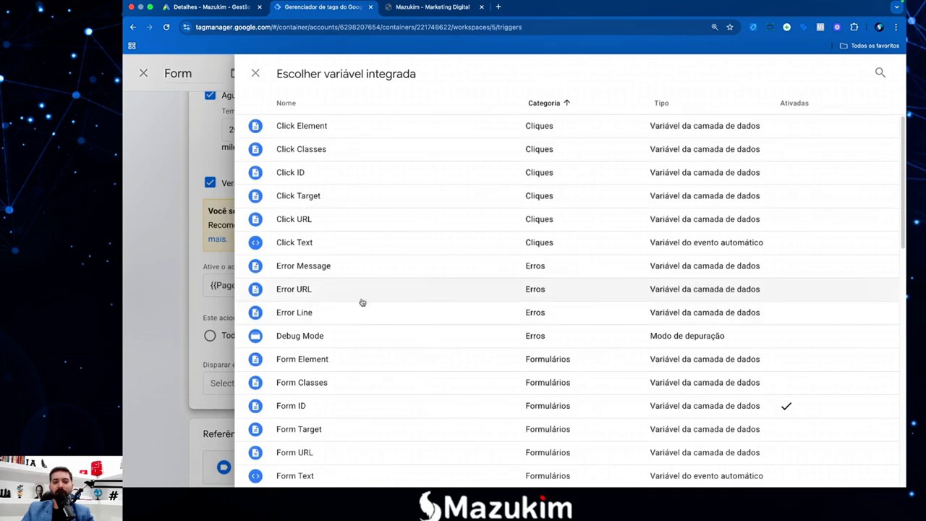
{"action": "scroll", "coordinate": [320, 348], "scroll_direction": "down", "scroll_amount": 1}
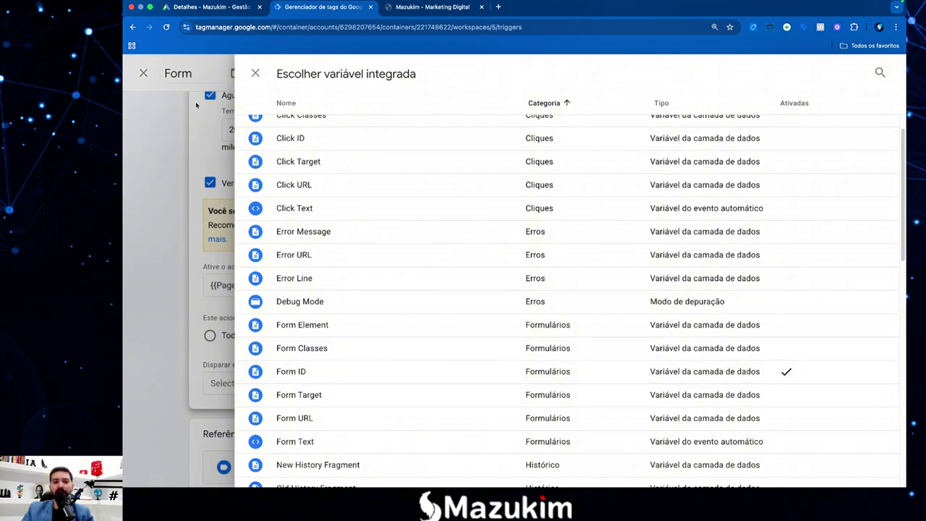
{"action": "left_click", "coordinate": [254, 74]}
{"action": "left_click", "coordinate": [388, 378]}
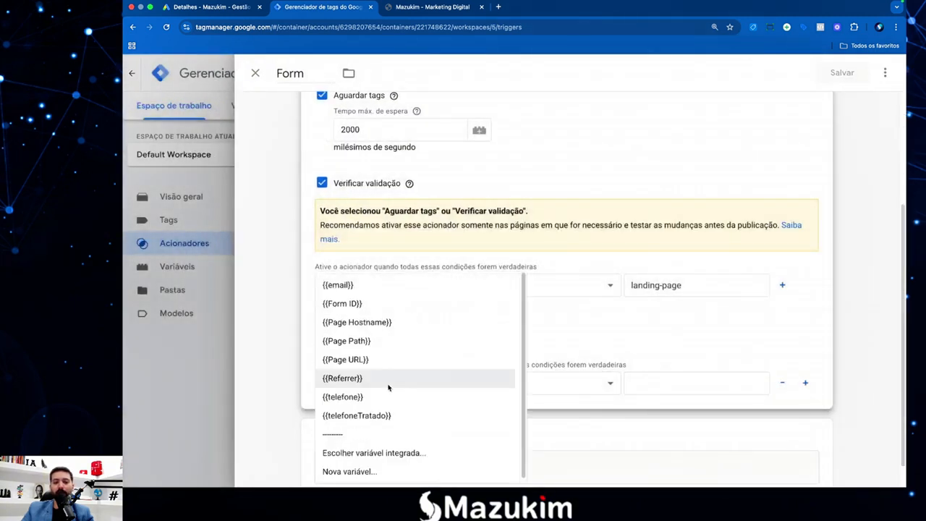
{"action": "left_click", "coordinate": [351, 305]}
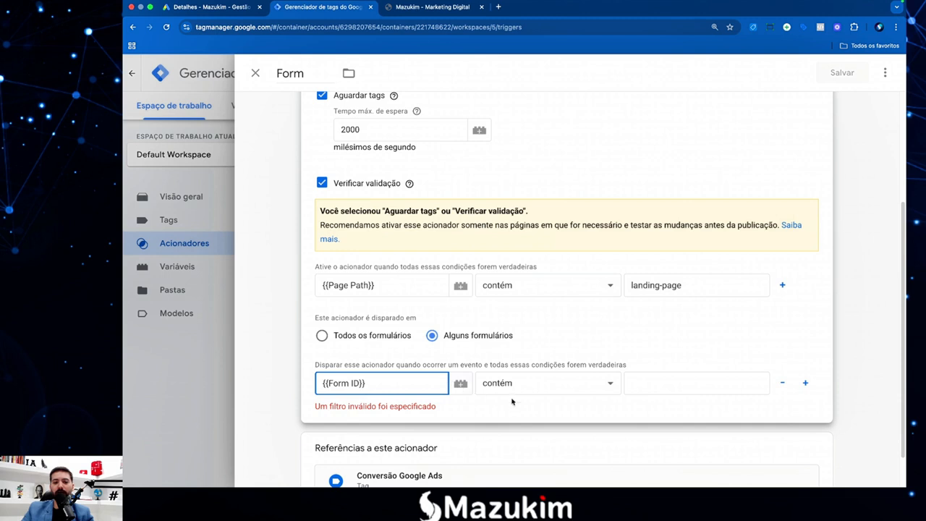
{"action": "left_click", "coordinate": [650, 383]}
{"action": "type", "text": "form-main"}
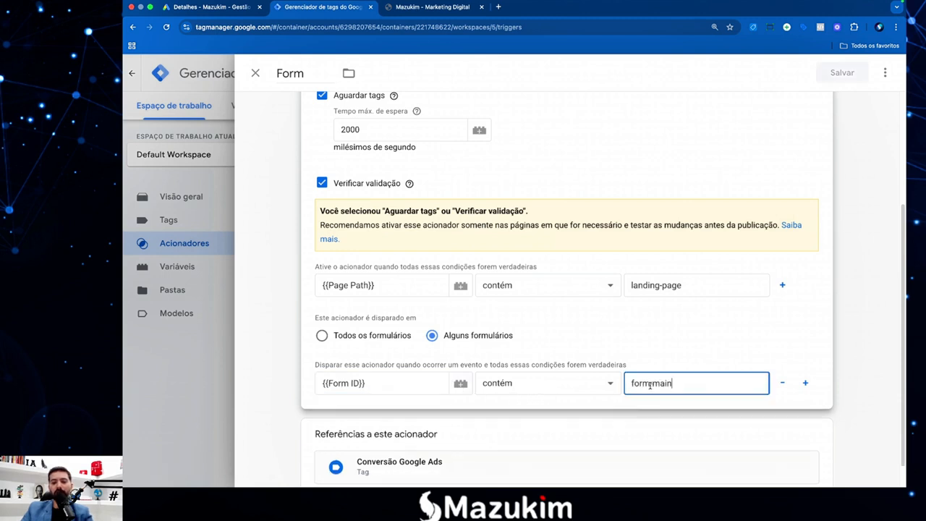
{"action": "left_click", "coordinate": [642, 404]}
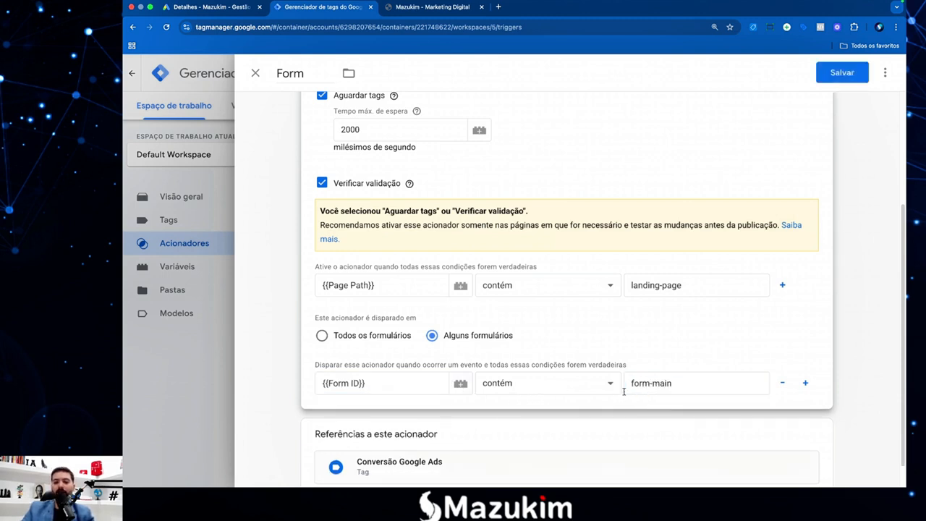
{"action": "scroll", "coordinate": [457, 282], "scroll_direction": "down", "scroll_amount": 5}
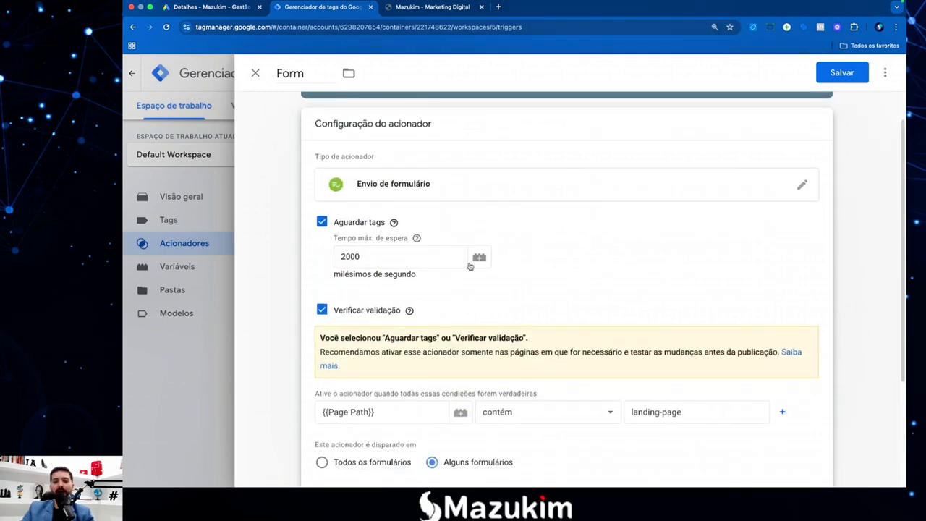
Review step 4 in the TextEdit notes, then save the Form trigger.
{"action": "key", "text": "F4"}
{"action": "left_click", "coordinate": [808, 463]}
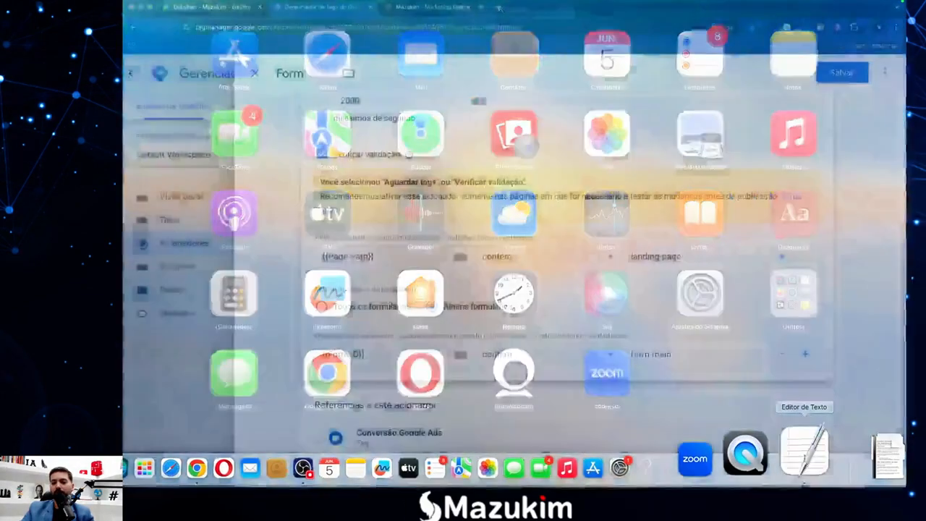
{"action": "left_click", "coordinate": [209, 345]}
{"action": "left_click", "coordinate": [260, 343]}
{"action": "left_click", "coordinate": [285, 341]}
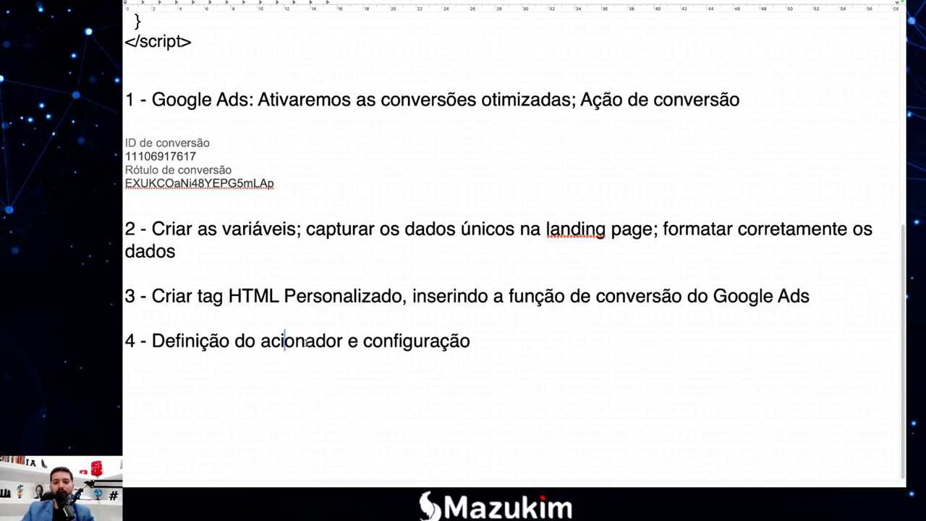
{"action": "left_click", "coordinate": [305, 343]}
{"action": "left_click", "coordinate": [487, 340]}
{"action": "key", "text": "F4"}
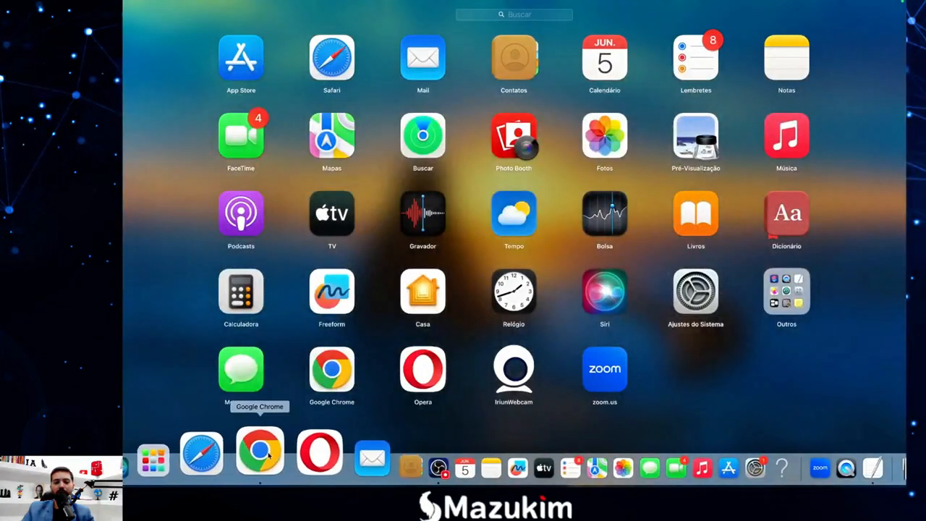
{"action": "left_click", "coordinate": [251, 468]}
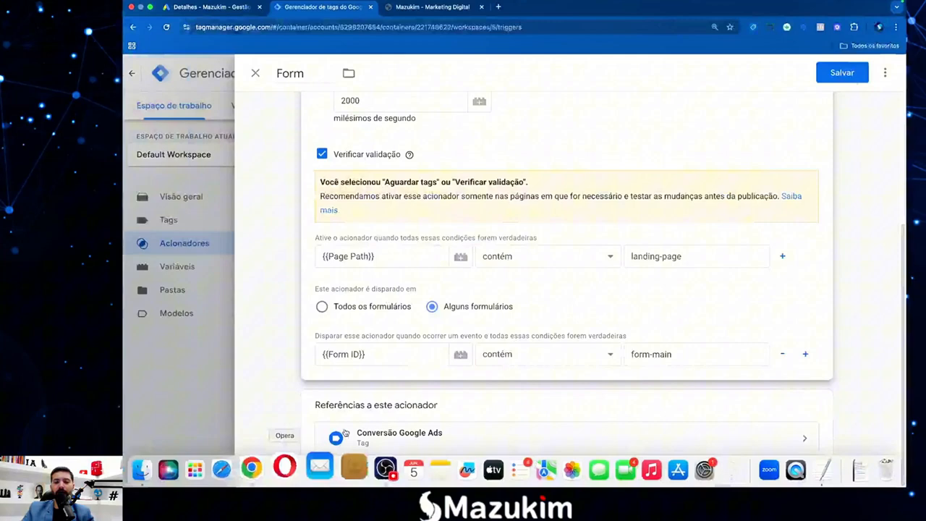
{"action": "left_click", "coordinate": [839, 75]}
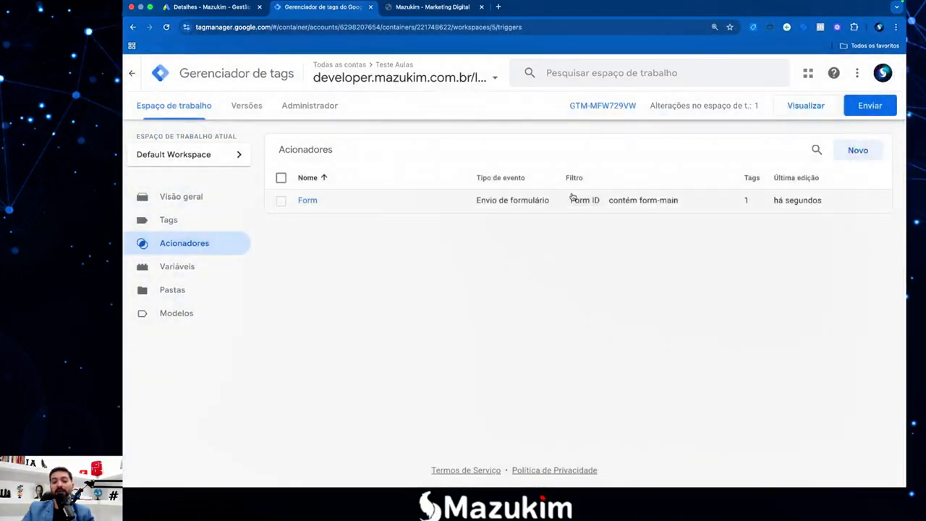
Start a Preview session on the landing page and fill in the form's name, phone and e-mail.
{"action": "left_click", "coordinate": [805, 107]}
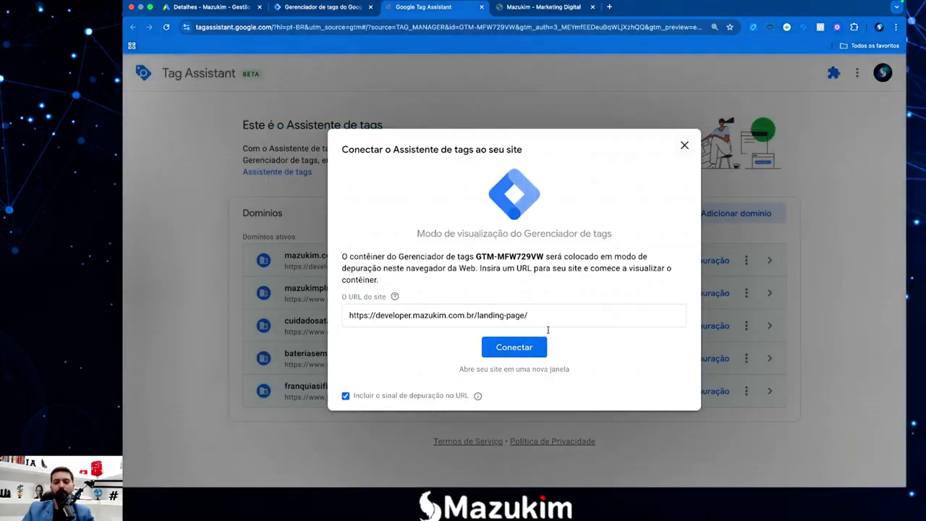
{"action": "left_click", "coordinate": [531, 349]}
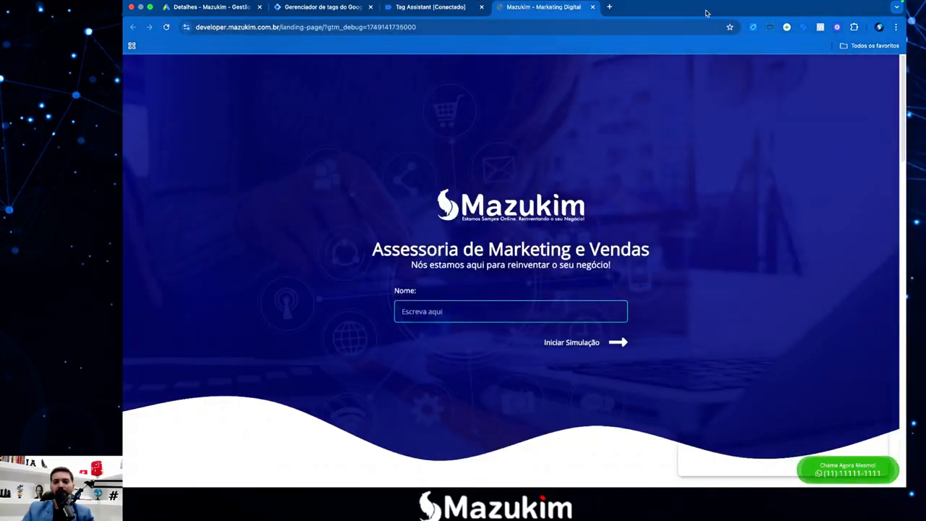
{"action": "left_click", "coordinate": [509, 311]}
{"action": "left_click", "coordinate": [472, 332]}
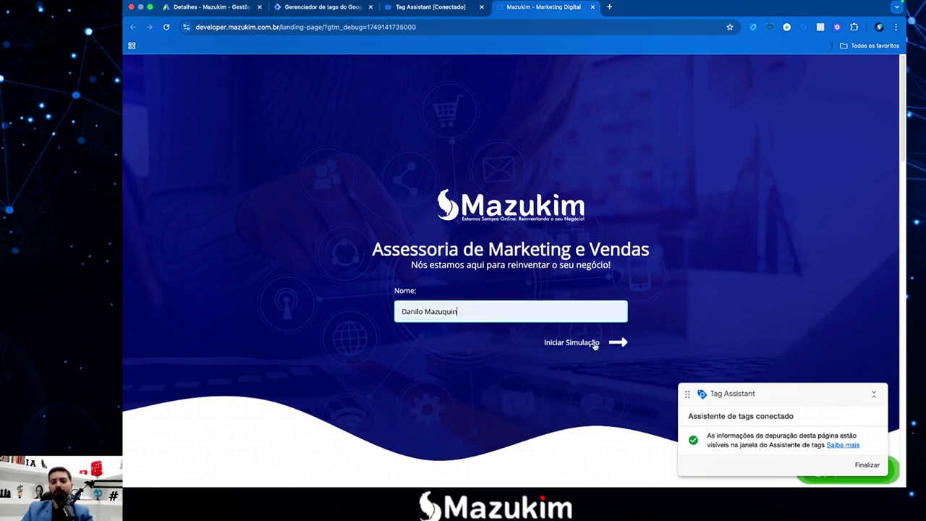
{"action": "left_click", "coordinate": [595, 344]}
{"action": "left_click", "coordinate": [501, 337]}
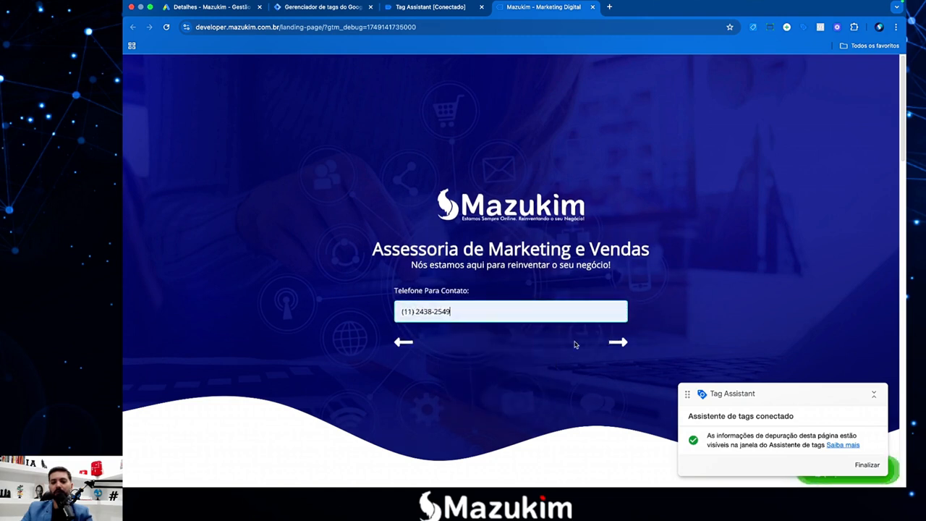
{"action": "left_click", "coordinate": [576, 344]}
{"action": "left_click", "coordinate": [466, 318]}
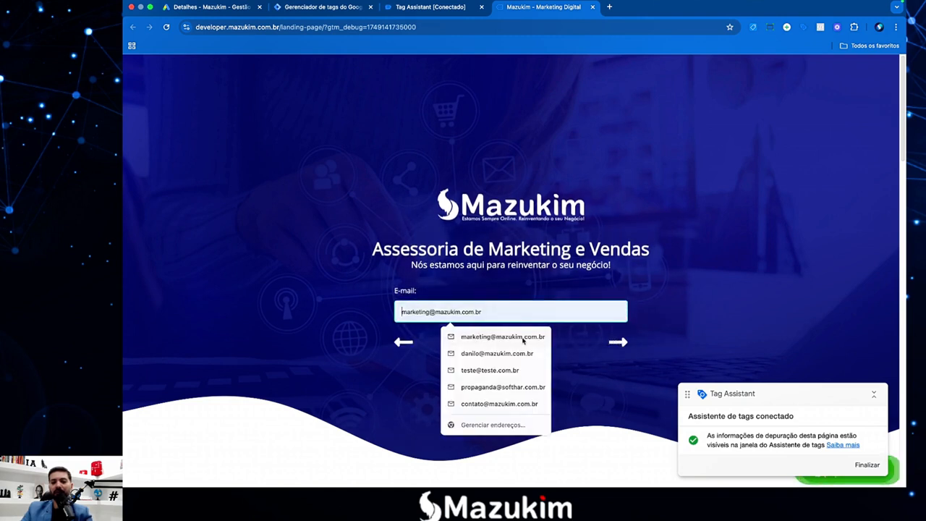
{"action": "left_click", "coordinate": [523, 339]}
Tick Gestão de Google Ads, keep teste1 and submit the simulation form.
{"action": "left_click", "coordinate": [616, 343]}
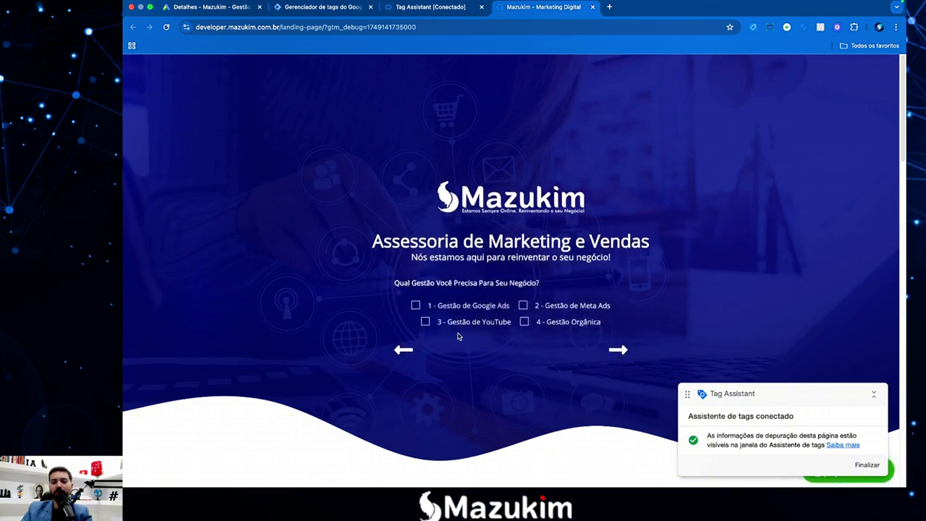
{"action": "left_click", "coordinate": [416, 305]}
{"action": "left_click", "coordinate": [618, 350]}
{"action": "left_click", "coordinate": [428, 319]}
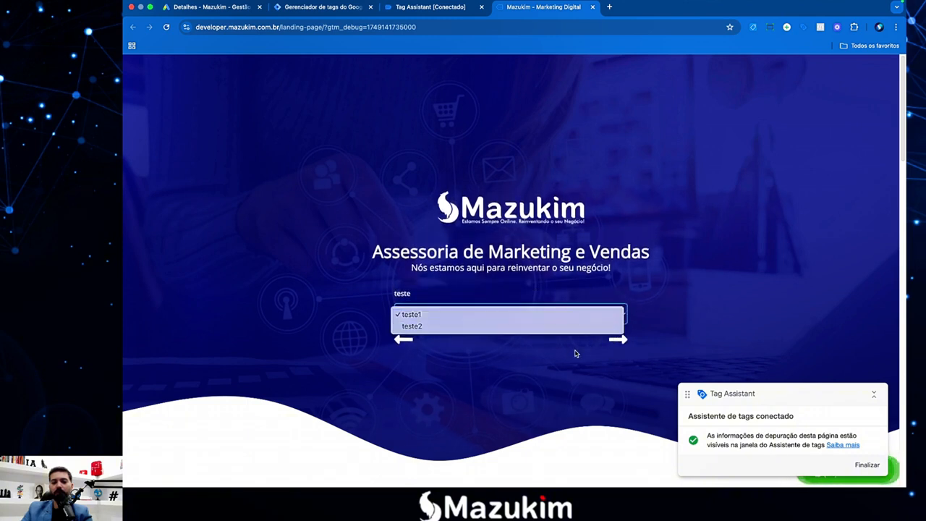
{"action": "left_click", "coordinate": [618, 343]}
{"action": "left_click", "coordinate": [618, 343]}
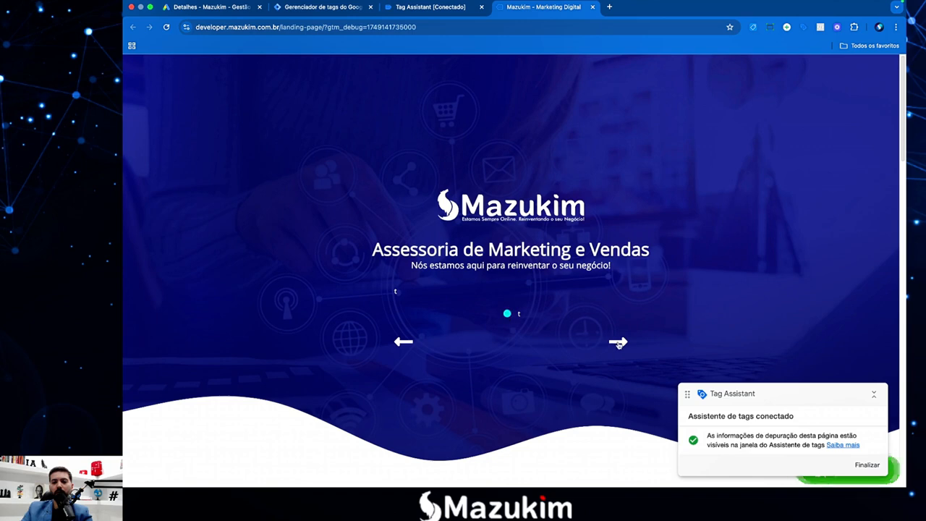
{"action": "scroll", "coordinate": [474, 312], "scroll_direction": "down", "scroll_amount": 3}
{"action": "left_click", "coordinate": [498, 258]}
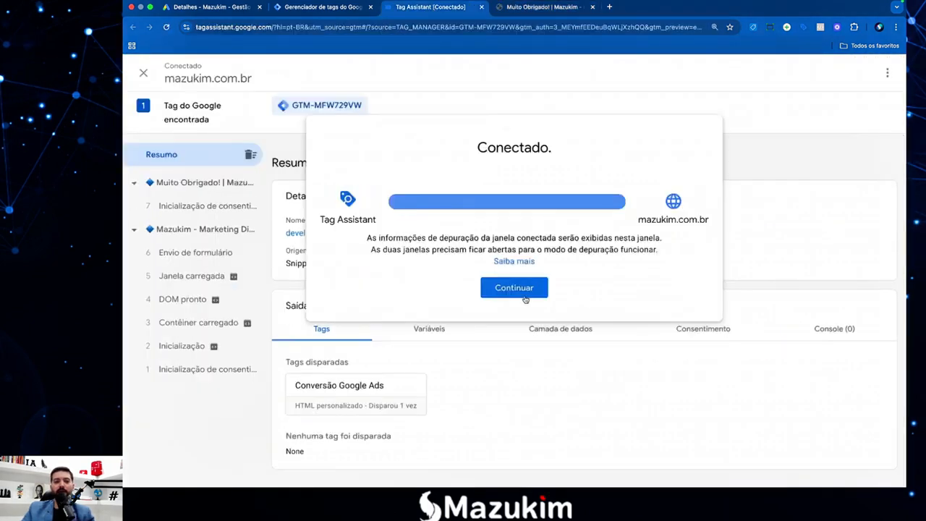
Compare fired tags on Envio de formulário versus Janela carregada in Tag Assistant.
{"action": "left_click", "coordinate": [524, 290]}
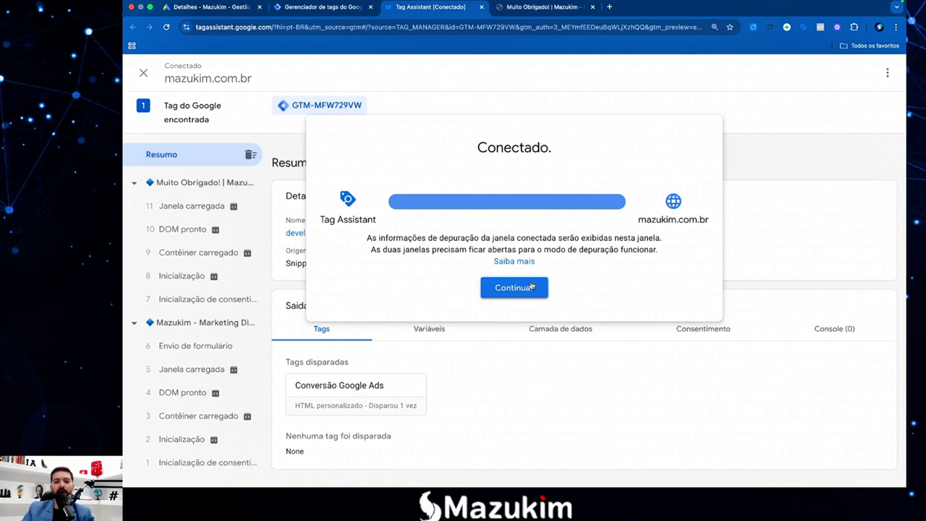
{"action": "left_click", "coordinate": [181, 346]}
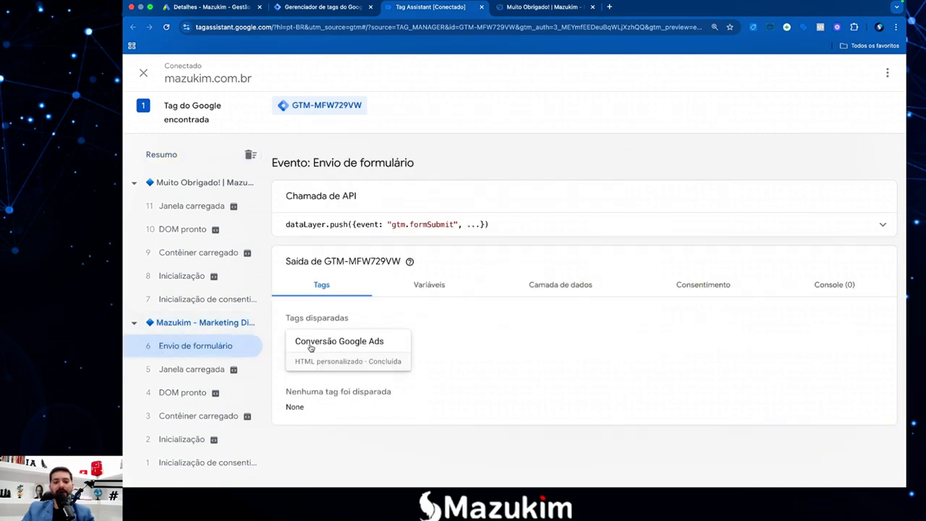
{"action": "left_click", "coordinate": [179, 370]}
{"action": "left_click_drag", "start_coordinate": [287, 358], "coordinate": [348, 387]}
{"action": "left_click", "coordinate": [338, 428]}
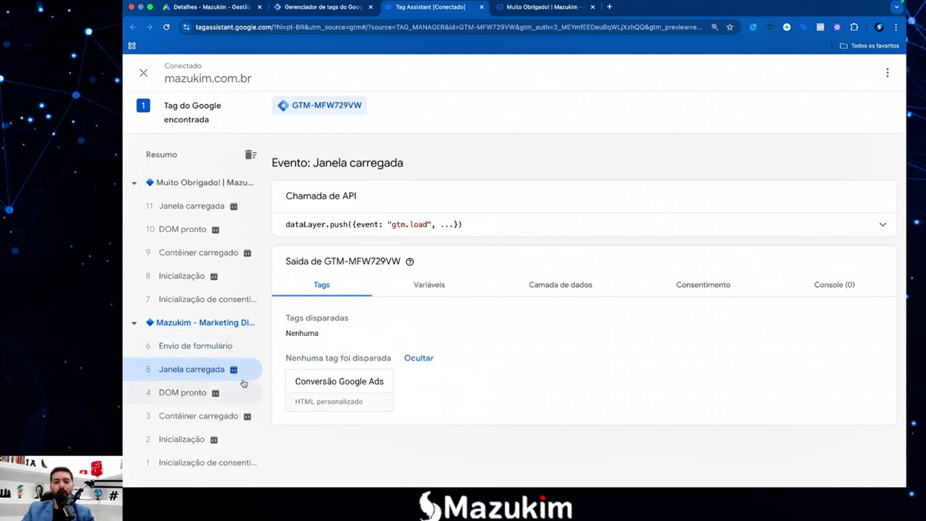
{"action": "left_click", "coordinate": [196, 347]}
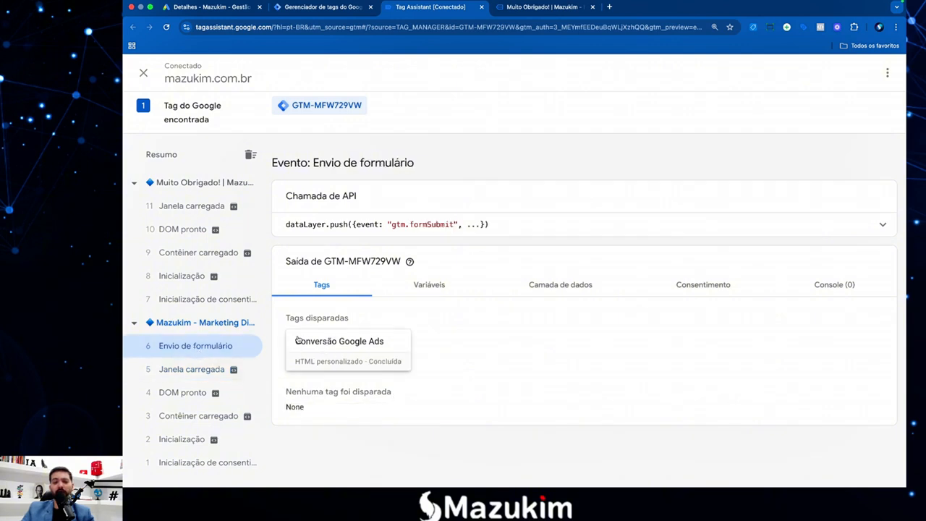
{"action": "left_click_drag", "start_coordinate": [286, 319], "coordinate": [350, 321]}
{"action": "left_click", "coordinate": [352, 321]}
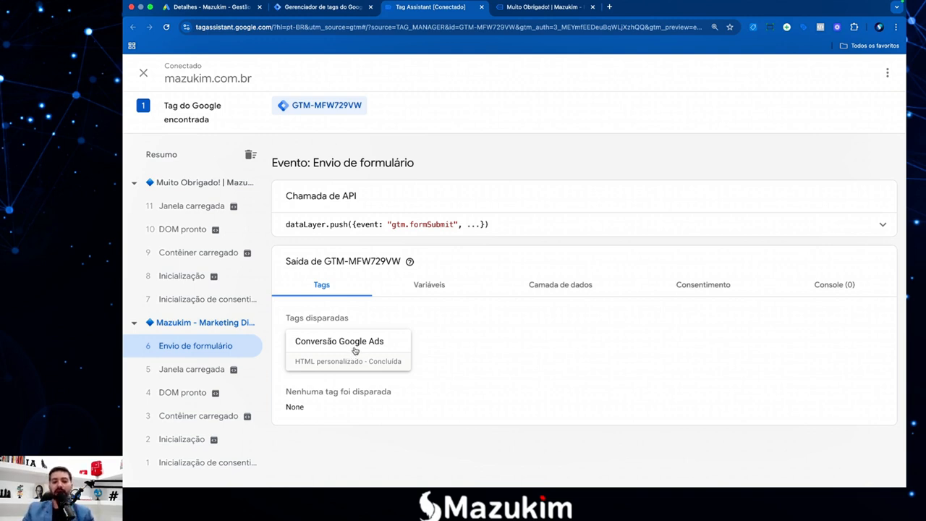
Close the Tag Assistant tab, confirm leaving, and return to Tag Manager.
{"action": "left_click", "coordinate": [481, 6]}
{"action": "key", "text": "Return"}
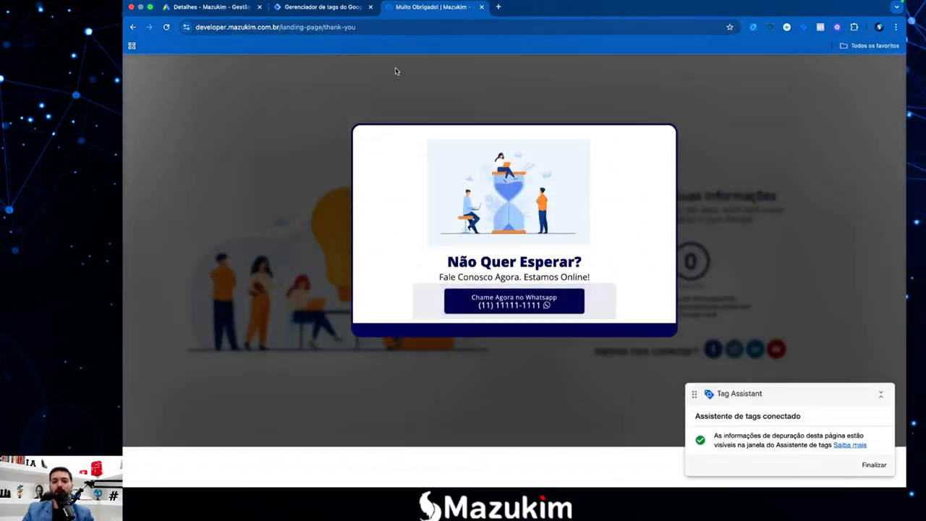
{"action": "left_click", "coordinate": [333, 8]}
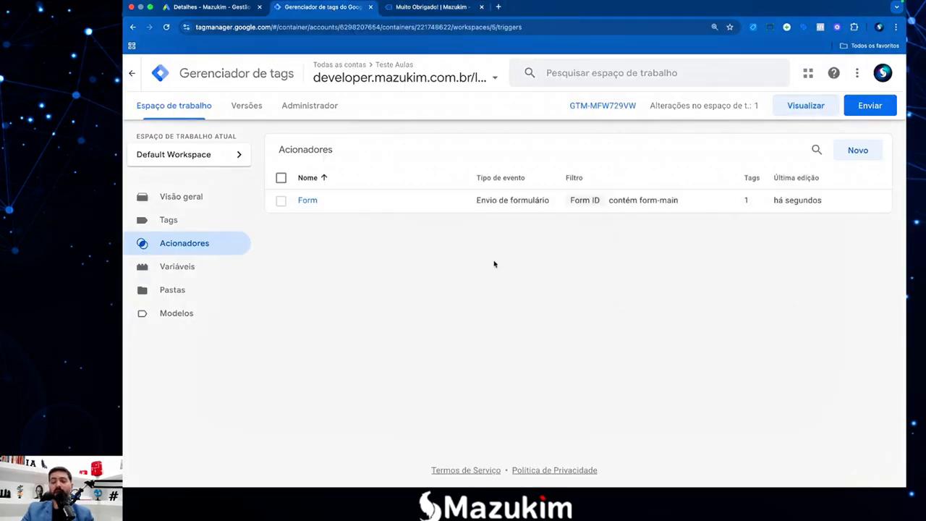
Create a new tag named 'Tag do Google' of type Google Ads > Tag do Google.
{"action": "left_click", "coordinate": [165, 220]}
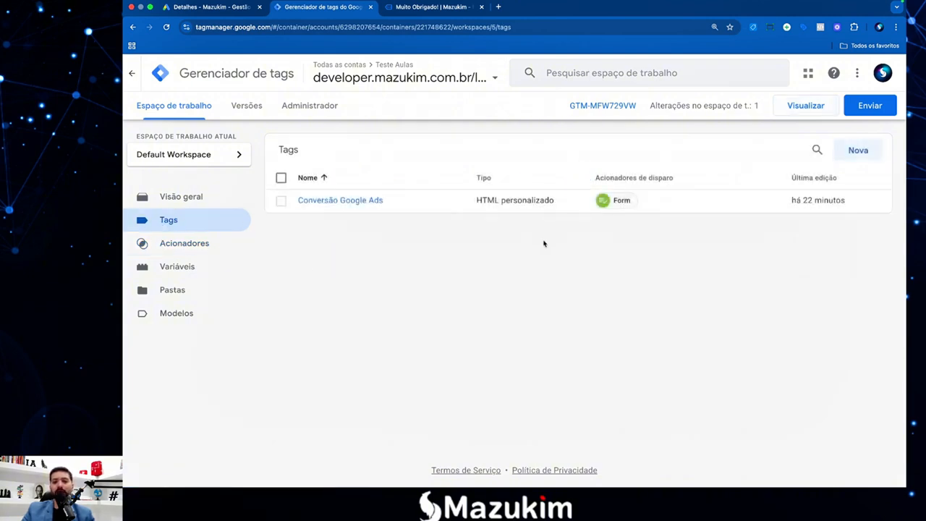
{"action": "left_click", "coordinate": [858, 152]}
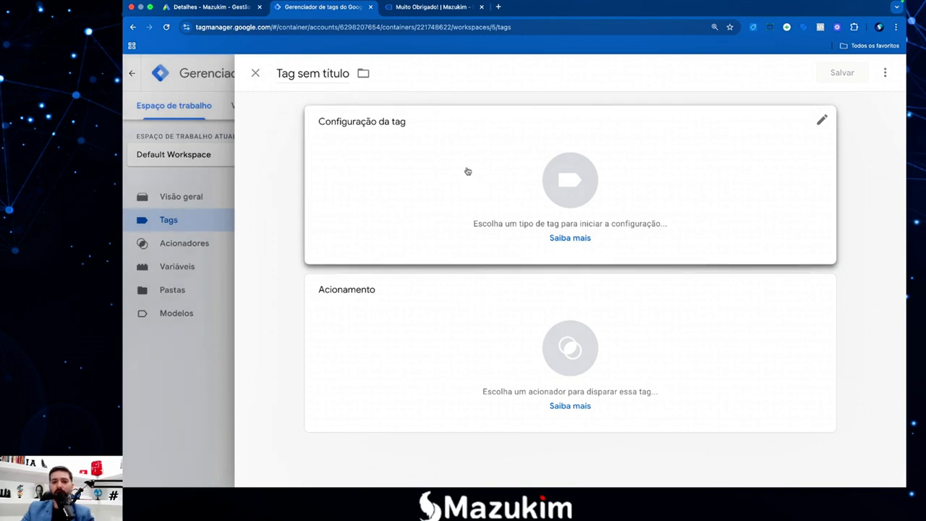
{"action": "left_click", "coordinate": [317, 75]}
{"action": "type", "text": "Ta"}
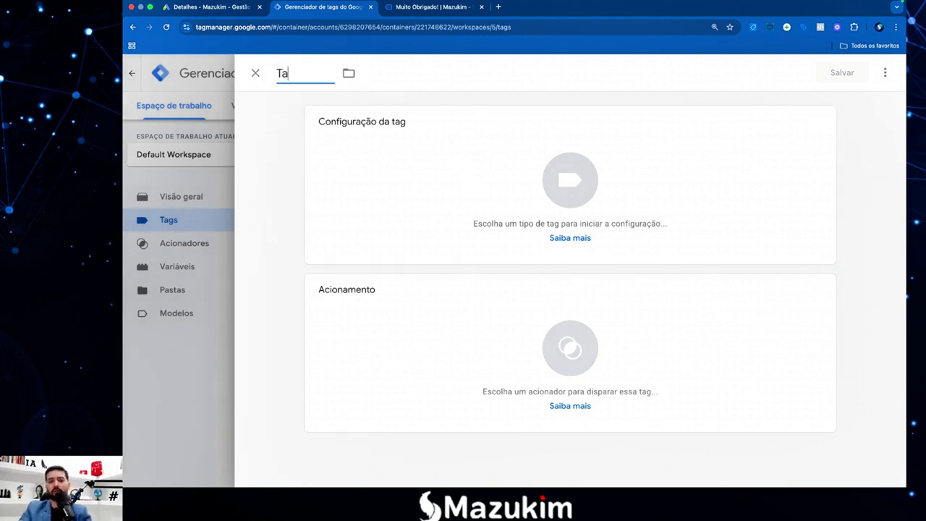
{"action": "type", "text": "g do Google"}
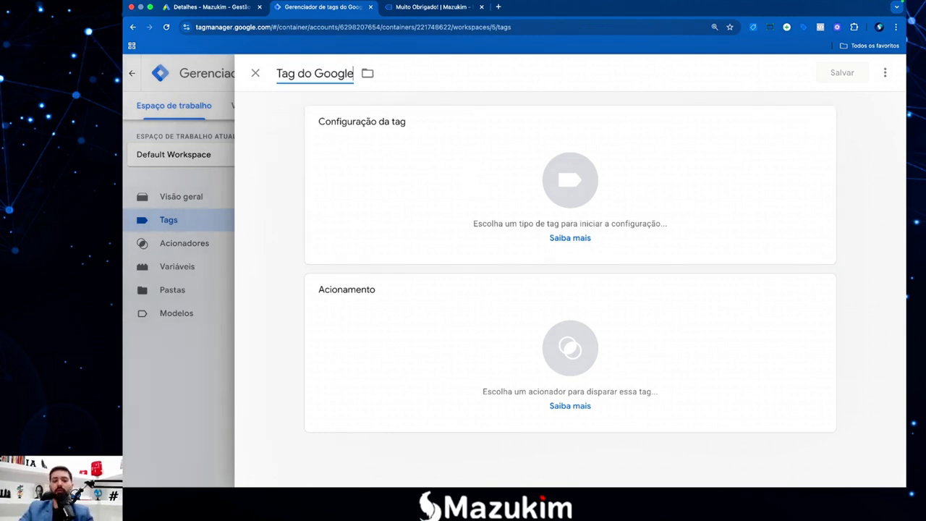
{"action": "left_click", "coordinate": [550, 185]}
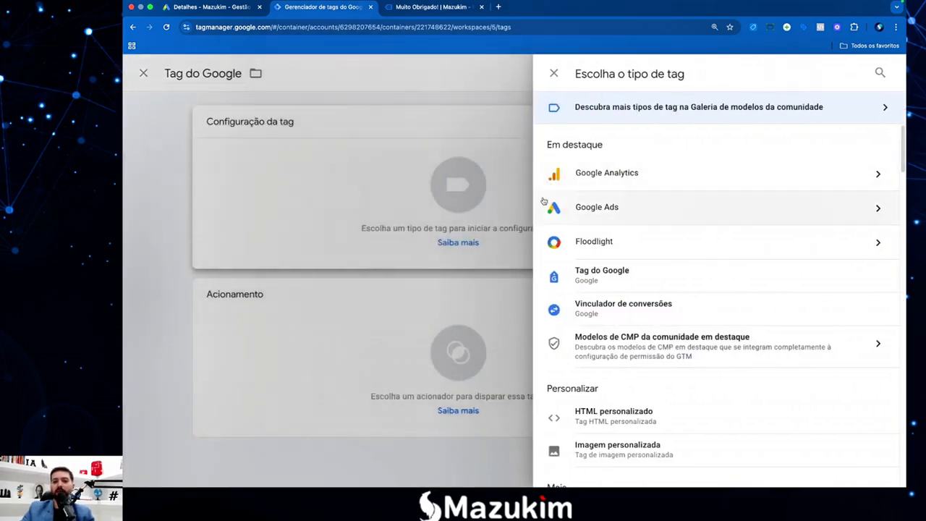
{"action": "left_click", "coordinate": [666, 209]}
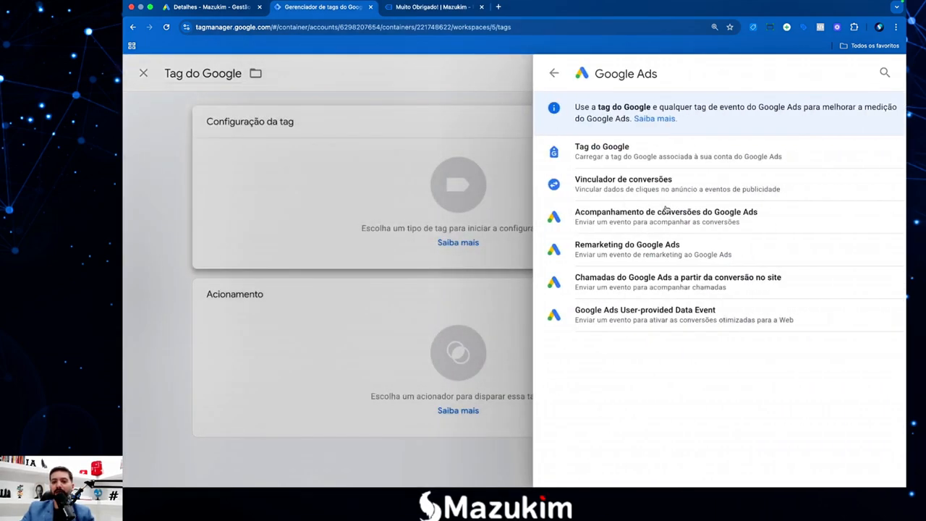
{"action": "left_click", "coordinate": [608, 158]}
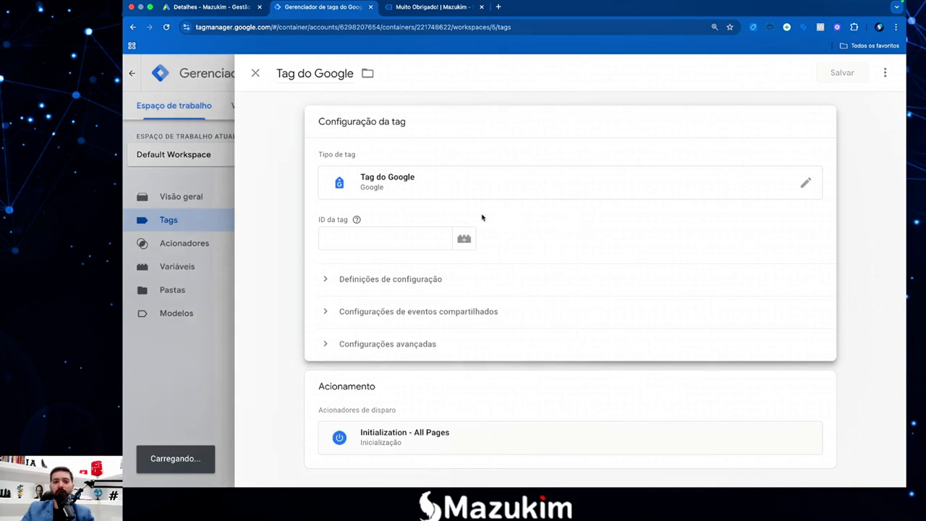
{"action": "left_click", "coordinate": [363, 240]}
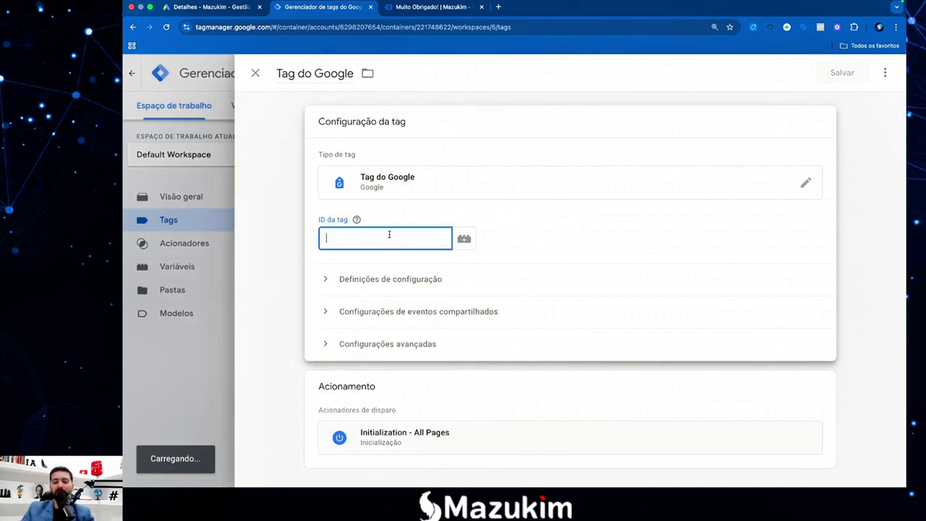
{"action": "key", "text": "F4"}
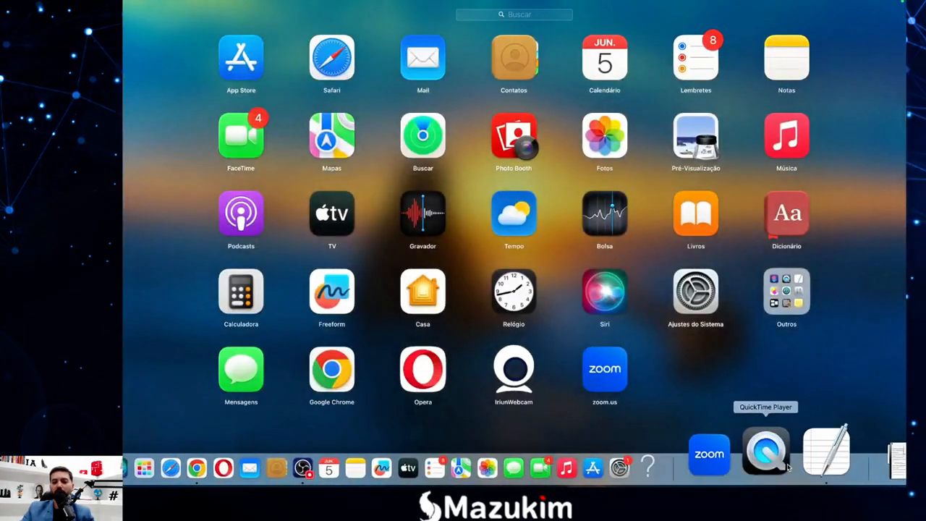
{"action": "left_click", "coordinate": [826, 453]}
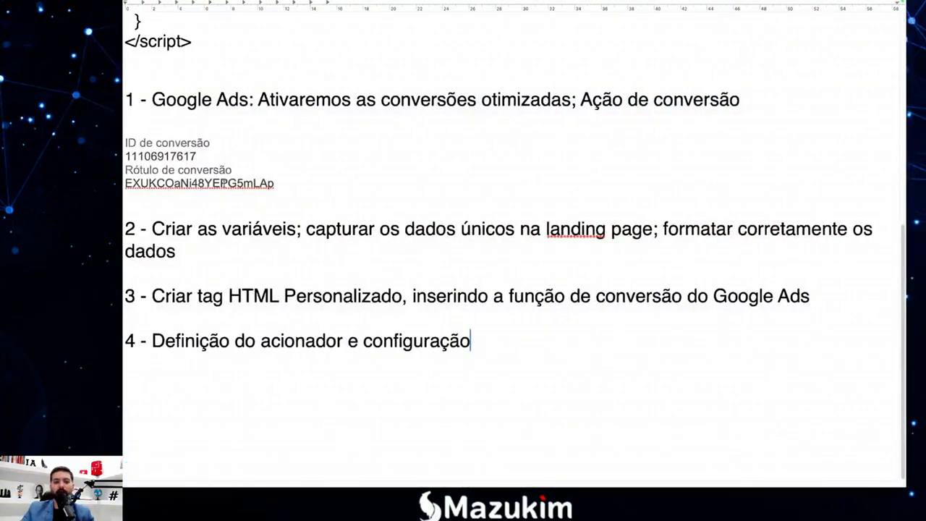
{"action": "left_click_drag", "start_coordinate": [204, 157], "coordinate": [124, 157]}
{"action": "key", "text": "super+c"}
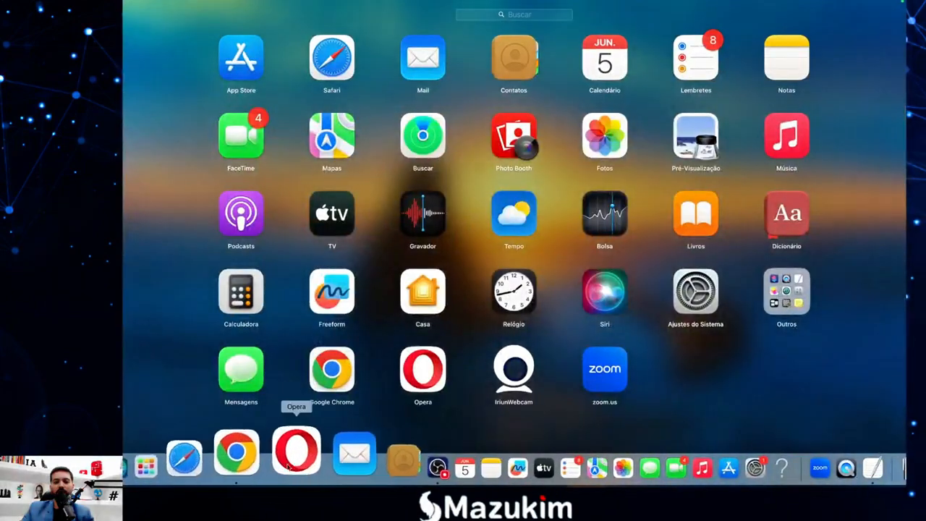
{"action": "left_click", "coordinate": [265, 468]}
{"action": "key", "text": "super+v"}
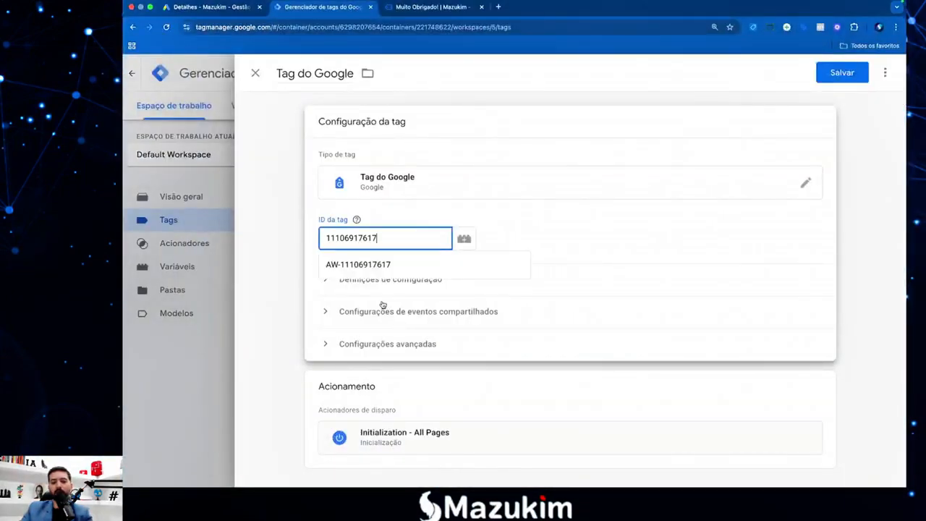
{"action": "left_click", "coordinate": [545, 284]}
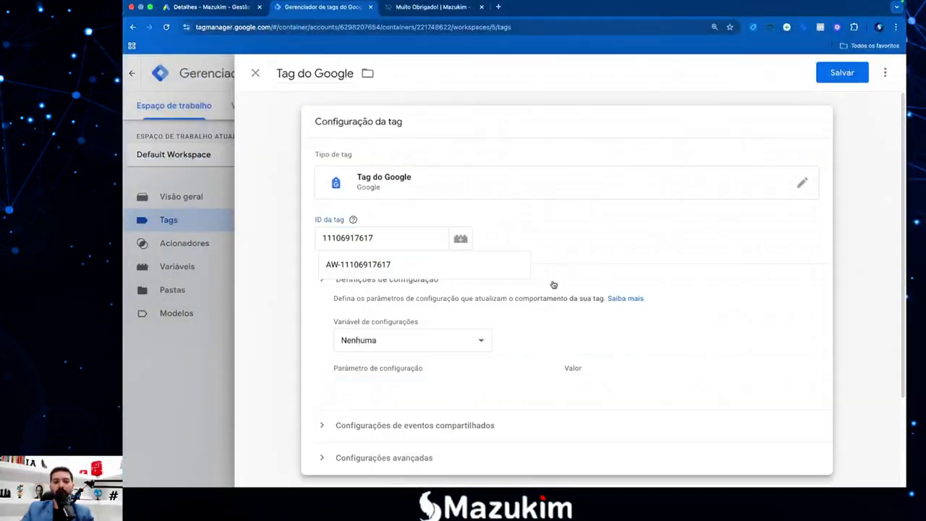
{"action": "left_click", "coordinate": [358, 264]}
{"action": "left_click", "coordinate": [359, 260]}
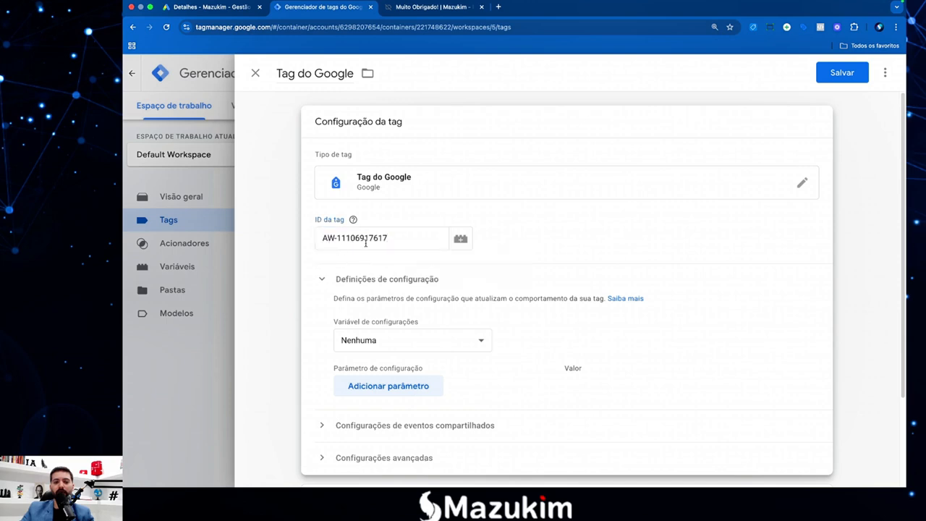
Save the Tag do Google on Initialization - All Pages and reopen it for review.
{"action": "scroll", "coordinate": [366, 218], "scroll_direction": "down", "scroll_amount": 3}
{"action": "scroll", "coordinate": [388, 230], "scroll_direction": "up", "scroll_amount": 3}
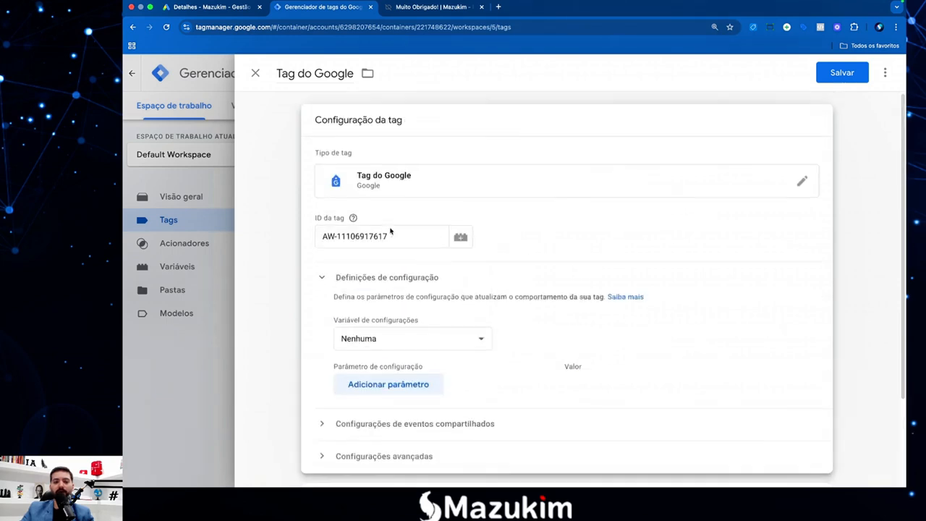
{"action": "scroll", "coordinate": [390, 233], "scroll_direction": "down", "scroll_amount": 3}
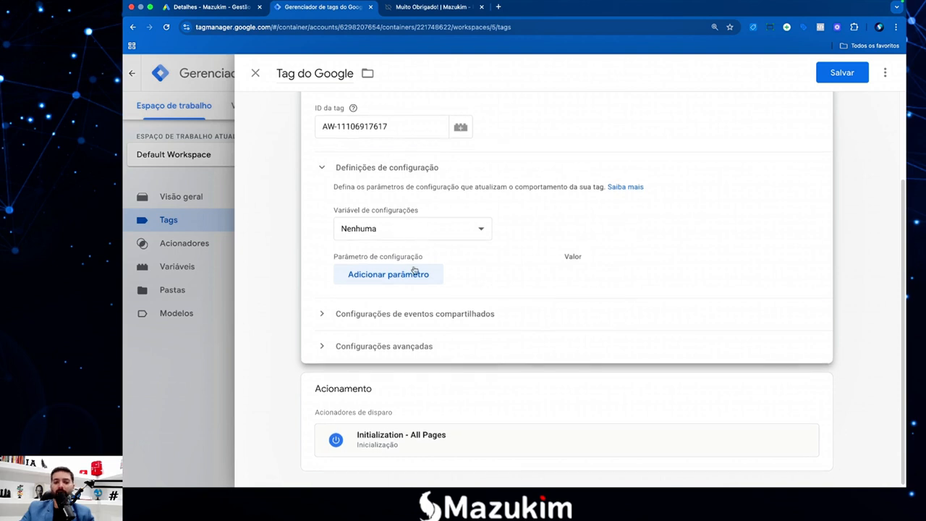
{"action": "scroll", "coordinate": [436, 244], "scroll_direction": "up", "scroll_amount": 2}
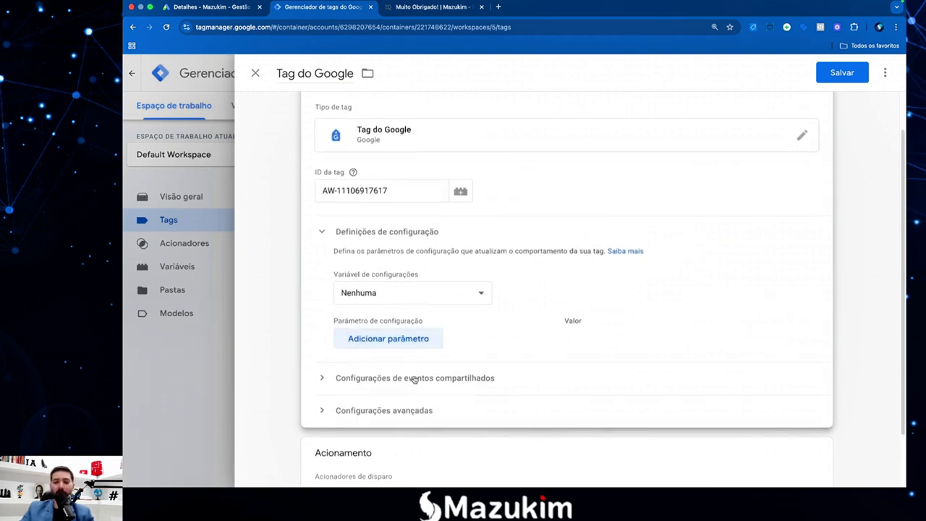
{"action": "scroll", "coordinate": [422, 299], "scroll_direction": "up", "scroll_amount": 1}
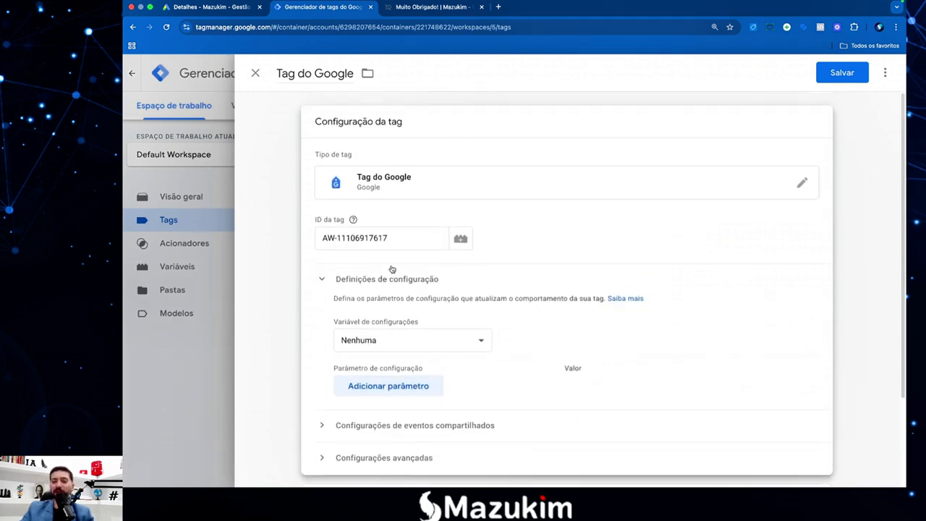
{"action": "left_click", "coordinate": [841, 74]}
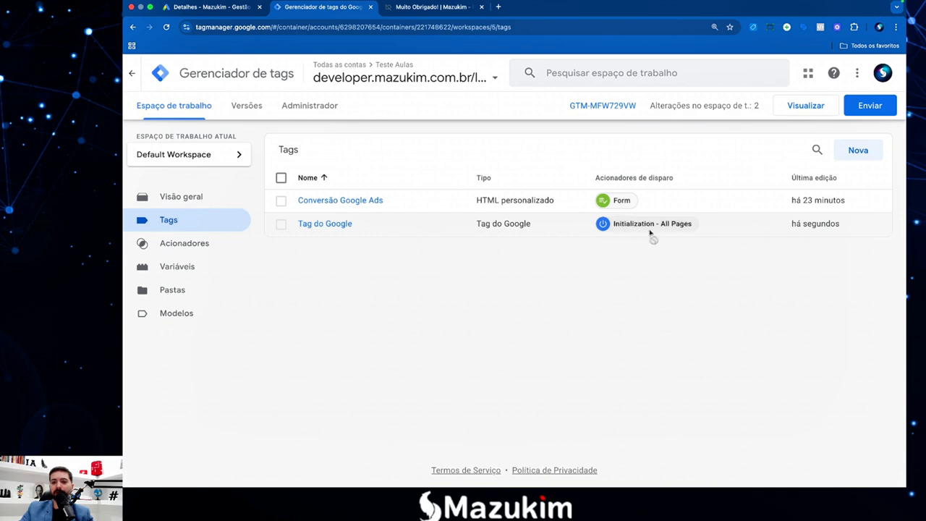
{"action": "left_click", "coordinate": [346, 224]}
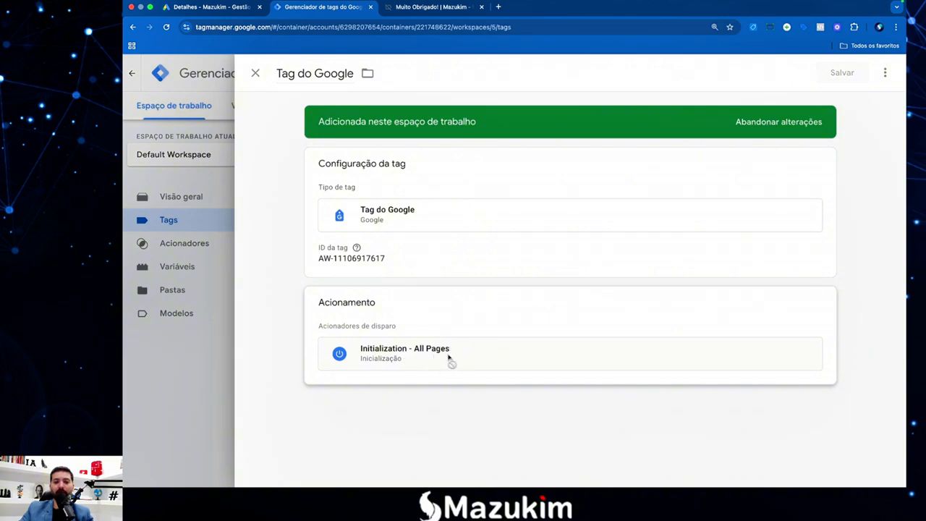
Connect Tag Assistant to the landing page and inspect Tag do Google fired on Inicialização.
{"action": "left_click", "coordinate": [228, 352]}
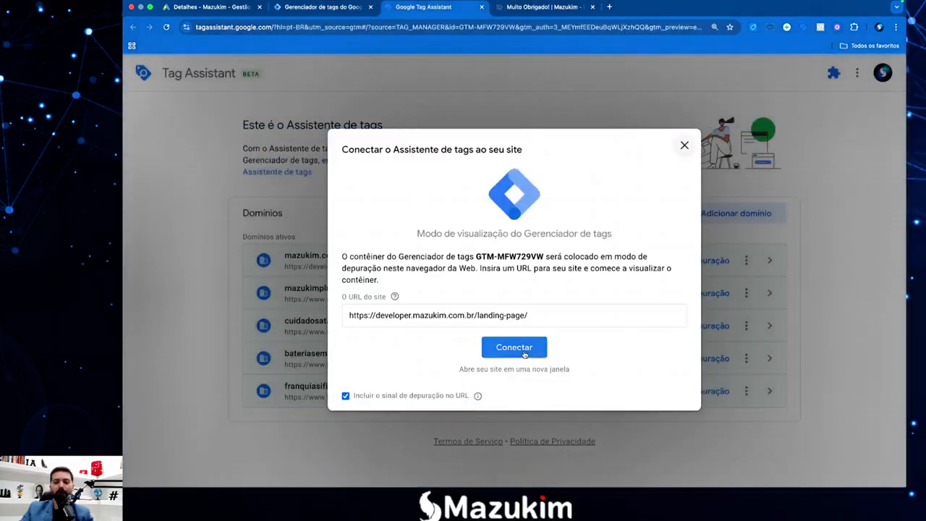
{"action": "left_click", "coordinate": [525, 353]}
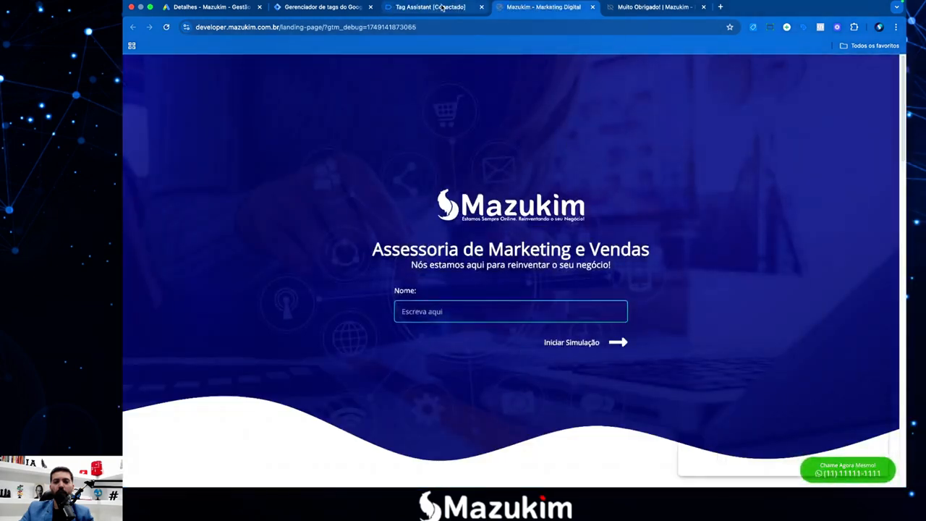
{"action": "left_click", "coordinate": [442, 7]}
{"action": "left_click", "coordinate": [514, 287]}
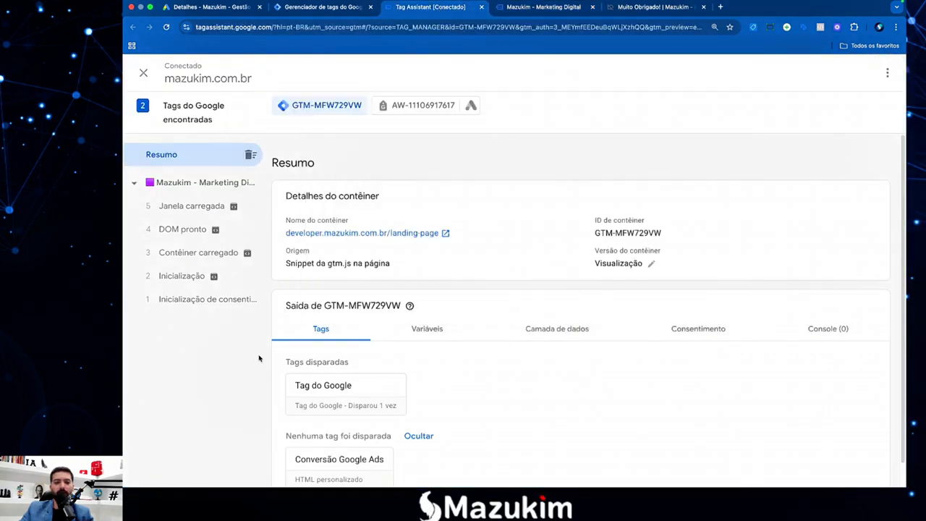
{"action": "left_click", "coordinate": [184, 282]}
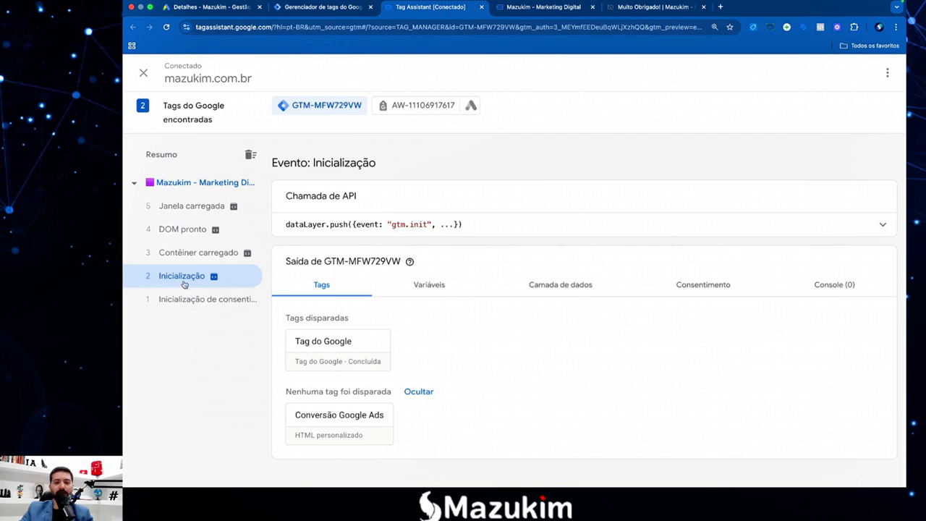
{"action": "left_click", "coordinate": [340, 351]}
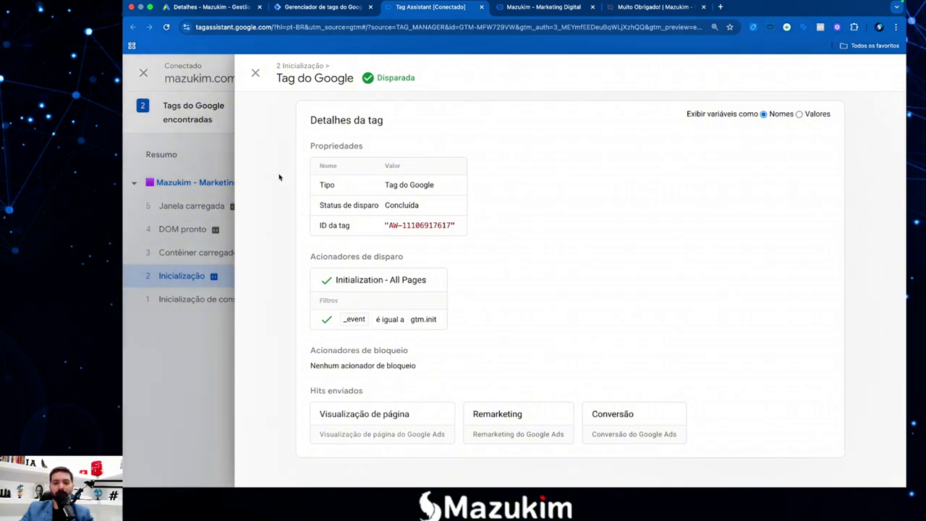
{"action": "left_click", "coordinate": [255, 73]}
Step through Contêiner carregado, Janela carregada, DOM pronto and Inicialização to confirm the conversion tag hasn't fired.
{"action": "left_click", "coordinate": [200, 253]}
{"action": "left_click", "coordinate": [181, 208]}
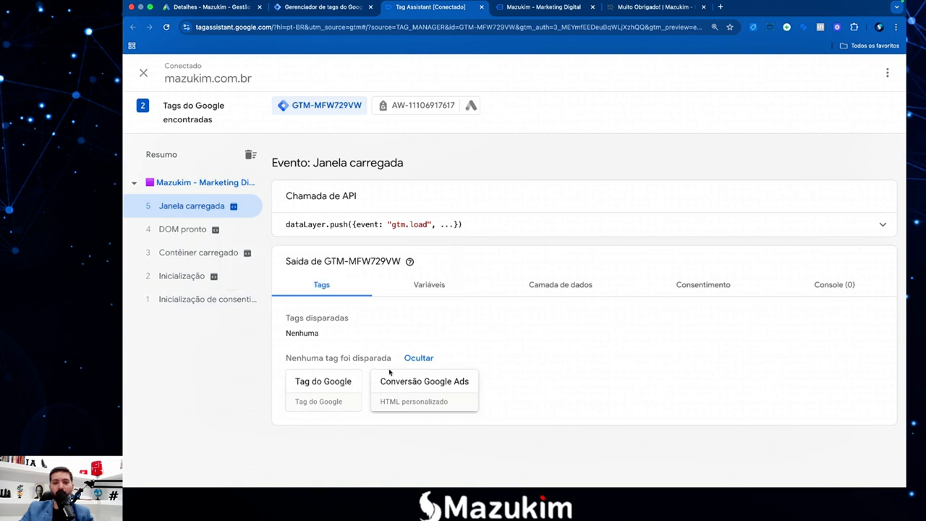
{"action": "left_click", "coordinate": [171, 233]}
{"action": "left_click", "coordinate": [178, 253]}
{"action": "left_click", "coordinate": [181, 276]}
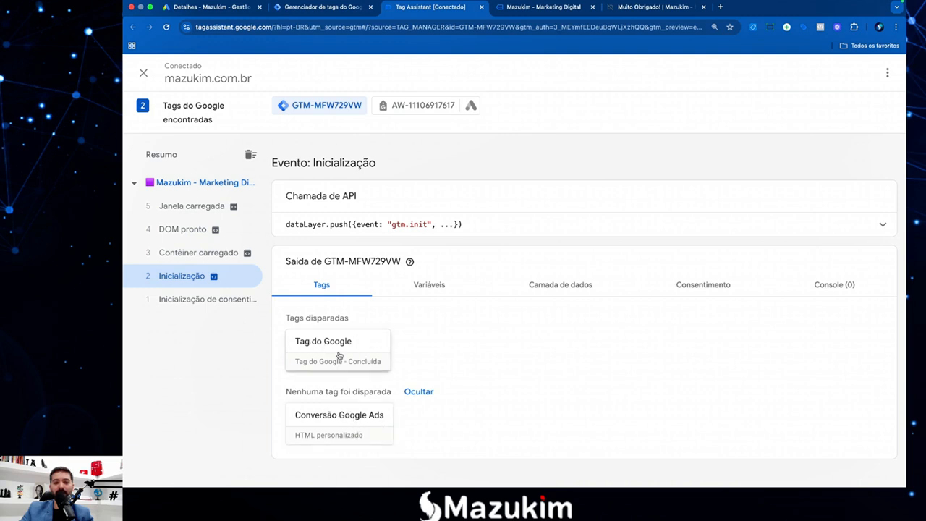
{"action": "left_click", "coordinate": [182, 251]}
{"action": "left_click", "coordinate": [187, 278]}
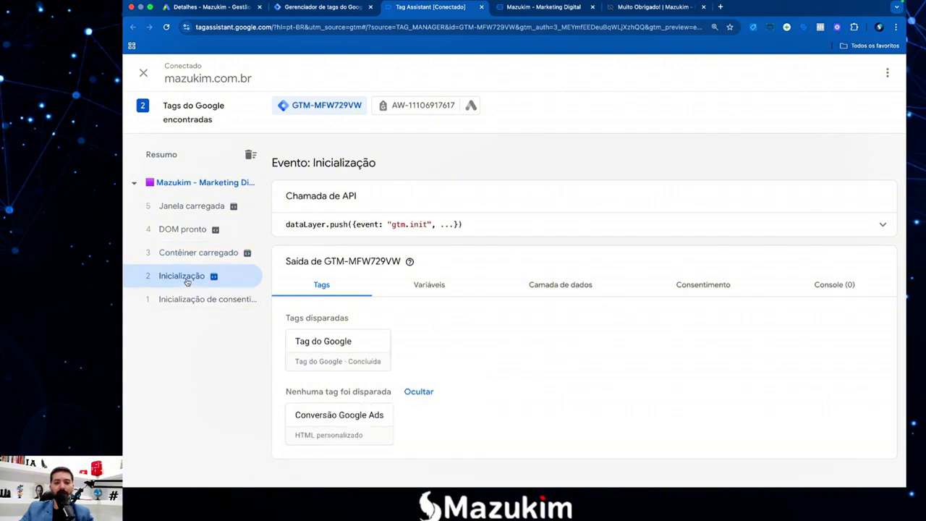
{"action": "left_click", "coordinate": [192, 210]}
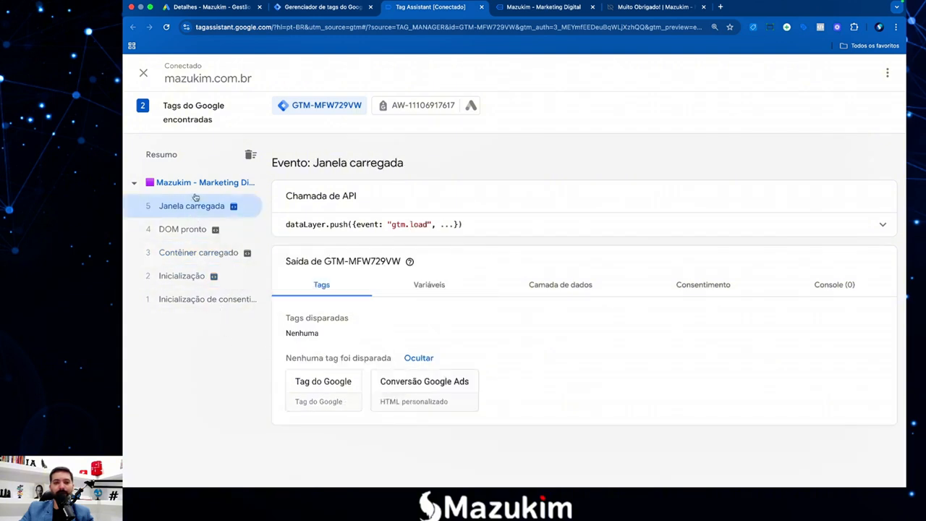
{"action": "left_click", "coordinate": [195, 189]}
{"action": "scroll", "coordinate": [340, 362], "scroll_direction": "down", "scroll_amount": 1}
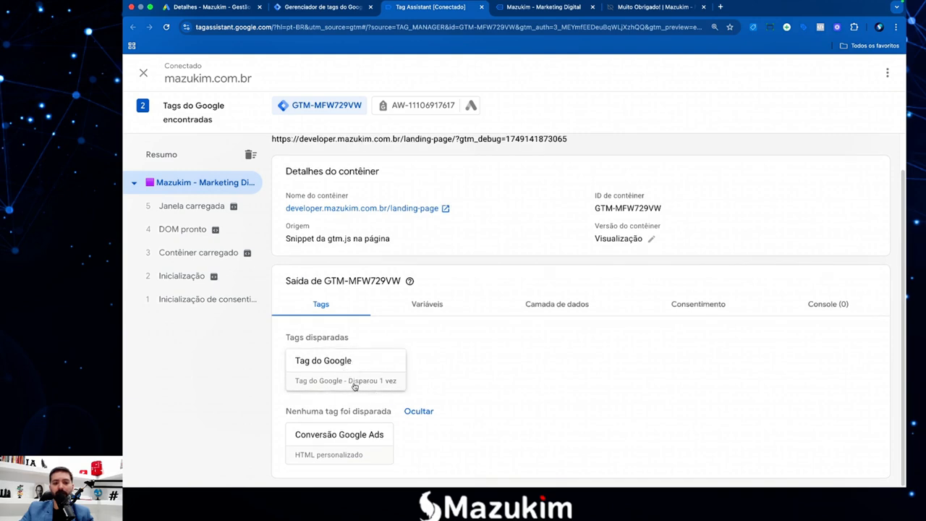
Autofill the lead form's name, phone and e-mail steps on the landing page.
{"action": "left_click", "coordinate": [543, 6]}
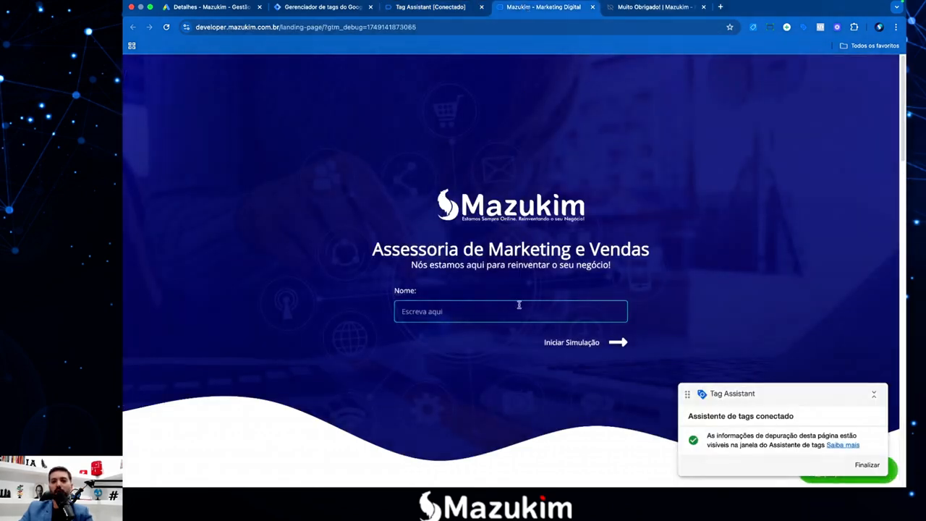
{"action": "left_click", "coordinate": [471, 317]}
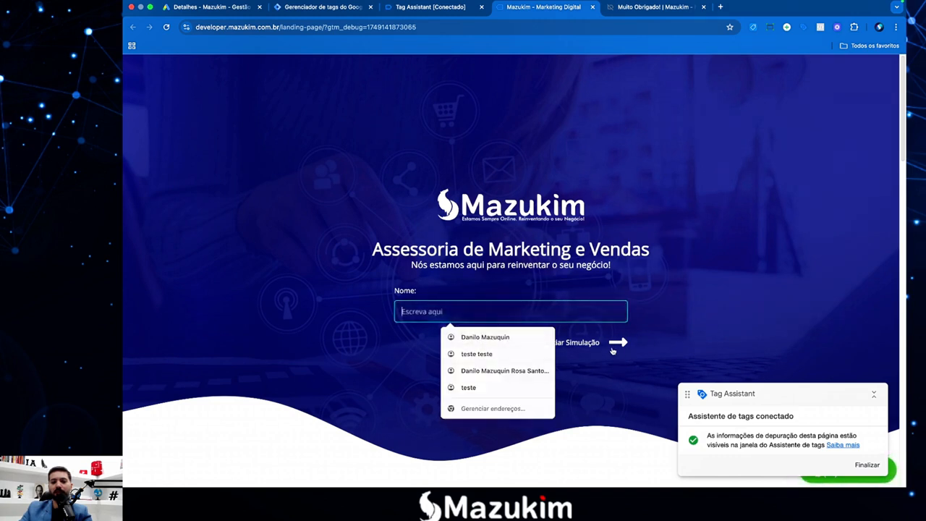
{"action": "left_click", "coordinate": [501, 341]}
{"action": "left_click", "coordinate": [609, 346]}
{"action": "left_click", "coordinate": [453, 314]}
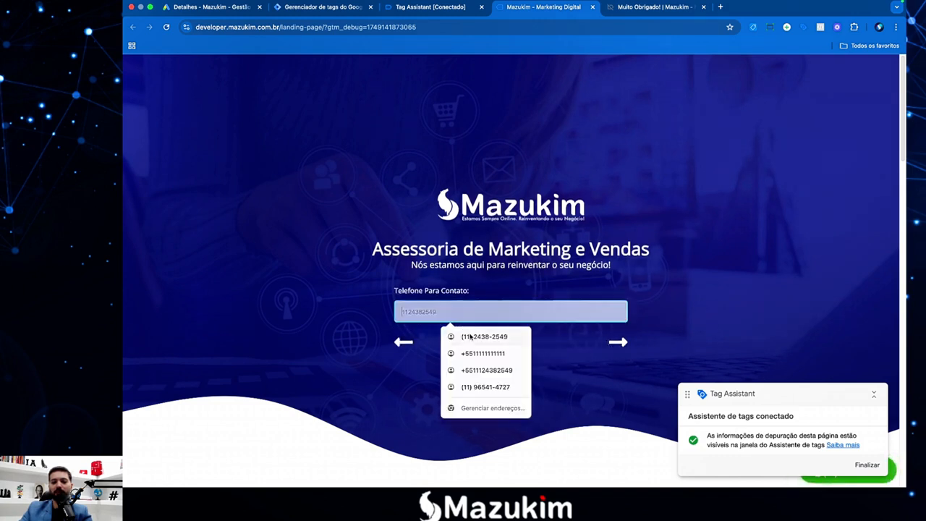
{"action": "left_click", "coordinate": [472, 336]}
{"action": "left_click", "coordinate": [617, 344]}
{"action": "left_click", "coordinate": [474, 311]}
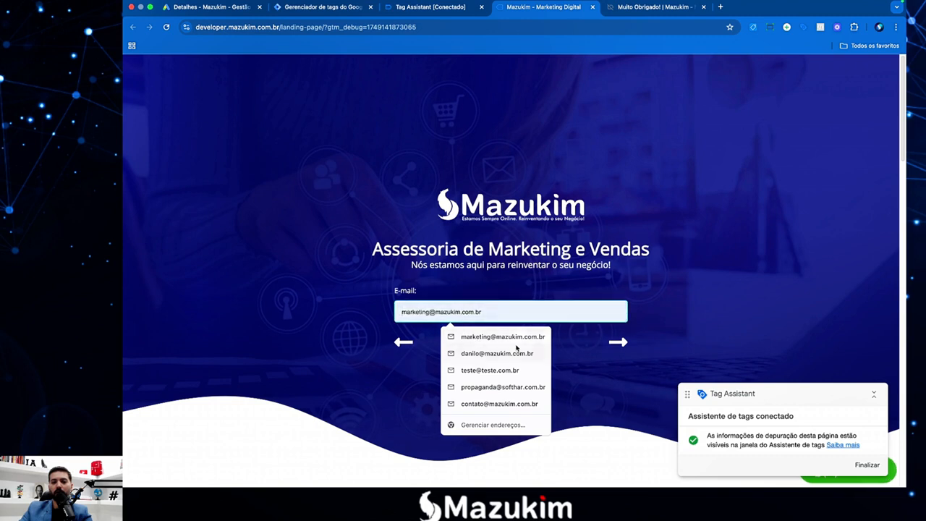
{"action": "left_click", "coordinate": [492, 338]}
Pass the service step, keep teste1, submit Enviar Simulação and return to Tag Assistant.
{"action": "left_click", "coordinate": [617, 344]}
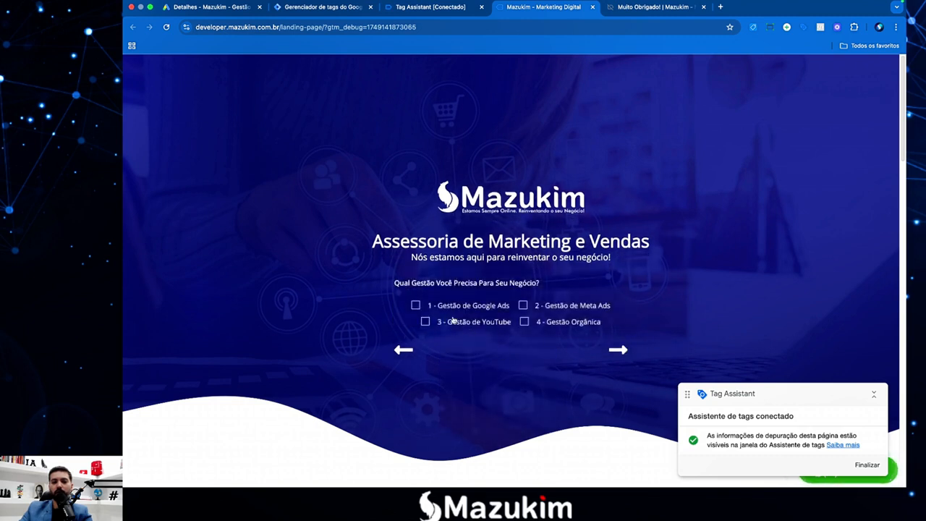
{"action": "left_click", "coordinate": [623, 353]}
{"action": "left_click", "coordinate": [486, 320]}
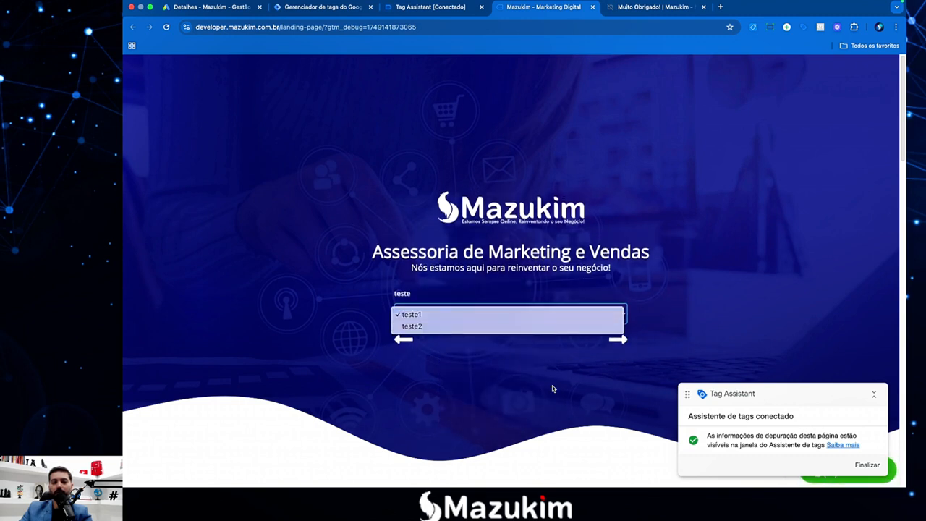
{"action": "left_click", "coordinate": [555, 387]}
{"action": "left_click", "coordinate": [609, 344]}
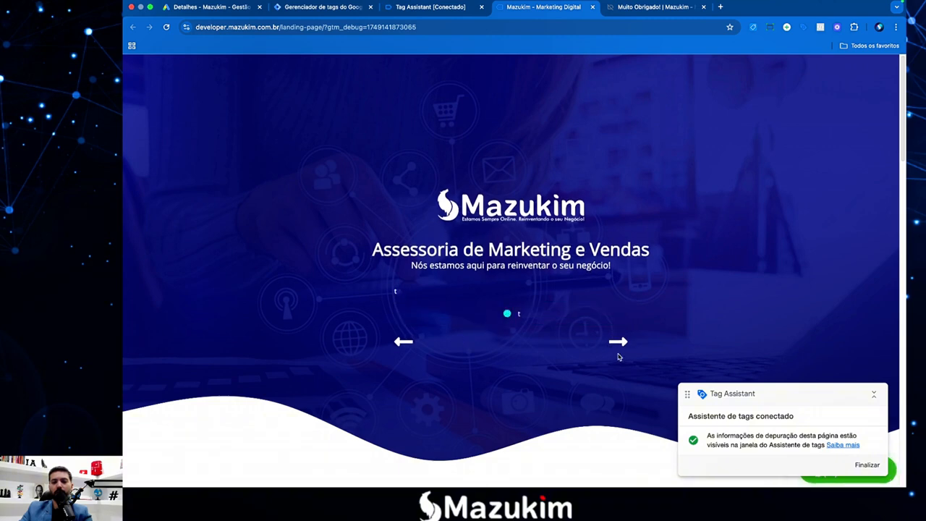
{"action": "scroll", "coordinate": [571, 405], "scroll_direction": "down", "scroll_amount": 2}
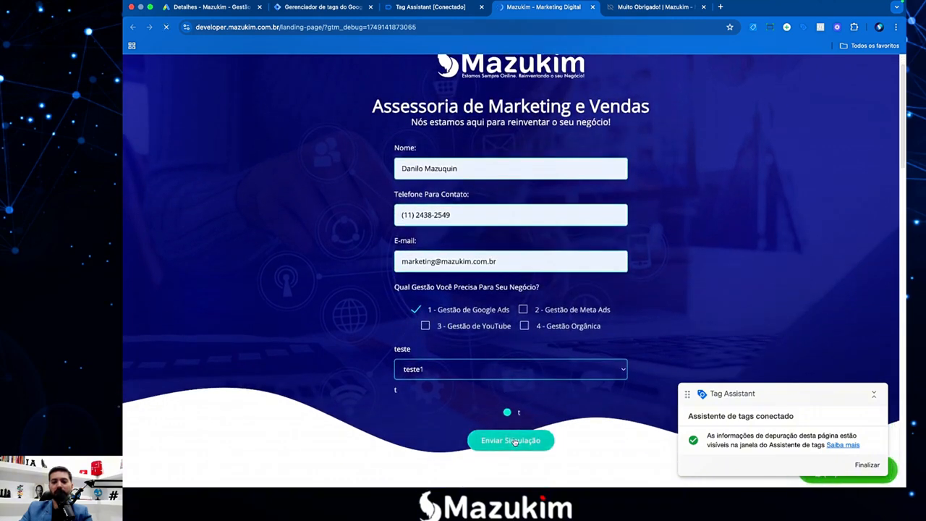
{"action": "left_click", "coordinate": [512, 440]}
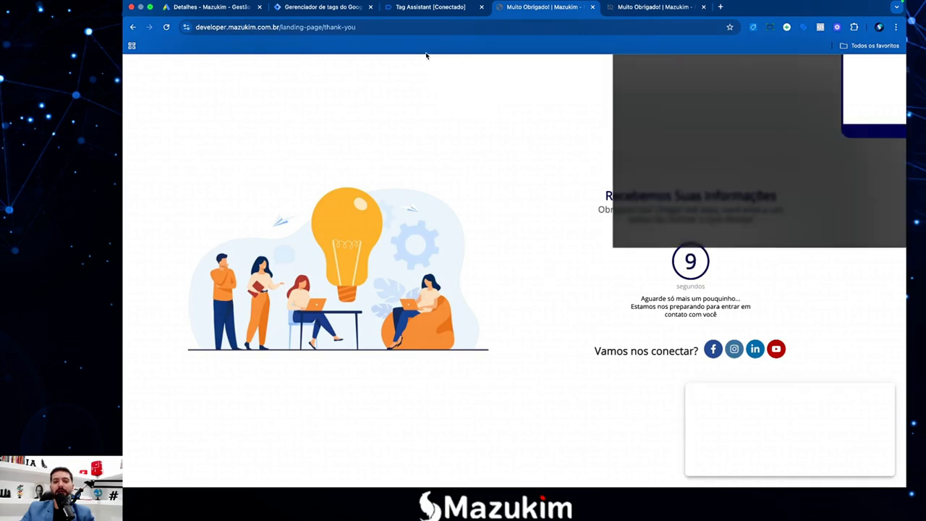
{"action": "left_click", "coordinate": [418, 13]}
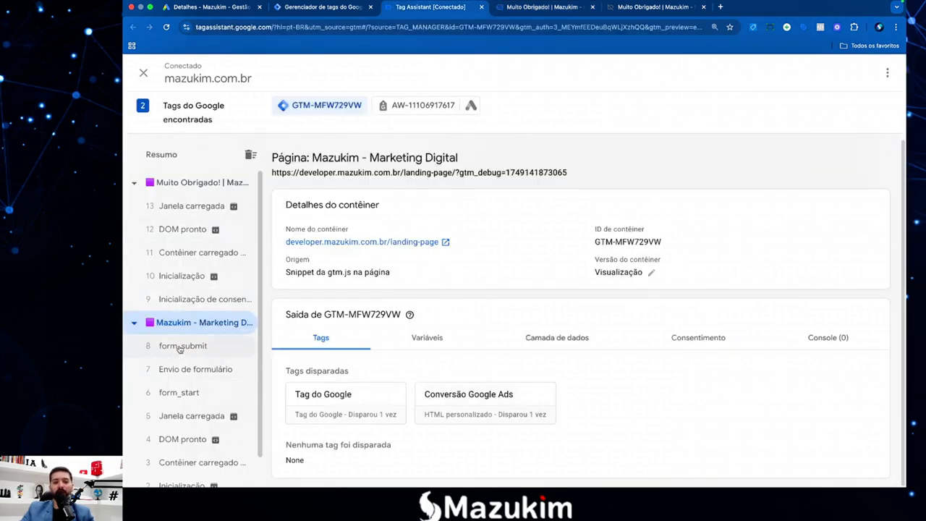
Review tags fired on form_submit, Envio de formulário, the Muito Obrigado page and the Mazukim page.
{"action": "left_click", "coordinate": [179, 347]}
{"action": "left_click", "coordinate": [183, 370]}
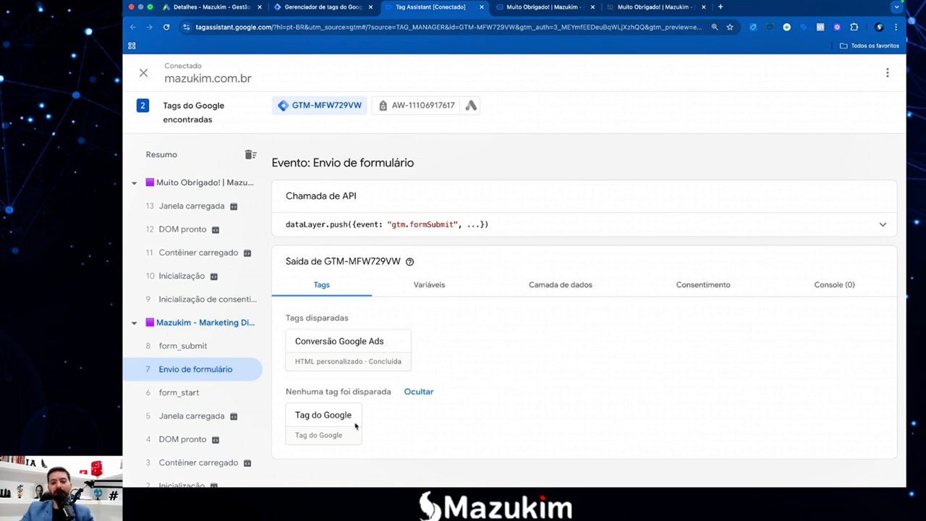
{"action": "left_click", "coordinate": [200, 184]}
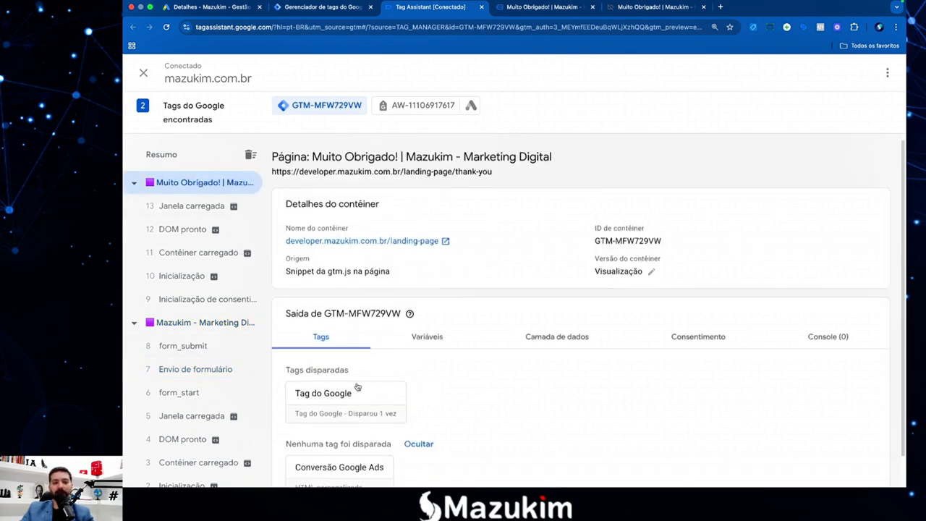
{"action": "left_click", "coordinate": [187, 322]}
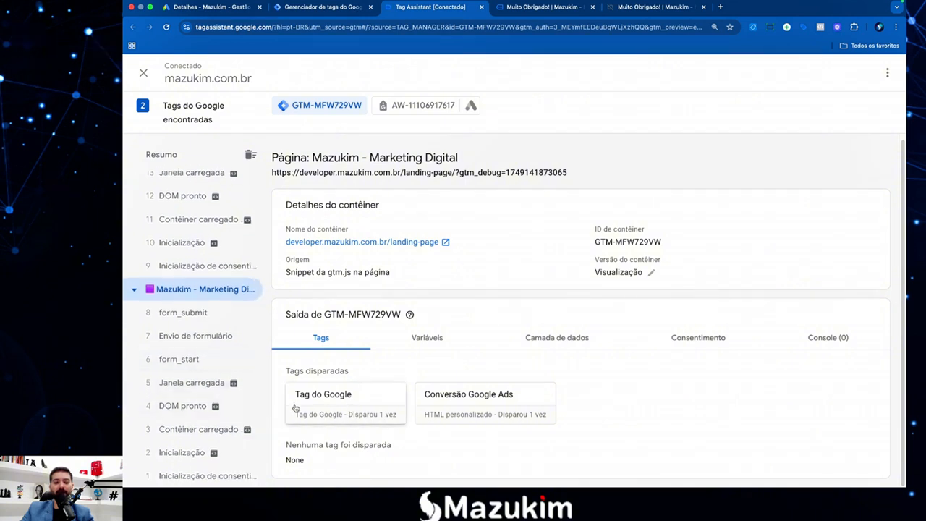
{"action": "mouse_move", "coordinate": [257, 413]}
{"action": "scroll", "coordinate": [217, 377], "scroll_direction": "down", "scroll_amount": 1}
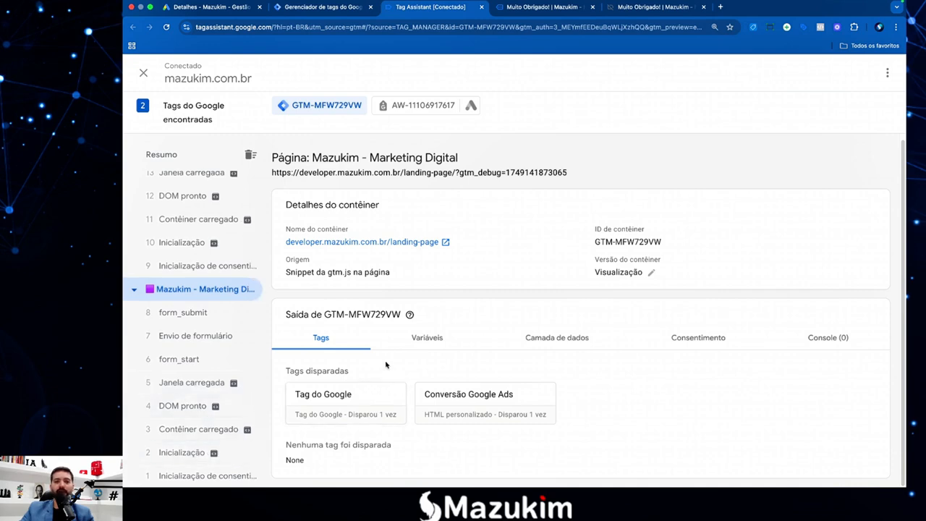
{"action": "key", "text": "F4"}
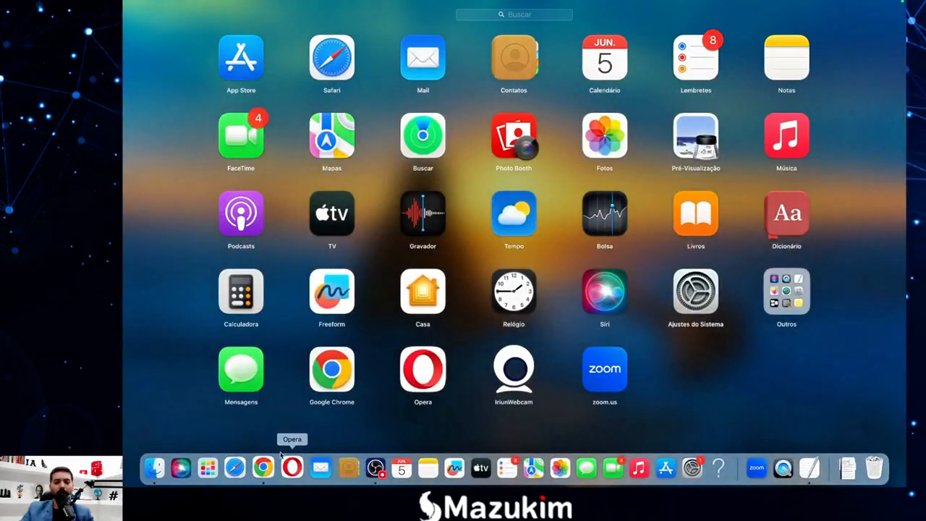
Add '5 - Criação da Tag do Google e Acionador (All Pages)' below item 4 in TextEdit.
{"action": "left_click", "coordinate": [807, 460]}
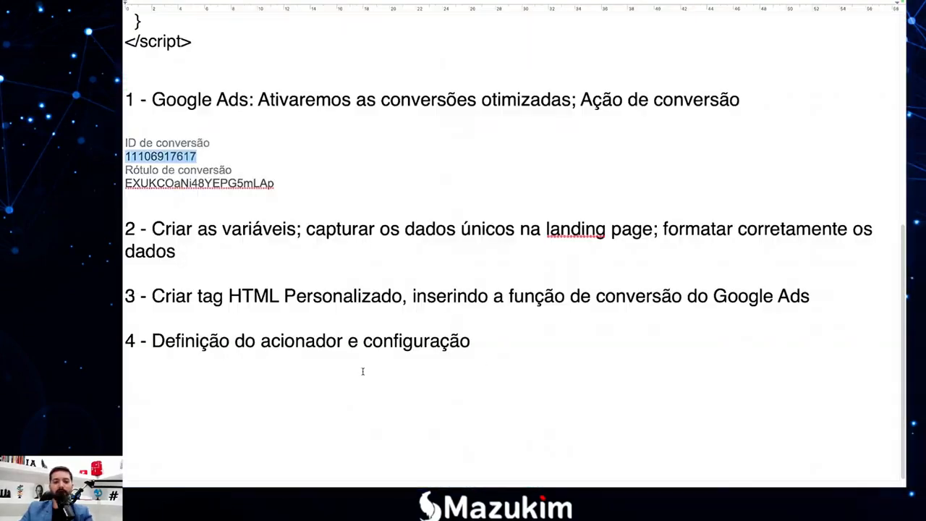
{"action": "left_click", "coordinate": [366, 382]}
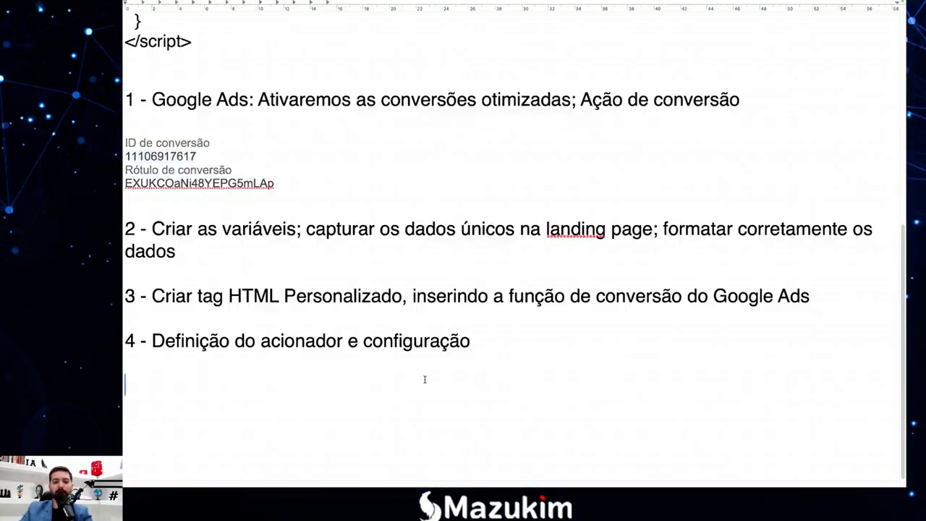
{"action": "type", "text": "5 - C"}
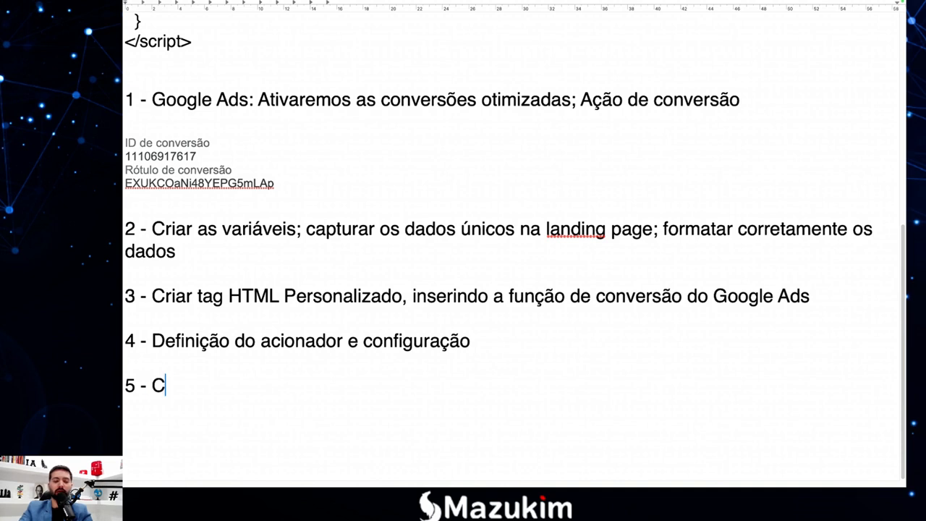
{"action": "type", "text": "riac1a"}
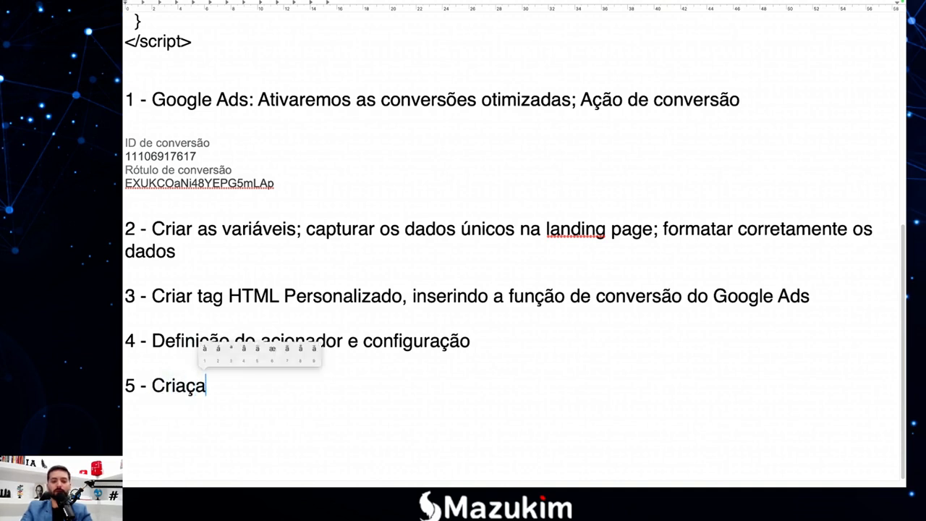
{"action": "type", "text": "7o da Tag "}
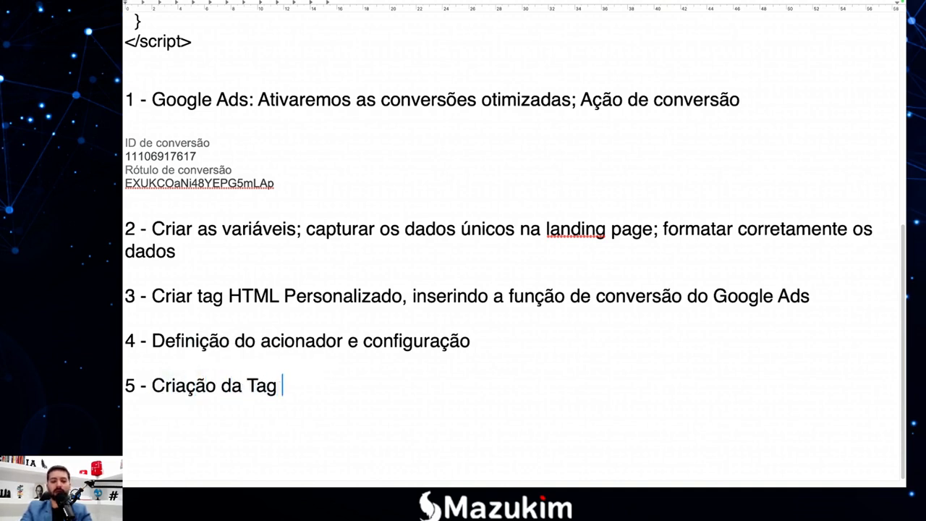
{"action": "type", "text": "do Google"}
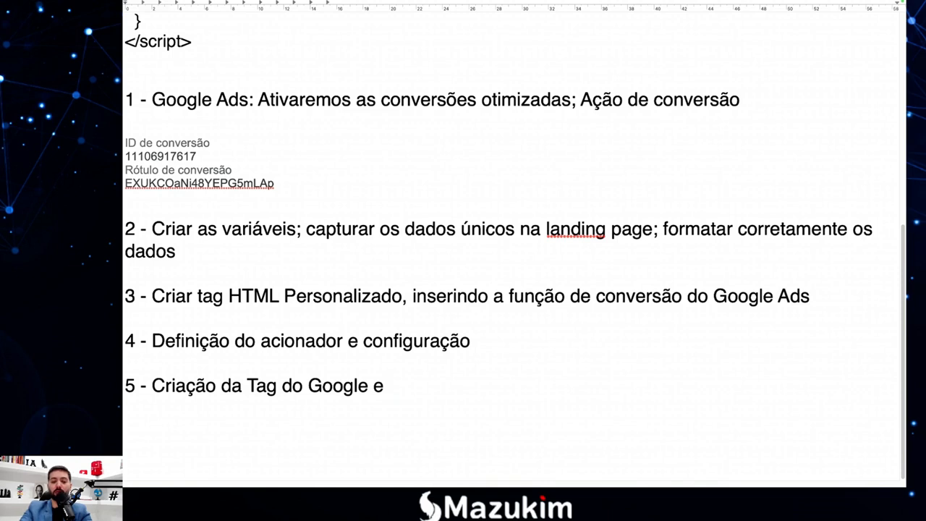
{"action": "type", "text": "e Acio"}
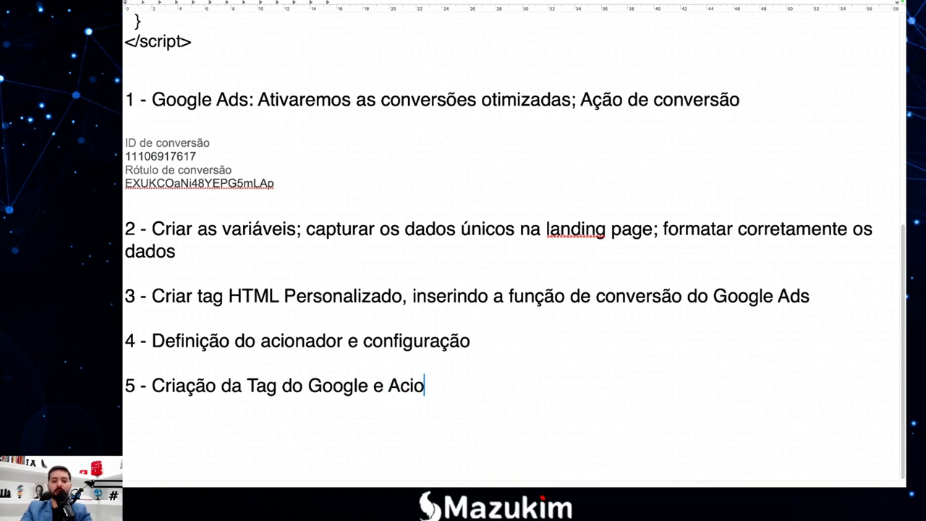
{"action": "type", "text": "nador (All"}
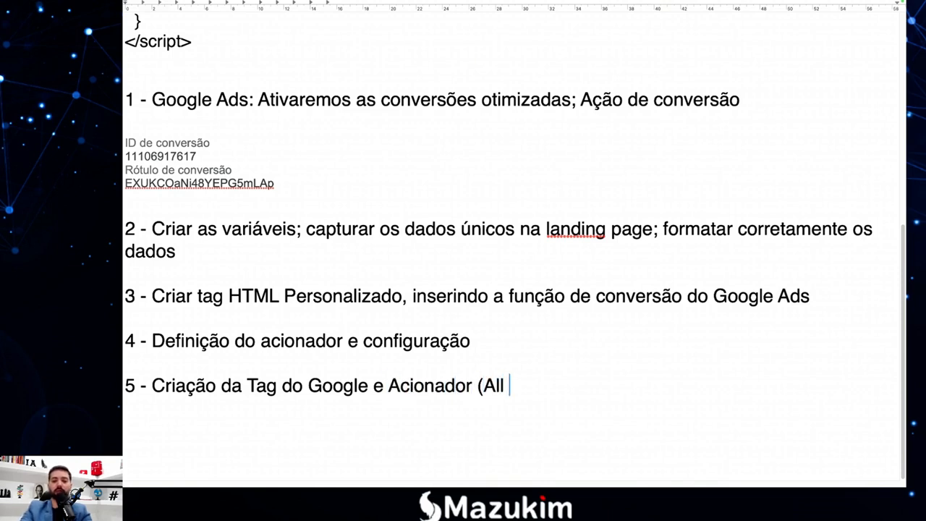
{"action": "type", "text": " Pages"}
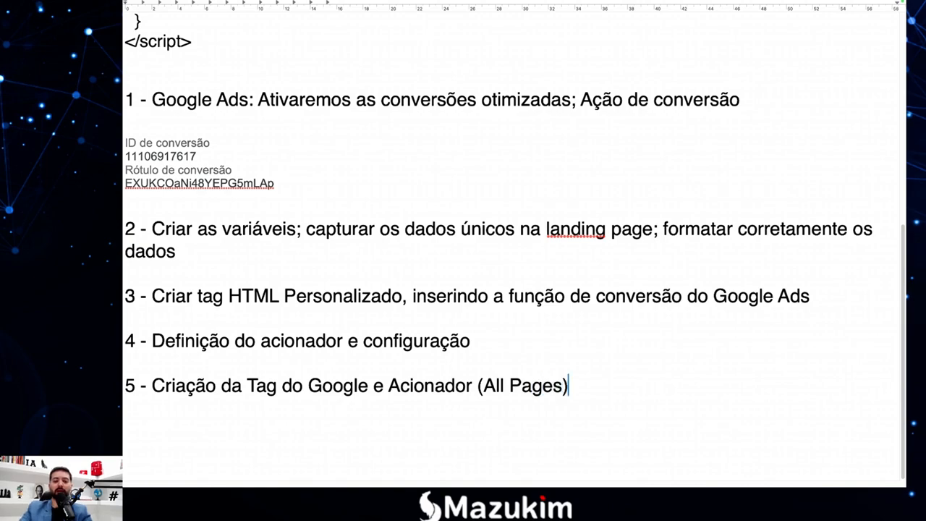
{"action": "key", "text": "F4"}
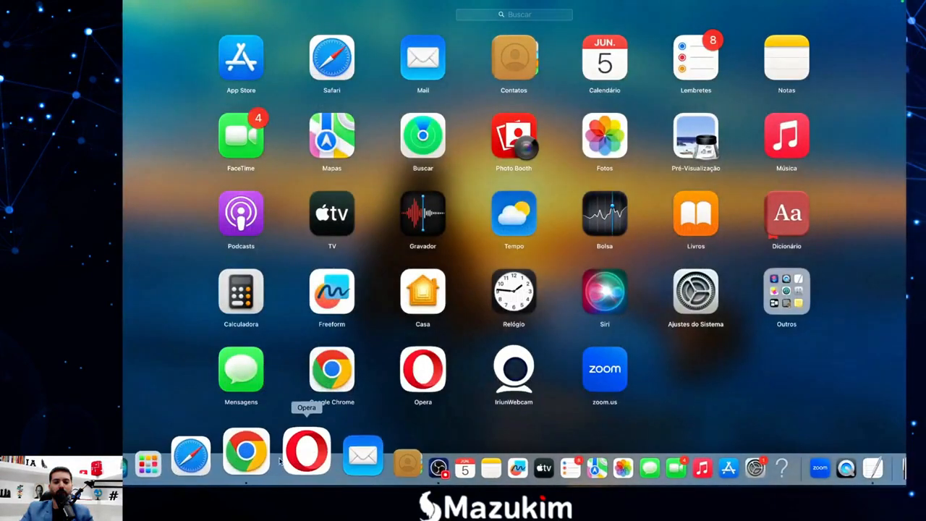
Bring Chrome's Tag Assistant summary back into view, then switch to OBS.
{"action": "left_click", "coordinate": [246, 455]}
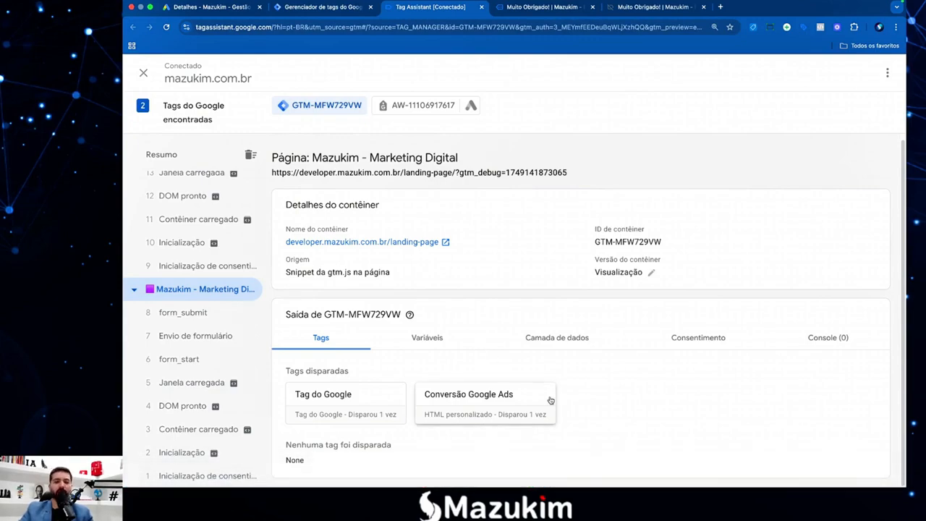
{"action": "key", "text": "F4"}
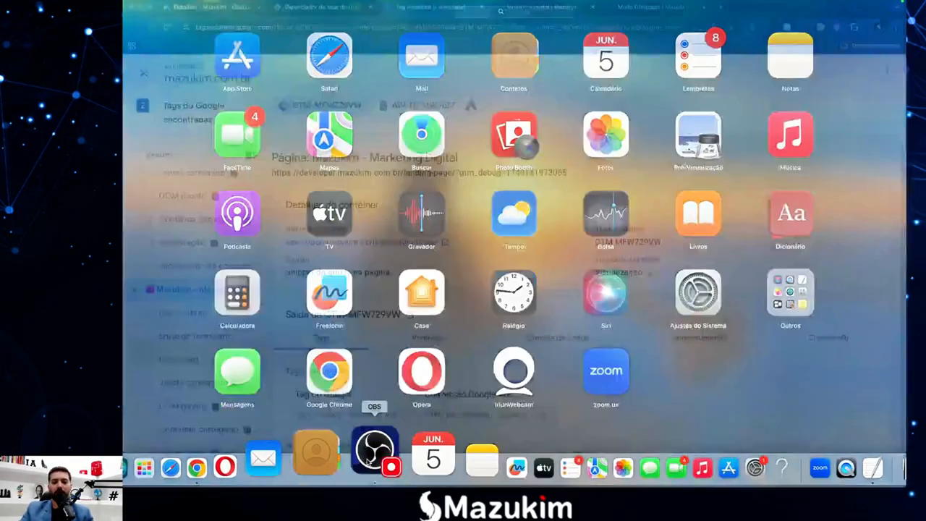
{"action": "left_click", "coordinate": [371, 453]}
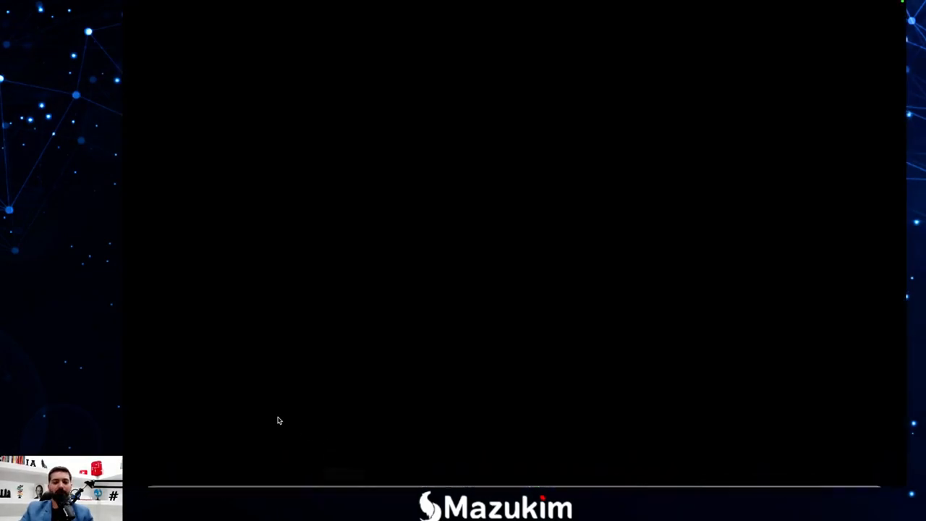